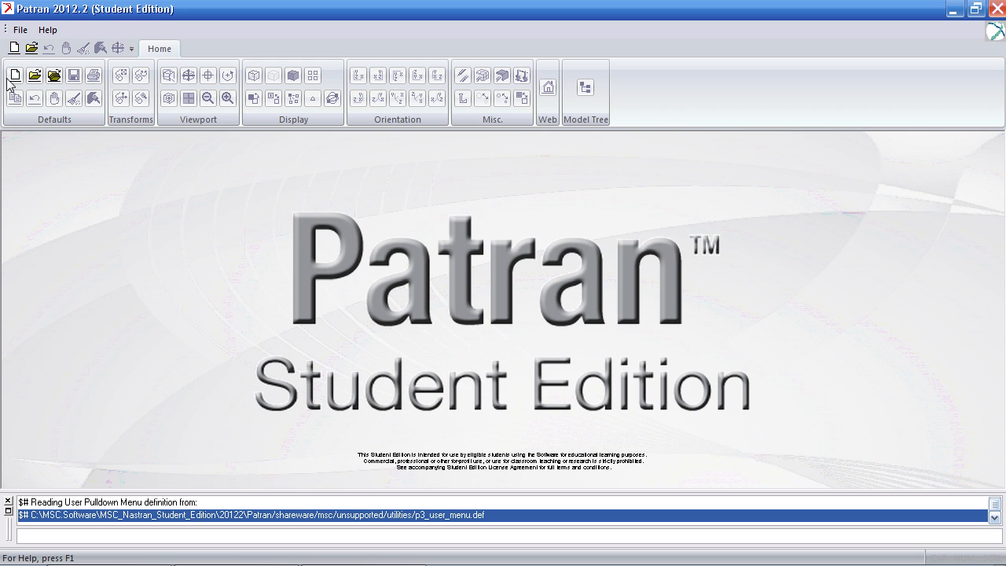
Step: Create a new database named prob20 in the prob20 folder and accept the default model preferences for MSC.Nastran structural analysis
{"action": "left_click", "coordinate": [13, 77]}
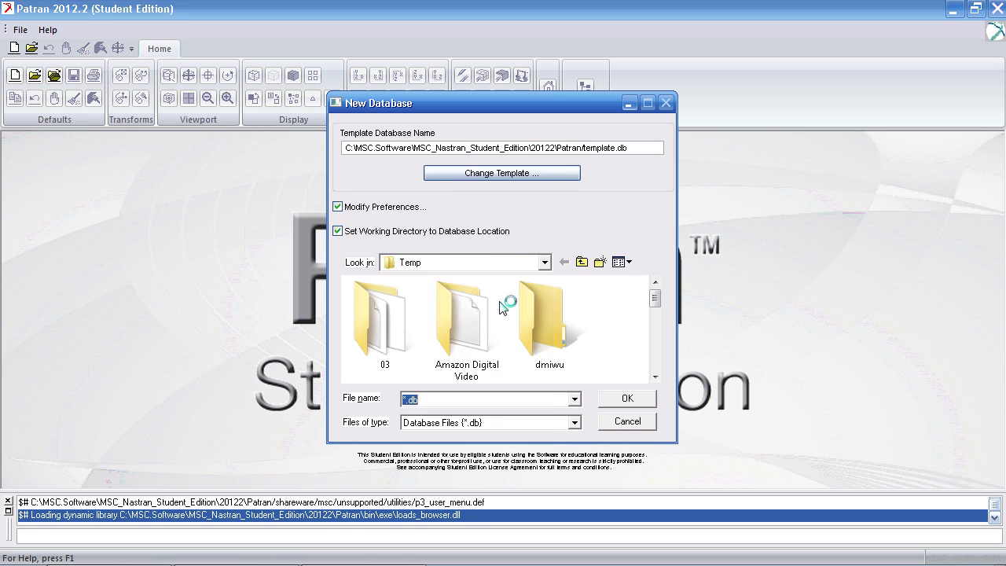
{"action": "left_click", "coordinate": [492, 264]}
{"action": "left_click", "coordinate": [421, 443]}
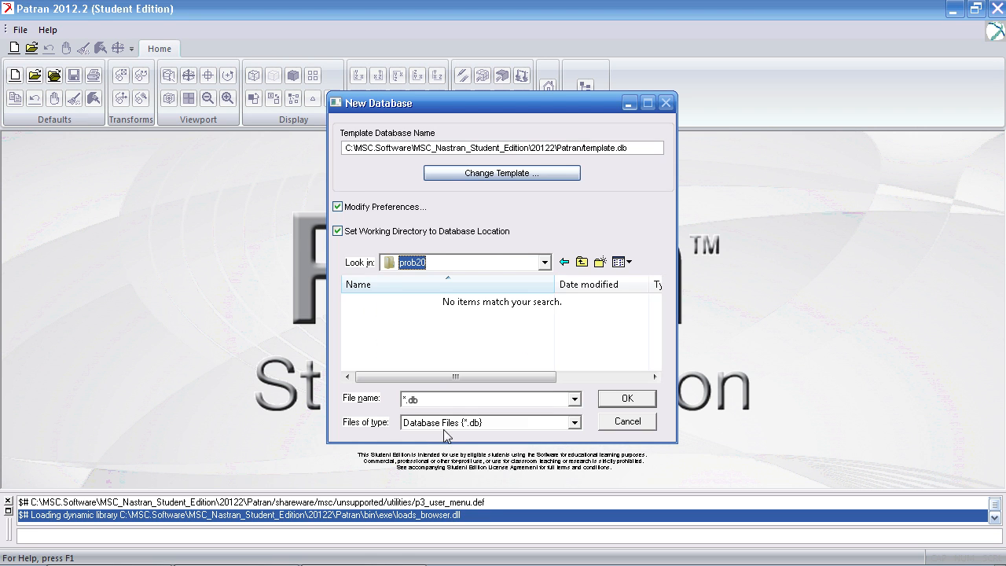
{"action": "type", "text": "prob20"}
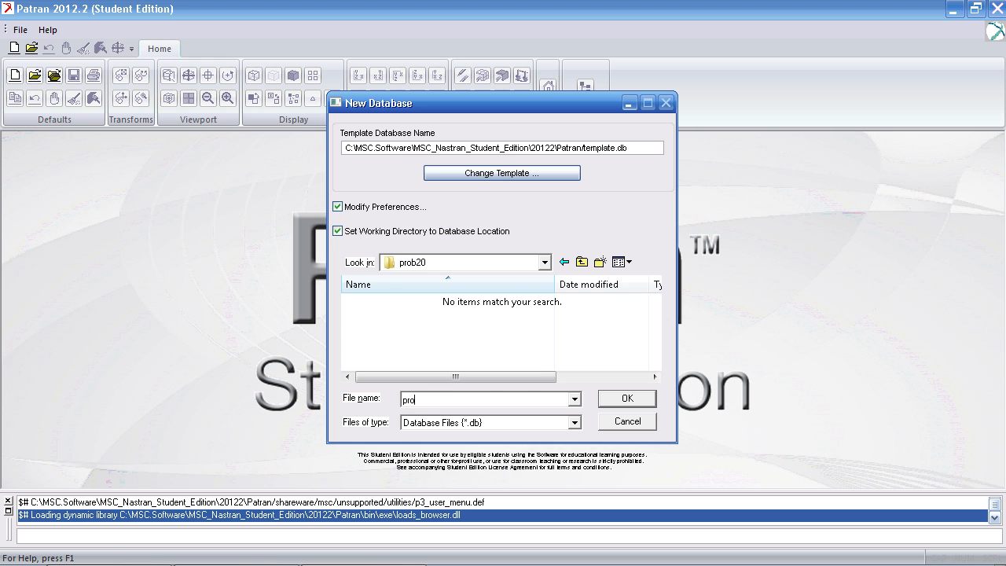
{"action": "key", "text": "Return"}
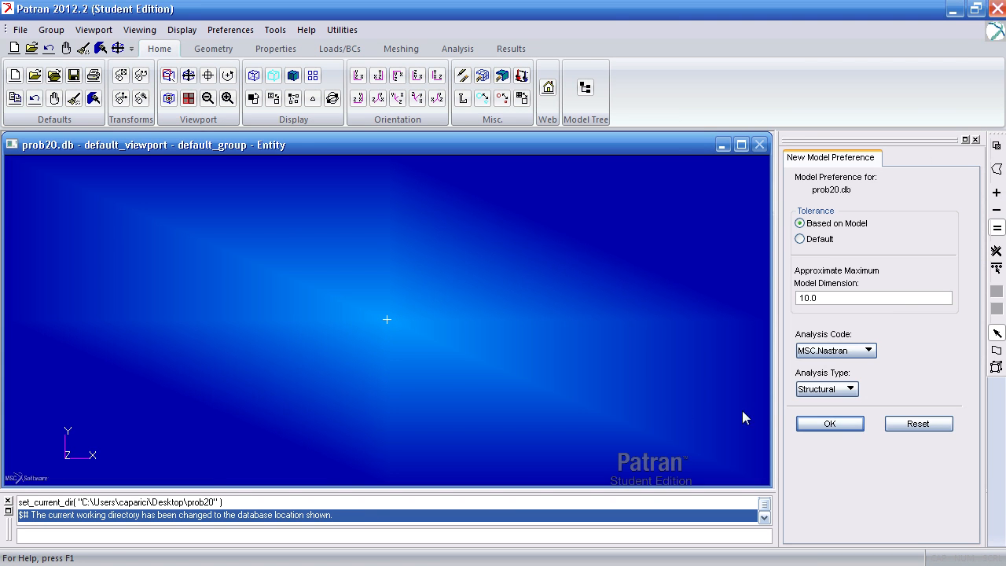
{"action": "left_click", "coordinate": [829, 424]}
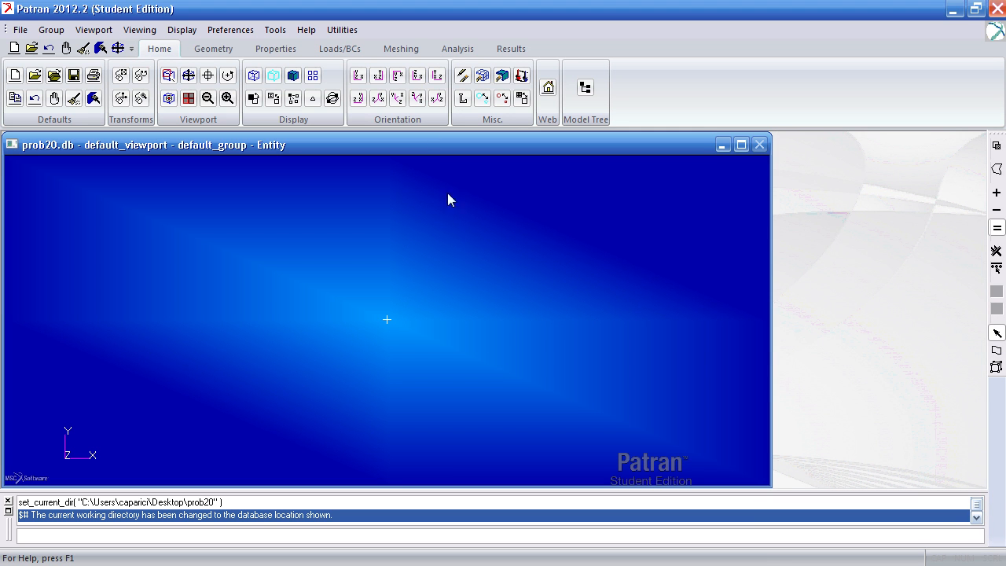
Step: Create two new empty groups named nodes and elements
{"action": "left_click", "coordinate": [403, 49]}
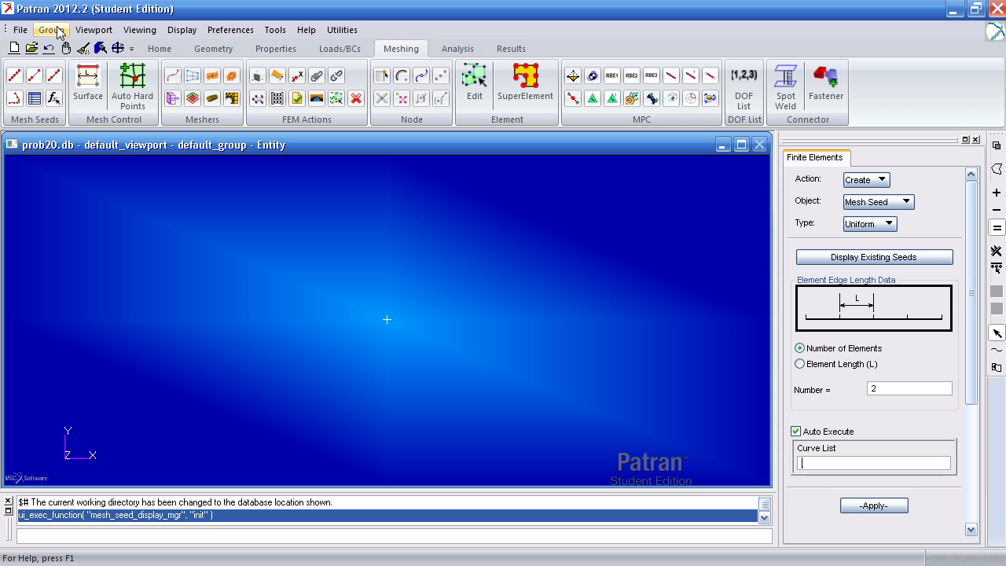
{"action": "left_click", "coordinate": [58, 33]}
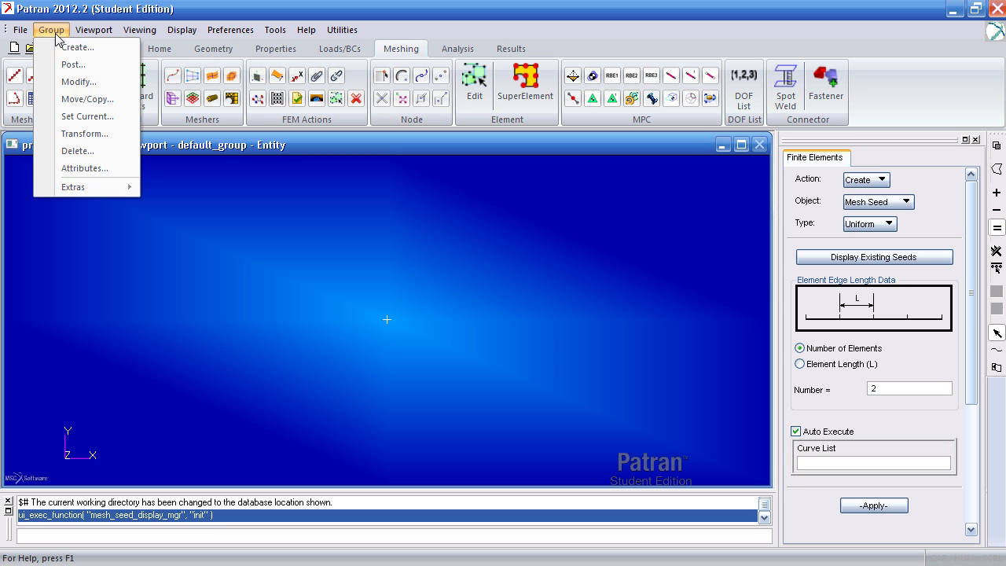
{"action": "left_click", "coordinate": [69, 48]}
{"action": "left_click_drag", "start_coordinate": [973, 422], "coordinate": [972, 481]}
{"action": "left_click", "coordinate": [842, 371]}
{"action": "type", "text": "nodes"}
{"action": "key", "text": "Return"}
{"action": "type", "text": "elements"}
{"action": "key", "text": "Return"}
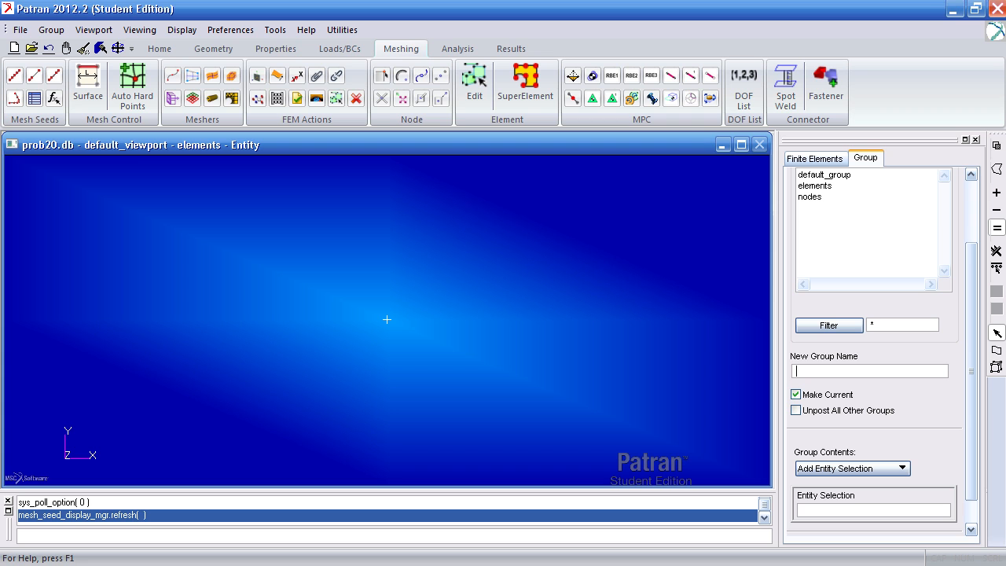
Step: Create three further groups for the foundation named foundation_ux, foundation_uy and foundation_rz
{"action": "type", "text": "foundation_ux"}
{"action": "key", "text": "Return"}
{"action": "type", "text": "foundation_uy"}
{"action": "key", "text": "Return"}
{"action": "type", "text": "foundation"}
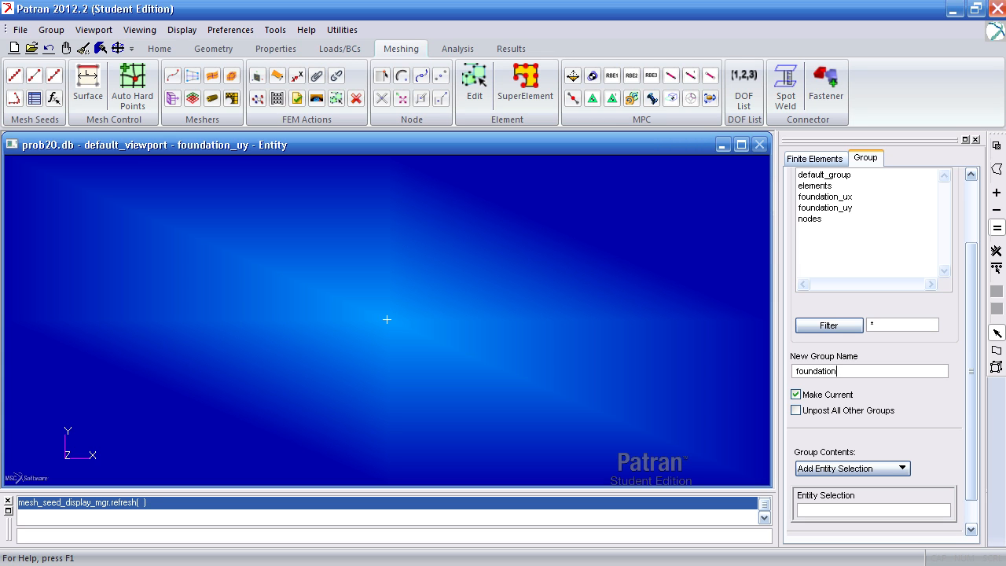
{"action": "type", "text": "_rz"}
{"action": "key", "text": "Return"}
Step: Create a new group named frame_masses
{"action": "type", "text": "fram"}
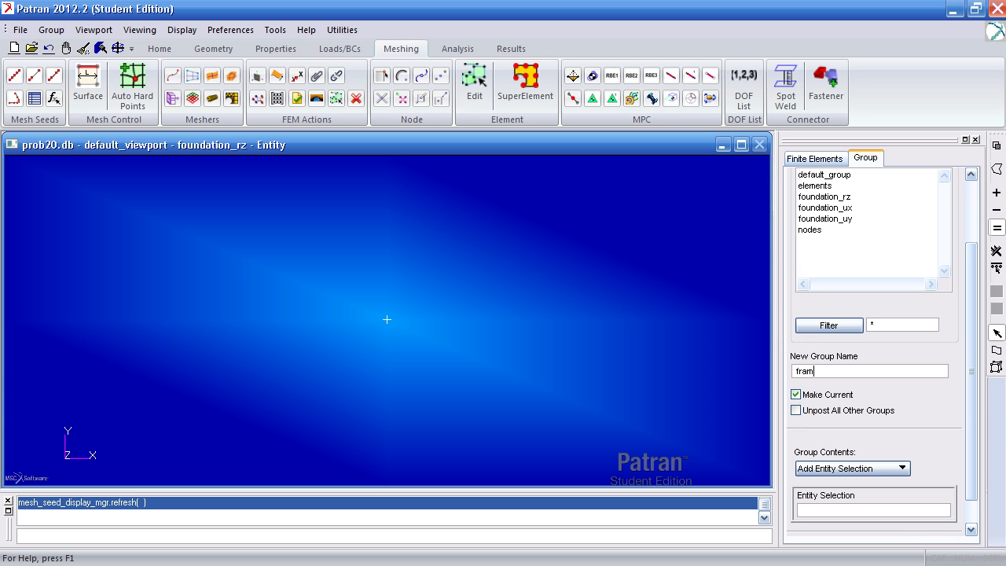
{"action": "type", "text": "e_masses"}
{"action": "key", "text": "Return"}
Step: Create a group named foundation_mass_ux, copying its name for reuse
{"action": "type", "text": "fram"}
{"action": "key", "text": "BackSpace"}
{"action": "key", "text": "BackSpace"}
{"action": "key", "text": "BackSpace"}
{"action": "key", "text": "BackSpace"}
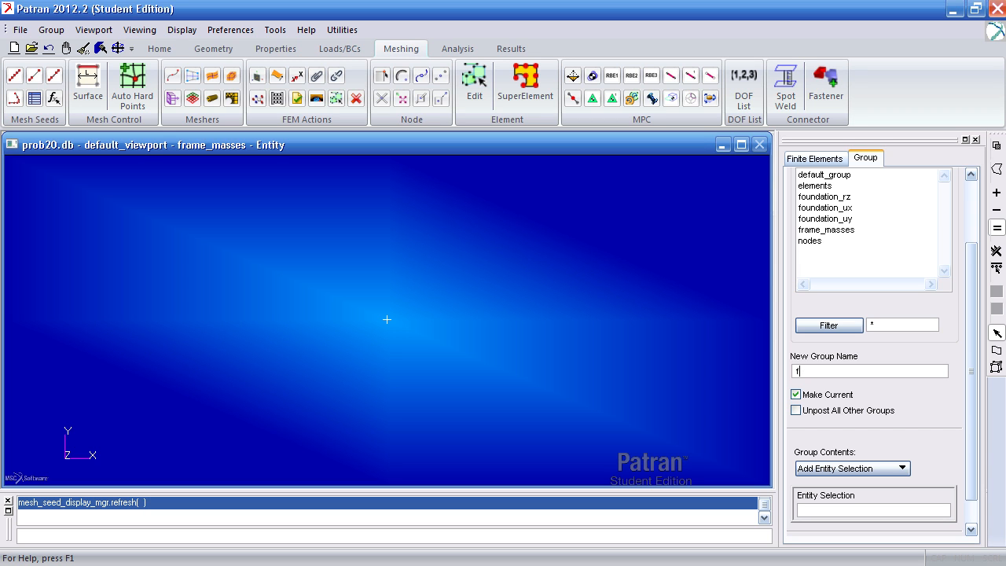
{"action": "type", "text": "foundation_mass_ux"}
{"action": "left_click_drag", "start_coordinate": [898, 371], "coordinate": [774, 367]}
{"action": "key", "text": "ctrl+c"}
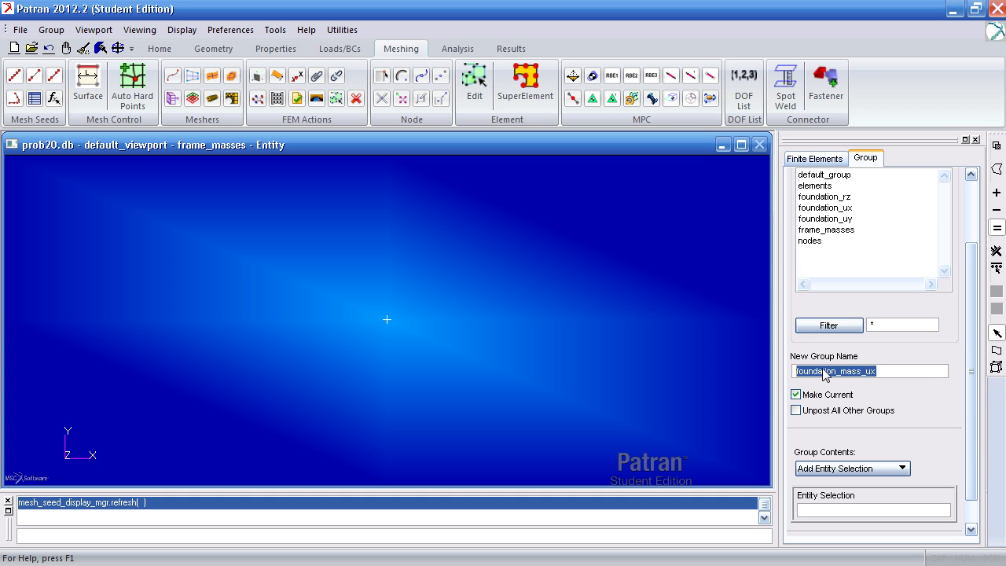
{"action": "left_click_drag", "start_coordinate": [968, 371], "coordinate": [960, 393]}
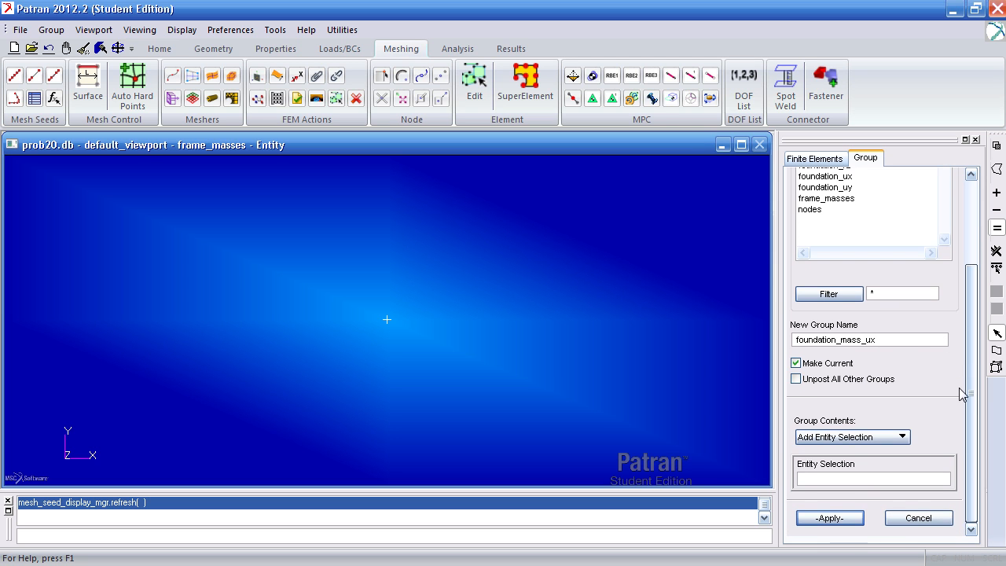
{"action": "left_click", "coordinate": [836, 522]}
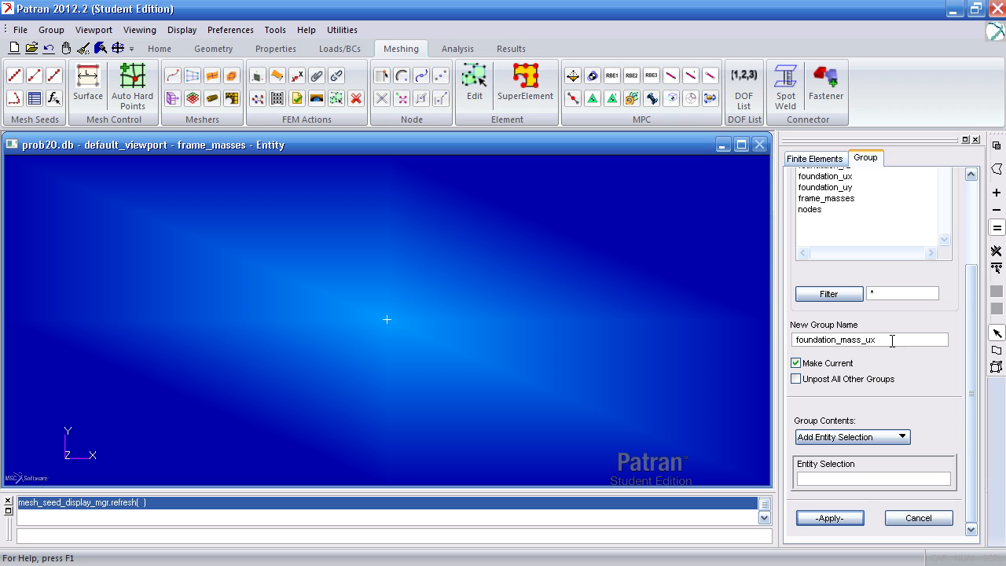
{"action": "scroll", "coordinate": [895, 346], "scroll_direction": "up", "scroll_amount": 3}
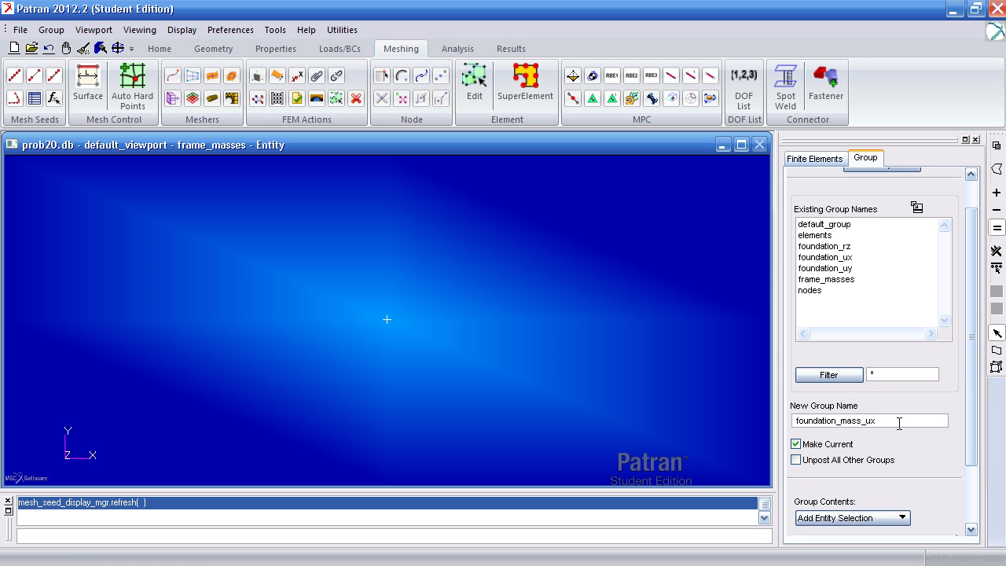
{"action": "key", "text": "Return"}
Step: Create the groups foundation_mass_uy and foundation_mass_rz by adapting the copied group name
{"action": "key", "text": "ctrl+v"}
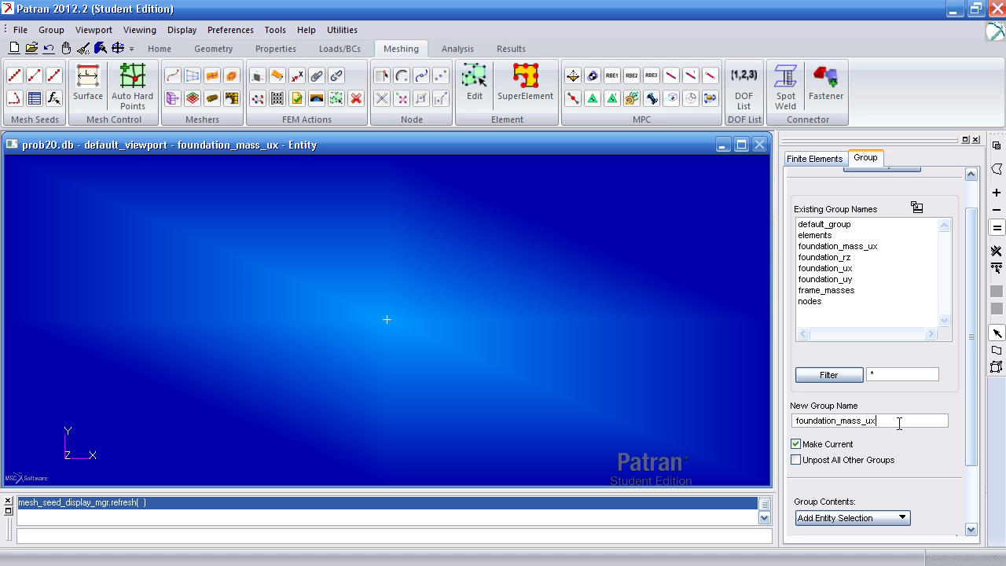
{"action": "type", "text": "y"}
{"action": "key", "text": "Return"}
{"action": "key", "text": "ctrl+v"}
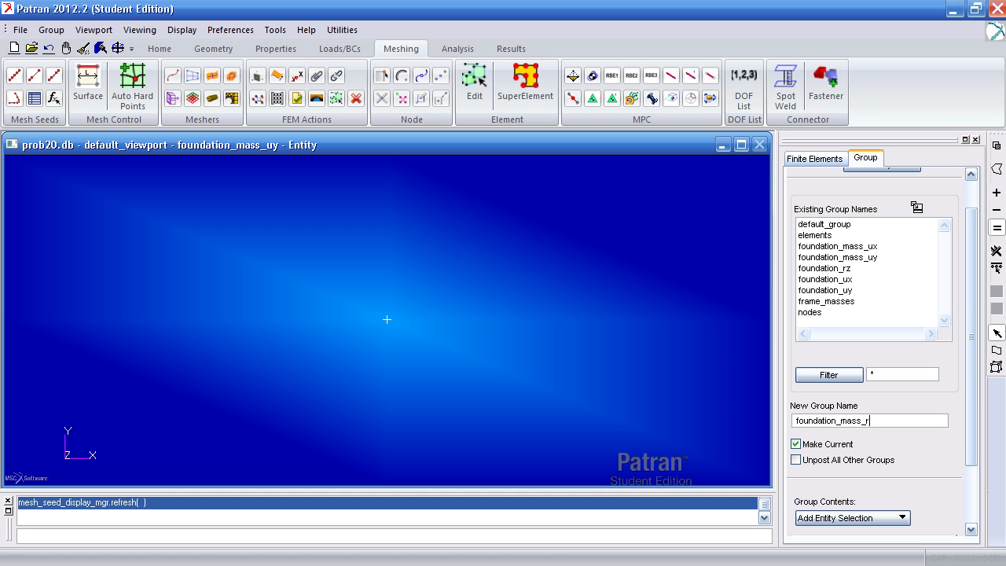
{"action": "key", "text": "Return"}
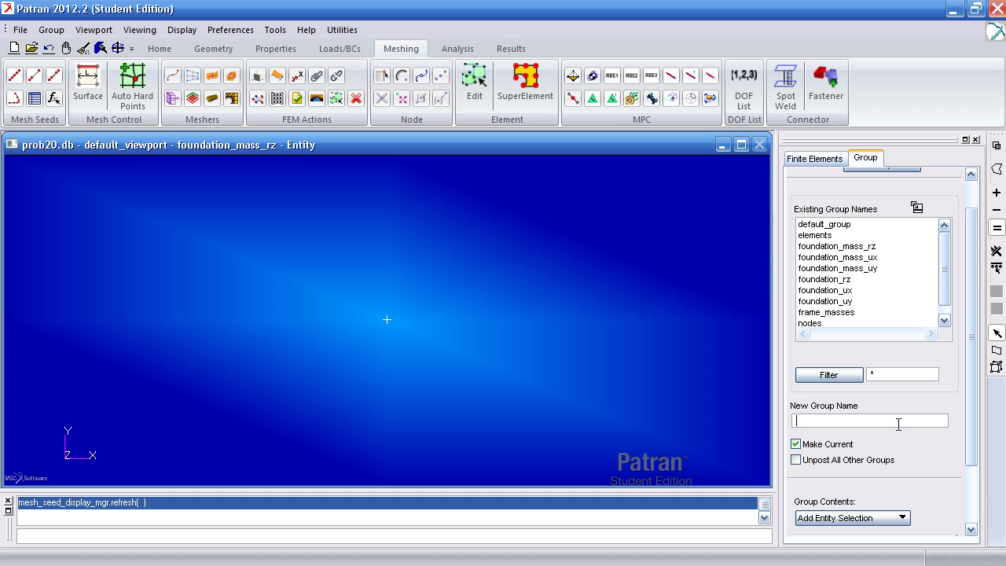
Step: Display the model tree in the viewport and expand its Groups branch
{"action": "left_click", "coordinate": [161, 51]}
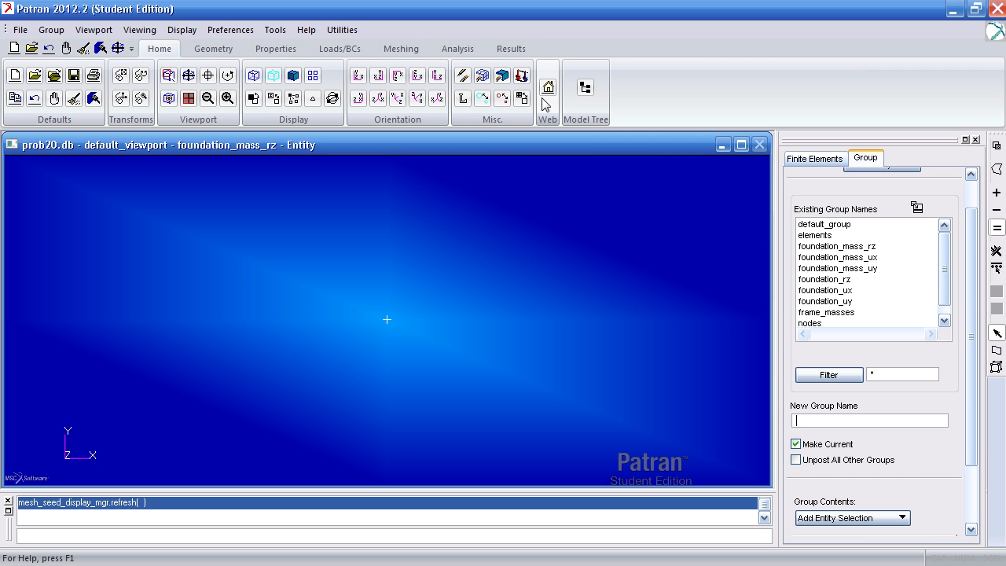
{"action": "left_click", "coordinate": [416, 50]}
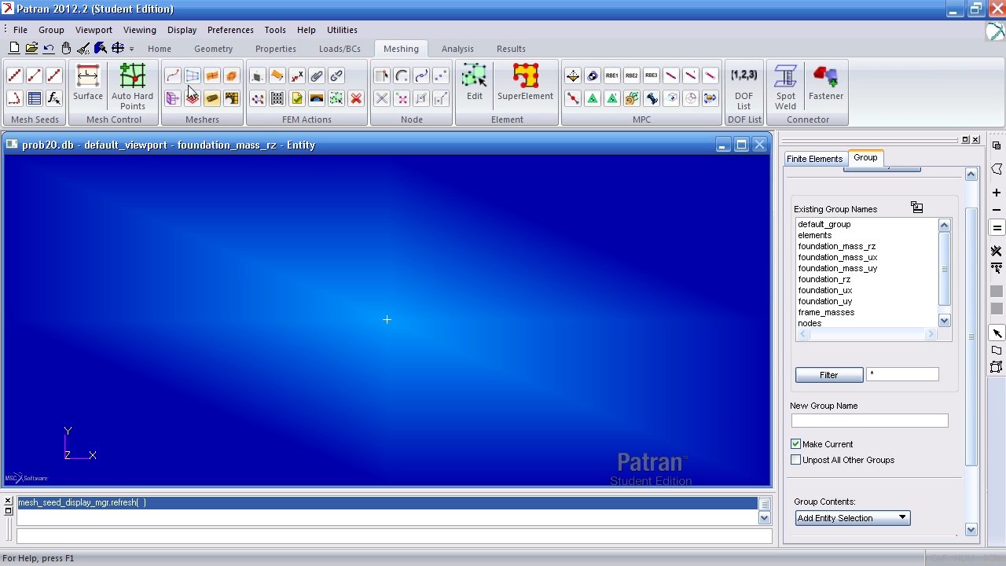
{"action": "left_click", "coordinate": [161, 52]}
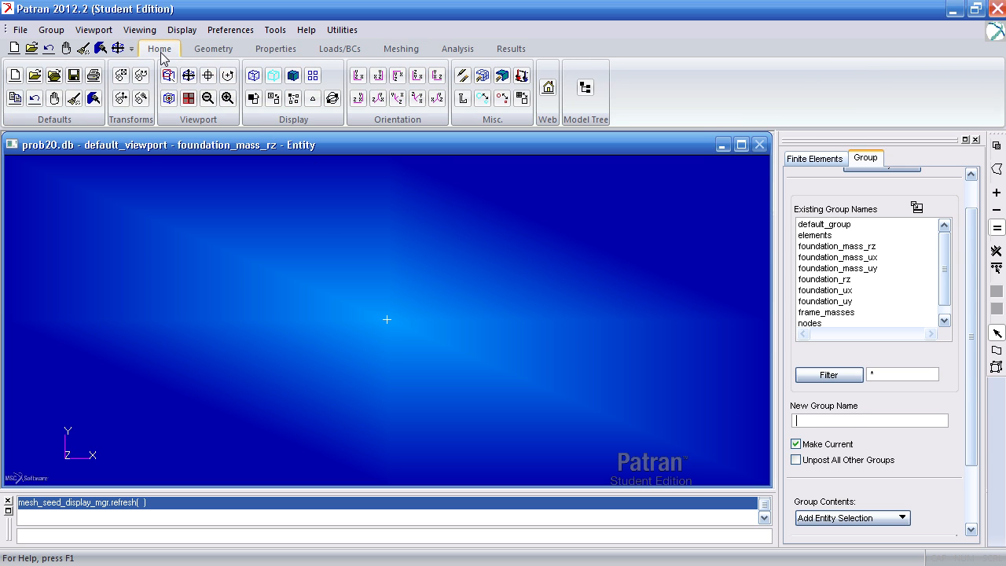
{"action": "left_click", "coordinate": [588, 90]}
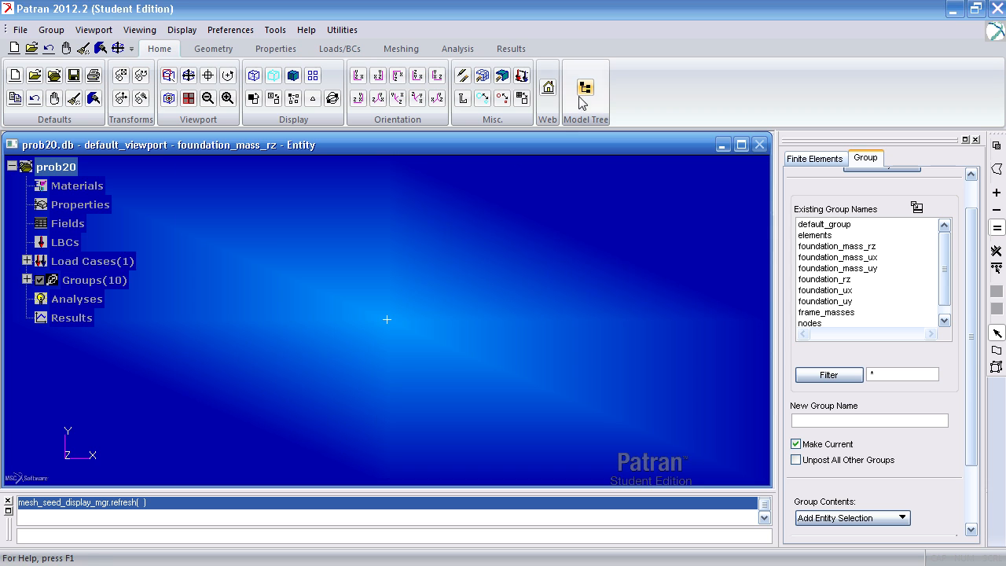
{"action": "left_click", "coordinate": [27, 280]}
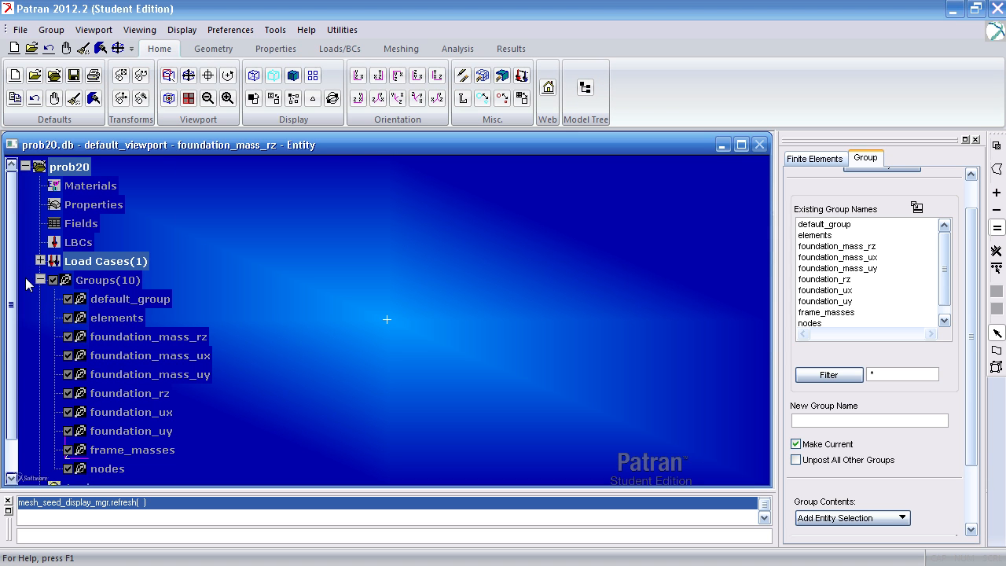
Step: Set the nodes group as the current group from the model tree
{"action": "left_click", "coordinate": [110, 321]}
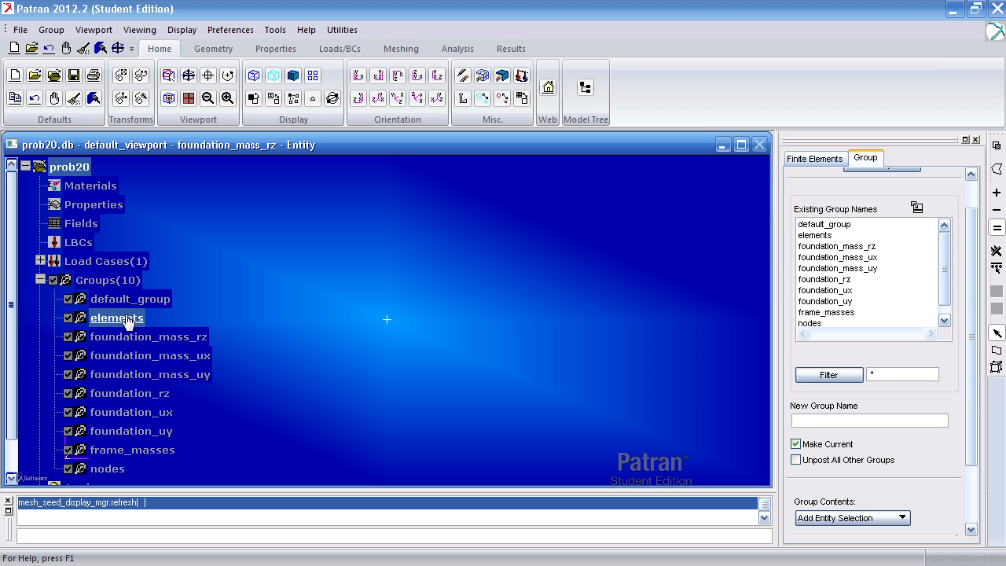
{"action": "left_click", "coordinate": [111, 470]}
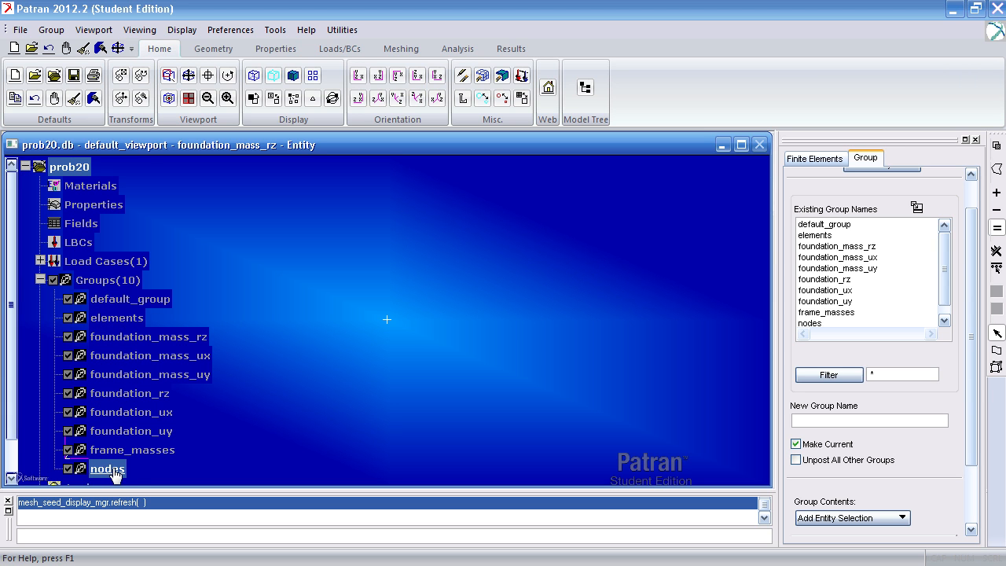
{"action": "left_click", "coordinate": [133, 452]}
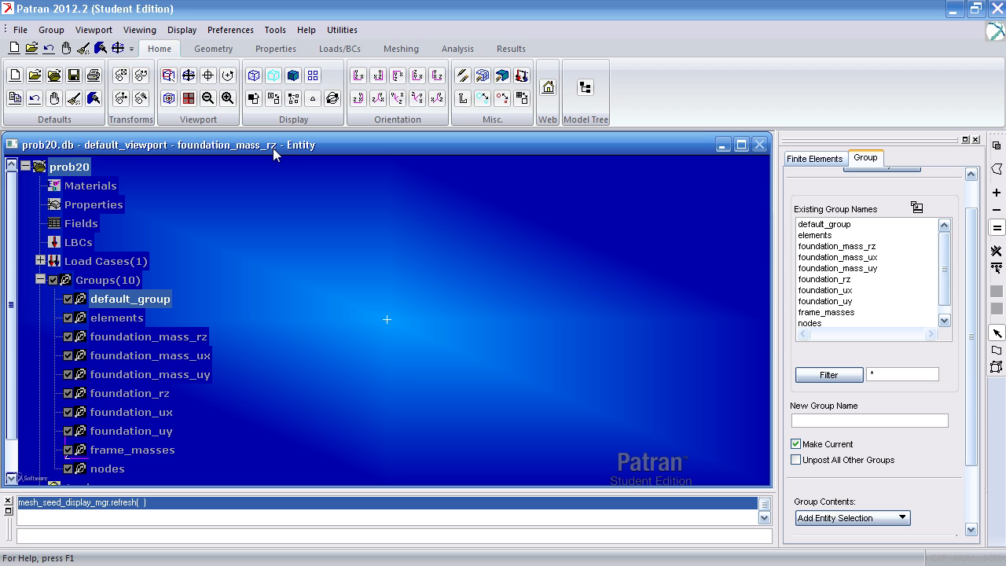
{"action": "right_click", "coordinate": [111, 475]}
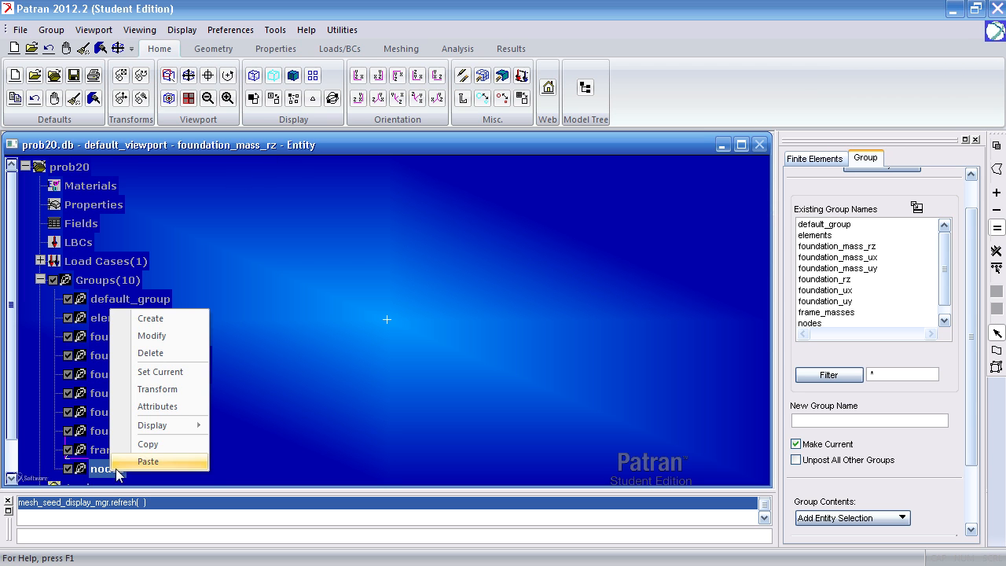
{"action": "left_click", "coordinate": [165, 376]}
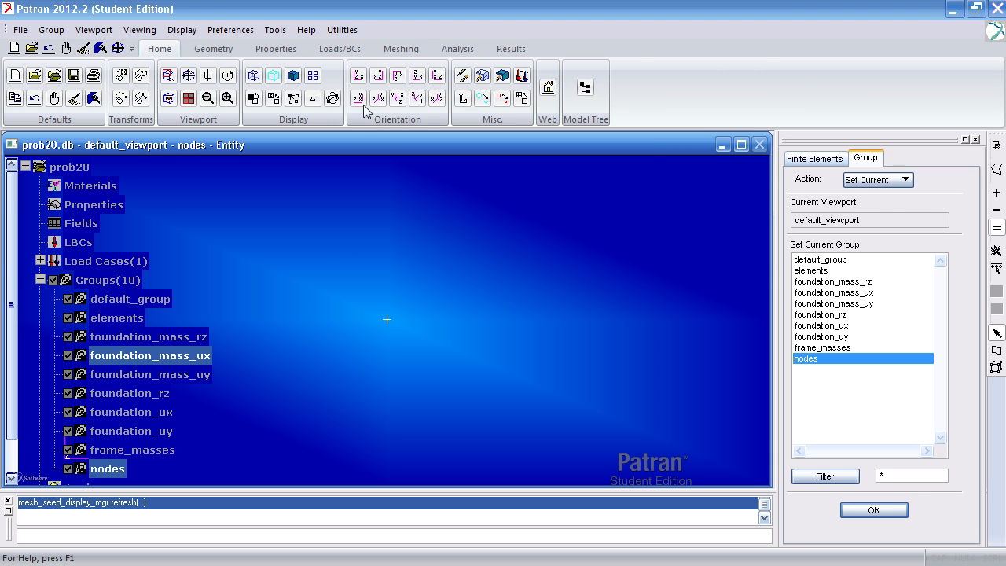
Step: Open the finite element form for creating nodes with the Edit method and make the Node Location List ready for entry
{"action": "left_click", "coordinate": [399, 50]}
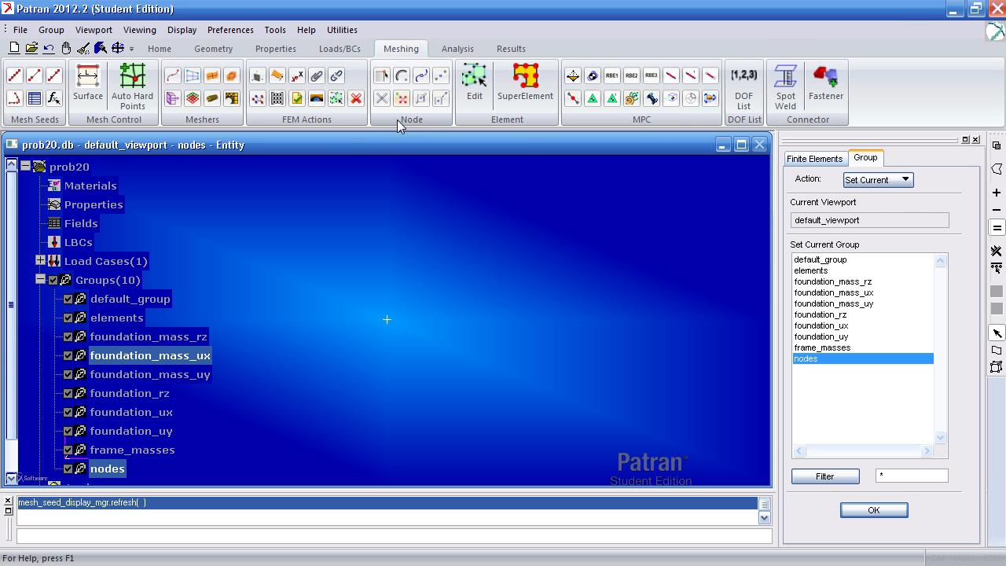
{"action": "left_click", "coordinate": [384, 78]}
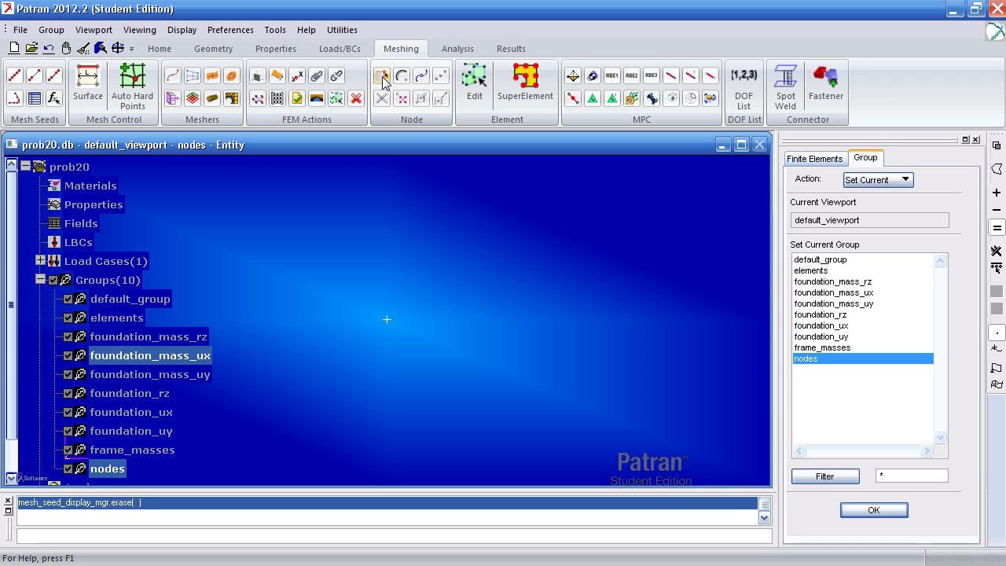
{"action": "left_click", "coordinate": [801, 160]}
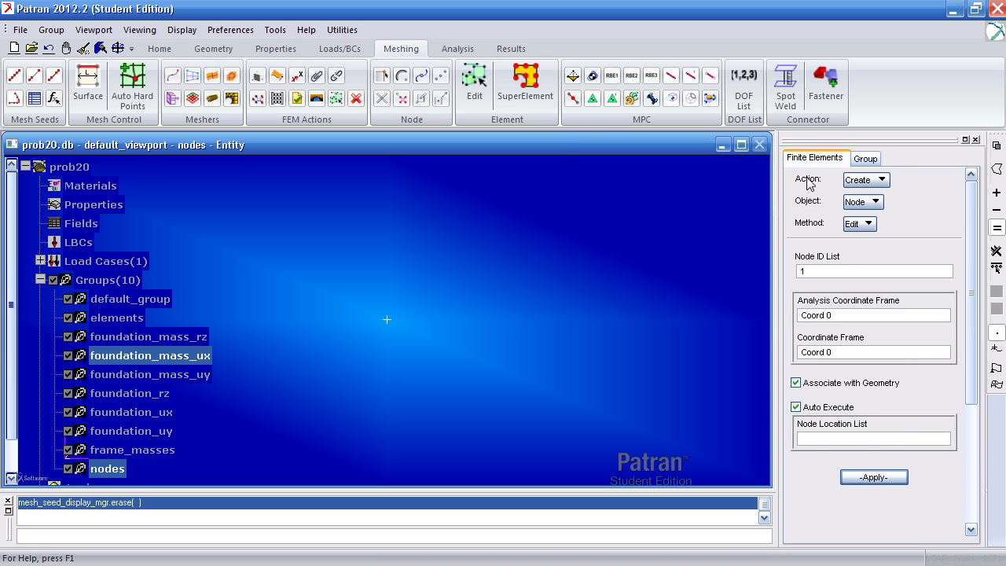
{"action": "left_click", "coordinate": [890, 438]}
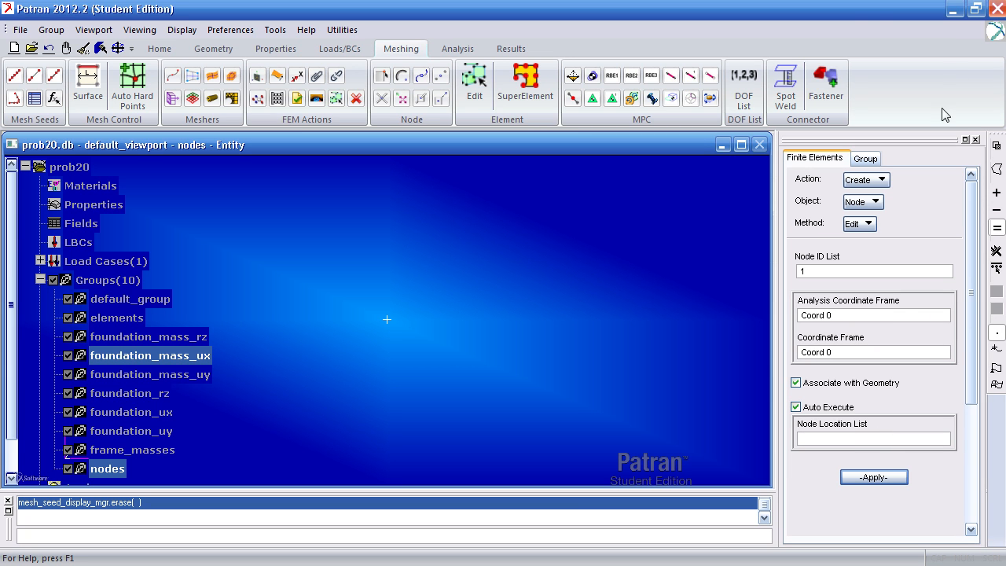
Step: Switch to the desktop's _files folder and open node_locations.txt for editing in Notepad++
{"action": "left_click", "coordinate": [955, 10]}
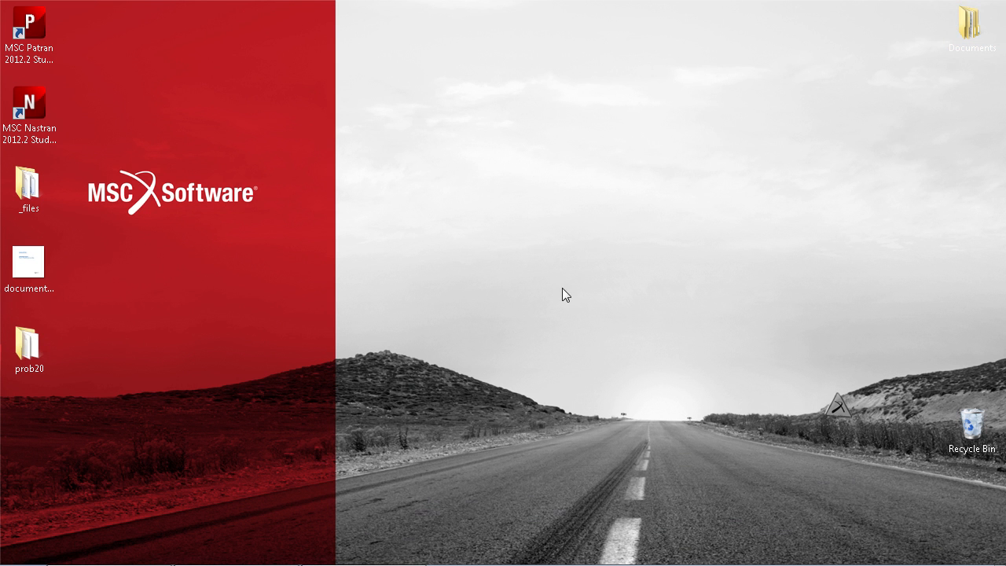
{"action": "double_click", "coordinate": [35, 195]}
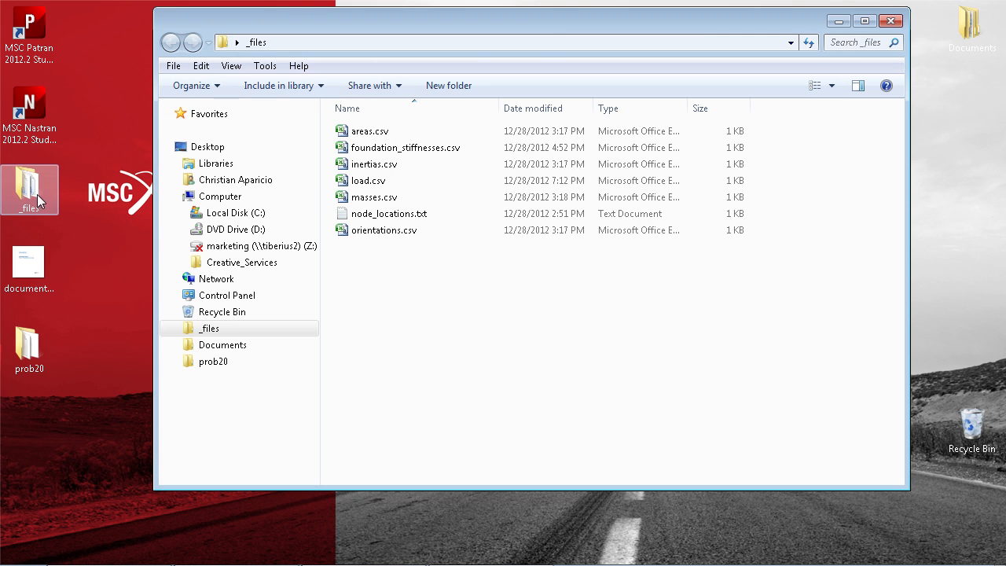
{"action": "right_click", "coordinate": [378, 217]}
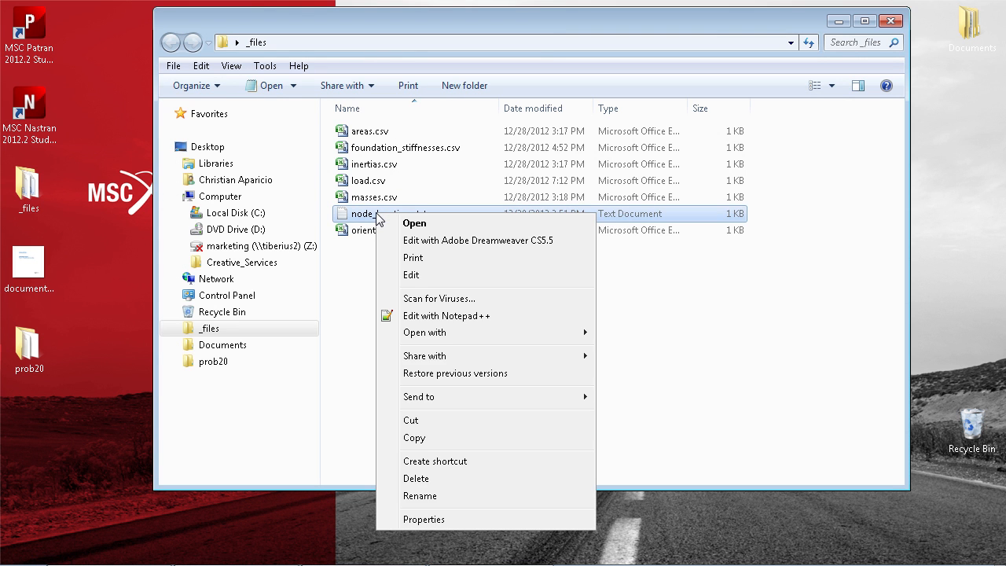
{"action": "left_click", "coordinate": [448, 317]}
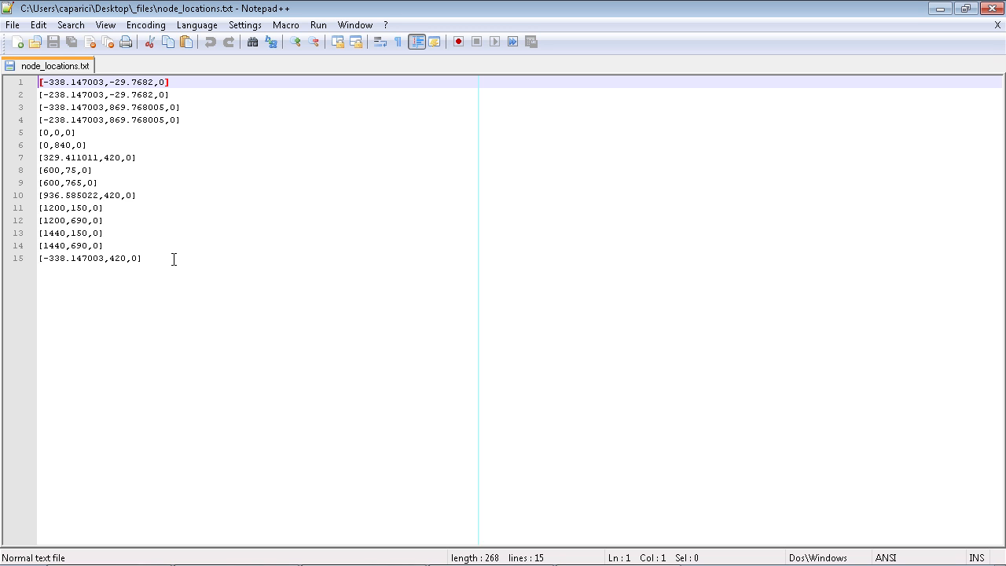
Step: Join all coordinate lines of node_locations.txt into a single line and copy it
{"action": "left_click_drag", "start_coordinate": [173, 259], "coordinate": [24, 58]}
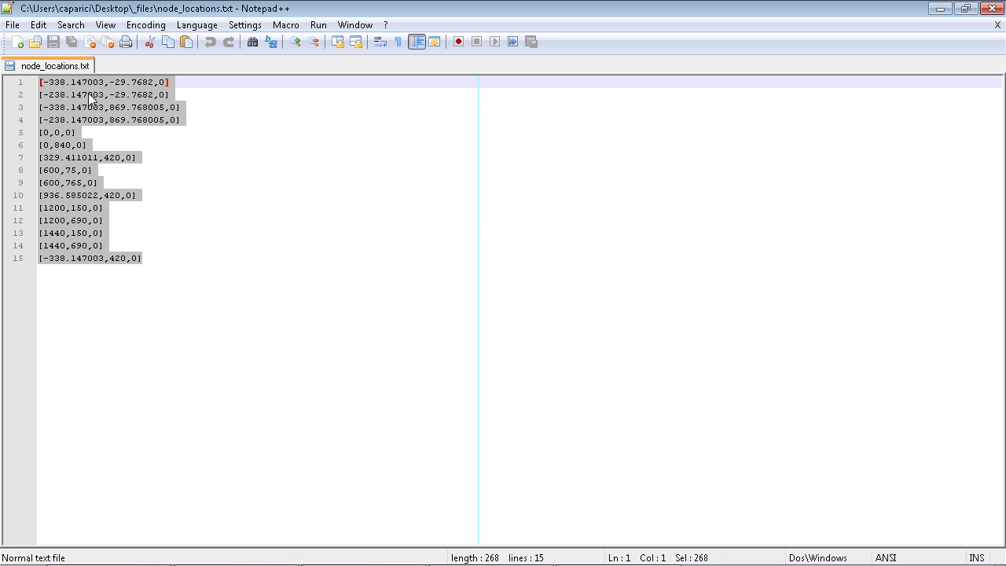
{"action": "key", "text": "ctrl+j"}
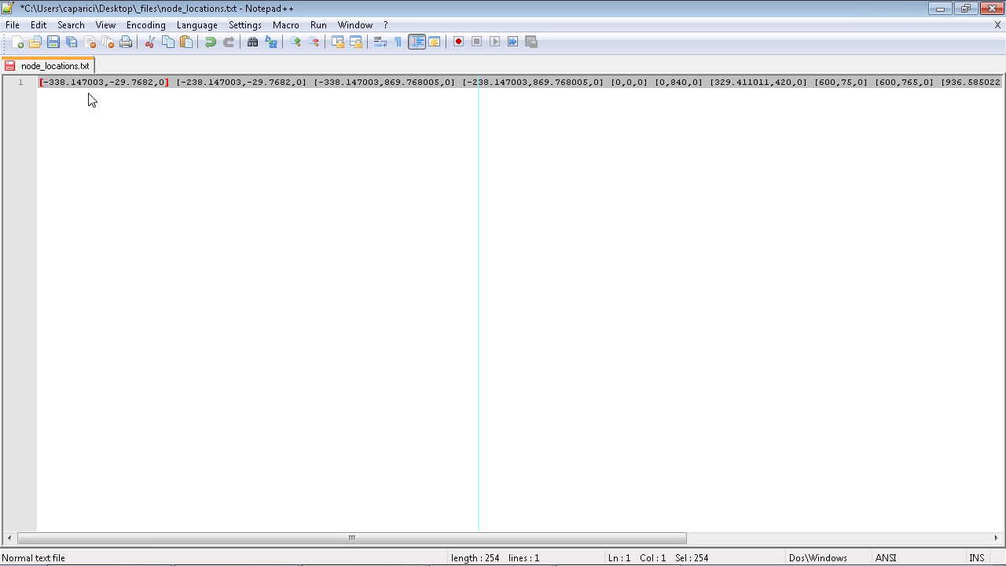
{"action": "right_click", "coordinate": [133, 83]}
{"action": "left_click", "coordinate": [158, 117]}
Step: Switch back to Patran and create the nodes from the copied coordinates as the Node Location List
{"action": "left_click", "coordinate": [941, 9]}
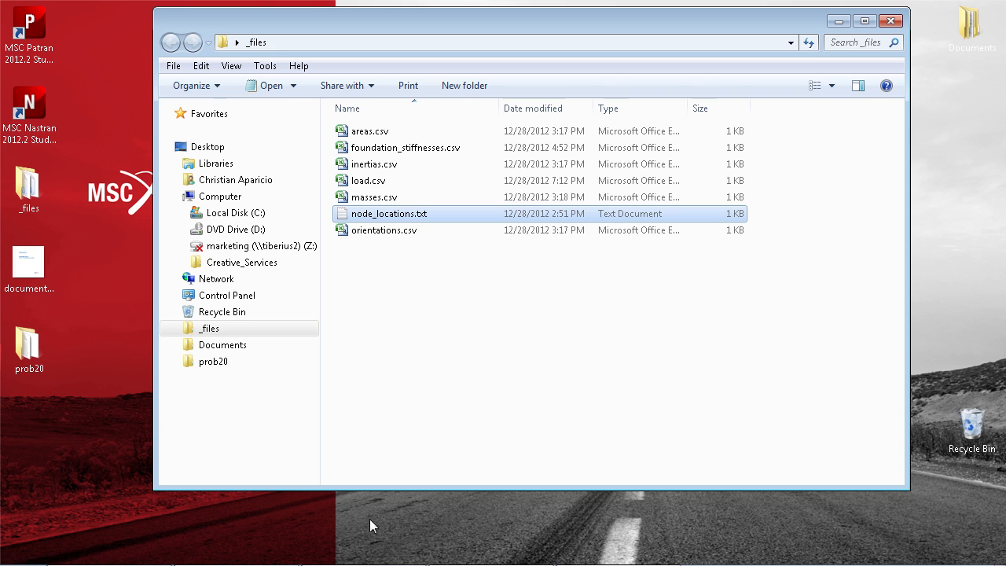
{"action": "left_click", "coordinate": [110, 555]}
{"action": "left_click", "coordinate": [363, 554]}
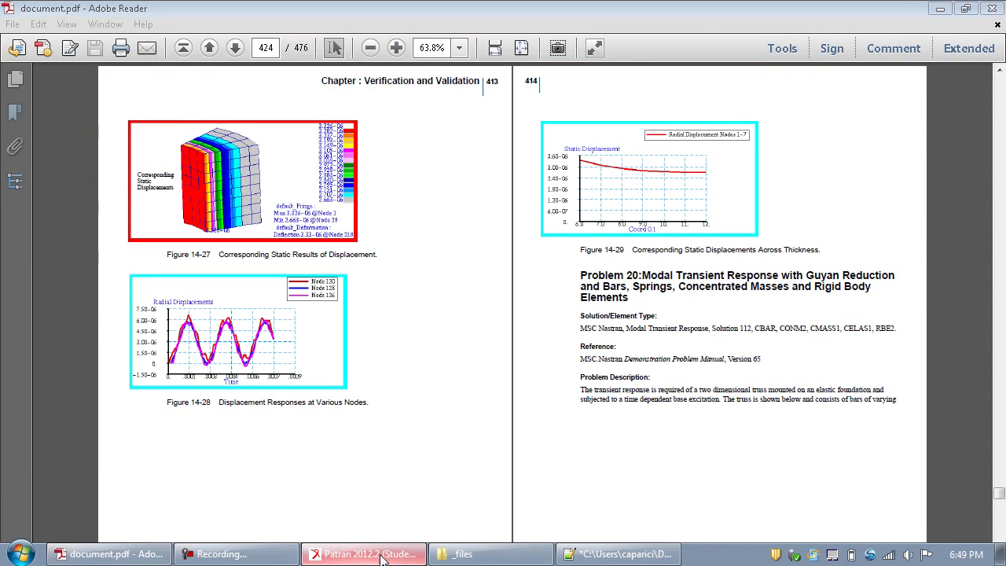
{"action": "left_click", "coordinate": [855, 440]}
{"action": "right_click", "coordinate": [856, 439]}
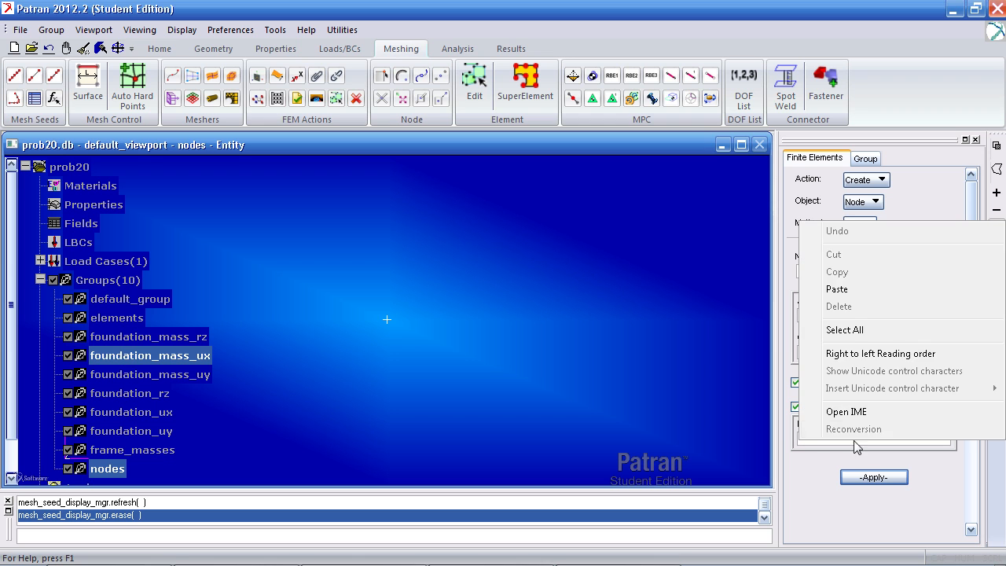
{"action": "left_click", "coordinate": [856, 289]}
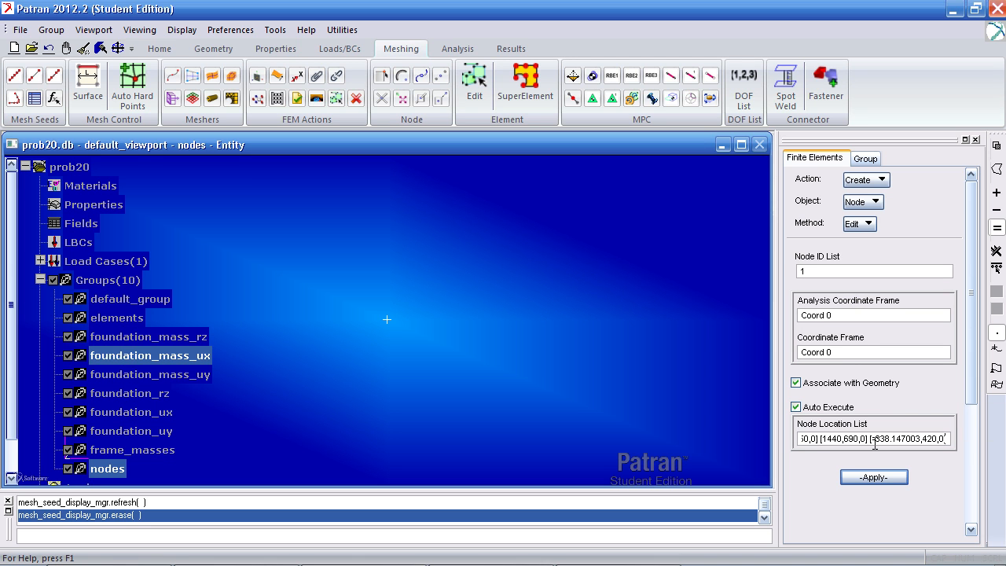
{"action": "left_click", "coordinate": [873, 477]}
Step: Bring up the entity label controls and display the node labels in the viewport
{"action": "left_click", "coordinate": [160, 50]}
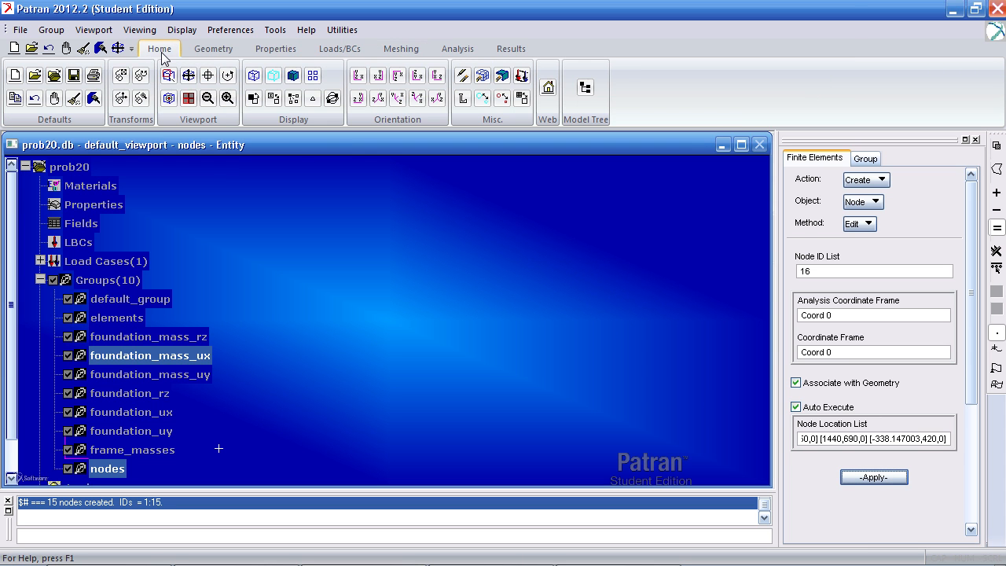
{"action": "left_click", "coordinate": [462, 98]}
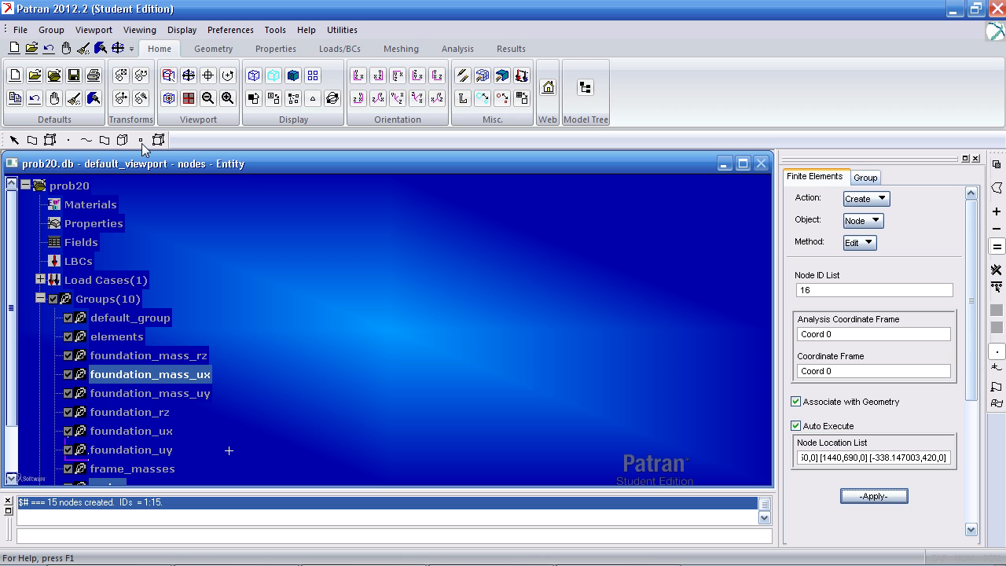
{"action": "left_click", "coordinate": [141, 140]}
{"action": "middle_click_drag", "start_coordinate": [456, 335], "coordinate": [453, 362], "text": "shift"}
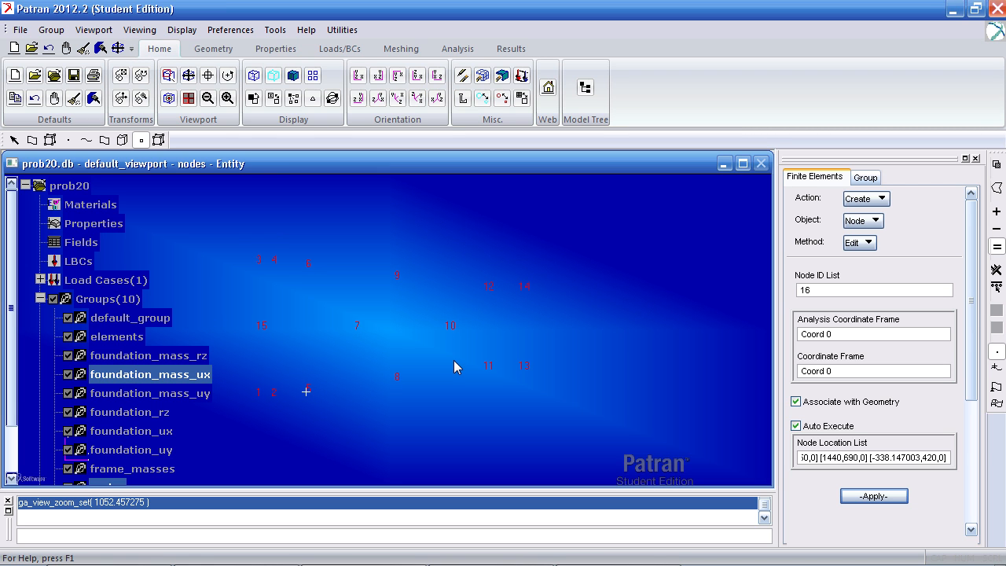
{"action": "middle_click_drag", "start_coordinate": [454, 360], "coordinate": [524, 335]}
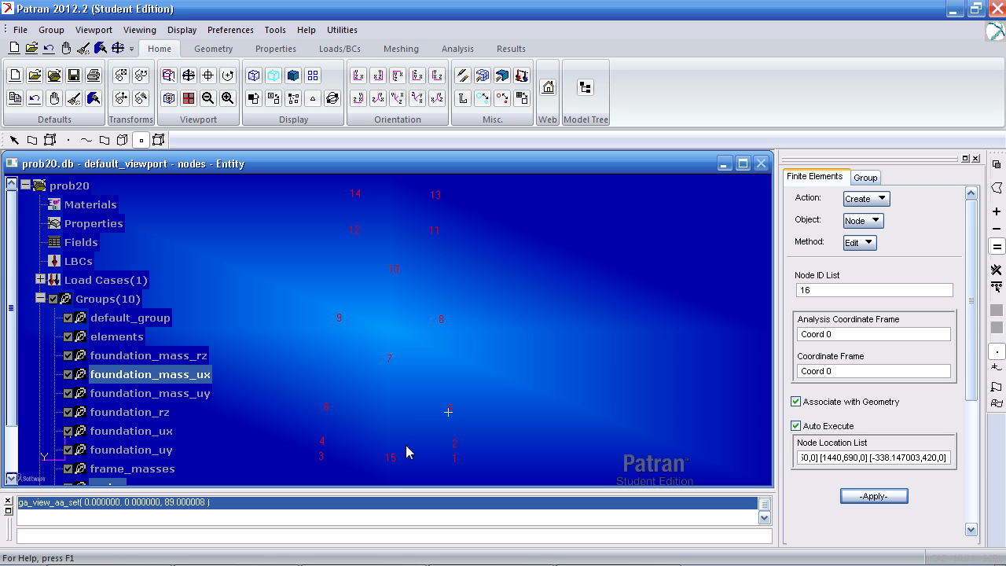
Step: Set the elements group as current and hide the model tree from the viewport
{"action": "left_click", "coordinate": [111, 336]}
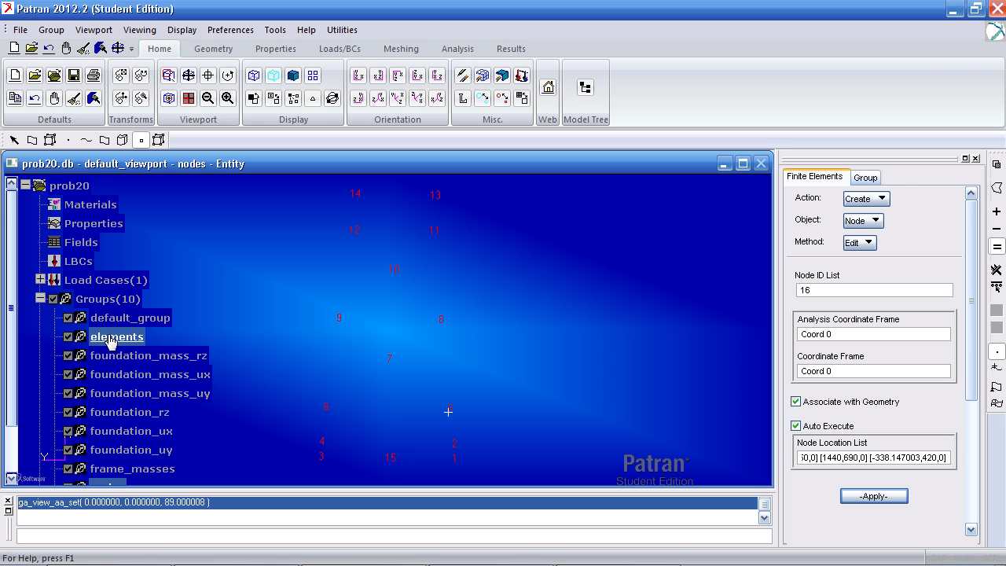
{"action": "right_click", "coordinate": [111, 339]}
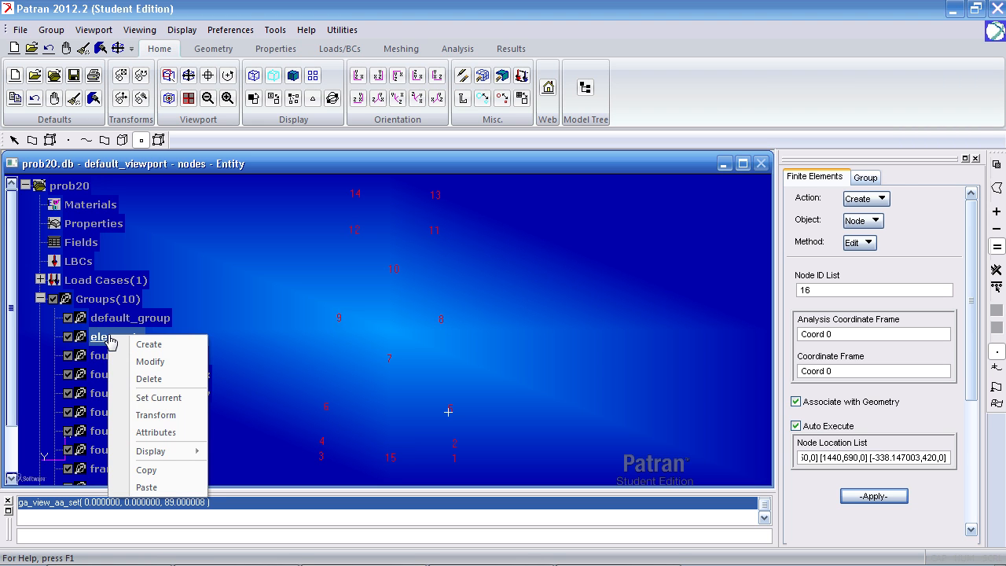
{"action": "left_click", "coordinate": [161, 397]}
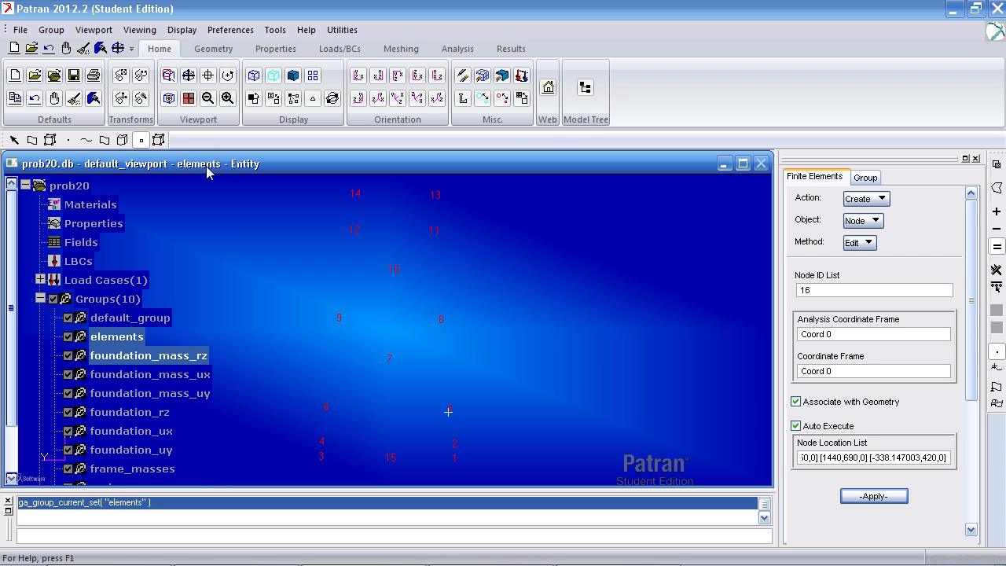
{"action": "left_click", "coordinate": [585, 88]}
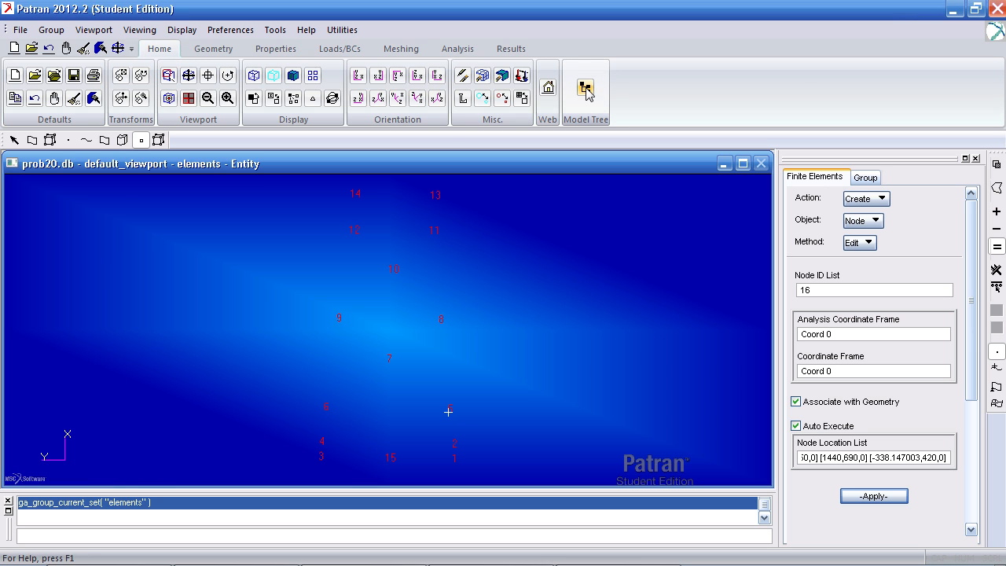
Step: Set up element creation with the Edit method, Bar shape and Bar2 topology, and make Node 1 ready for picking
{"action": "left_click", "coordinate": [418, 54]}
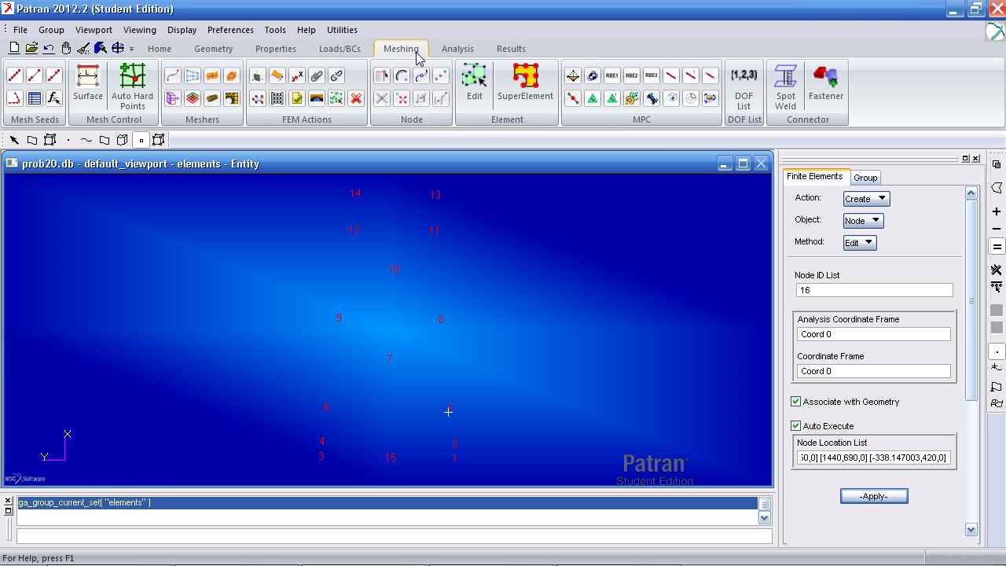
{"action": "left_click", "coordinate": [487, 102]}
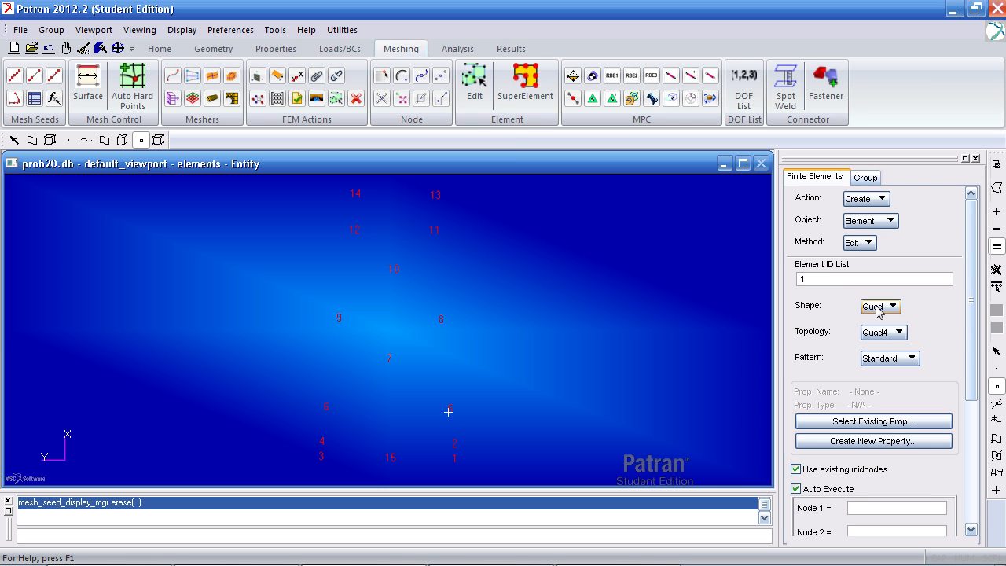
{"action": "left_click", "coordinate": [879, 308]}
{"action": "left_click", "coordinate": [892, 325]}
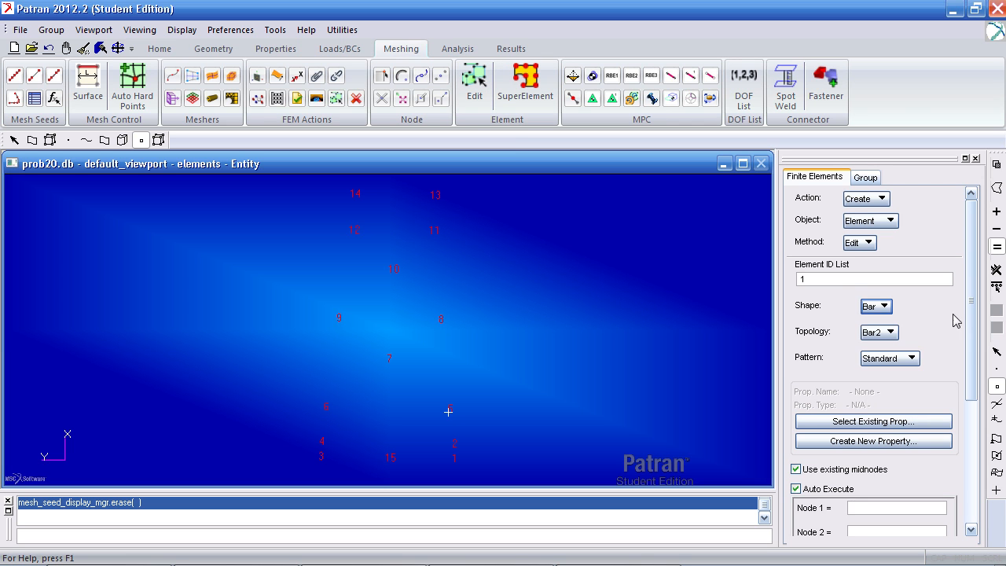
{"action": "left_click_drag", "start_coordinate": [972, 313], "coordinate": [966, 399]}
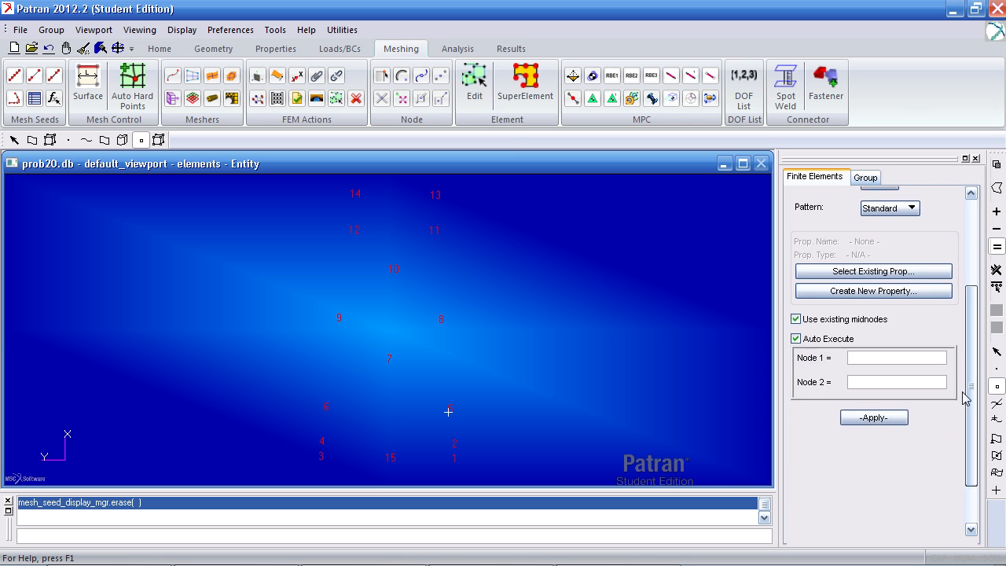
{"action": "left_click", "coordinate": [892, 353]}
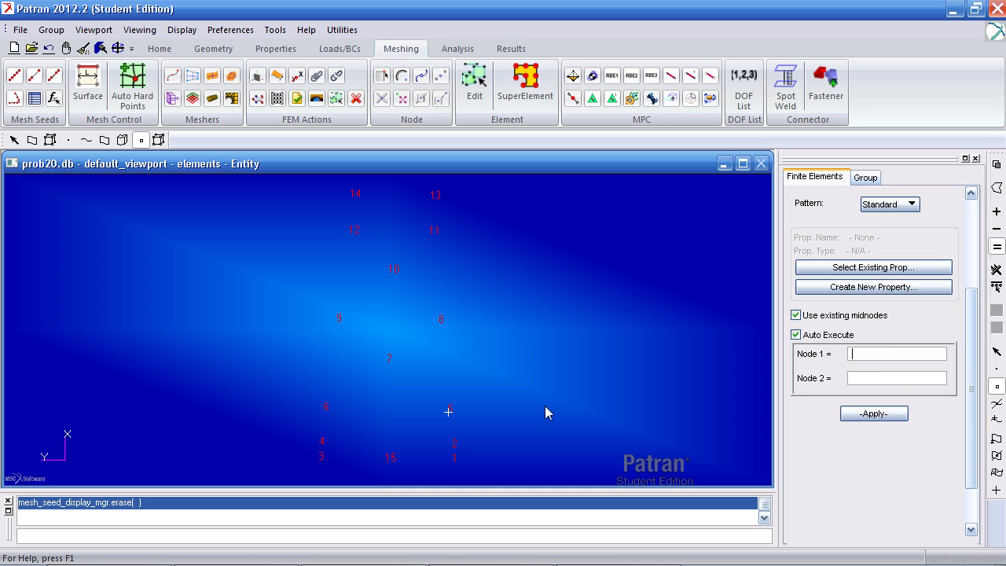
Step: Create bar elements from node 6 to node 5 and from node 5 to node 7, with element labels displayed
{"action": "left_click", "coordinate": [327, 409]}
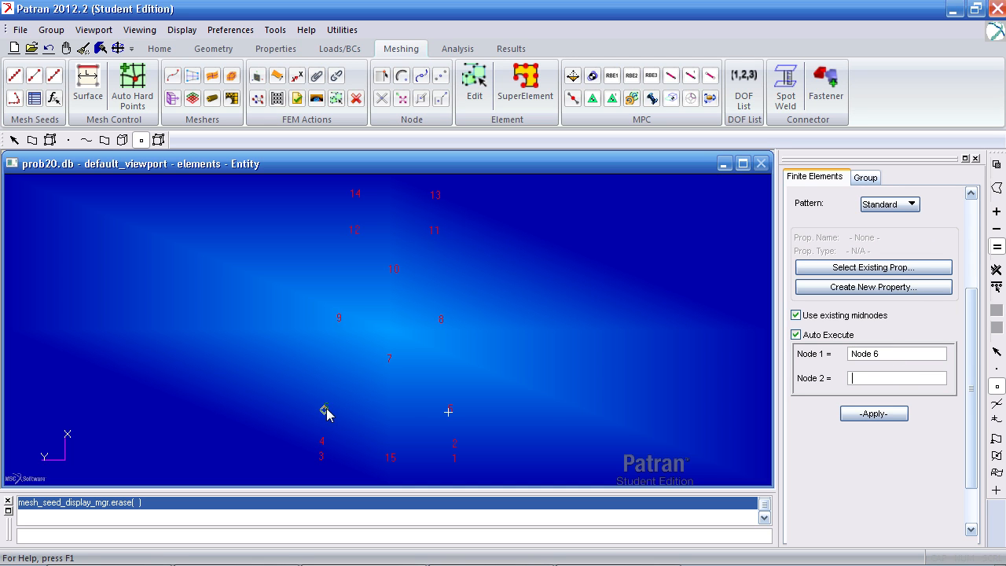
{"action": "left_click", "coordinate": [449, 412]}
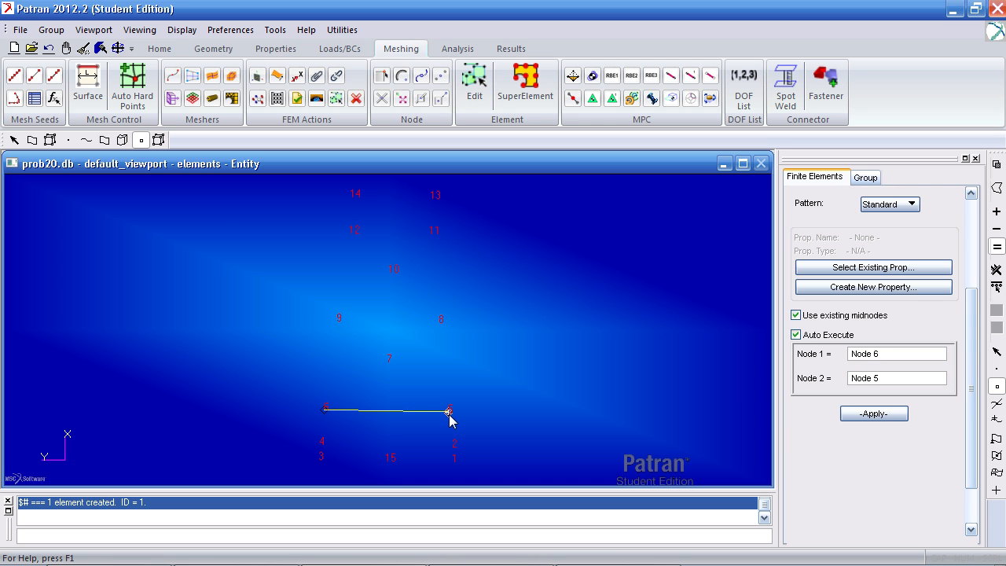
{"action": "left_click", "coordinate": [161, 143]}
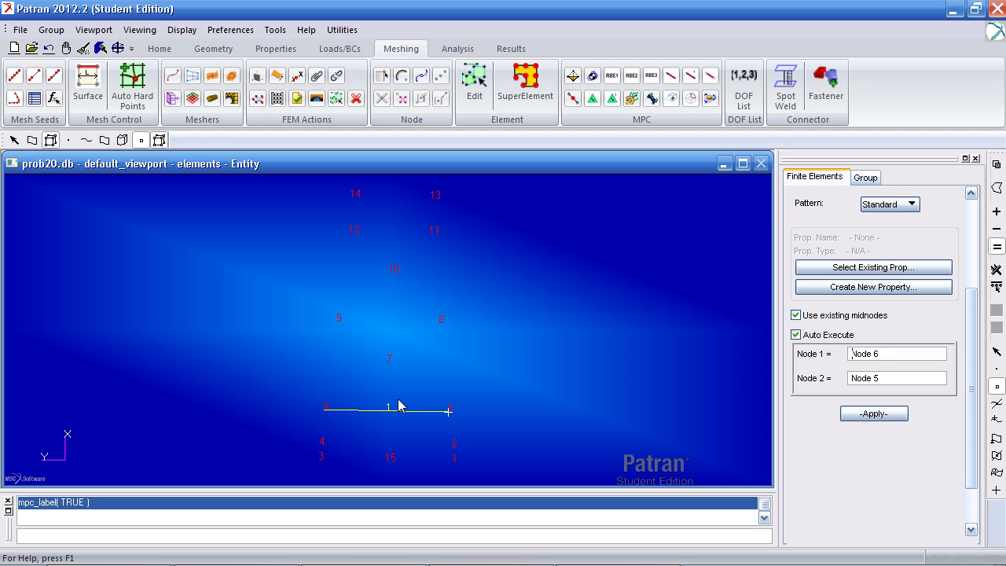
{"action": "left_click_drag", "start_coordinate": [852, 354], "coordinate": [873, 354]}
{"action": "left_click", "coordinate": [448, 411]}
{"action": "left_click", "coordinate": [387, 361]}
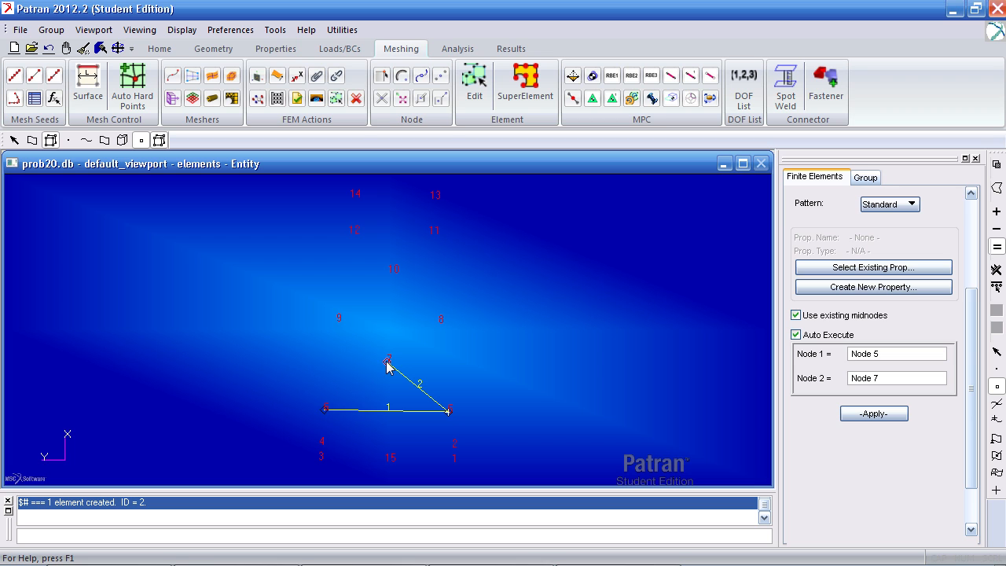
Step: Create bar elements from node 6 to node 7, node 7 to node 8, and node 7 to node 9
{"action": "left_click", "coordinate": [326, 416]}
{"action": "left_click", "coordinate": [387, 363]}
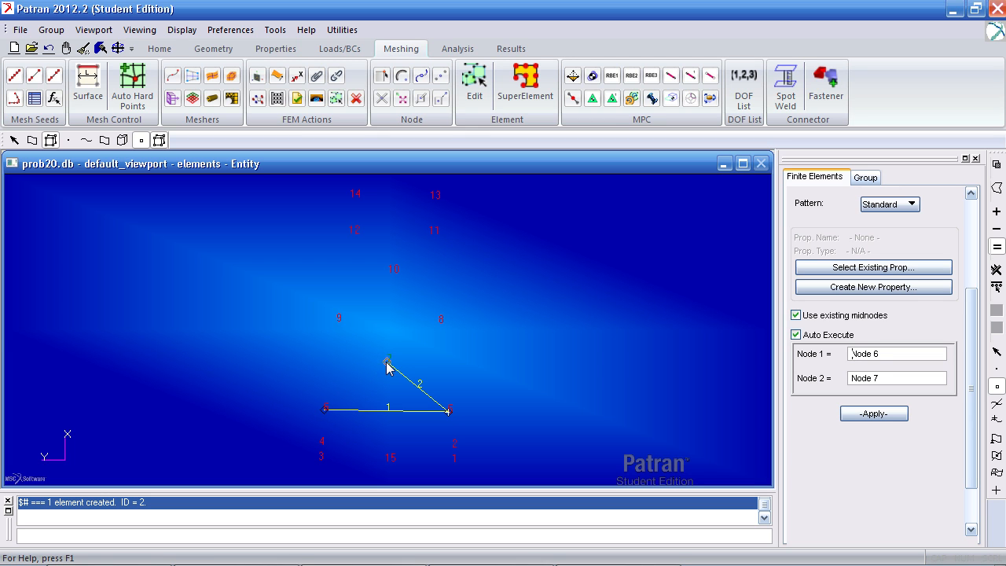
{"action": "left_click", "coordinate": [387, 363]}
{"action": "left_click", "coordinate": [440, 321]}
{"action": "left_click", "coordinate": [387, 363]}
{"action": "left_click", "coordinate": [338, 319]}
Step: Create the side bar elements from node 5 to node 8 and from node 6 to node 9
{"action": "left_click", "coordinate": [448, 410]}
{"action": "left_click", "coordinate": [441, 322]}
{"action": "left_click", "coordinate": [326, 408]}
{"action": "left_click", "coordinate": [338, 321]}
Step: Create a bar element from node 9 to node 8, and undo a trial bar from node 9 to node 10
{"action": "left_click", "coordinate": [338, 321]}
{"action": "left_click", "coordinate": [441, 322]}
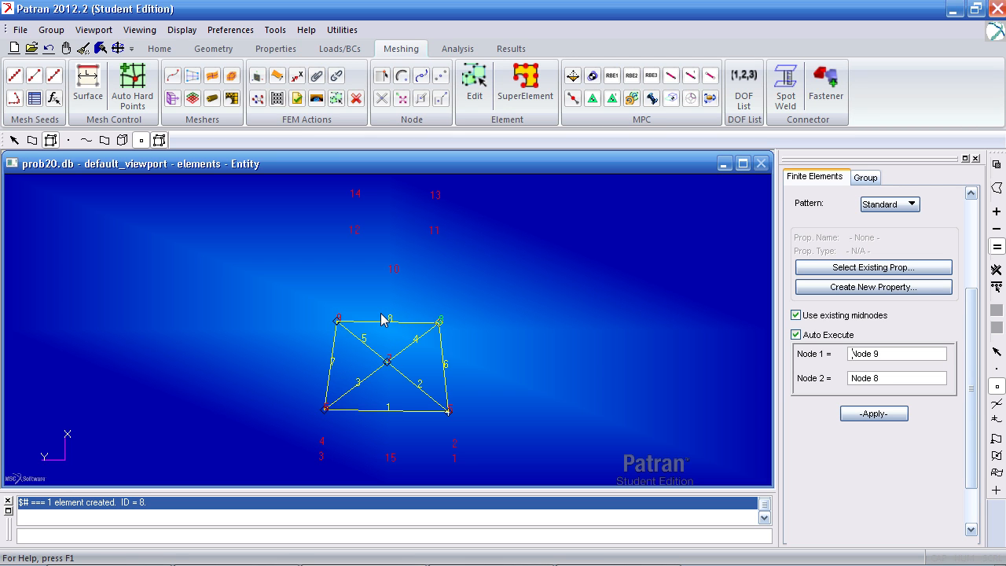
{"action": "left_click", "coordinate": [337, 321]}
{"action": "left_click", "coordinate": [390, 275]}
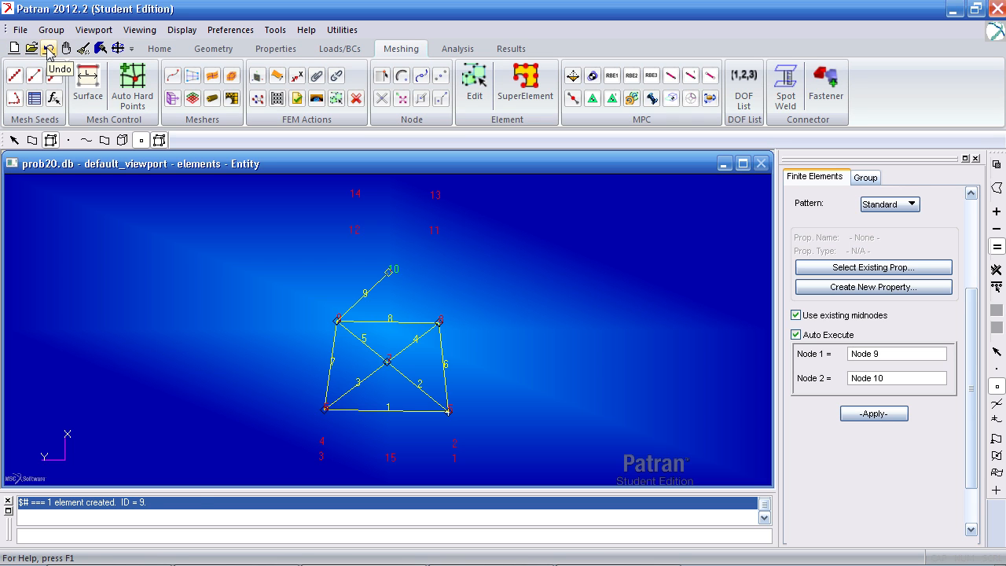
{"action": "left_click", "coordinate": [48, 51]}
Step: Delete bar element 8 between nodes 9 and 8 and clean up the display
{"action": "left_click_drag", "start_coordinate": [970, 319], "coordinate": [926, 223]}
{"action": "left_click", "coordinate": [862, 201]}
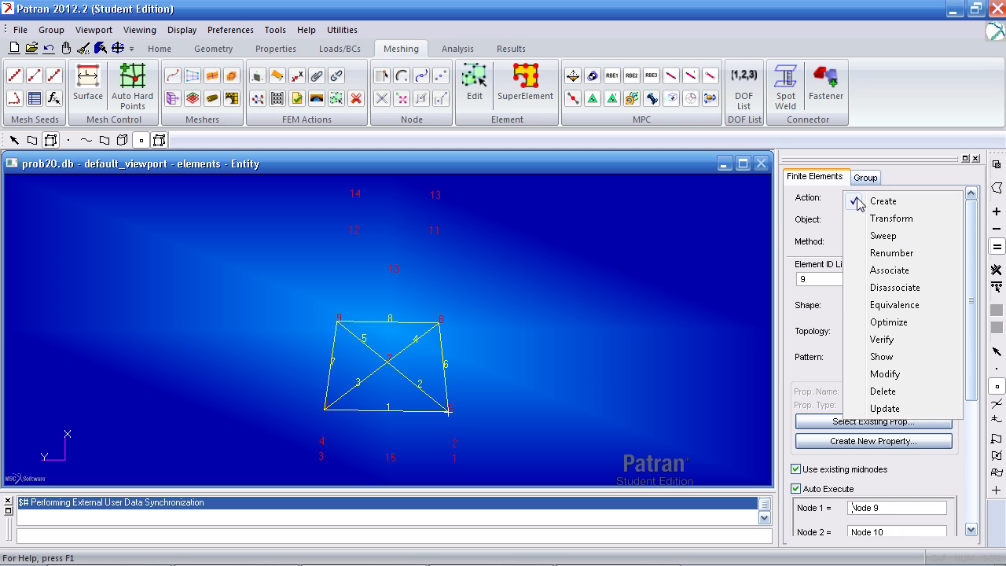
{"action": "left_click", "coordinate": [897, 391]}
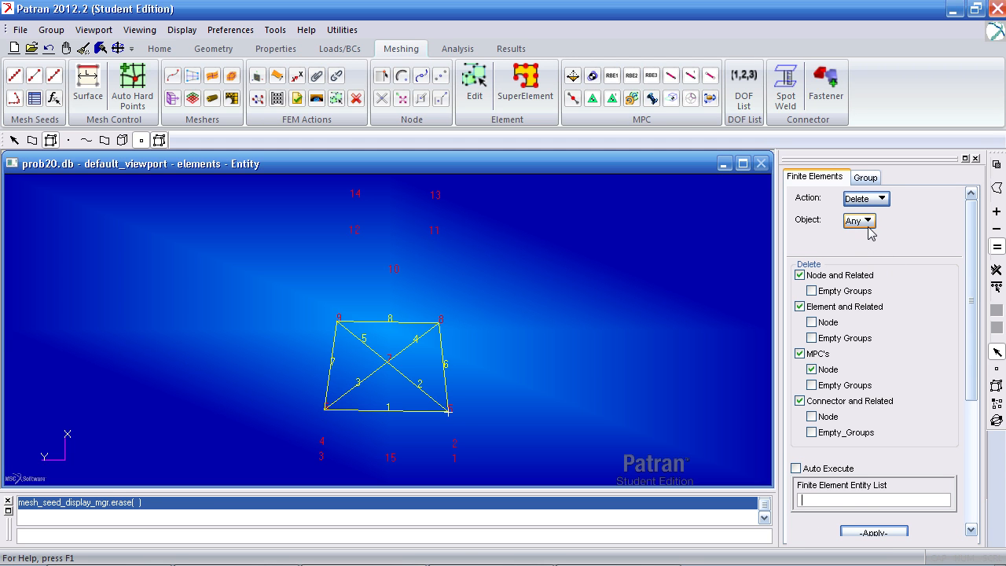
{"action": "left_click", "coordinate": [403, 332]}
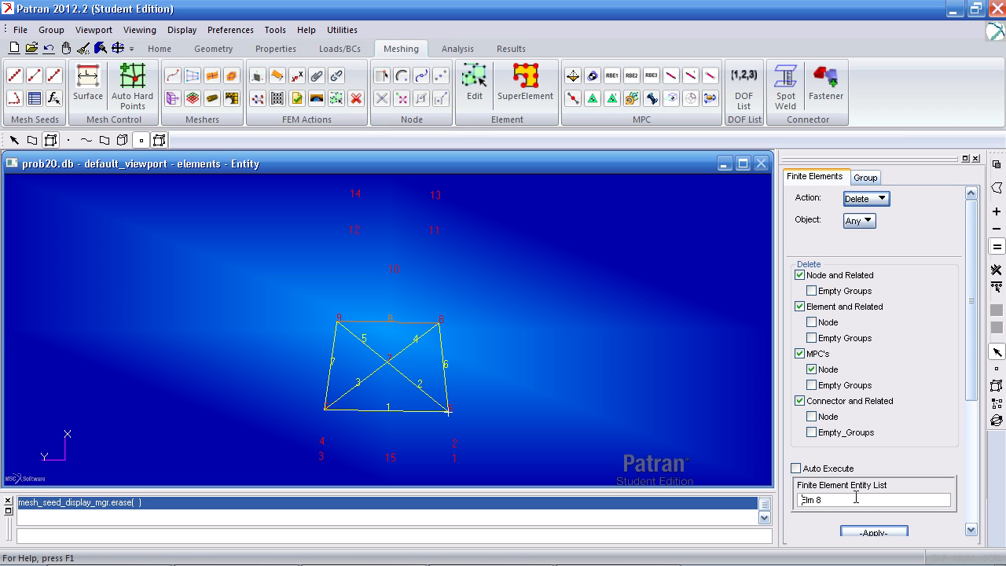
{"action": "left_click", "coordinate": [867, 534]}
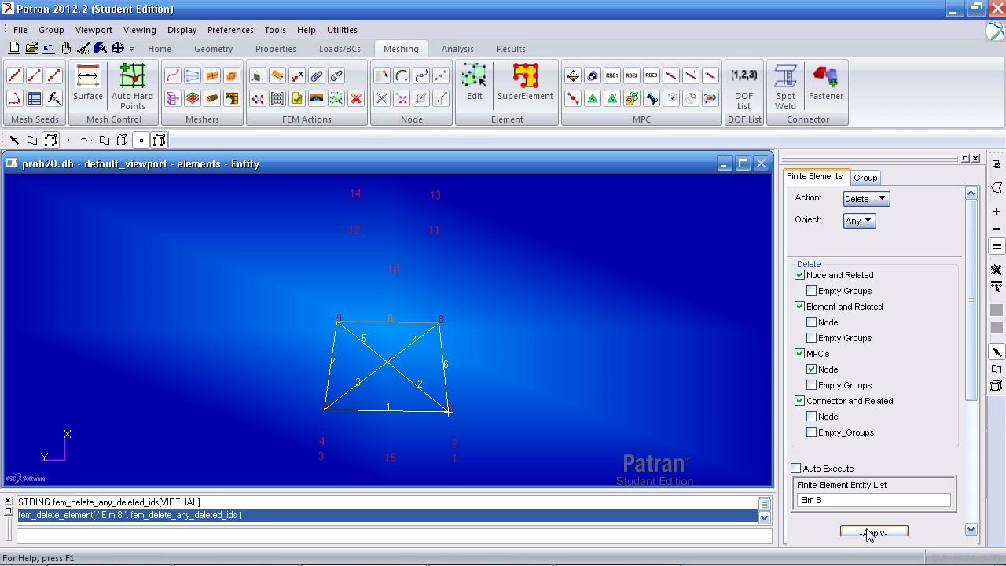
{"action": "left_click", "coordinate": [83, 48]}
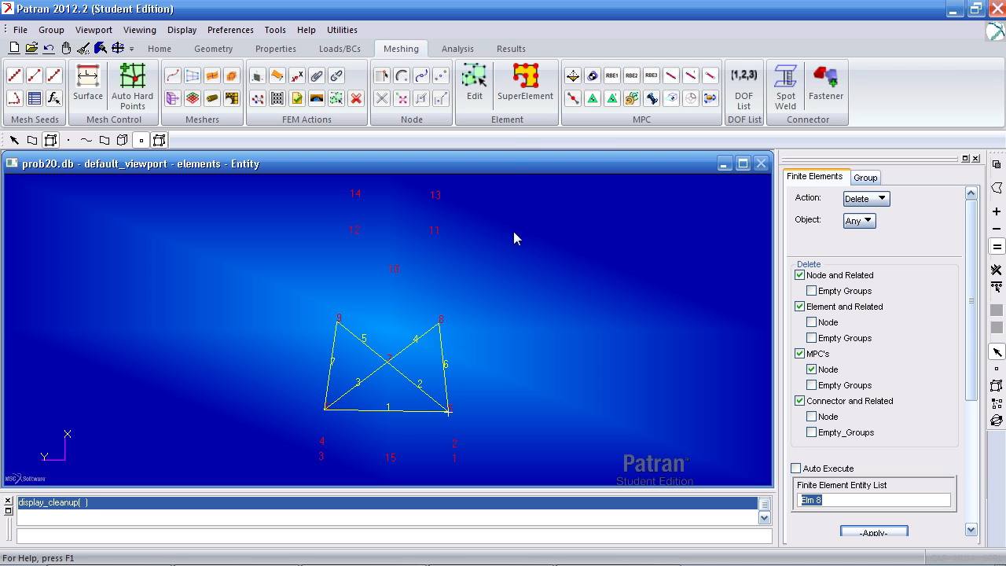
Step: Recreate bar element 8 between node 9 and node 8
{"action": "left_click", "coordinate": [474, 81]}
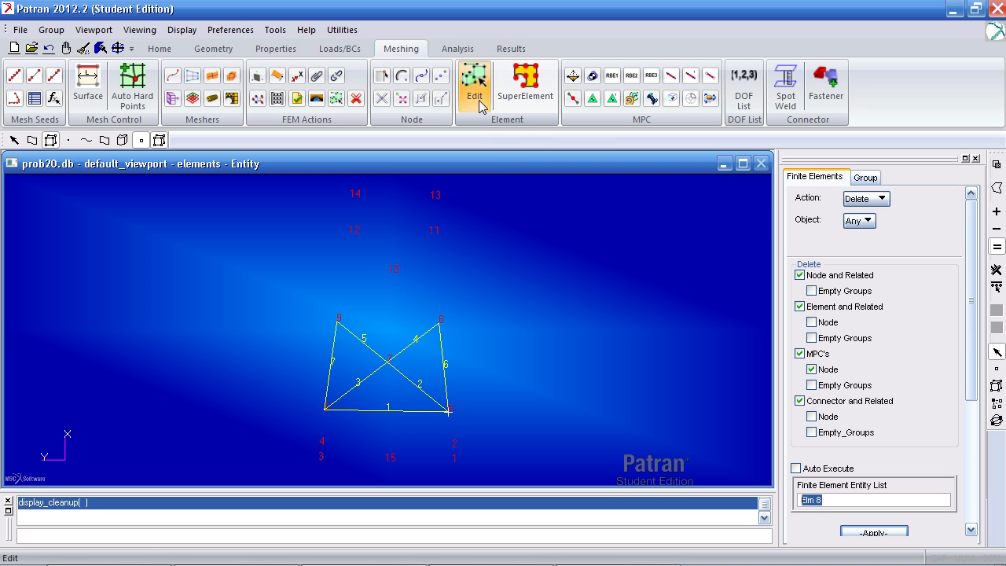
{"action": "left_click", "coordinate": [829, 277]}
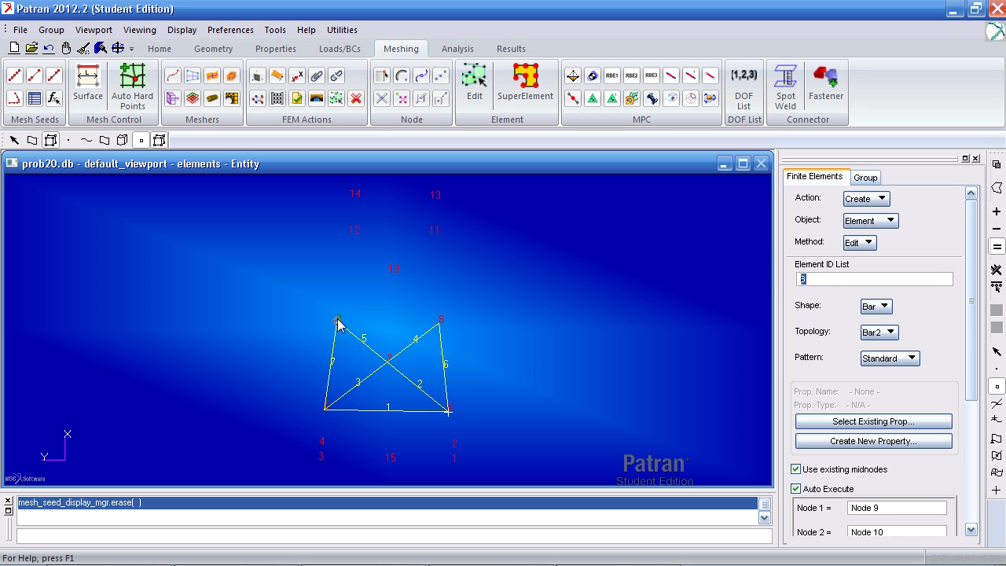
{"action": "scroll", "coordinate": [961, 359], "scroll_direction": "down", "scroll_amount": 3}
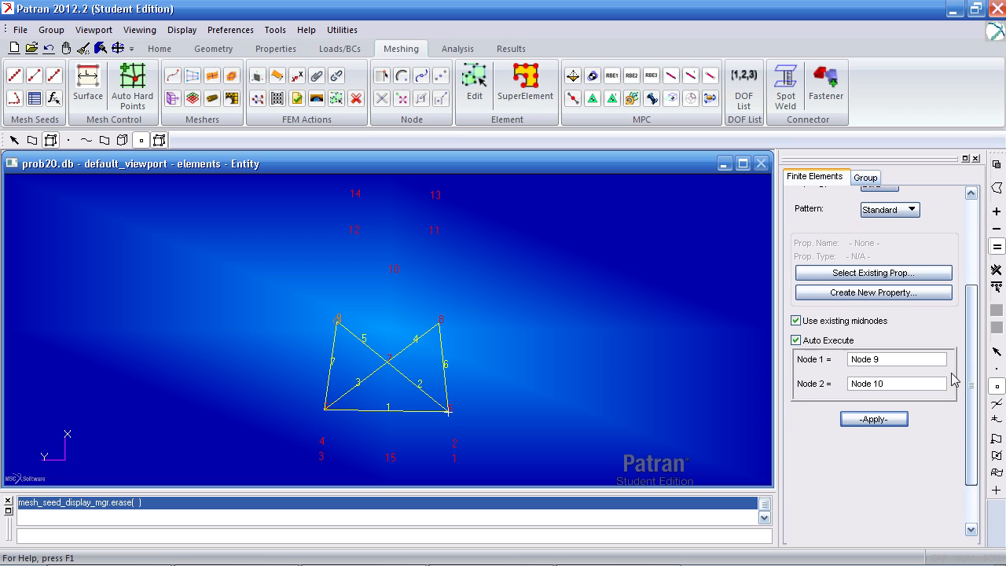
{"action": "left_click", "coordinate": [906, 352]}
{"action": "left_click_drag", "start_coordinate": [907, 351], "coordinate": [822, 354]}
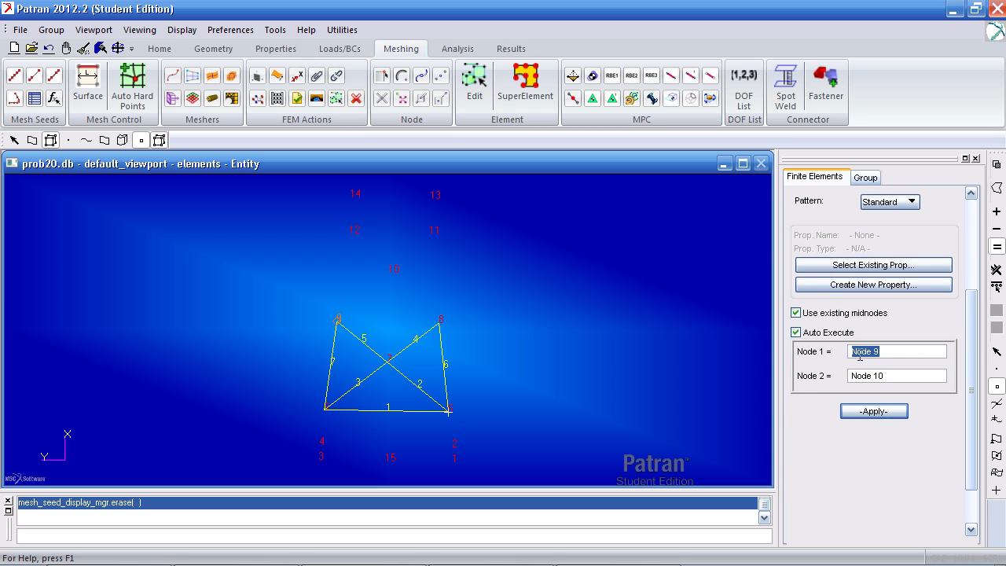
{"action": "left_click", "coordinate": [337, 321]}
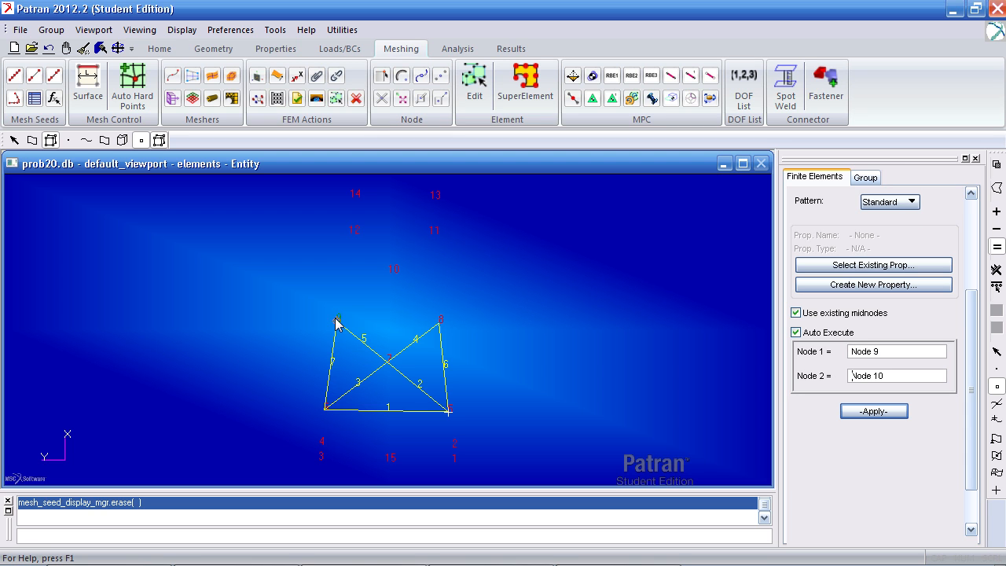
{"action": "left_click", "coordinate": [438, 325]}
Step: Create the upper cross-brace bar elements joining node 10 to nodes 8, 9, 11, and 12
{"action": "left_click", "coordinate": [439, 330]}
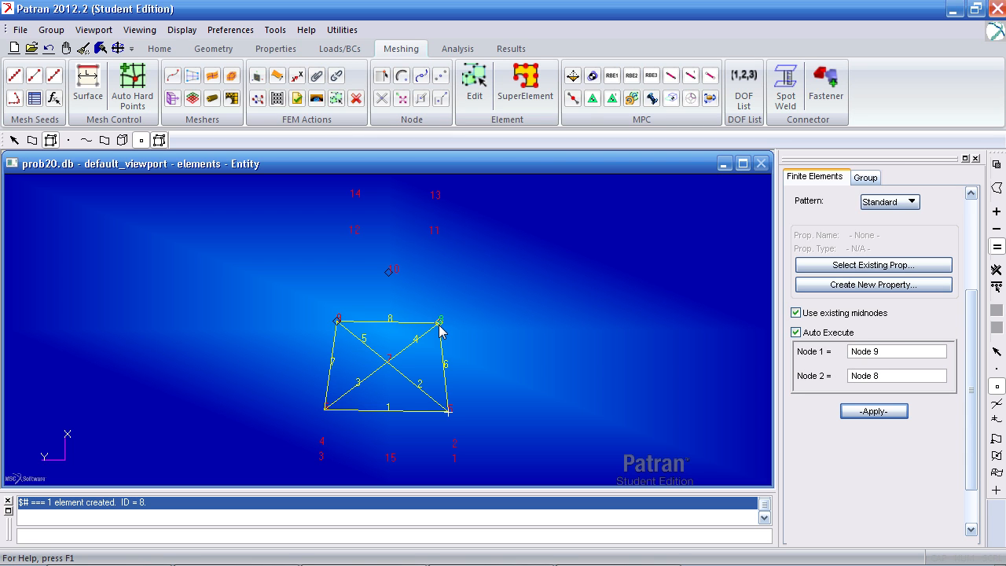
{"action": "left_click", "coordinate": [391, 272]}
{"action": "left_click", "coordinate": [337, 321]}
{"action": "left_click", "coordinate": [389, 272]}
{"action": "left_click", "coordinate": [429, 235]}
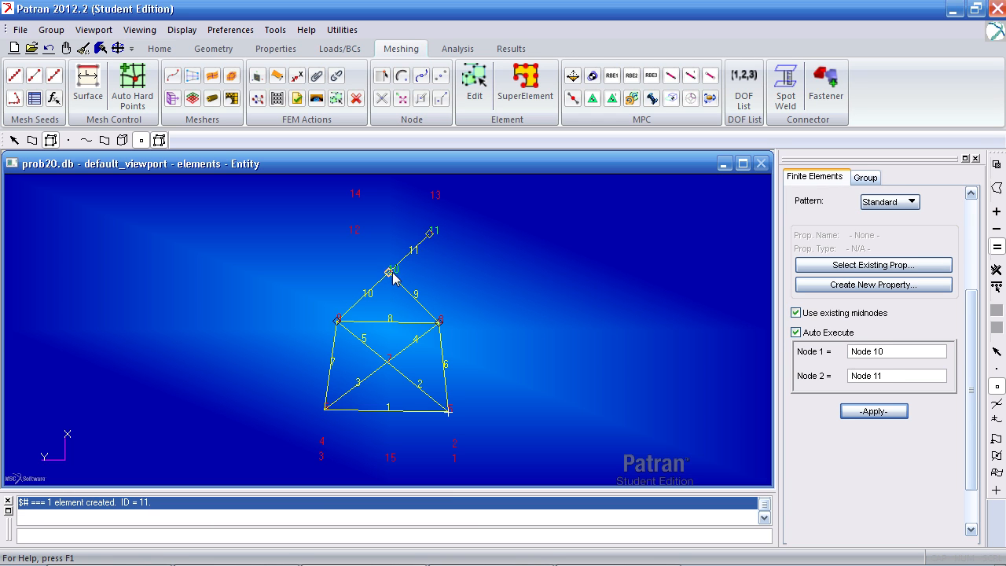
{"action": "left_click", "coordinate": [350, 232]}
Step: Create the upper side bar elements from node 8 to node 11 and from node 9 to node 12
{"action": "left_click", "coordinate": [438, 324]}
{"action": "left_click", "coordinate": [430, 233]}
{"action": "left_click", "coordinate": [337, 323]}
{"action": "left_click", "coordinate": [349, 232]}
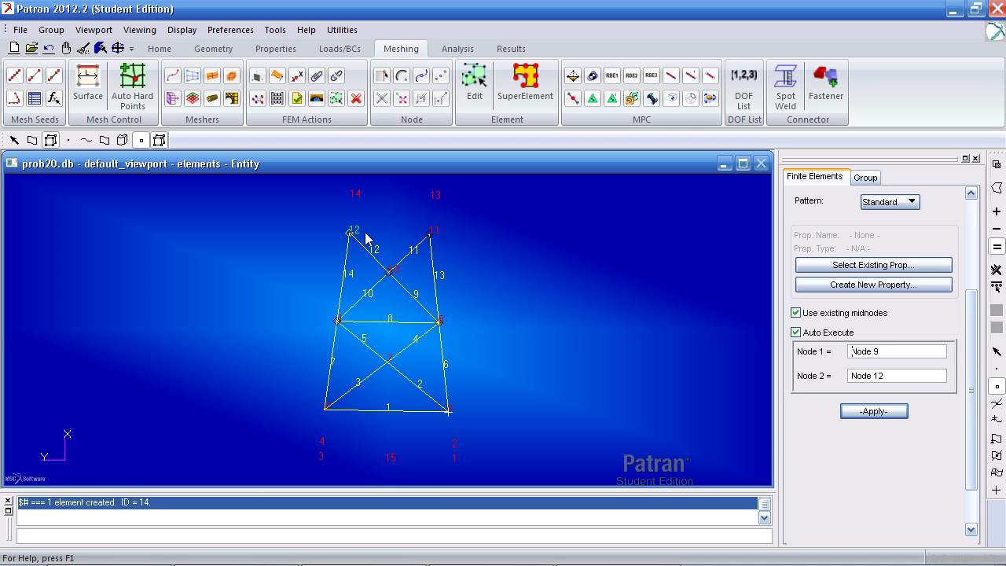
Step: Create the top frame's bar elements from node 12 to 11, 11 to 13, 12 to 14, and 14 to 13
{"action": "left_click", "coordinate": [351, 234]}
{"action": "left_click", "coordinate": [429, 233]}
{"action": "left_click", "coordinate": [429, 234]}
{"action": "left_click", "coordinate": [431, 198]}
{"action": "left_click", "coordinate": [351, 234]}
{"action": "left_click", "coordinate": [350, 196]}
{"action": "left_click", "coordinate": [351, 196]}
{"action": "left_click", "coordinate": [430, 197]}
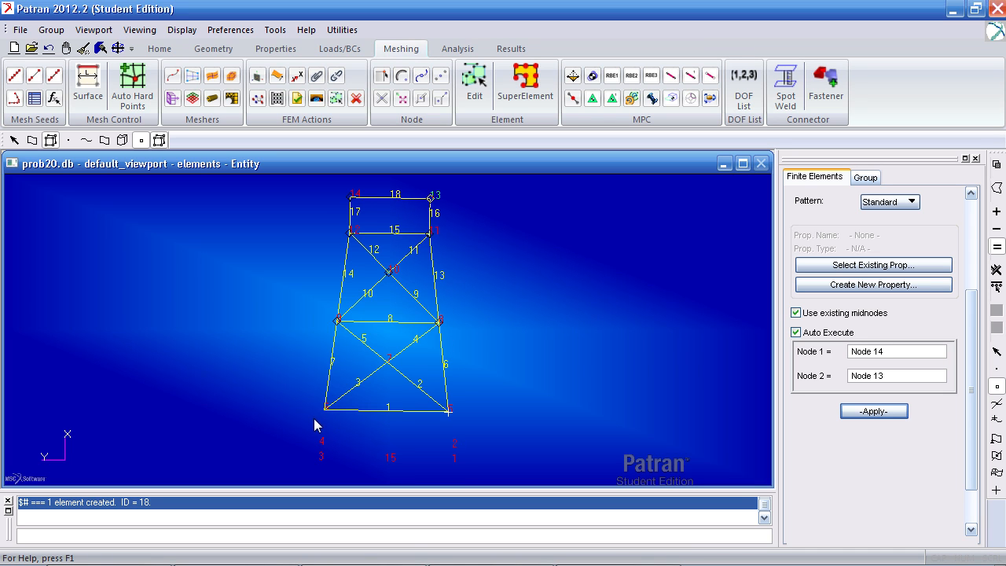
Step: Set the element ID to 31 and create a bar element from node 2 to node 5
{"action": "mouse_move", "coordinate": [966, 372]}
{"action": "left_mouse_down"}
{"action": "mouse_move", "coordinate": [966, 322]}
{"action": "mouse_move", "coordinate": [967, 360]}
{"action": "left_mouse_up"}
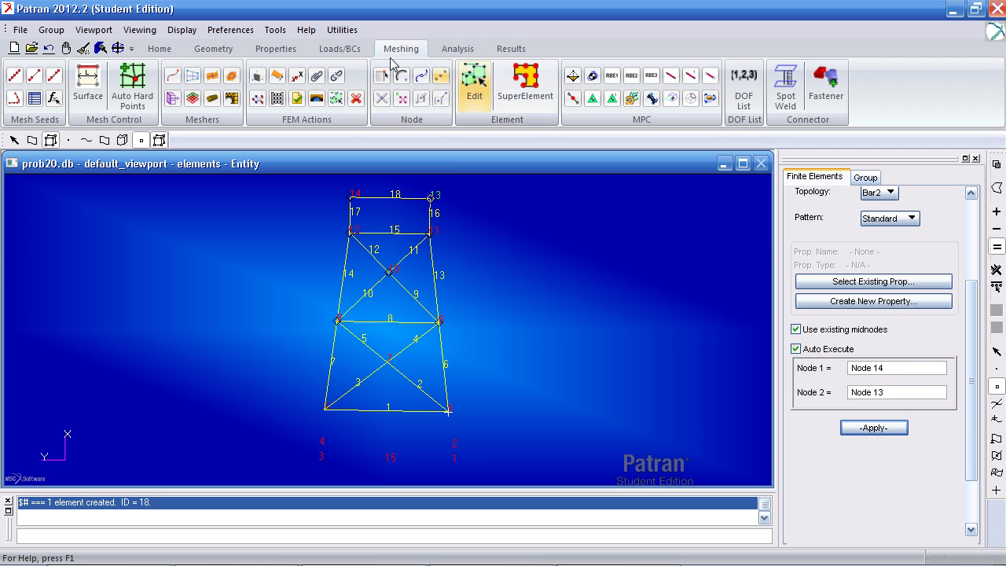
{"action": "left_click", "coordinate": [159, 48]}
{"action": "left_click", "coordinate": [585, 90]}
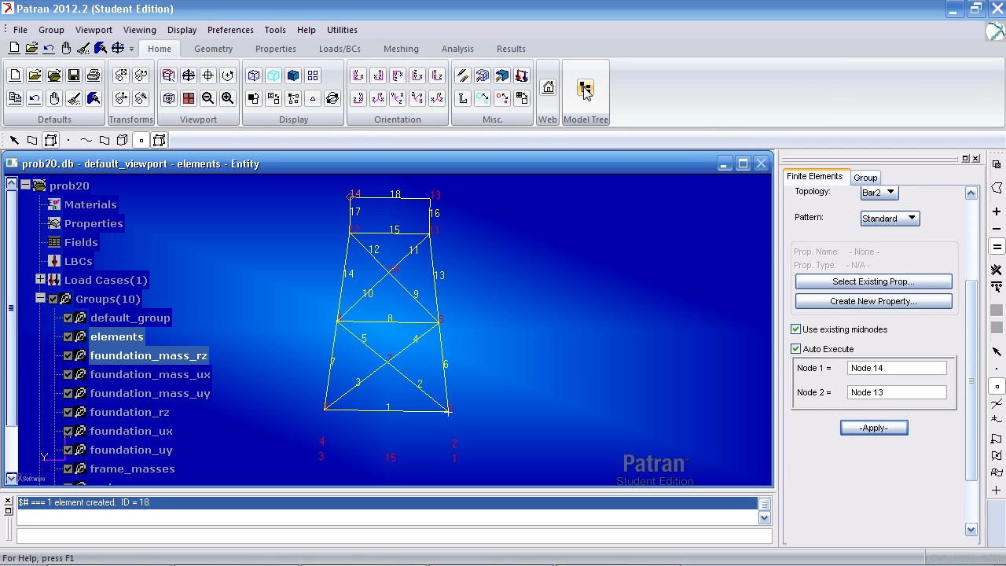
{"action": "left_click_drag", "start_coordinate": [966, 308], "coordinate": [967, 224]}
{"action": "left_click_drag", "start_coordinate": [824, 251], "coordinate": [777, 246]}
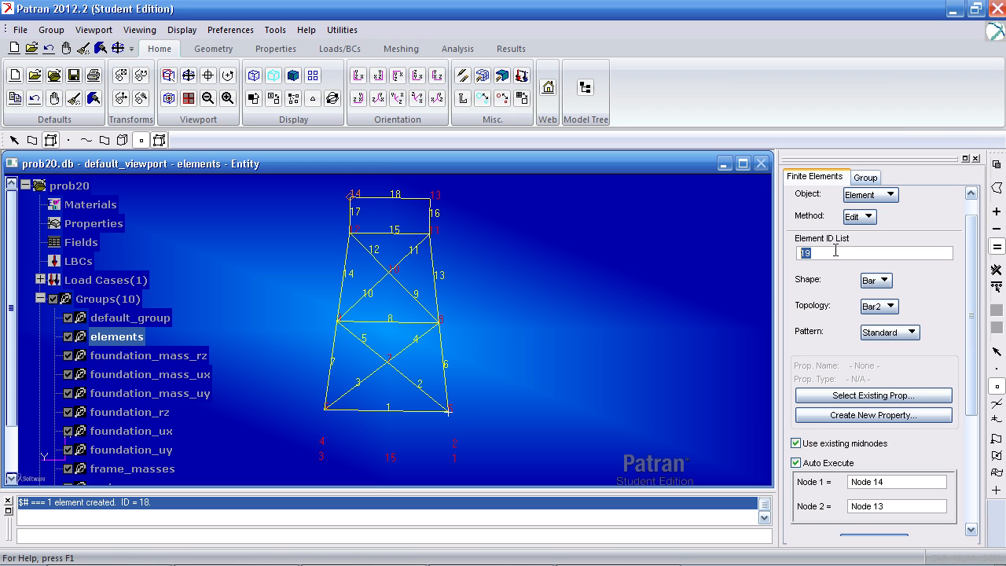
{"action": "type", "text": "3"}
{"action": "left_click_drag", "start_coordinate": [972, 272], "coordinate": [972, 363]}
{"action": "left_click", "coordinate": [892, 326]}
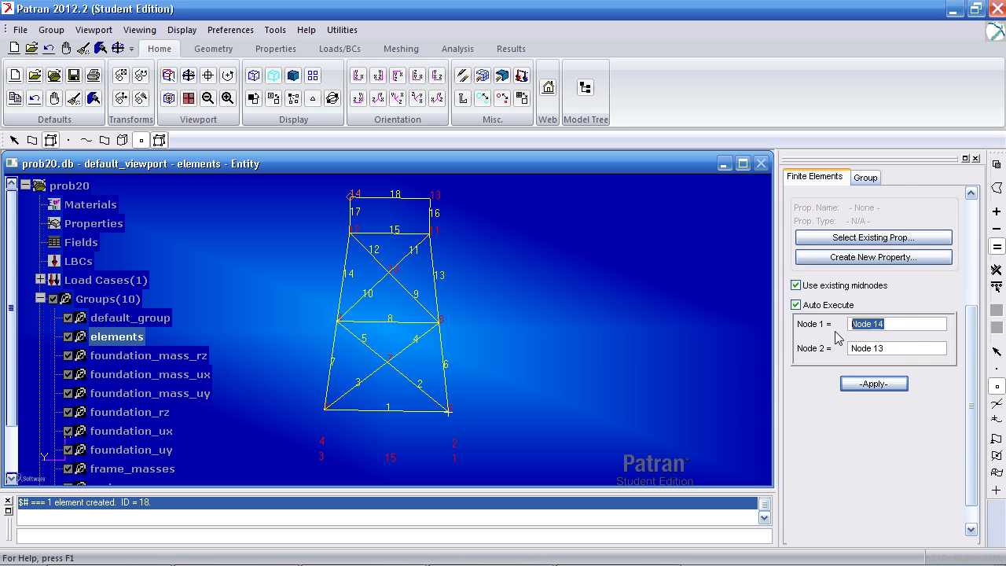
{"action": "left_click", "coordinate": [452, 448]}
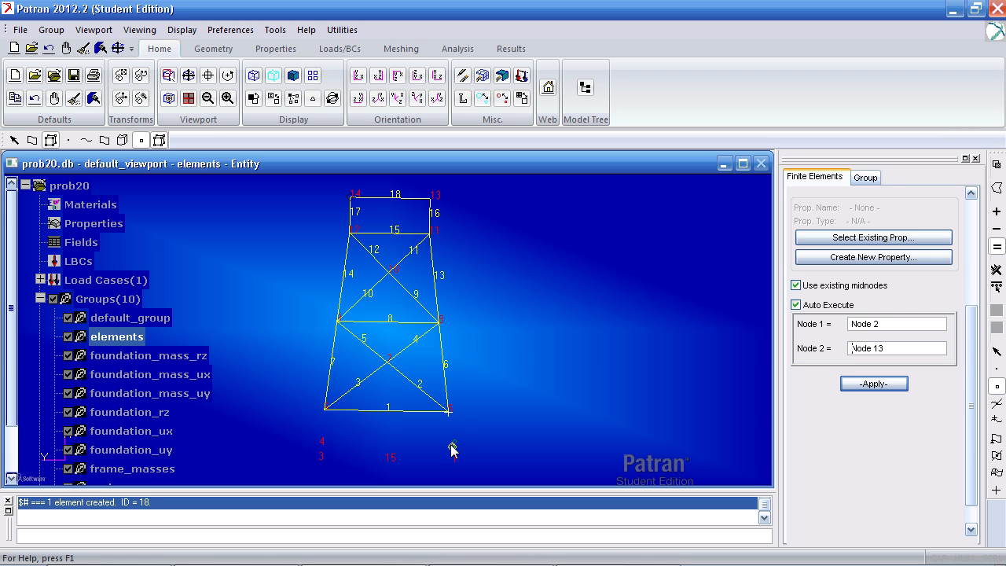
{"action": "left_click", "coordinate": [448, 412]}
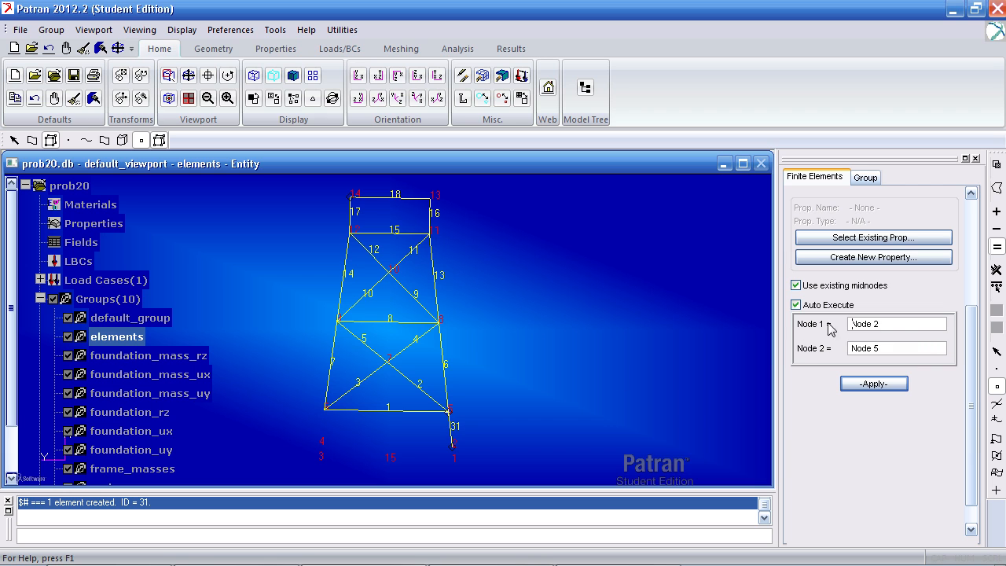
Step: Create bar element 32 from node 4 to node 6
{"action": "left_click_drag", "start_coordinate": [904, 321], "coordinate": [845, 333]}
{"action": "left_click", "coordinate": [320, 445]}
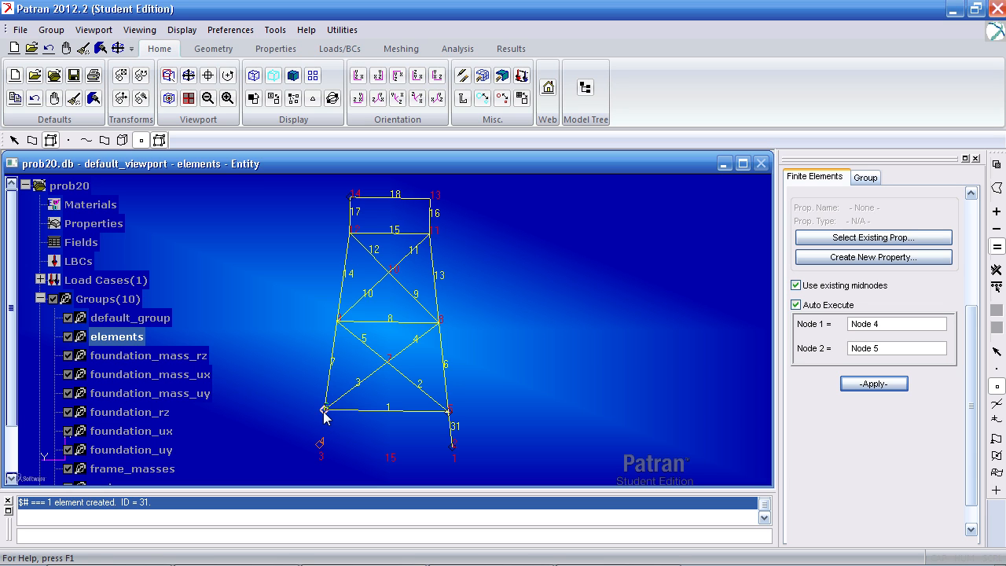
{"action": "left_click", "coordinate": [325, 410]}
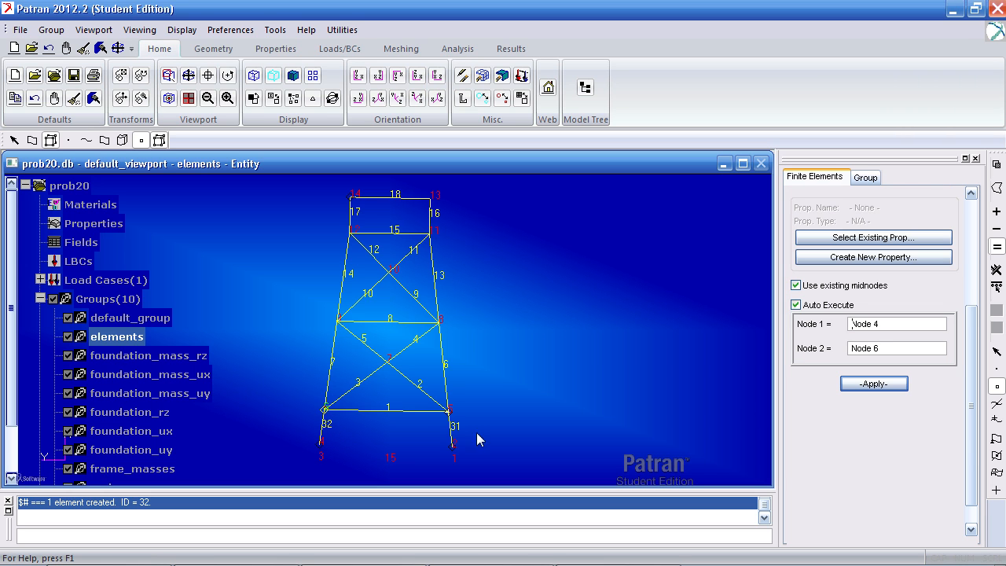
Step: Make foundation_ux the current group
{"action": "left_click_drag", "start_coordinate": [912, 329], "coordinate": [850, 326]}
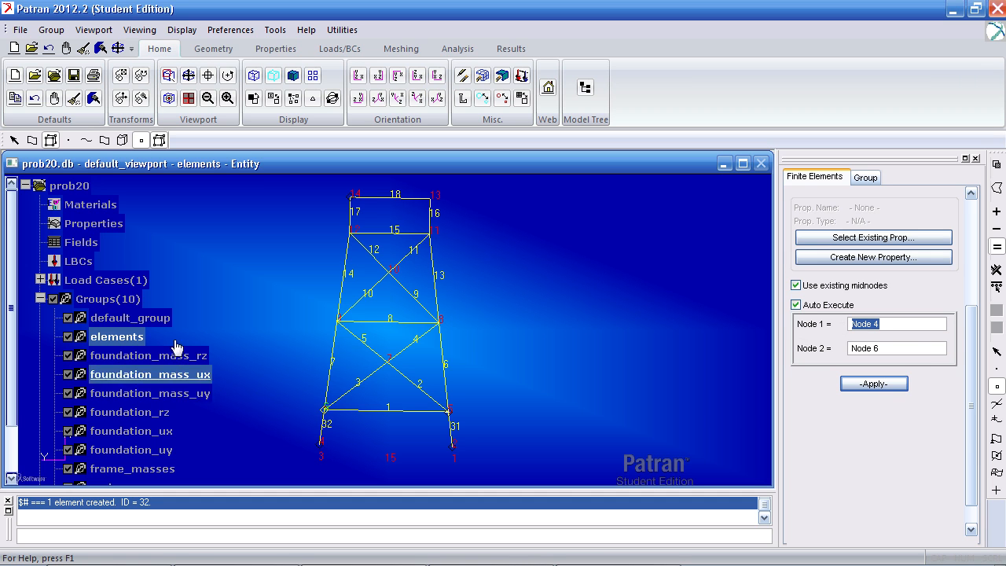
{"action": "left_click", "coordinate": [890, 351]}
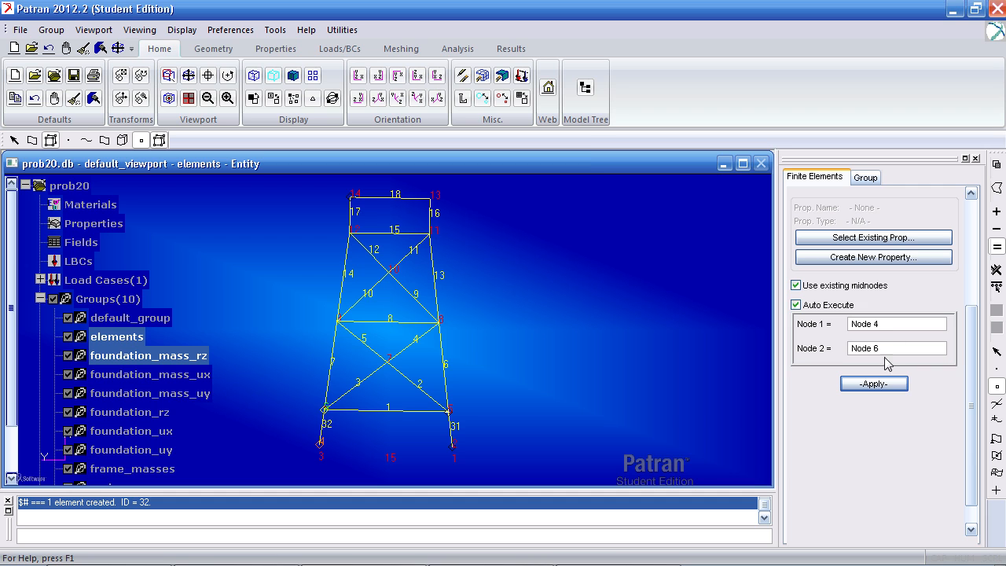
{"action": "left_click", "coordinate": [586, 93]}
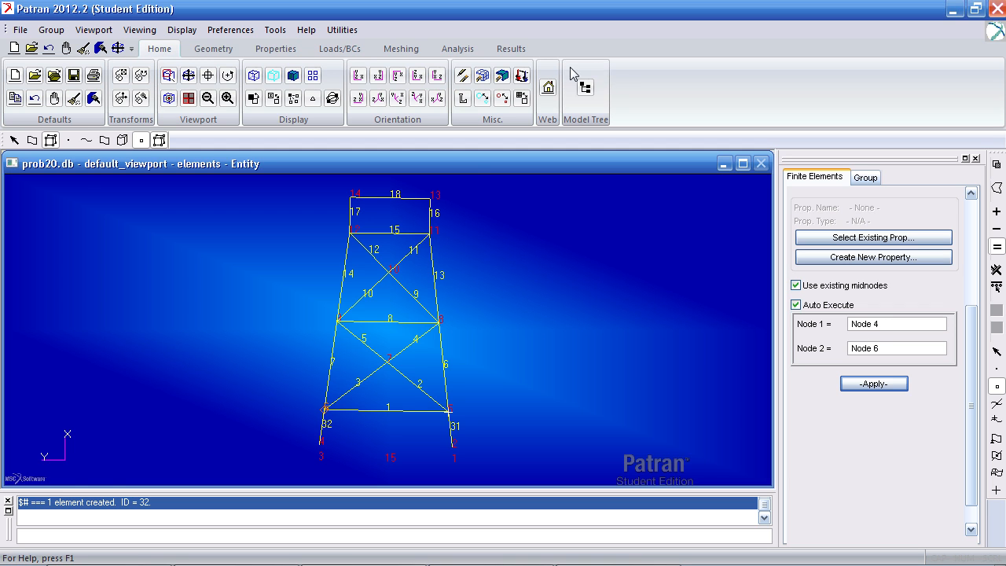
{"action": "left_click", "coordinate": [585, 91]}
{"action": "left_click", "coordinate": [92, 393]}
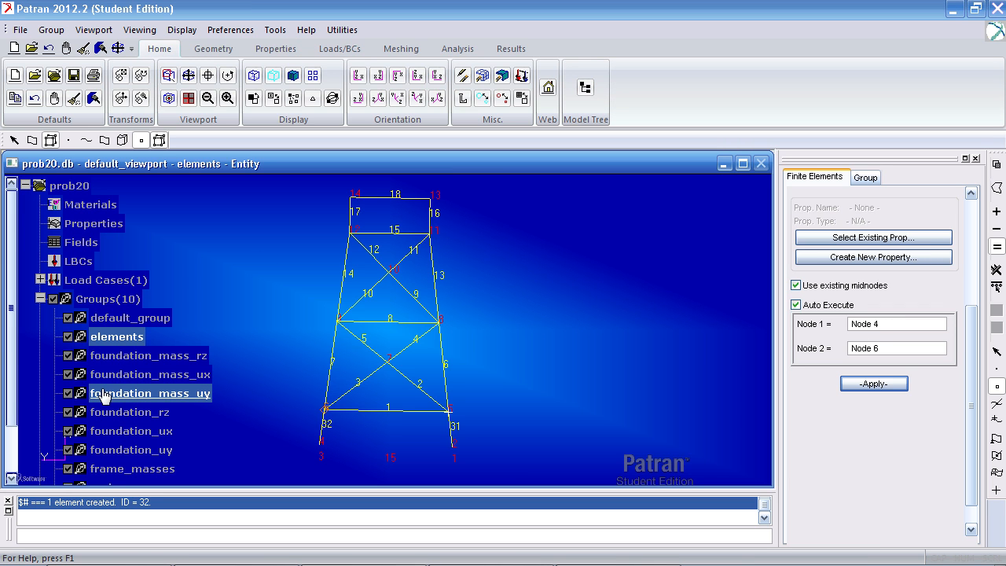
{"action": "left_click", "coordinate": [108, 412]}
{"action": "left_click", "coordinate": [117, 431]}
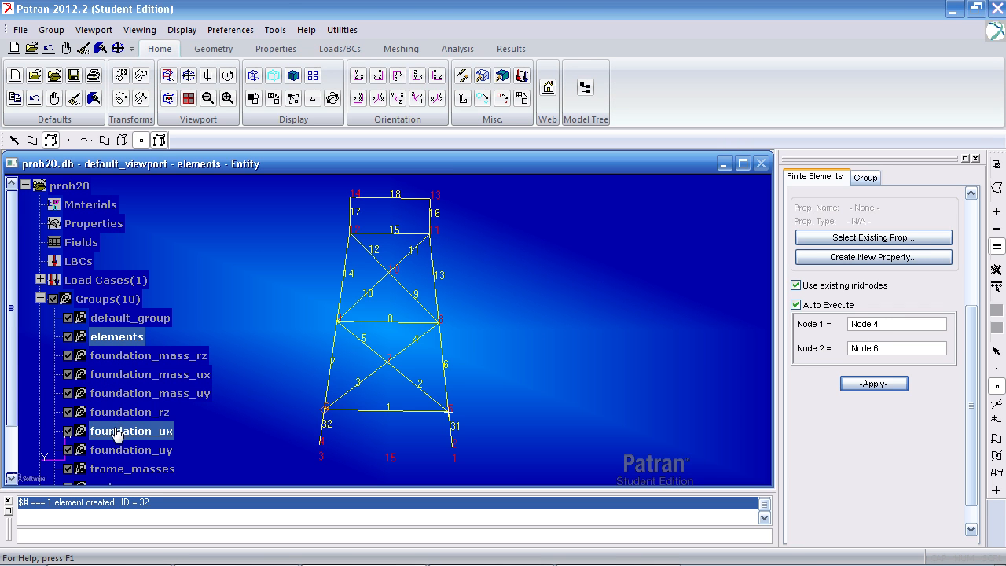
{"action": "right_click", "coordinate": [135, 437]}
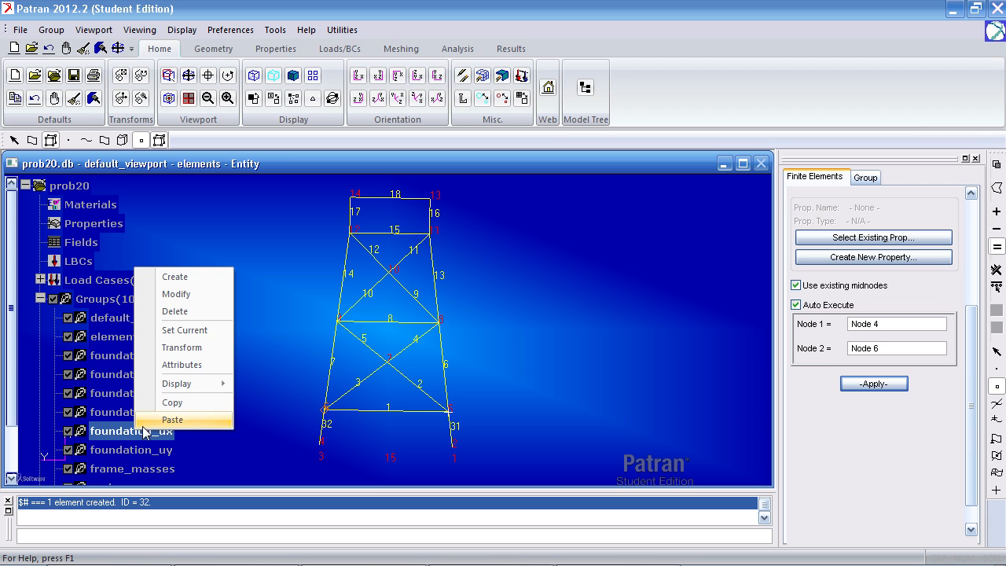
{"action": "left_click", "coordinate": [181, 331]}
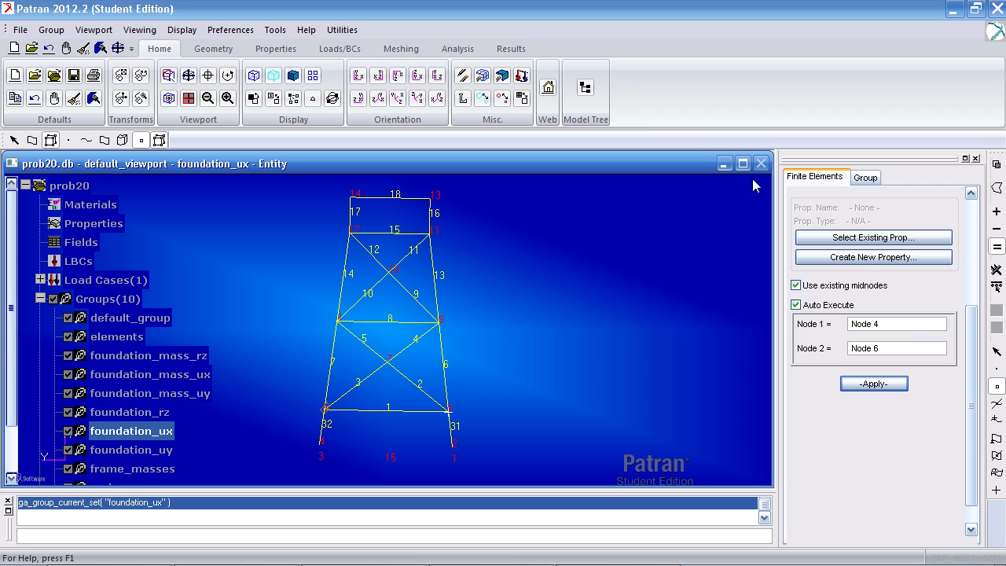
Step: Create bar element 33 from node 3 to node 4 and bar element 34 from node 1 to node 2
{"action": "left_click", "coordinate": [588, 91]}
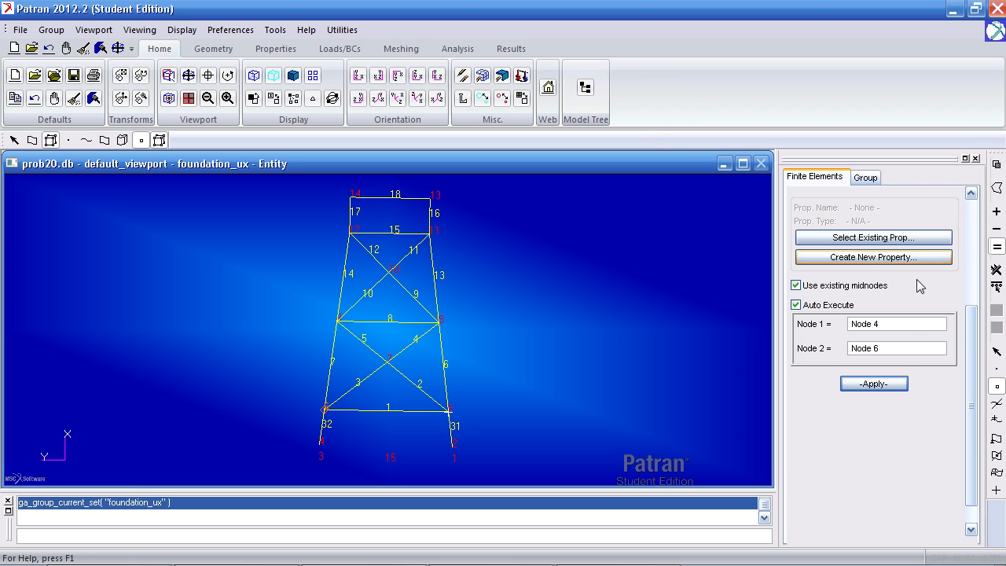
{"action": "left_click_drag", "start_coordinate": [977, 362], "coordinate": [972, 257]}
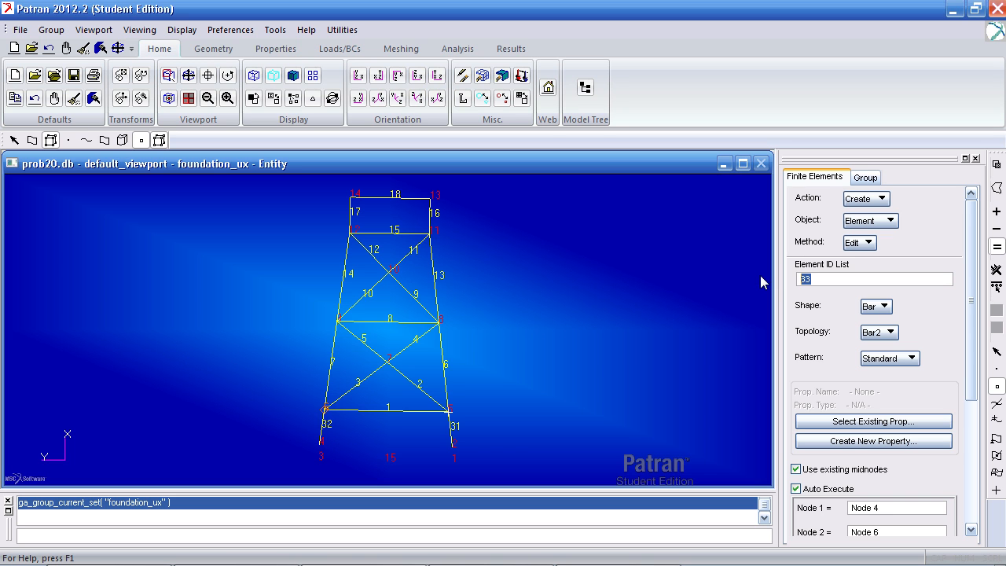
{"action": "left_click", "coordinate": [811, 279]}
{"action": "left_click_drag", "start_coordinate": [974, 294], "coordinate": [947, 375]}
{"action": "left_click", "coordinate": [879, 374]}
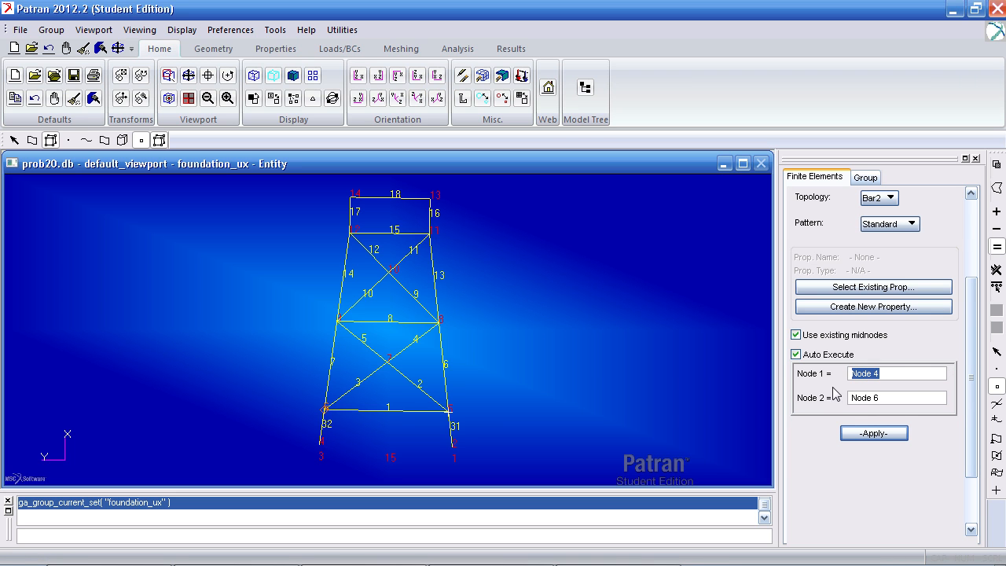
{"action": "left_click", "coordinate": [318, 462]}
{"action": "left_click", "coordinate": [319, 446]}
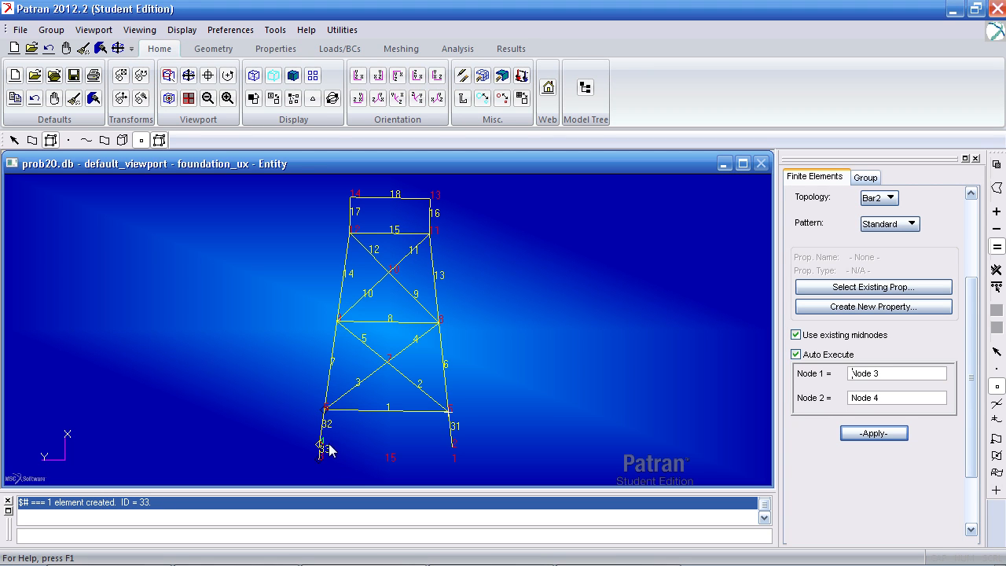
{"action": "left_click", "coordinate": [453, 461]}
{"action": "left_click", "coordinate": [452, 447]}
Step: Make foundation_uy the current group
{"action": "left_click", "coordinate": [587, 98]}
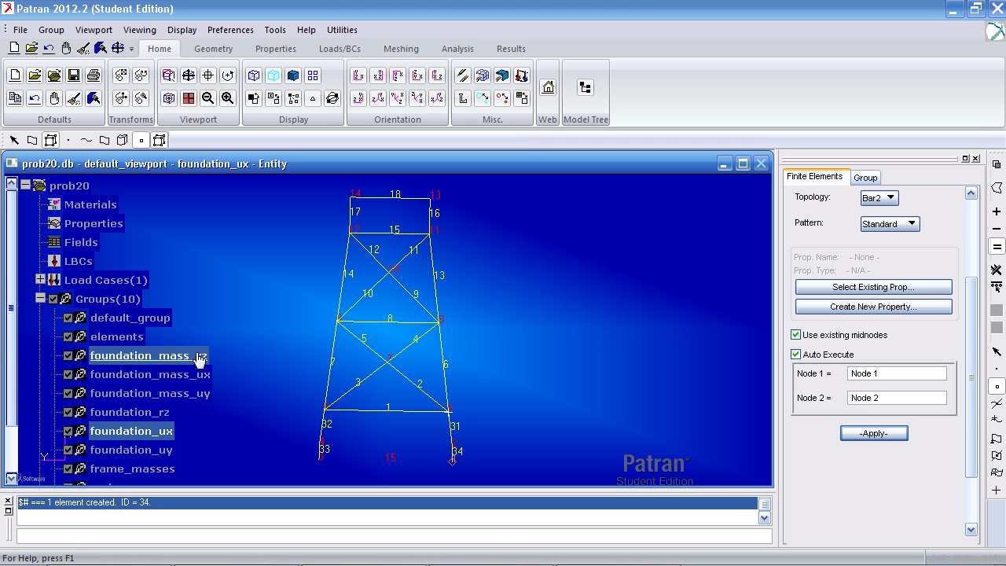
{"action": "left_click", "coordinate": [140, 451]}
{"action": "right_click", "coordinate": [152, 455]}
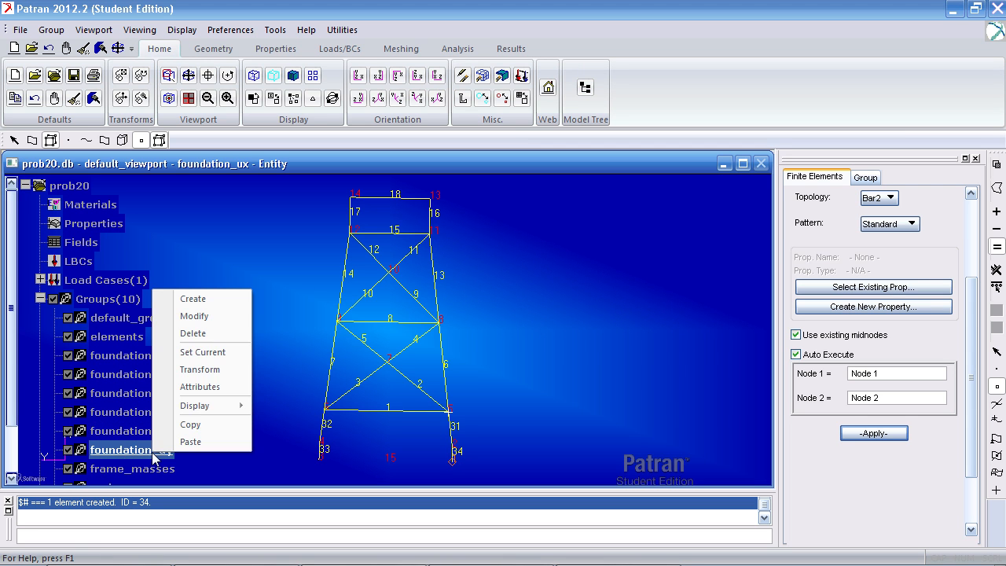
{"action": "left_click", "coordinate": [206, 352]}
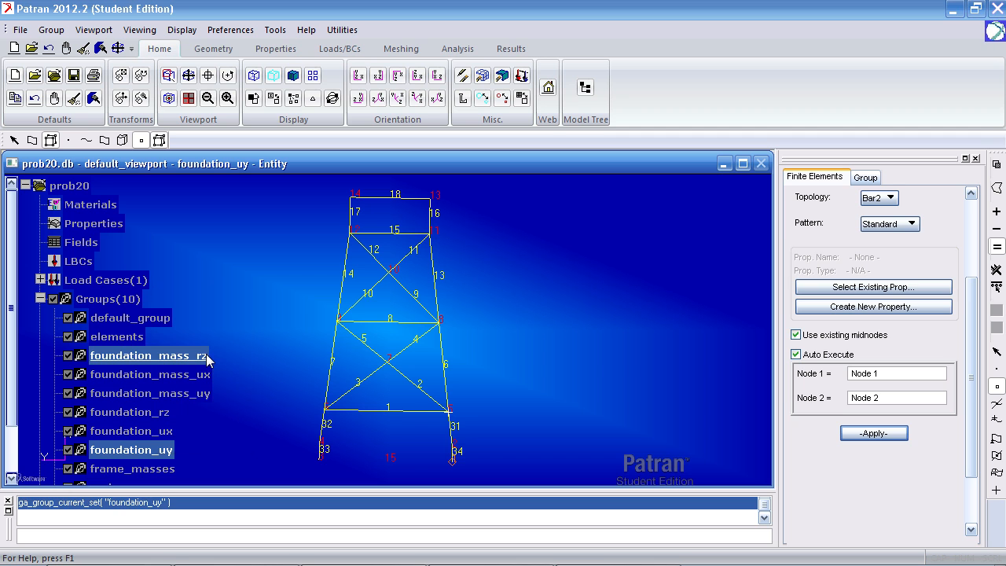
Step: Create bar elements from node 3 to node 4 and from node 1 to node 2 in the foundation_uy group
{"action": "scroll", "coordinate": [982, 346], "scroll_direction": "up", "scroll_amount": 3}
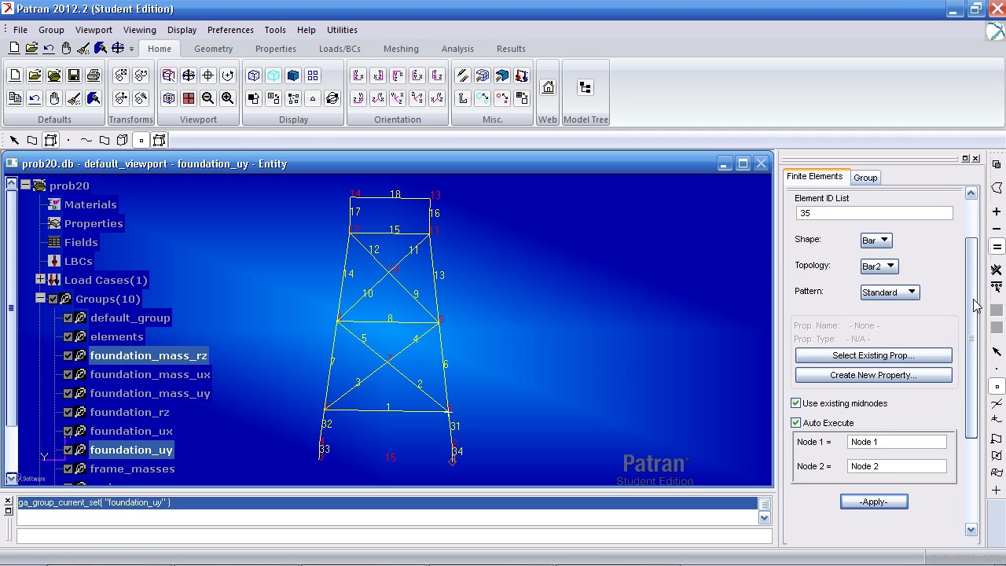
{"action": "double_click", "coordinate": [796, 263]}
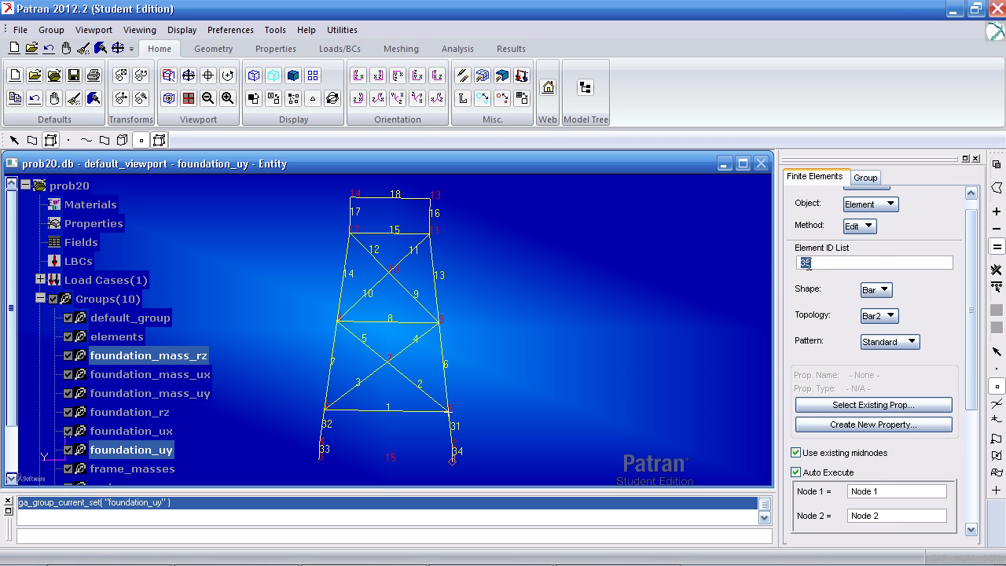
{"action": "left_click_drag", "start_coordinate": [972, 272], "coordinate": [975, 358]}
{"action": "scroll", "coordinate": [942, 343], "scroll_direction": "down", "scroll_amount": 1}
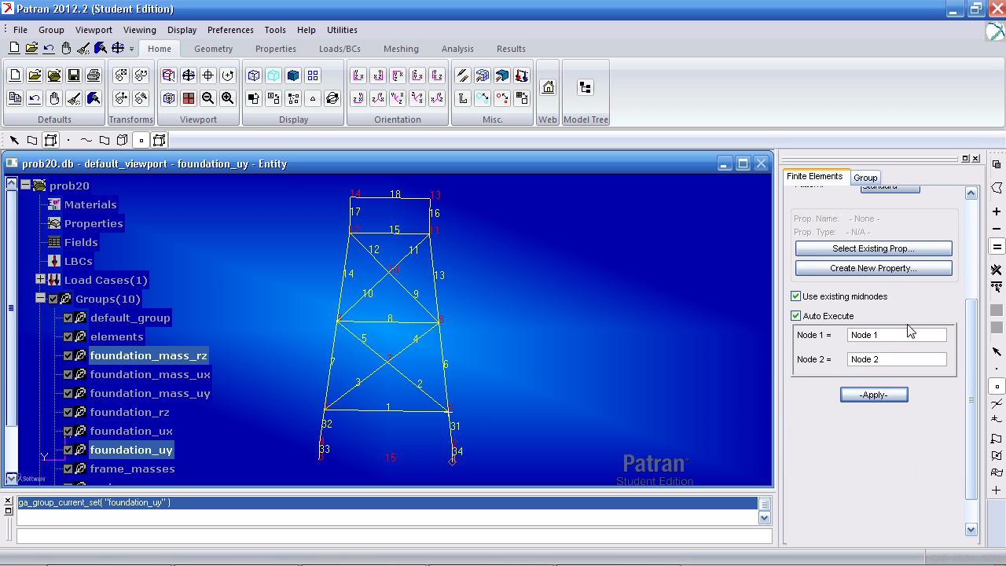
{"action": "left_click", "coordinate": [883, 340]}
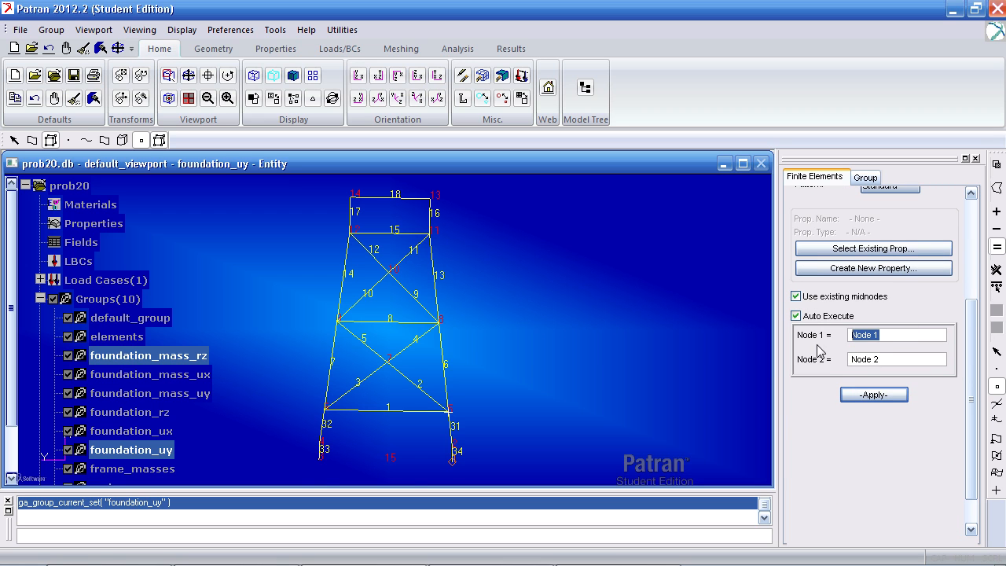
{"action": "left_click", "coordinate": [319, 446]}
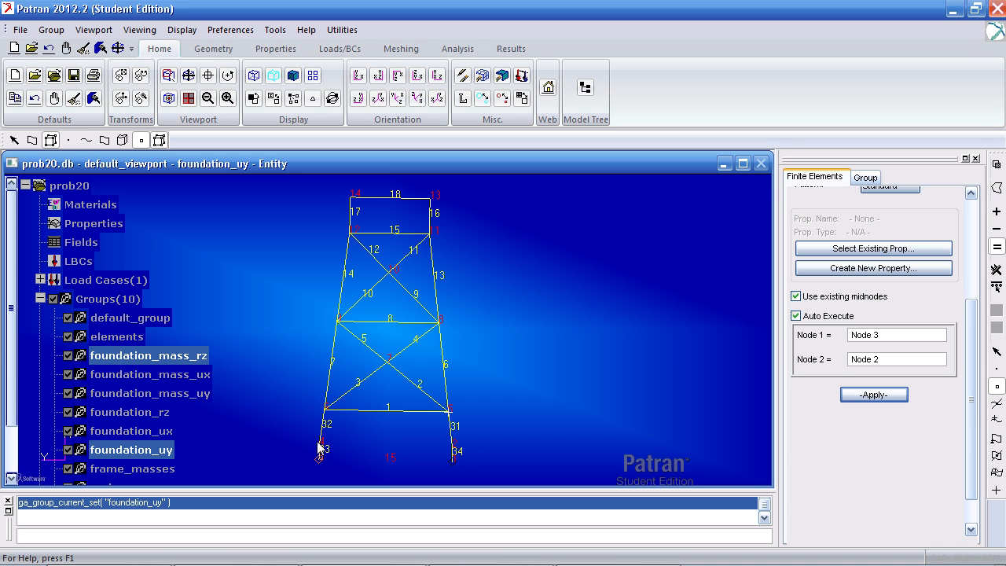
{"action": "left_click", "coordinate": [453, 461]}
{"action": "left_click", "coordinate": [452, 449]}
{"action": "left_click", "coordinate": [454, 451]}
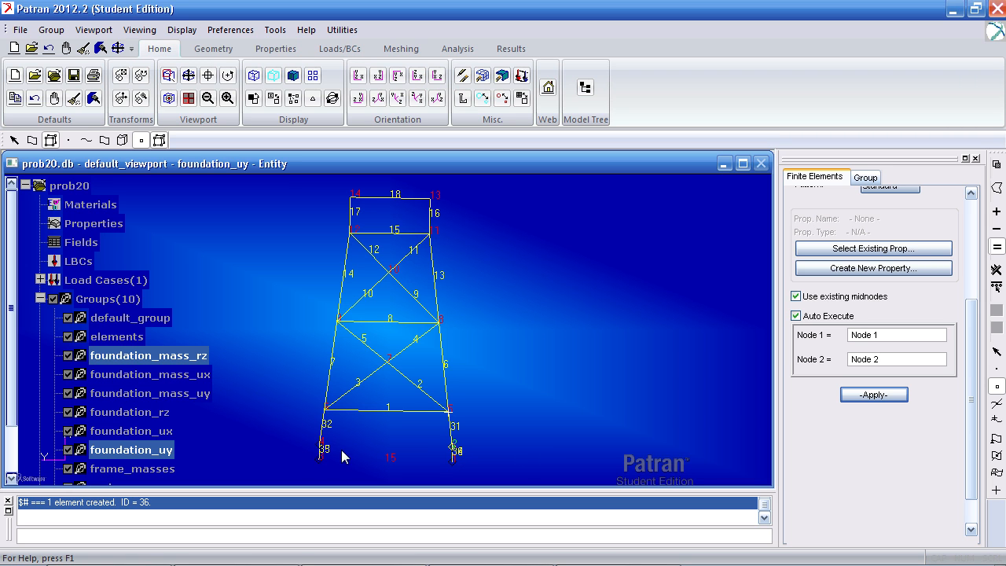
Step: Hide the foundation_ux group and make foundation_rz the current group
{"action": "left_click", "coordinate": [102, 432]}
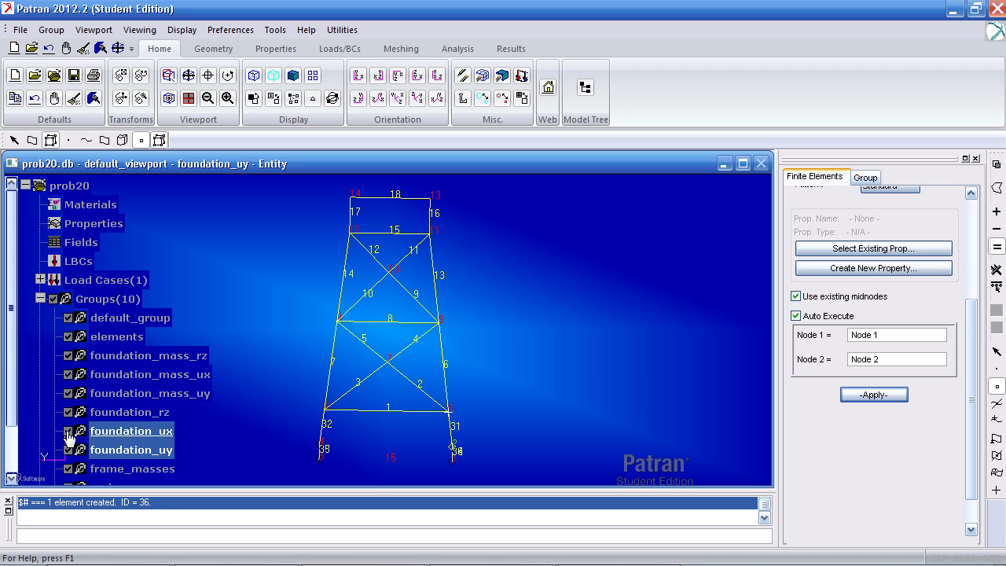
{"action": "left_click", "coordinate": [67, 431]}
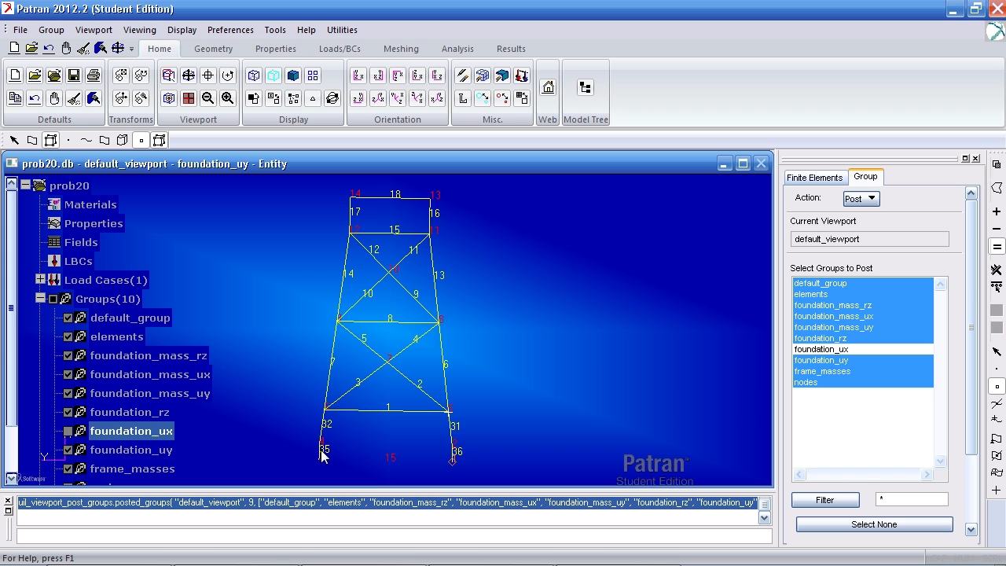
{"action": "left_click", "coordinate": [110, 453]}
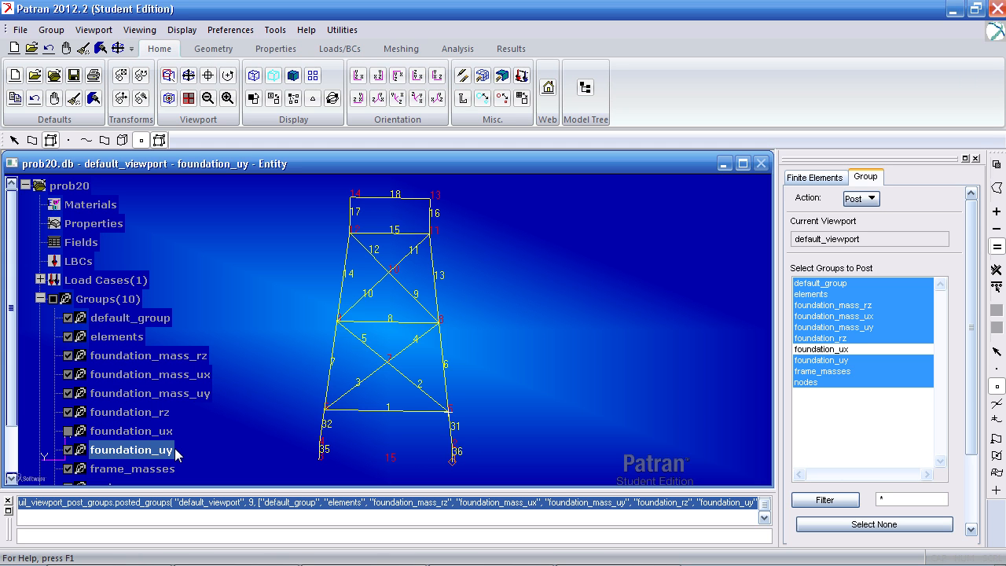
{"action": "left_click", "coordinate": [128, 417]}
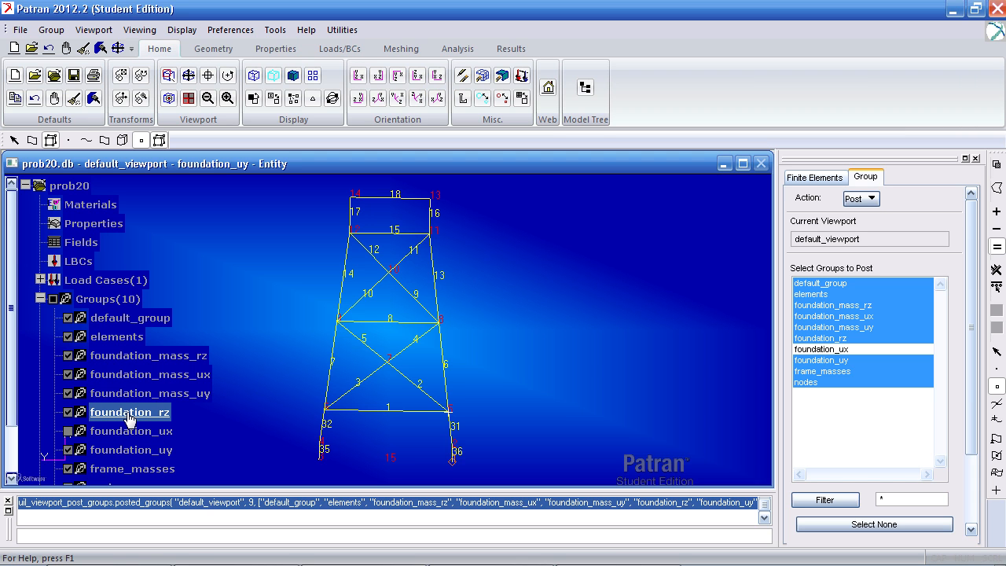
{"action": "right_click", "coordinate": [130, 416]}
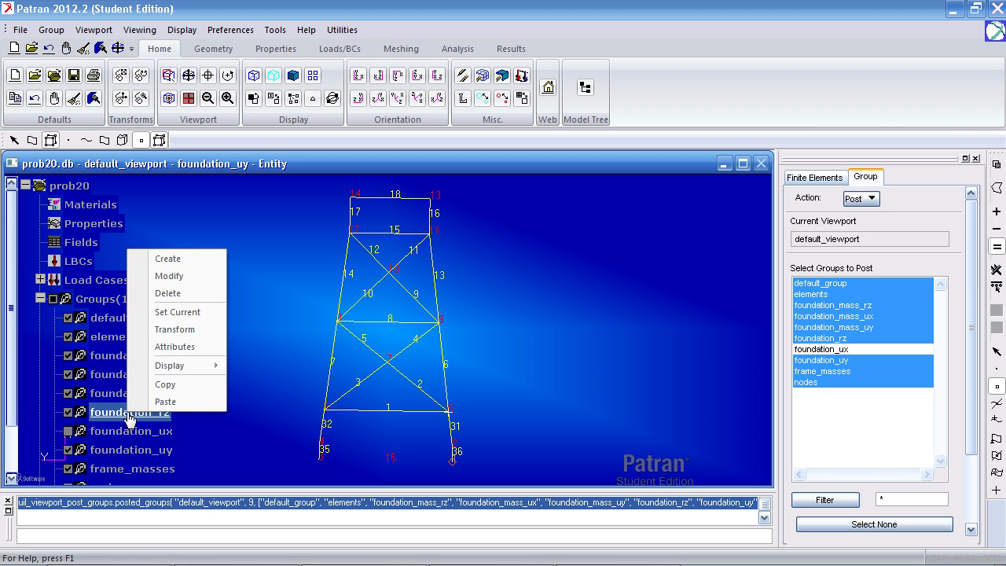
{"action": "left_click", "coordinate": [193, 313]}
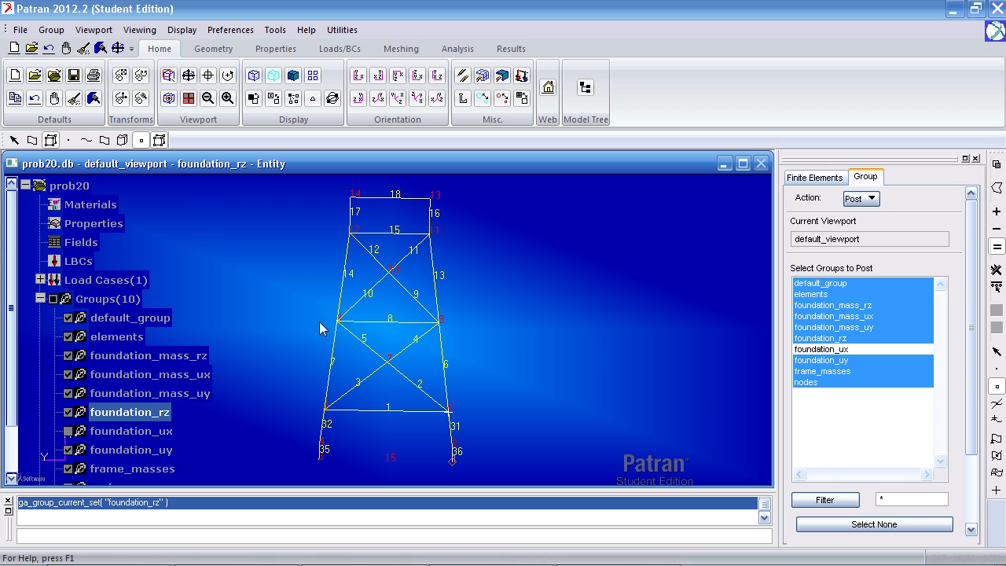
Step: Create bar elements from node 3 to node 4 and from node 1 to node 2 in the foundation_rz group
{"action": "left_click", "coordinate": [827, 181]}
{"action": "left_click_drag", "start_coordinate": [971, 346], "coordinate": [971, 260]}
{"action": "left_click_drag", "start_coordinate": [821, 239], "coordinate": [772, 240]}
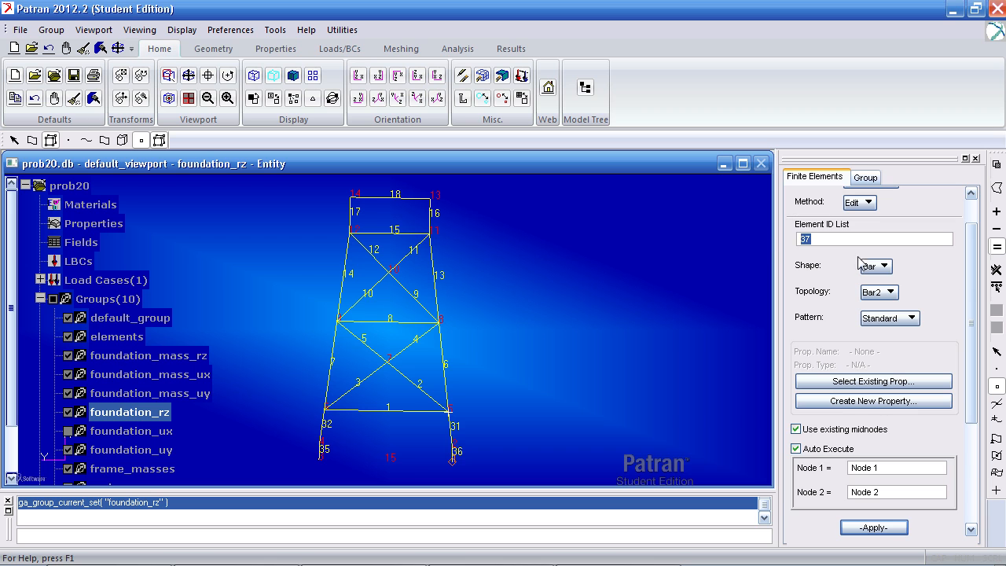
{"action": "left_click_drag", "start_coordinate": [971, 289], "coordinate": [972, 340]}
{"action": "left_click_drag", "start_coordinate": [897, 380], "coordinate": [827, 389]}
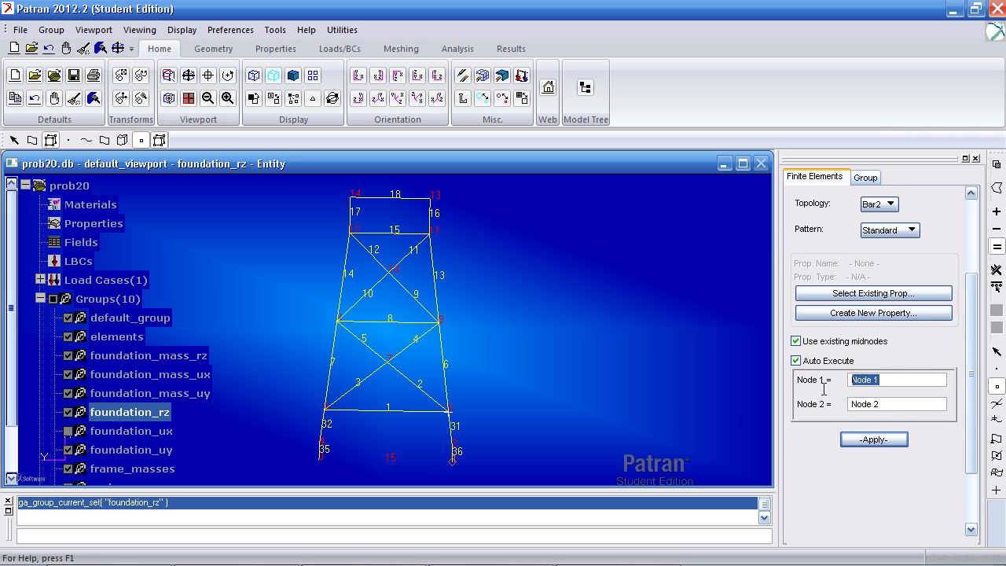
{"action": "left_click", "coordinate": [320, 464]}
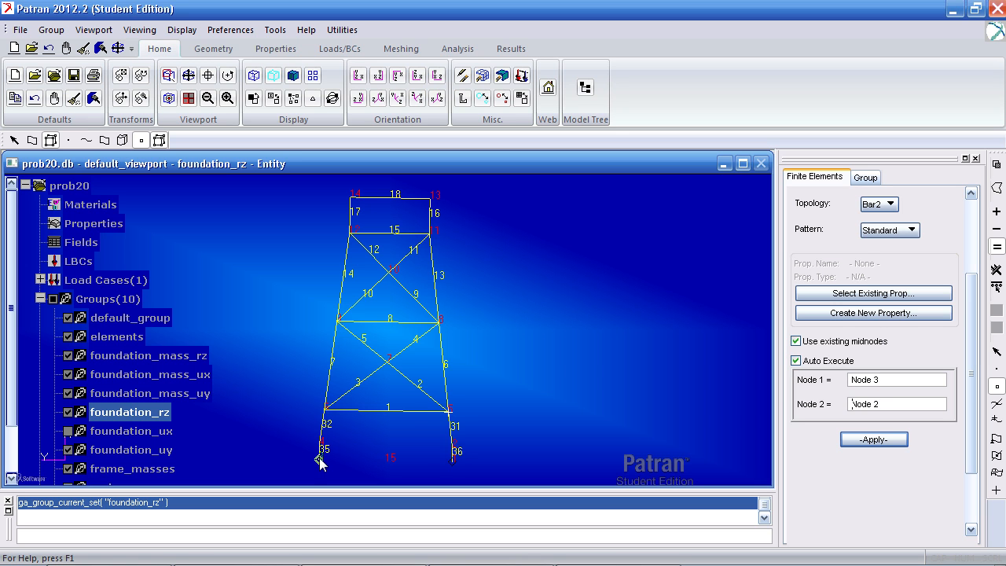
{"action": "left_click", "coordinate": [320, 445]}
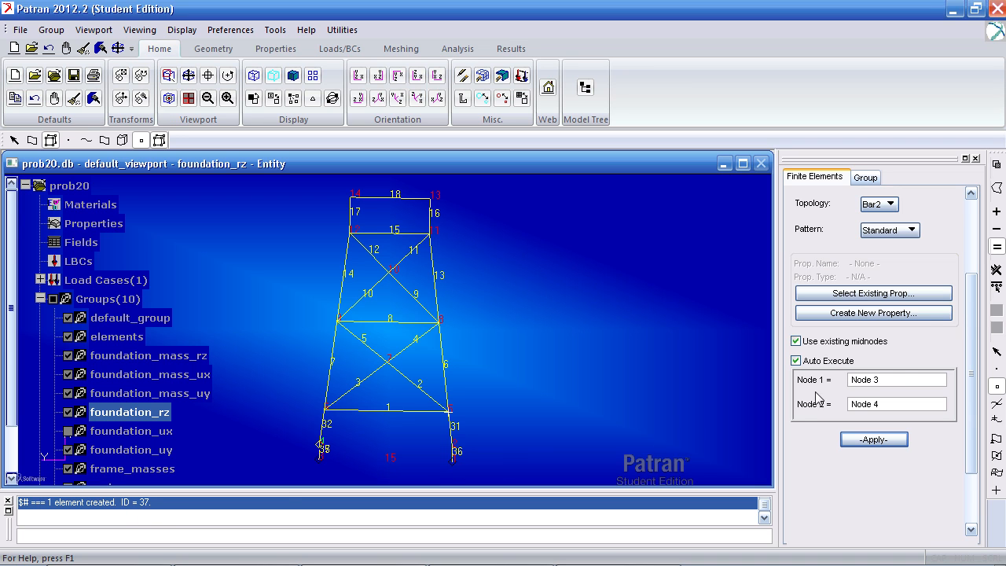
{"action": "left_click", "coordinate": [906, 379]}
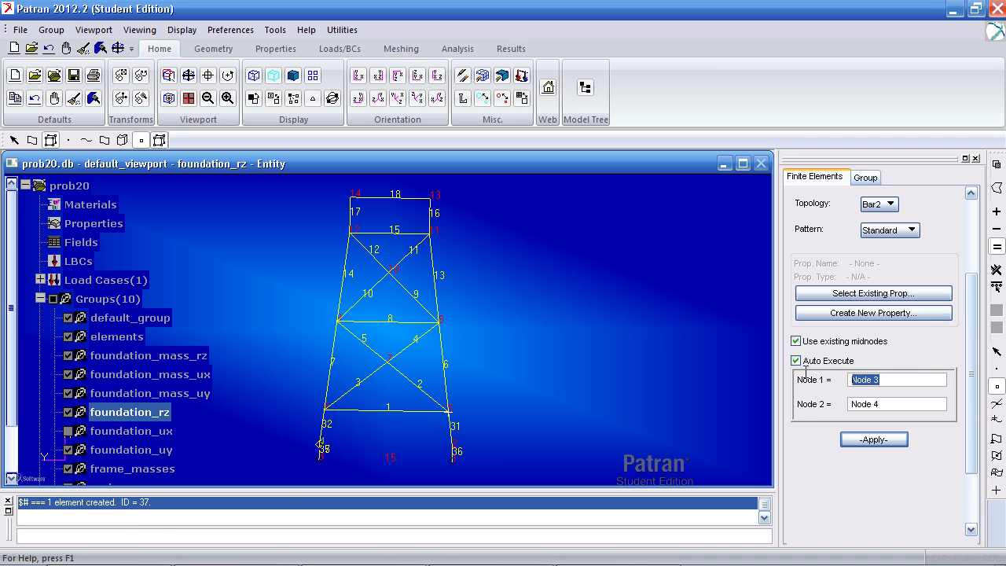
{"action": "left_click", "coordinate": [453, 459]}
{"action": "left_click", "coordinate": [452, 450]}
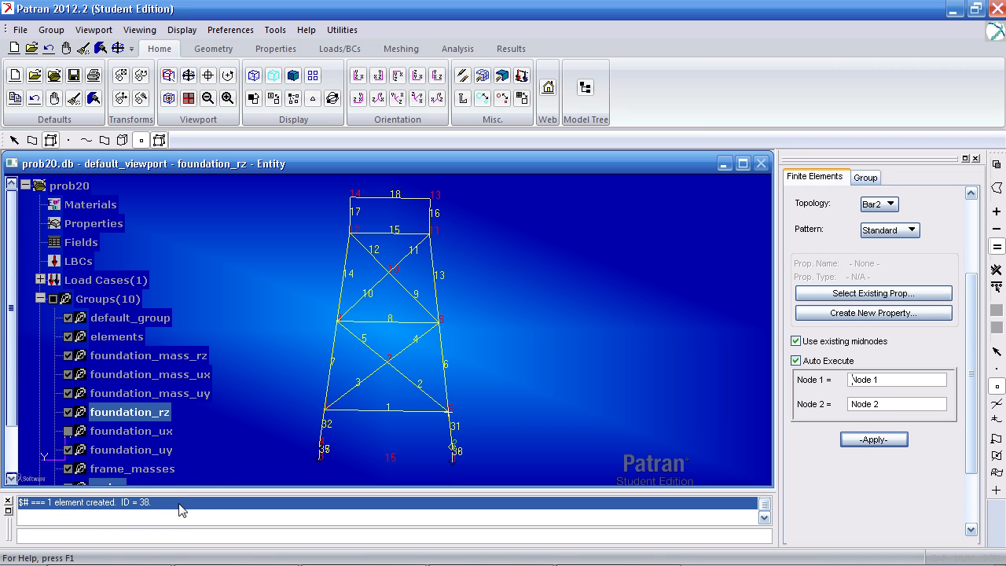
Step: Hide the foundation_uy group and make frame_masses the current group
{"action": "left_click", "coordinate": [130, 450]}
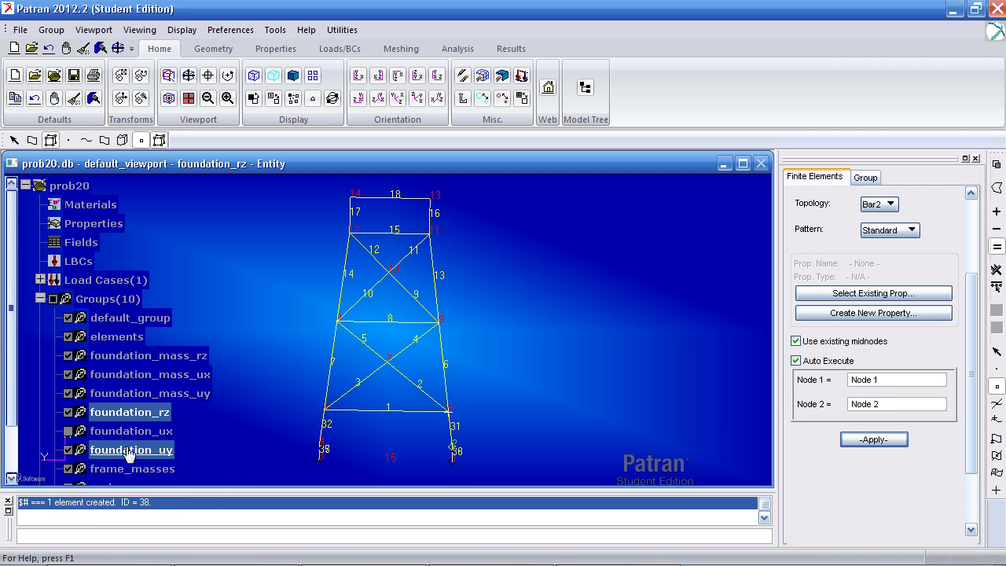
{"action": "left_click", "coordinate": [69, 450]}
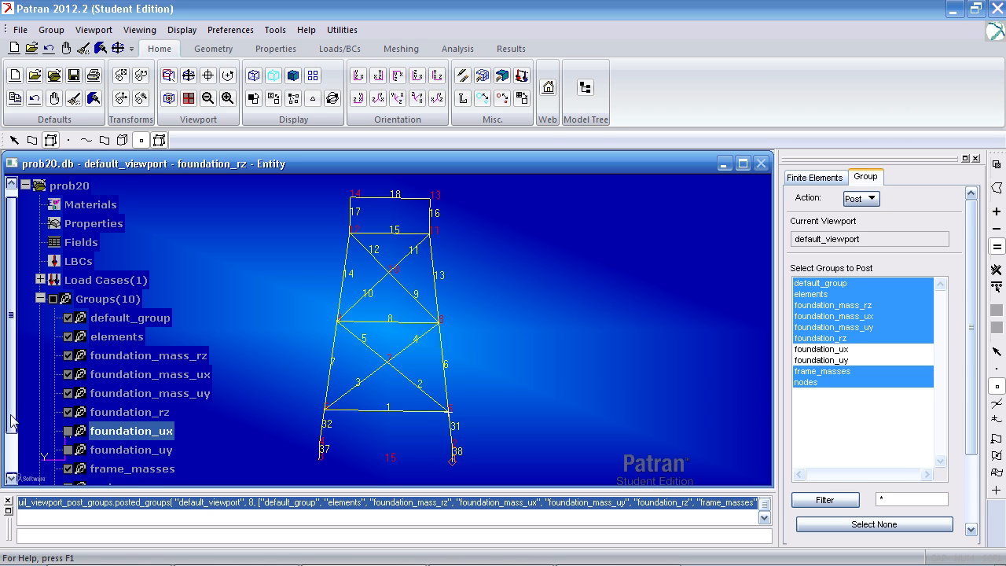
{"action": "scroll", "coordinate": [12, 416], "scroll_direction": "down", "scroll_amount": 2}
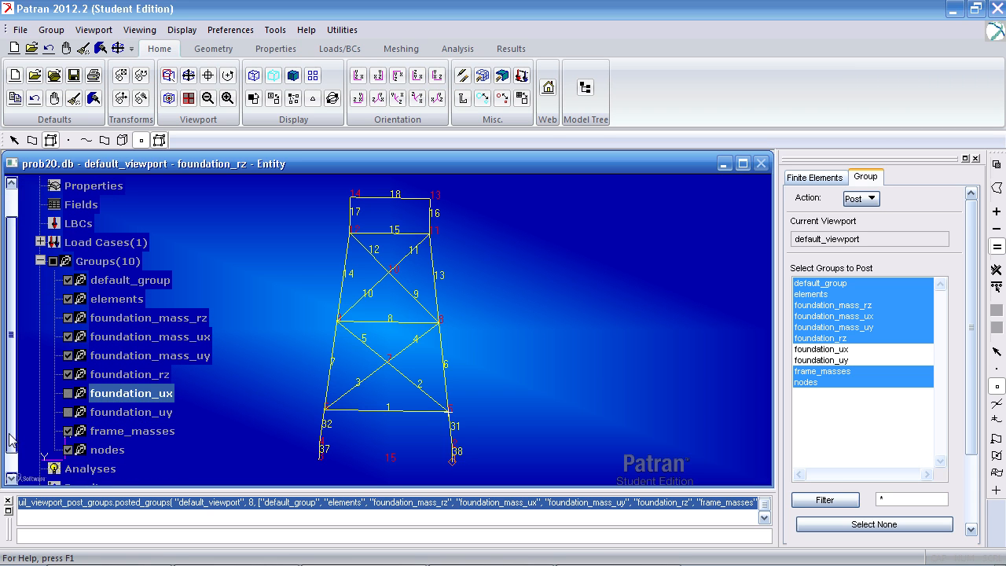
{"action": "right_click", "coordinate": [137, 437]}
{"action": "left_click", "coordinate": [198, 329]}
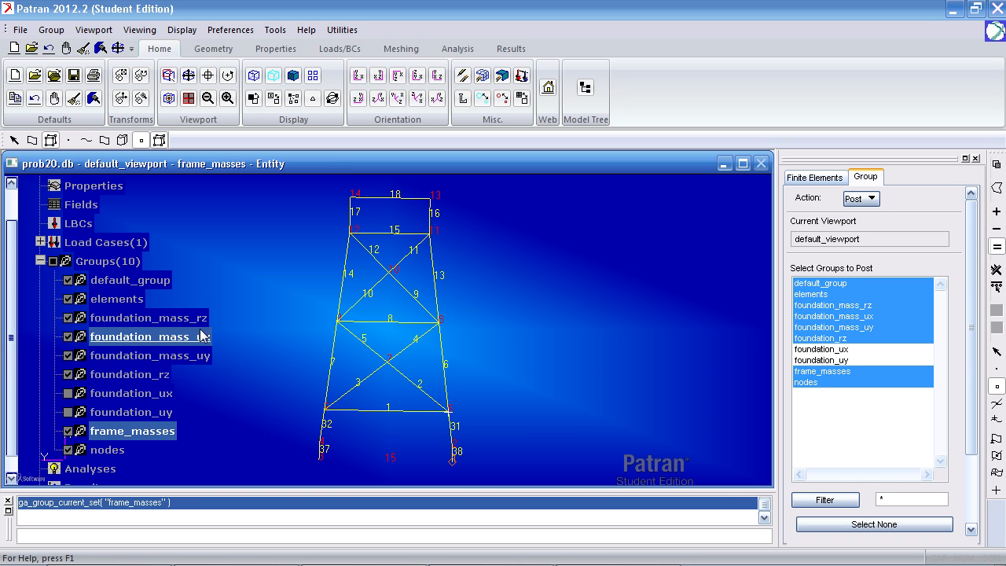
Step: Change the element shape to Point, set the element ID to 21, and create the point element at node 5
{"action": "left_click", "coordinate": [814, 179]}
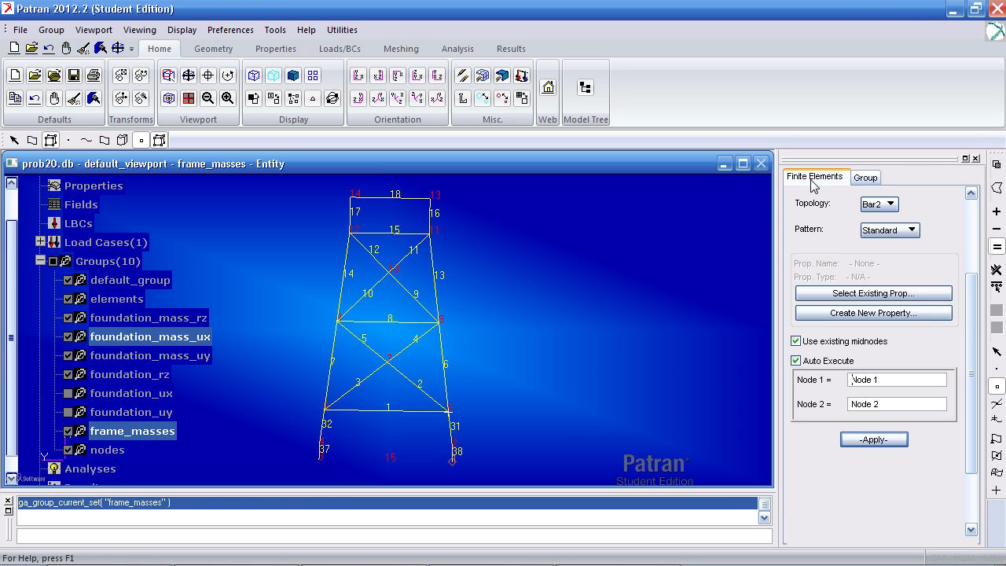
{"action": "left_click_drag", "start_coordinate": [961, 308], "coordinate": [965, 235]}
{"action": "left_click", "coordinate": [895, 307]}
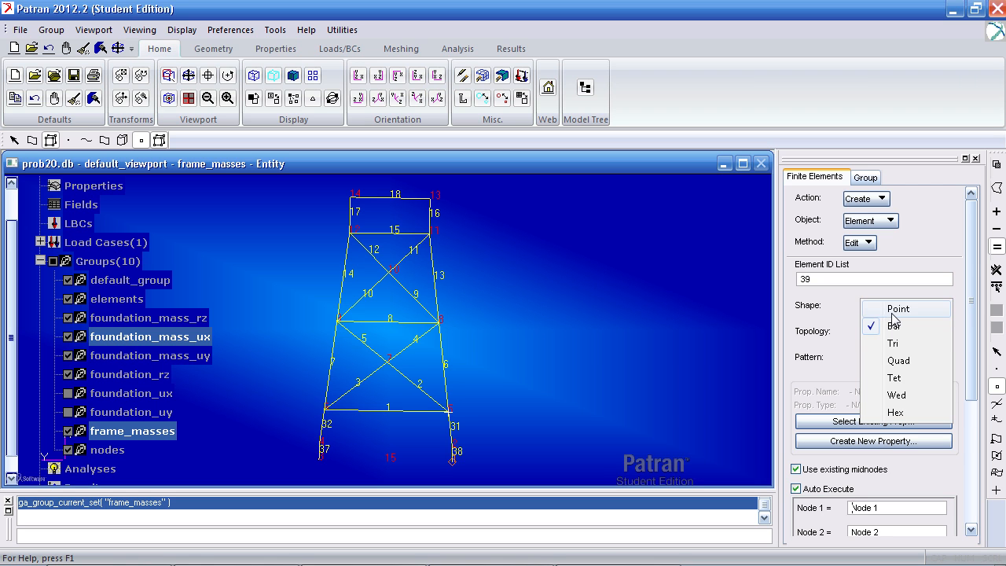
{"action": "left_click", "coordinate": [897, 308]}
{"action": "left_click_drag", "start_coordinate": [971, 305], "coordinate": [971, 283]}
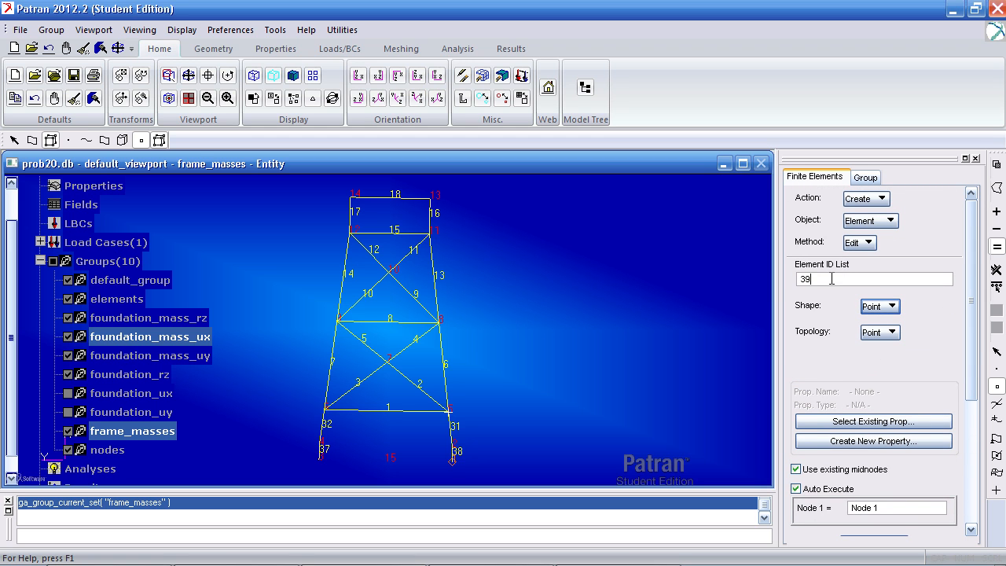
{"action": "left_click_drag", "start_coordinate": [814, 277], "coordinate": [782, 277]}
{"action": "type", "text": "21"}
{"action": "left_click_drag", "start_coordinate": [970, 298], "coordinate": [971, 354]}
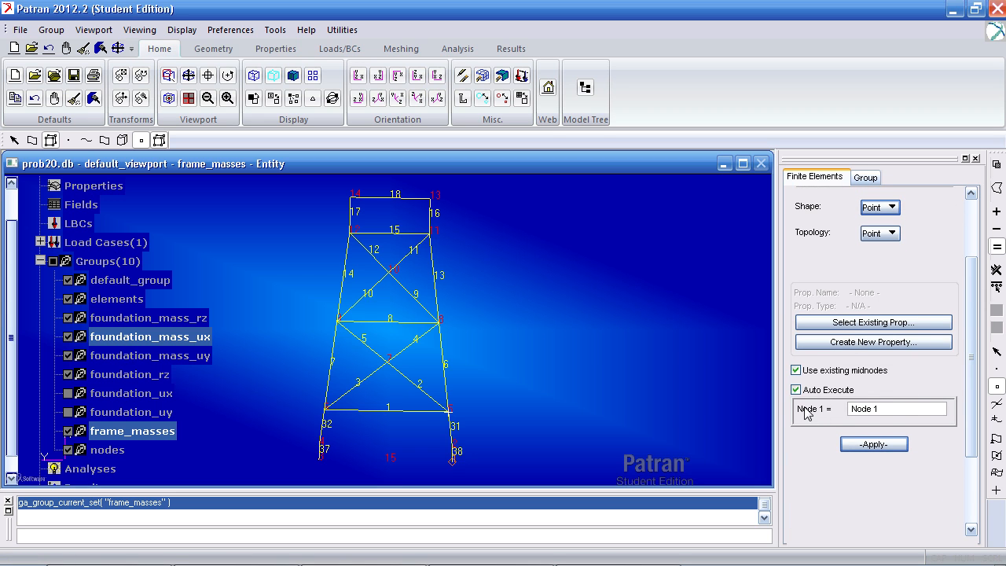
{"action": "left_click_drag", "start_coordinate": [884, 409], "coordinate": [840, 409]}
{"action": "left_click", "coordinate": [448, 411]}
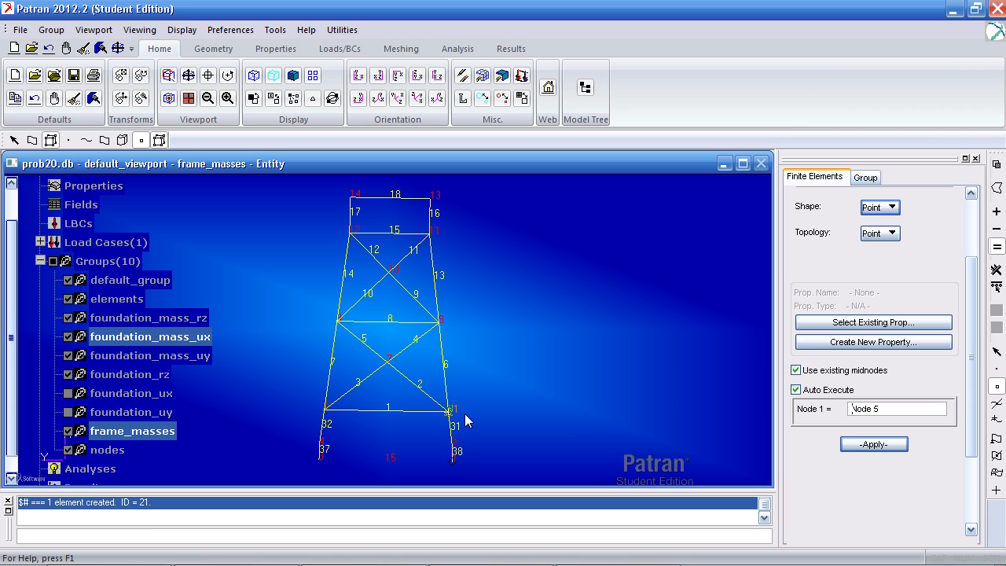
Step: Turn off the node labels and create point elements at nodes 6 through 14 in the frame_masses group
{"action": "left_click", "coordinate": [142, 140]}
{"action": "left_click", "coordinate": [142, 140]}
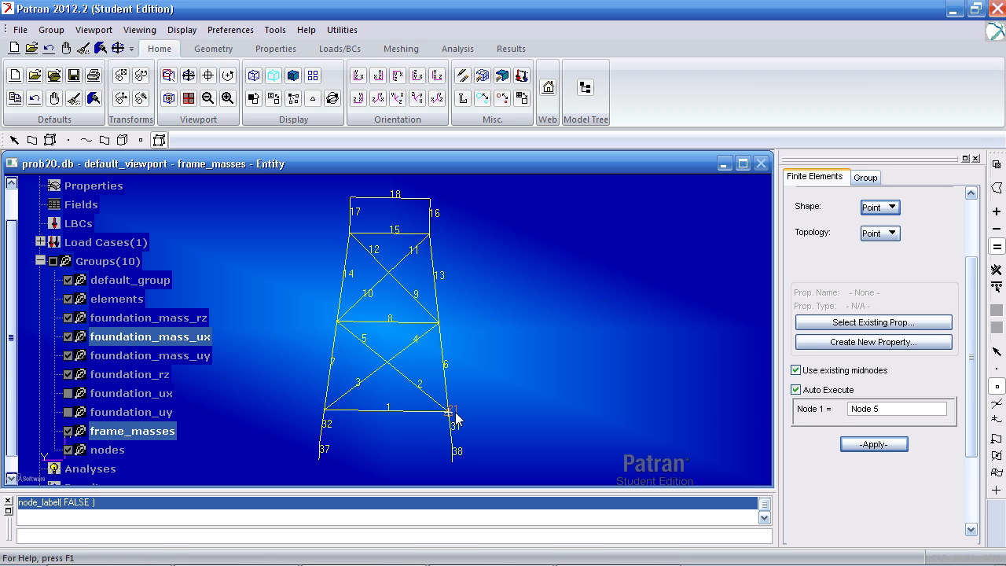
{"action": "left_click_drag", "start_coordinate": [903, 410], "coordinate": [820, 407]}
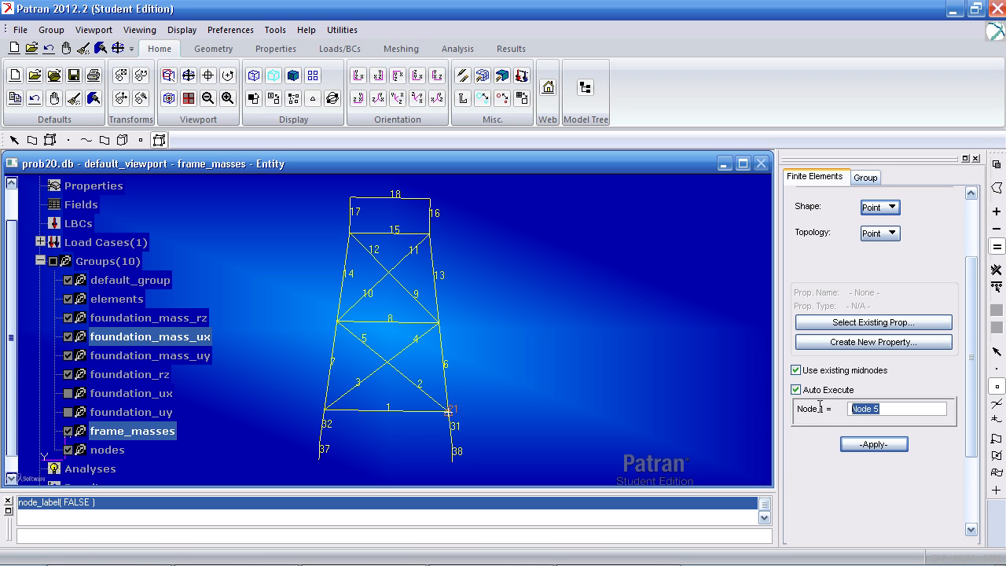
{"action": "left_click", "coordinate": [324, 410]}
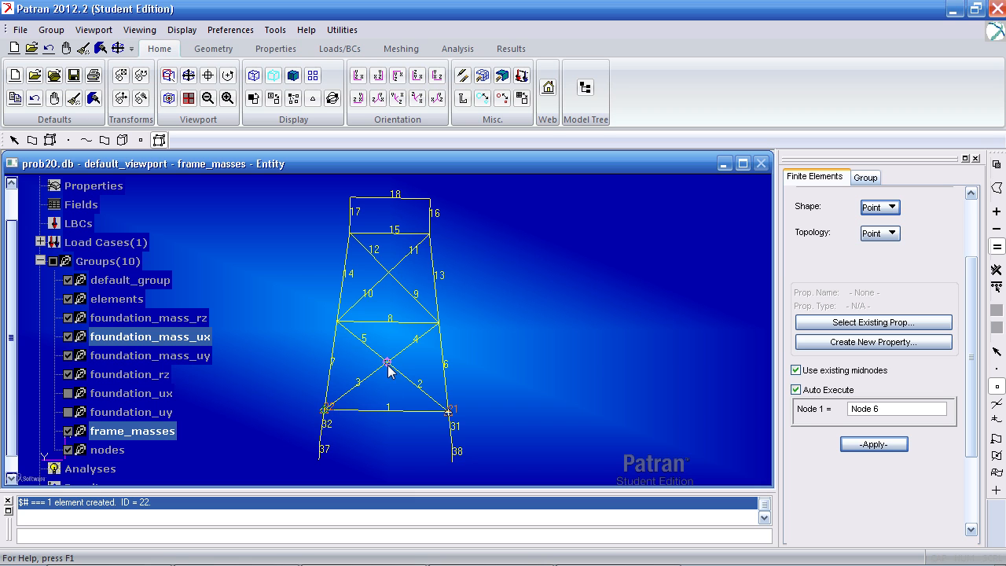
{"action": "left_click", "coordinate": [440, 323]}
{"action": "left_click", "coordinate": [338, 323]}
{"action": "left_click", "coordinate": [389, 271]}
{"action": "left_click", "coordinate": [430, 234]}
{"action": "left_click", "coordinate": [350, 234]}
{"action": "left_click", "coordinate": [431, 198]}
{"action": "left_click", "coordinate": [352, 198]}
Step: Make foundation_mass_ux the current group and hide the frame_masses group
{"action": "left_click", "coordinate": [155, 319]}
{"action": "left_click", "coordinate": [161, 336]}
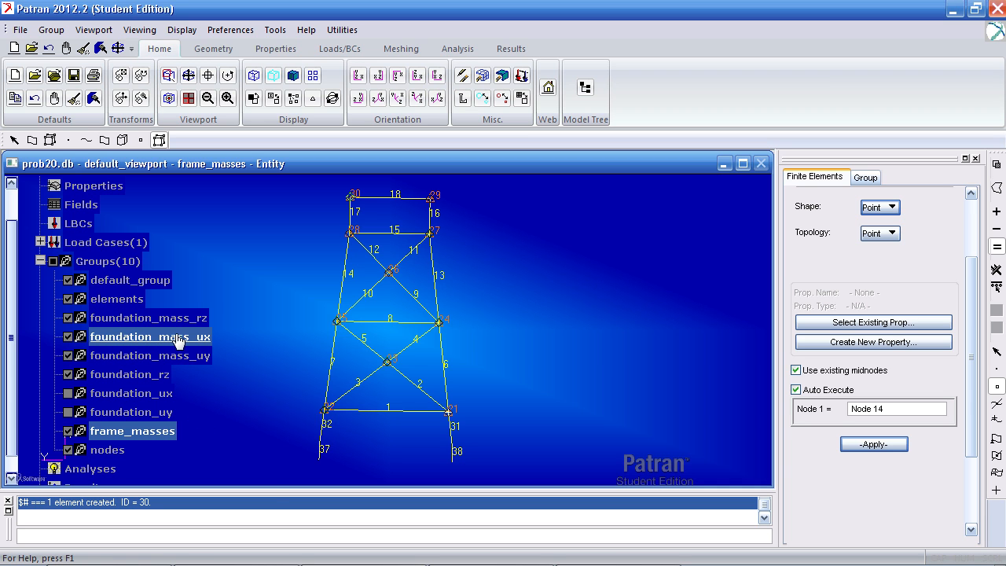
{"action": "right_click", "coordinate": [181, 339]}
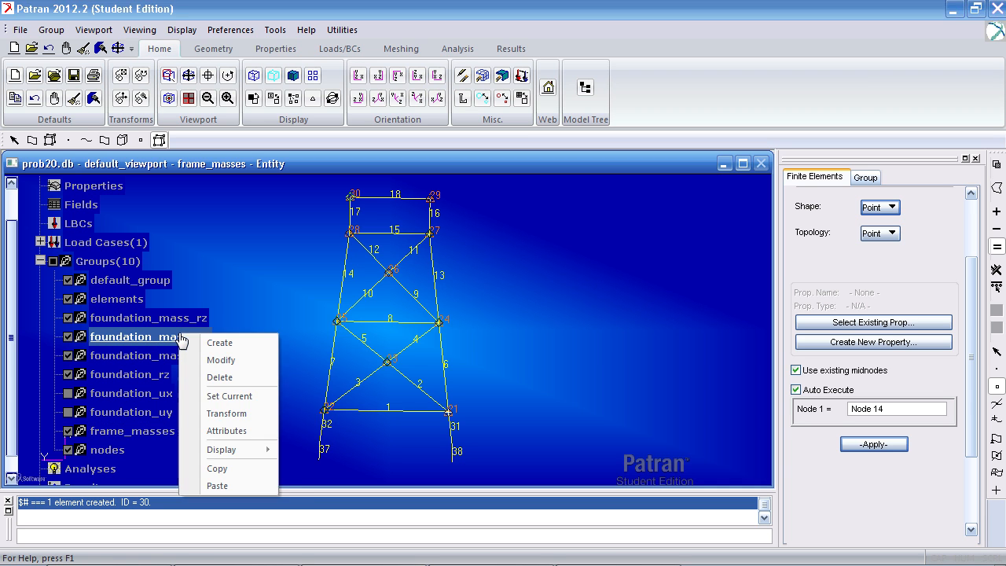
{"action": "left_click", "coordinate": [223, 395]}
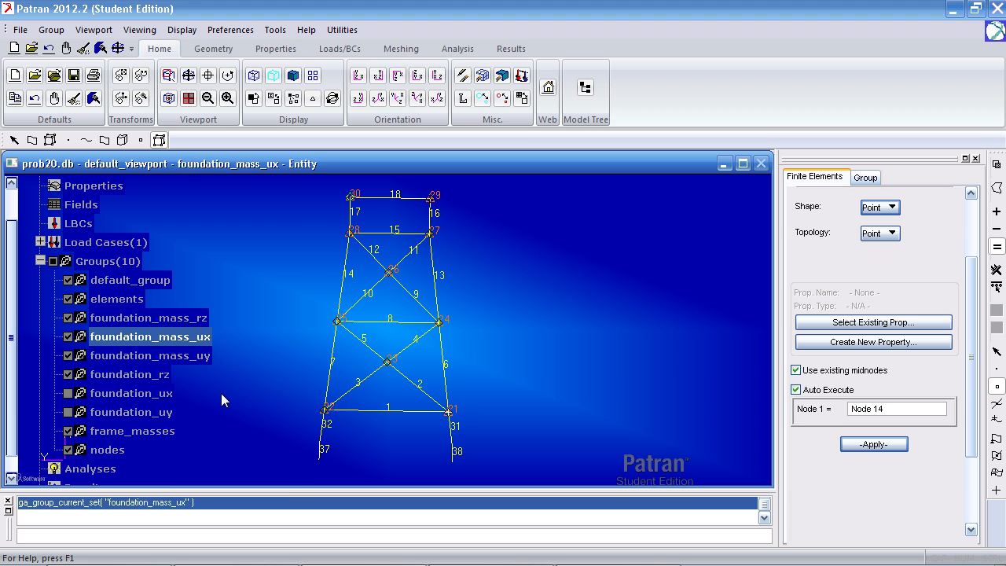
{"action": "left_click", "coordinate": [69, 432]}
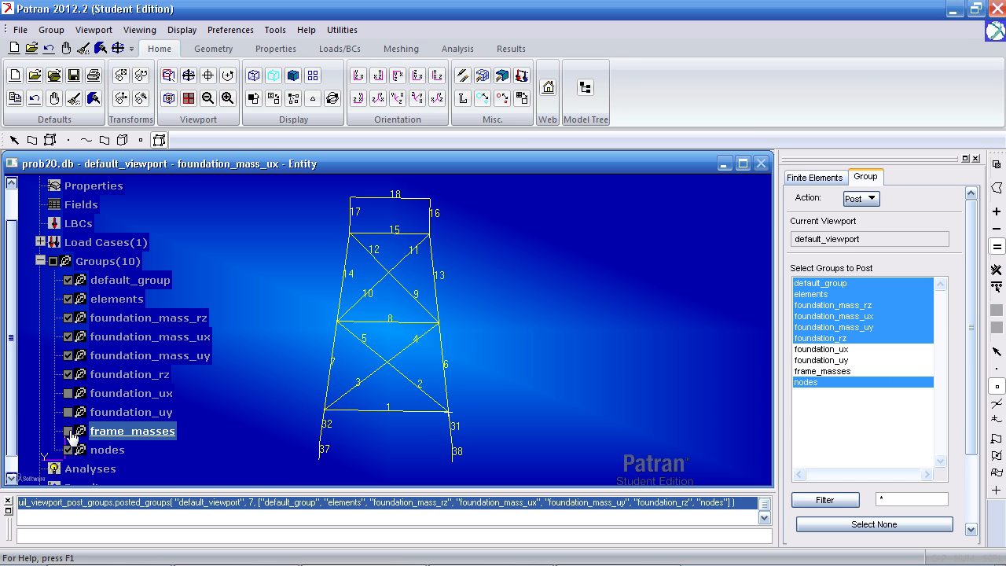
{"action": "left_click", "coordinate": [826, 183]}
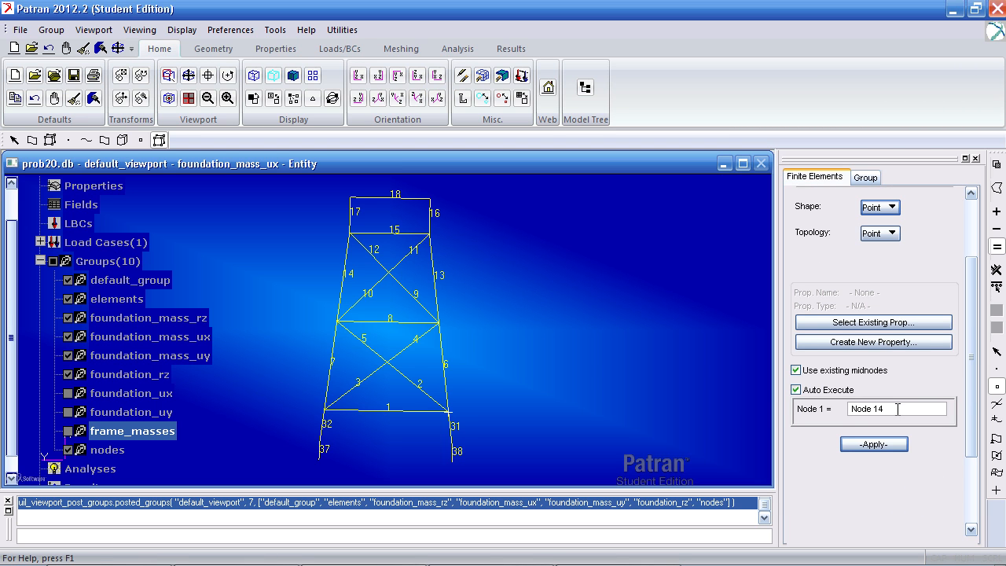
Step: Enlarge the node display and create a point element with ID 39 at node 15 in the foundation_mass_ux group
{"action": "scroll", "coordinate": [970, 366], "scroll_direction": "up", "scroll_amount": 1}
{"action": "scroll", "coordinate": [968, 359], "scroll_direction": "up", "scroll_amount": 2}
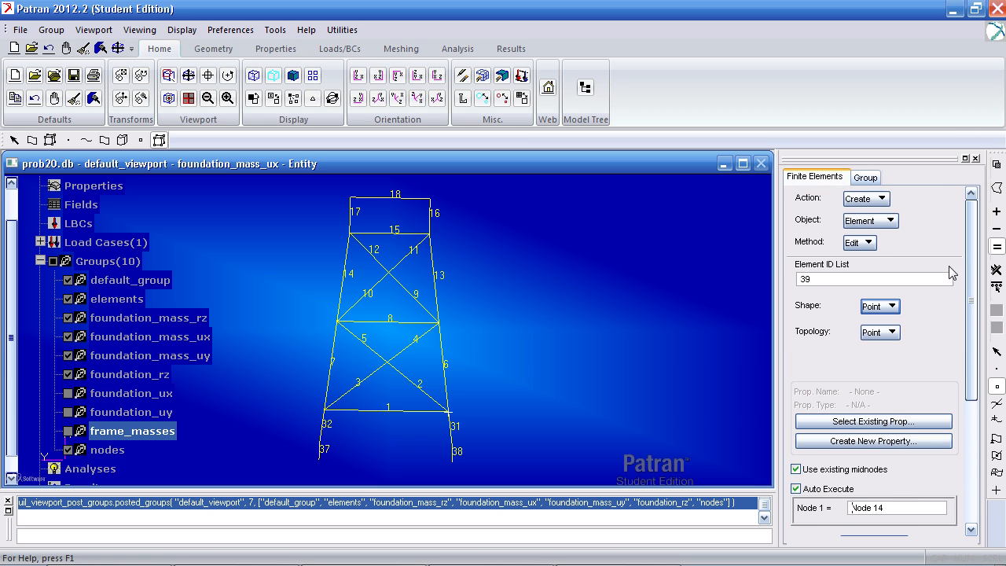
{"action": "left_click_drag", "start_coordinate": [833, 279], "coordinate": [794, 276]}
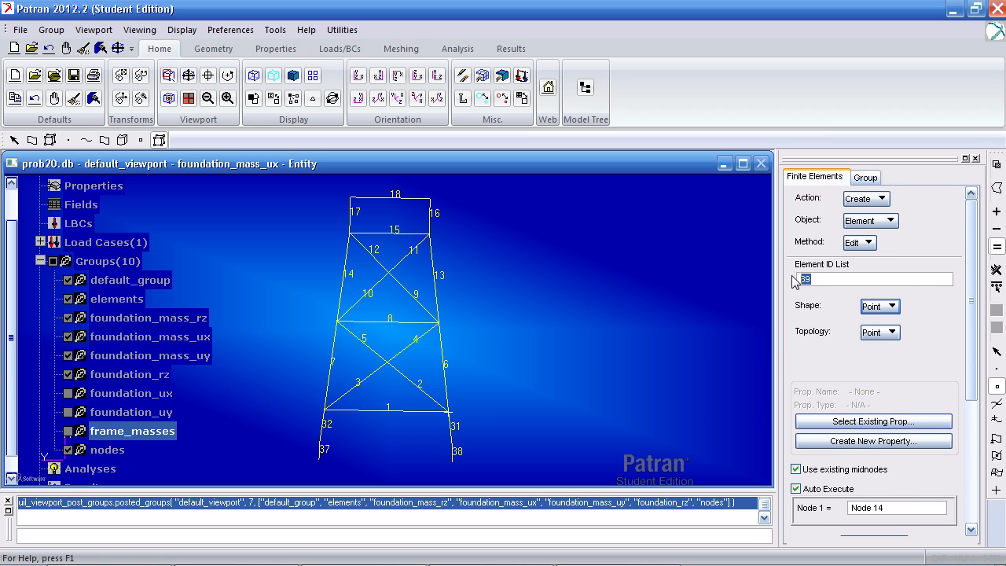
{"action": "left_click_drag", "start_coordinate": [973, 282], "coordinate": [955, 353]}
{"action": "left_click", "coordinate": [894, 384]}
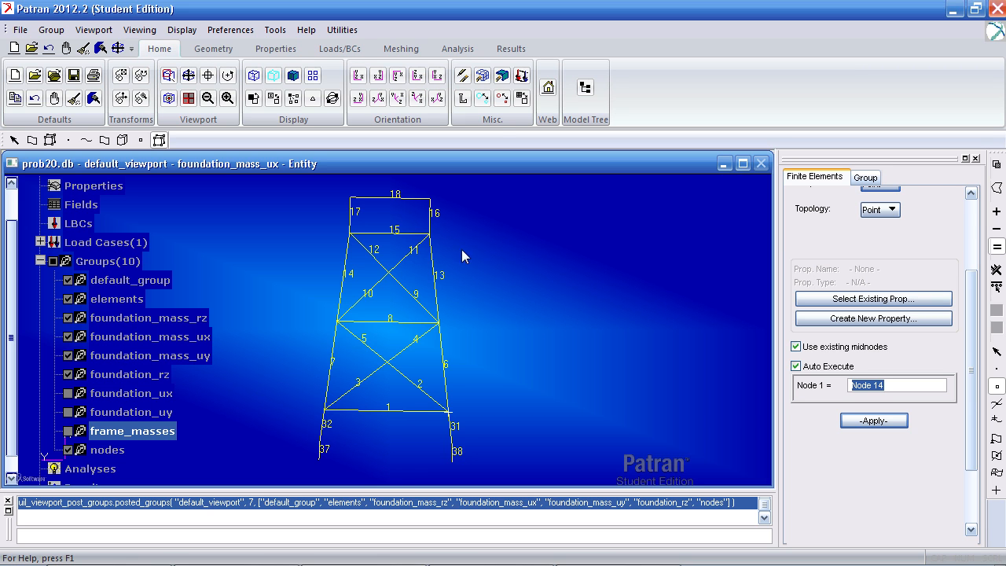
{"action": "left_click", "coordinate": [502, 101]}
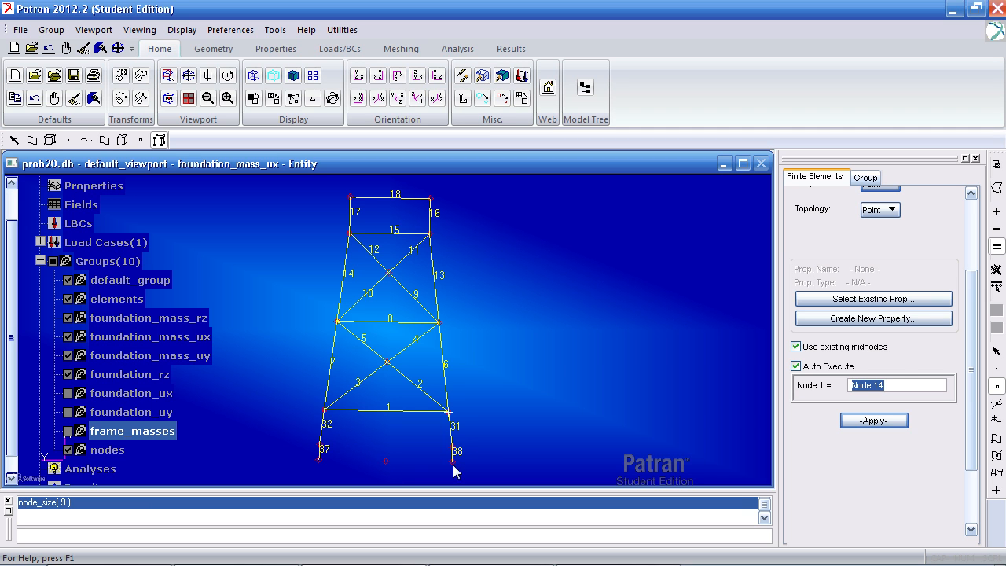
{"action": "left_click", "coordinate": [385, 464]}
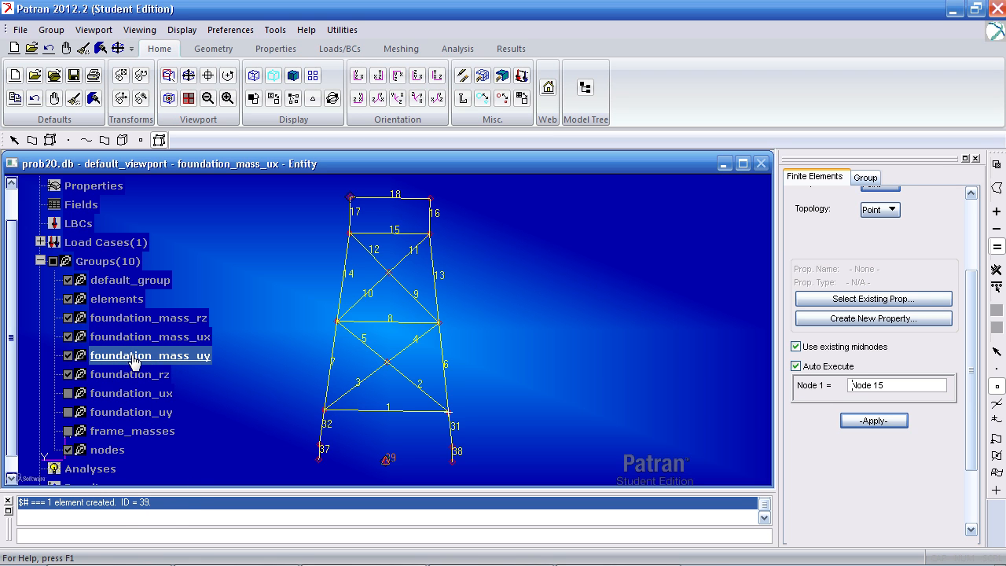
Step: Make foundation_mass_uy the current group and hide the foundation_mass_ux group
{"action": "right_click", "coordinate": [183, 360]}
{"action": "left_click", "coordinate": [222, 416]}
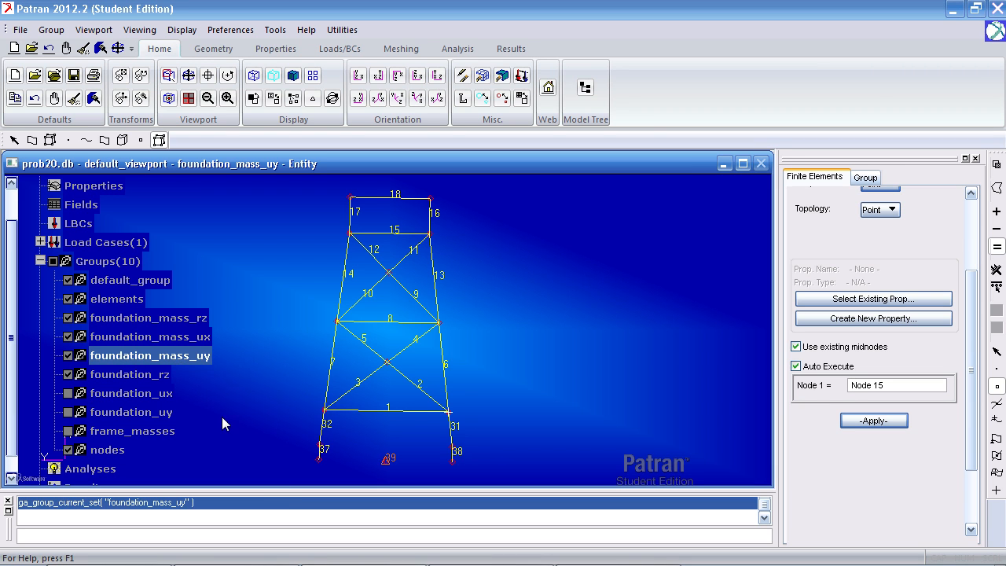
{"action": "left_click", "coordinate": [69, 337]}
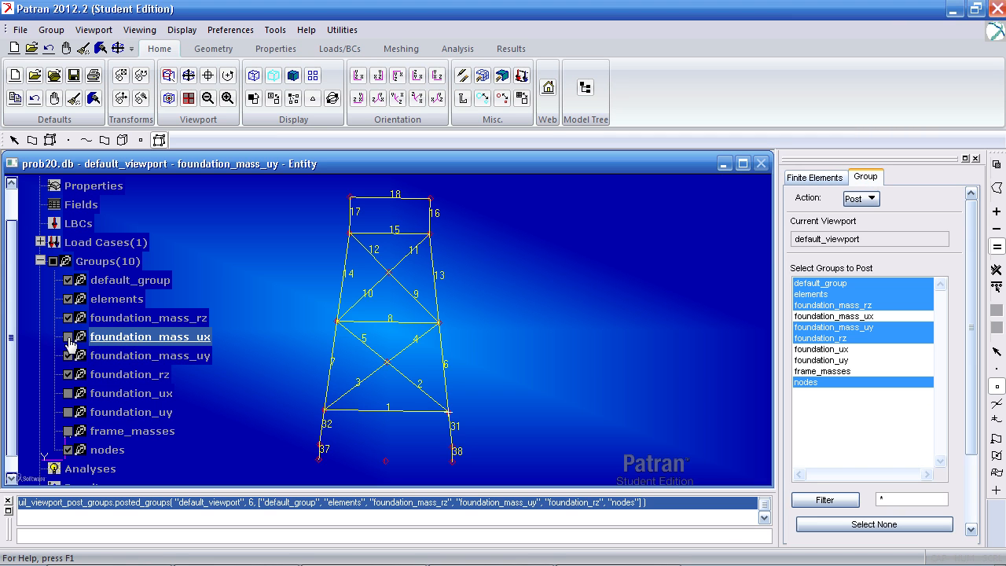
Step: Create a point element at node 15, midway between the frame's feet, in the foundation_mass_uy group
{"action": "left_click", "coordinate": [814, 179]}
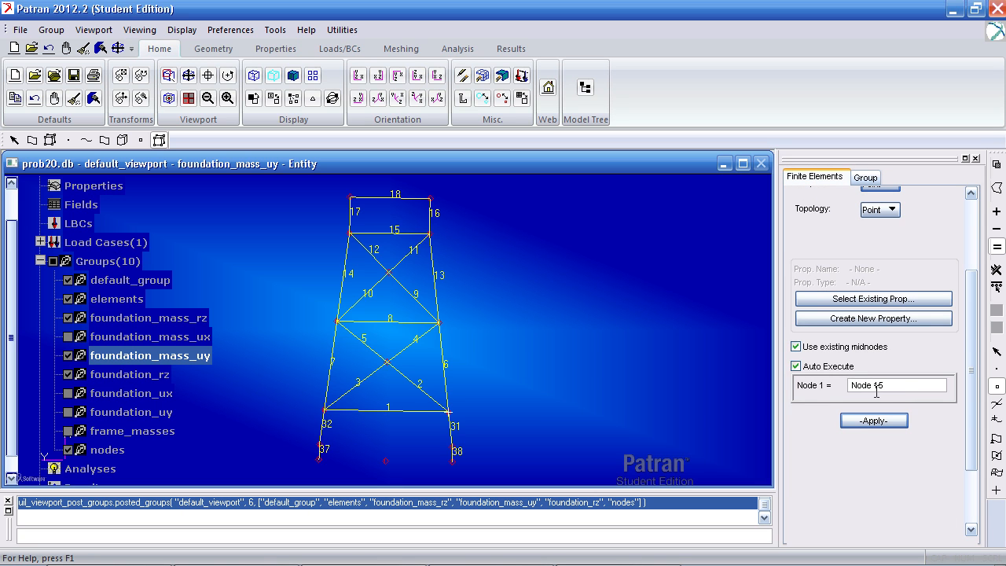
{"action": "left_click_drag", "start_coordinate": [972, 362], "coordinate": [910, 263]}
{"action": "scroll", "coordinate": [891, 332], "scroll_direction": "down", "scroll_amount": 5}
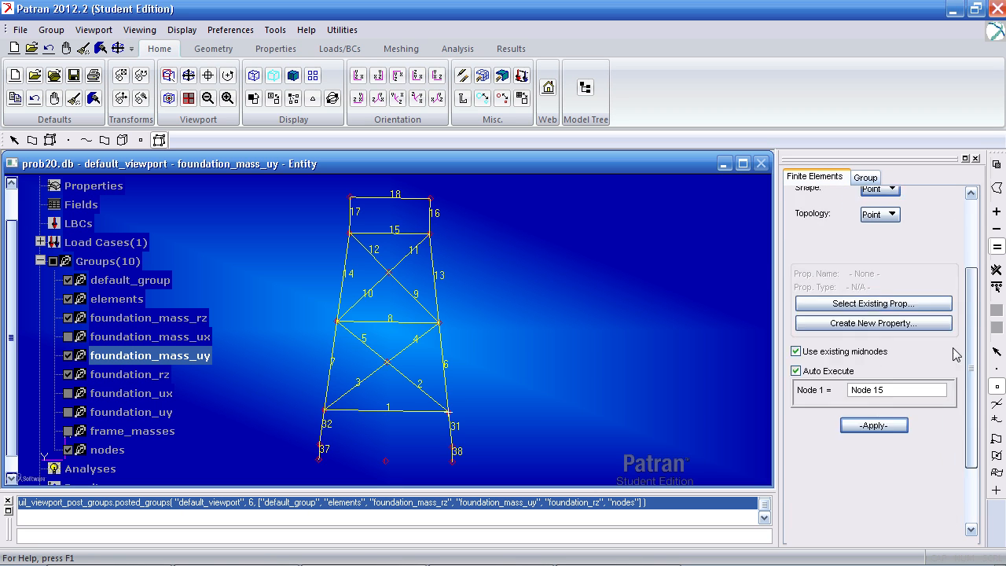
{"action": "left_click", "coordinate": [888, 317]}
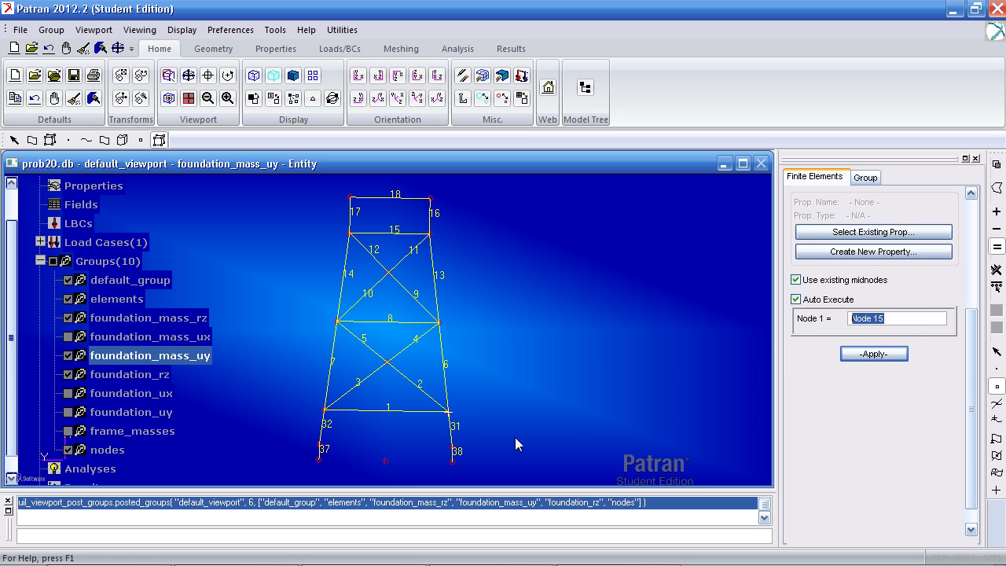
{"action": "left_click", "coordinate": [386, 460]}
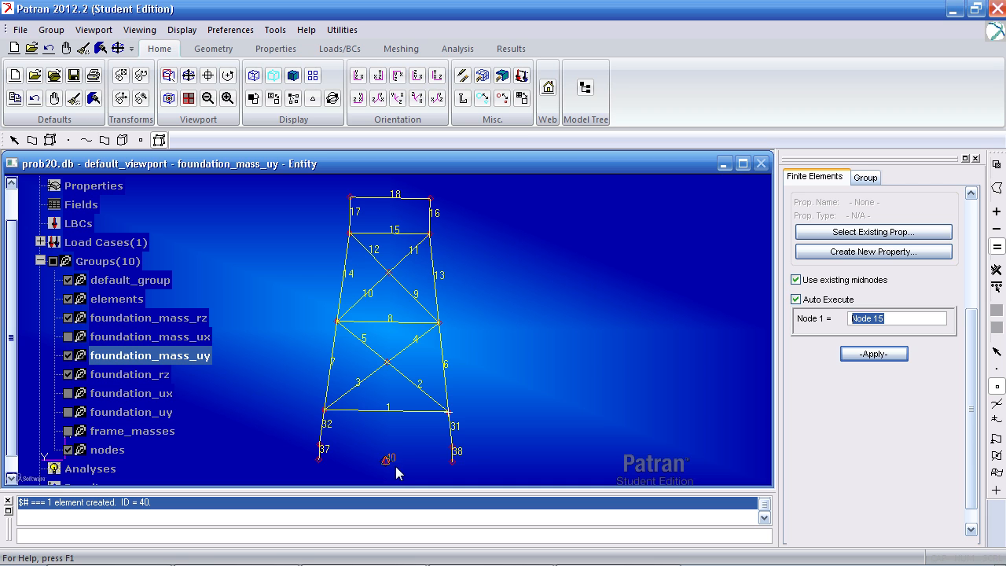
Step: With foundation_mass_rz set as the current group and foundation_mass_uy hidden, create a point element at node 15
{"action": "left_click", "coordinate": [114, 321]}
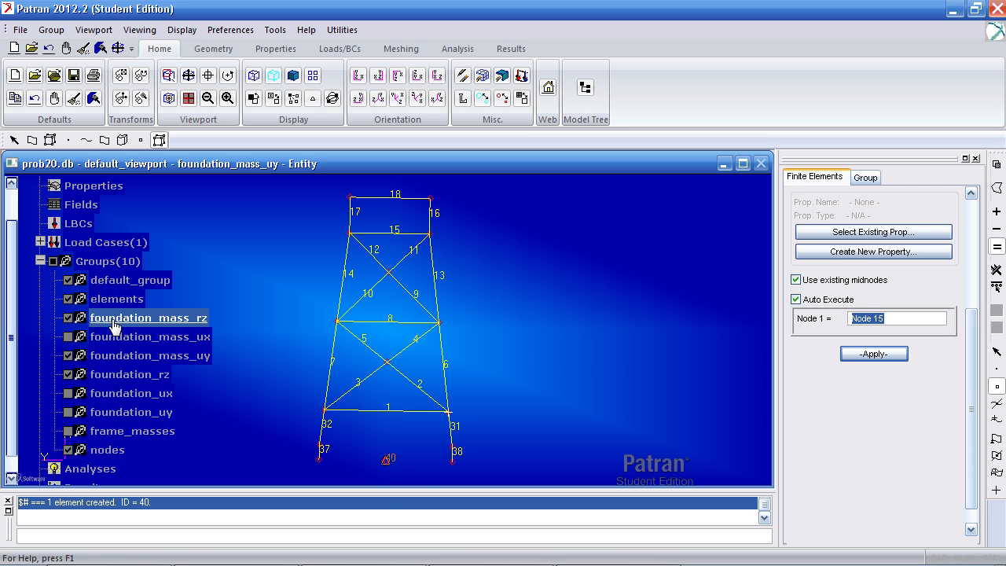
{"action": "left_click", "coordinate": [78, 355]}
{"action": "left_click", "coordinate": [114, 322]}
{"action": "right_click", "coordinate": [116, 324]}
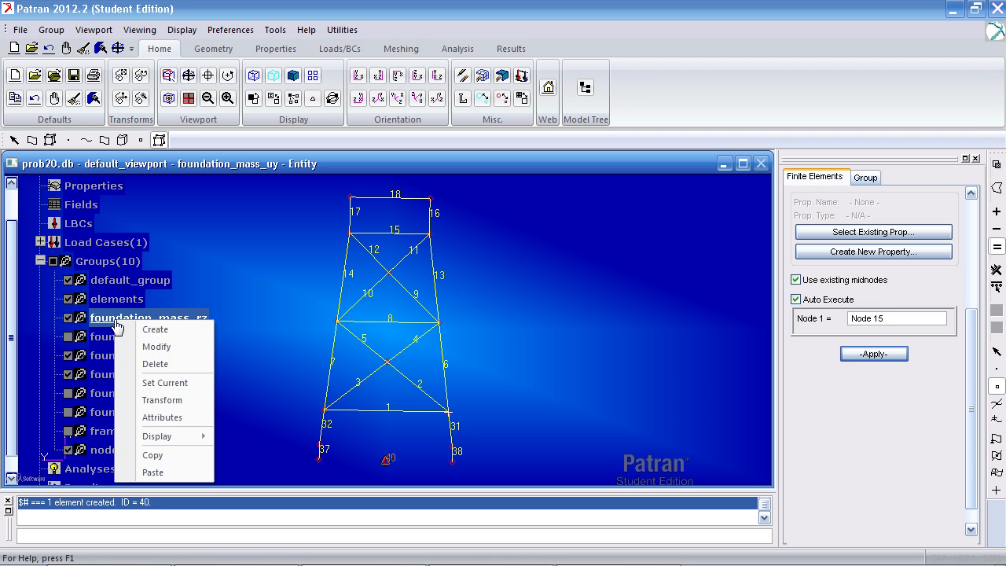
{"action": "left_click", "coordinate": [160, 383]}
{"action": "left_click", "coordinate": [118, 355]}
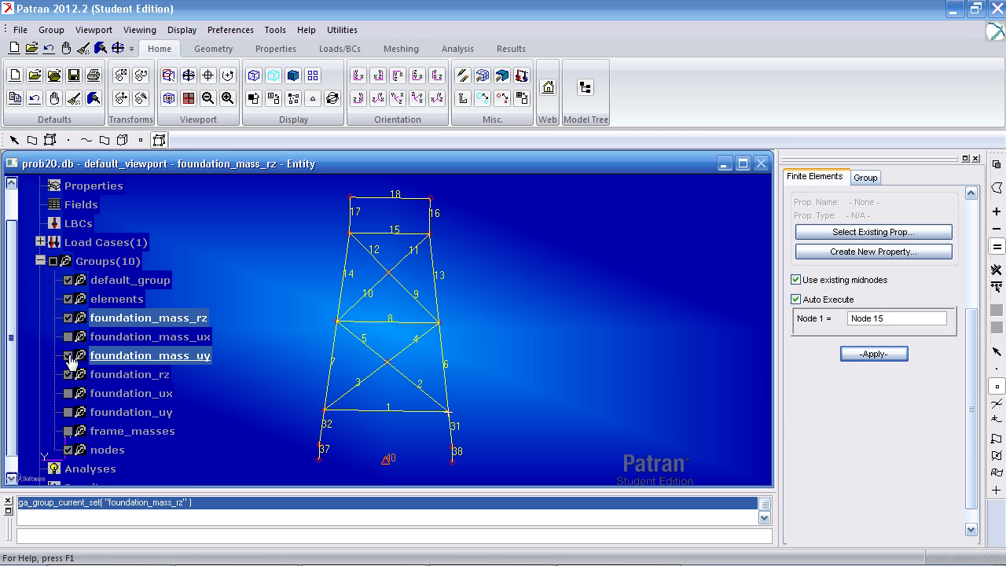
{"action": "left_click", "coordinate": [68, 356]}
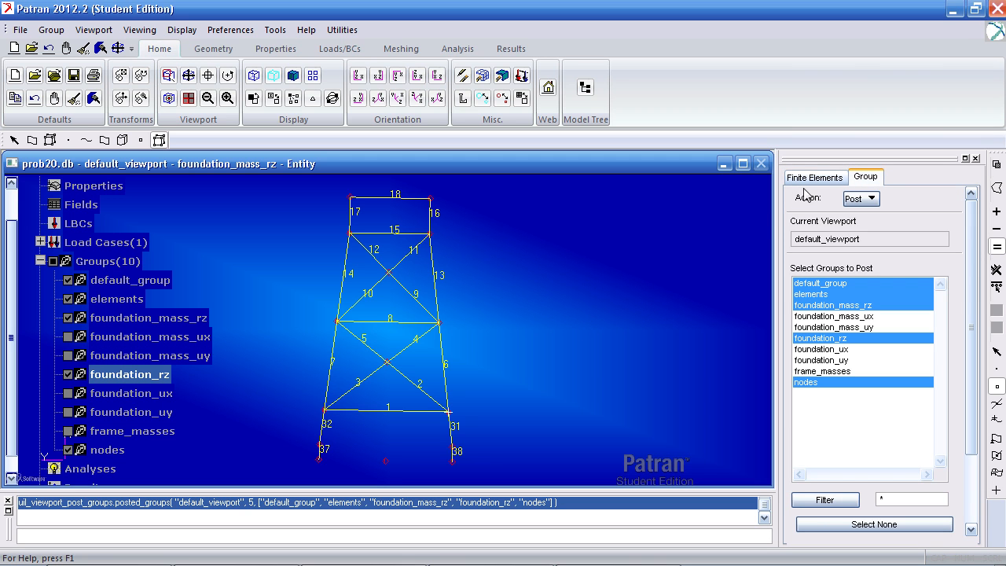
{"action": "left_click", "coordinate": [815, 179]}
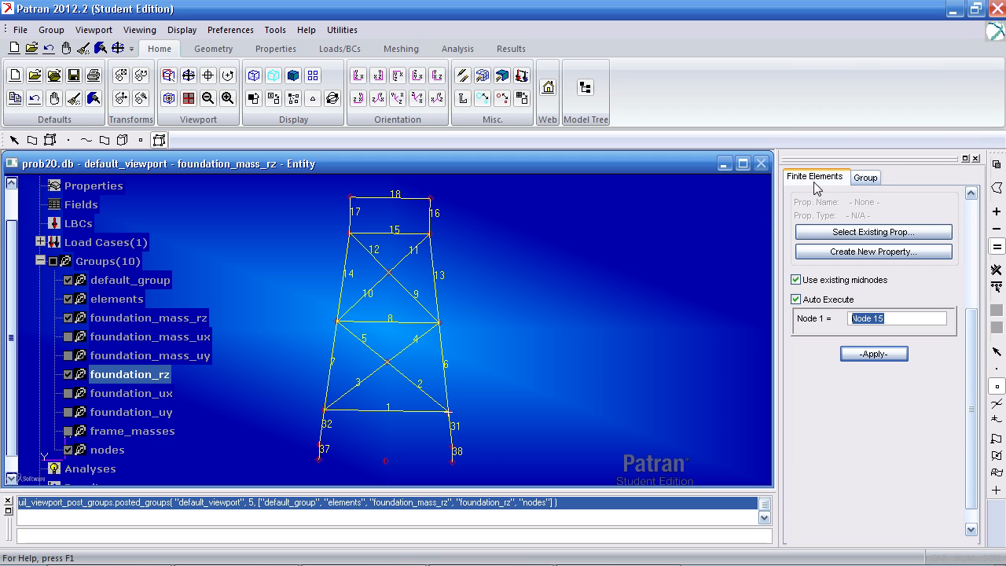
{"action": "left_click", "coordinate": [384, 462]}
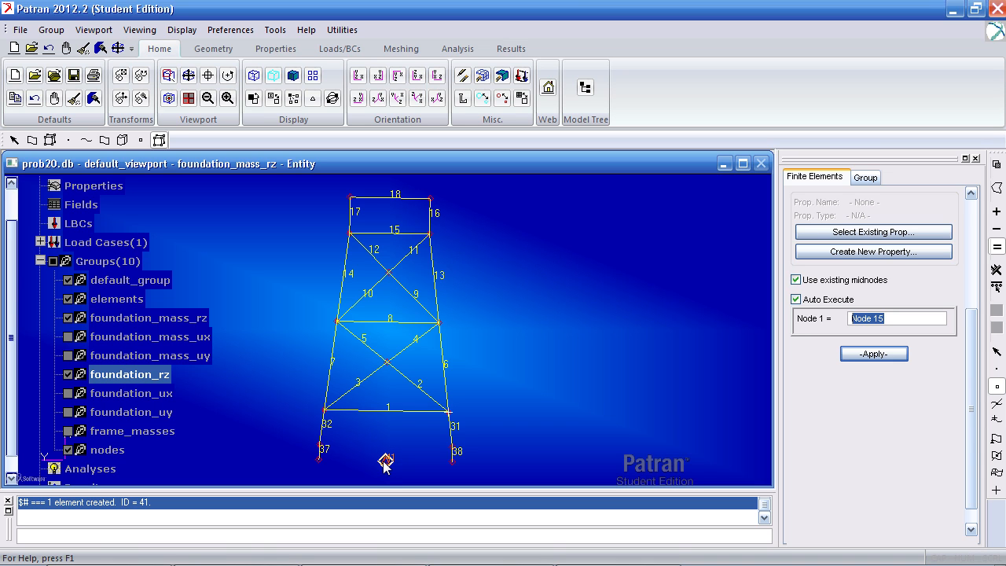
Step: Make elements the current group and hide the foundation_mass_rz, foundation_rz and nodes groups
{"action": "right_click", "coordinate": [115, 302]}
{"action": "left_click", "coordinate": [167, 360]}
{"action": "left_click", "coordinate": [68, 317]}
{"action": "left_click", "coordinate": [67, 374]}
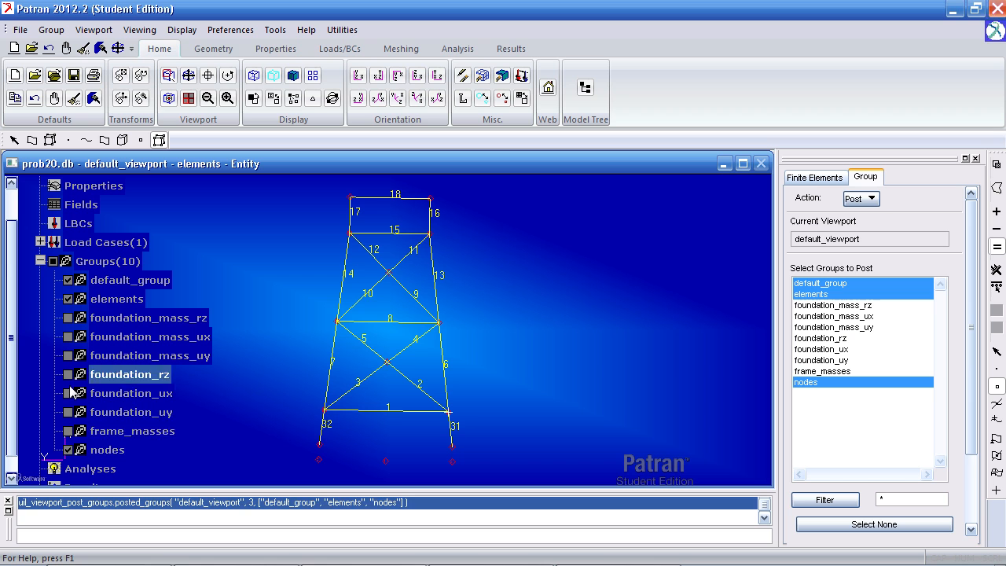
{"action": "left_click", "coordinate": [68, 450]}
{"action": "left_click", "coordinate": [40, 261]}
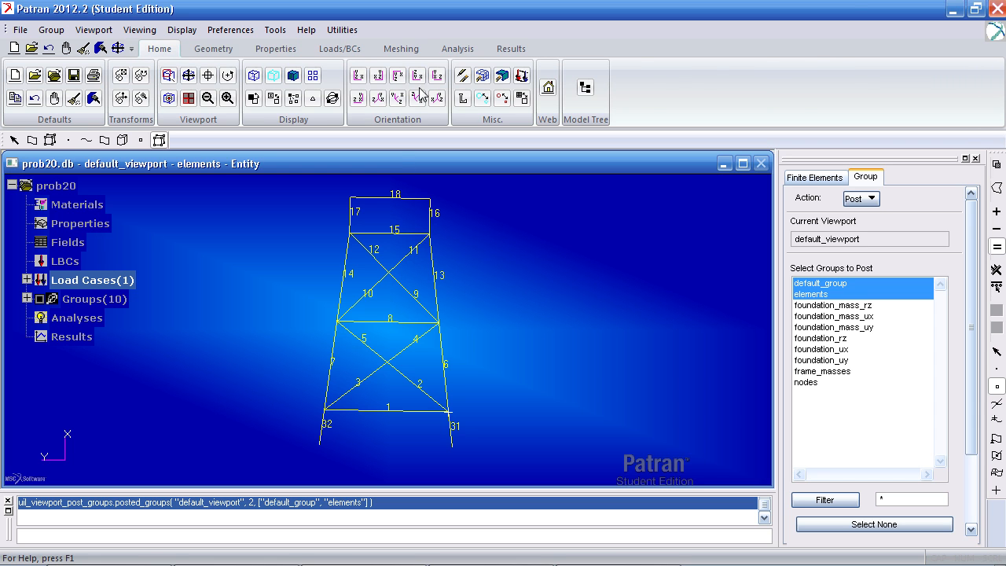
Step: Start an RBE2 MPC with ID 1 and set its term definition to Create Independent with Auto Execute off
{"action": "left_click", "coordinate": [425, 52]}
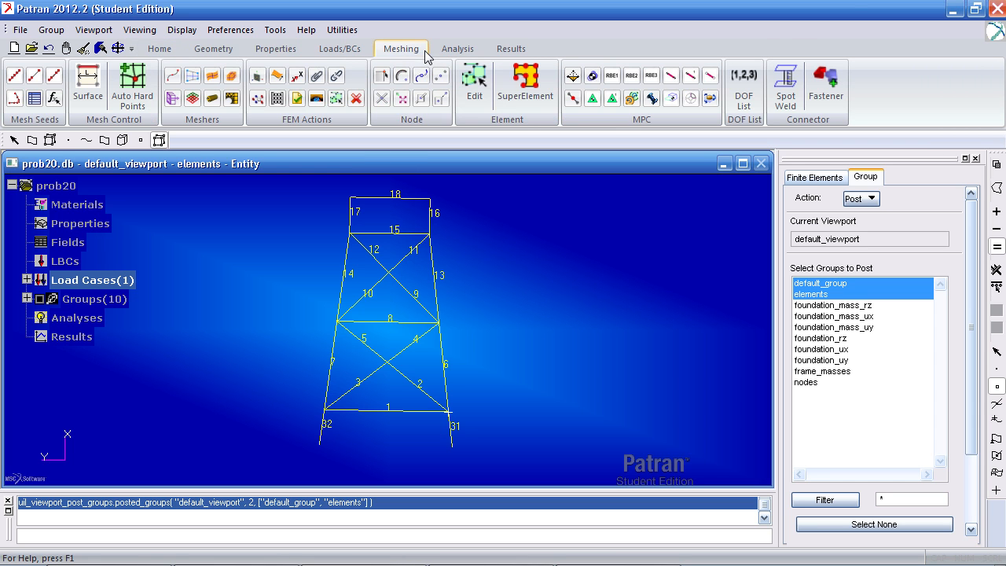
{"action": "left_click", "coordinate": [633, 85]}
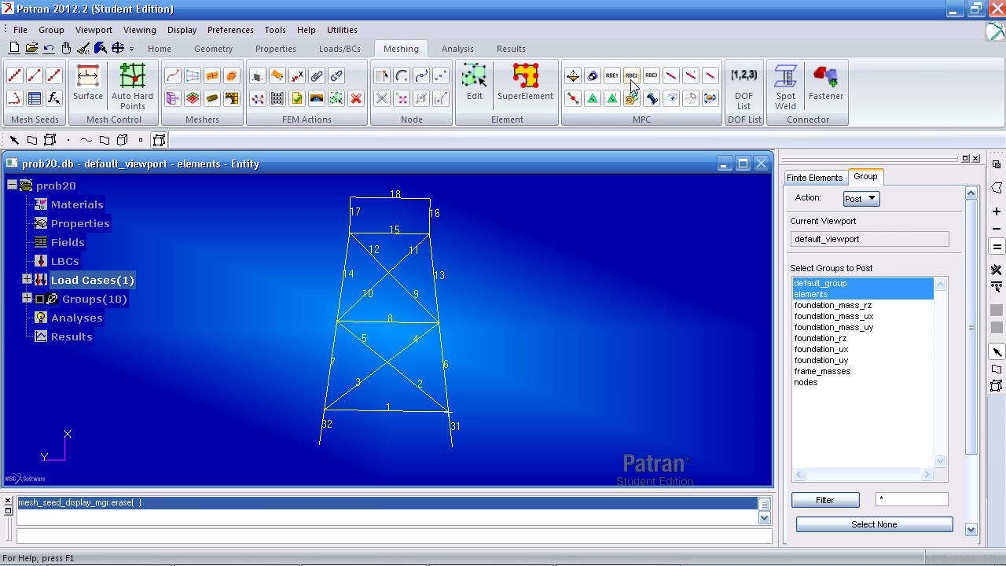
{"action": "left_click", "coordinate": [814, 179]}
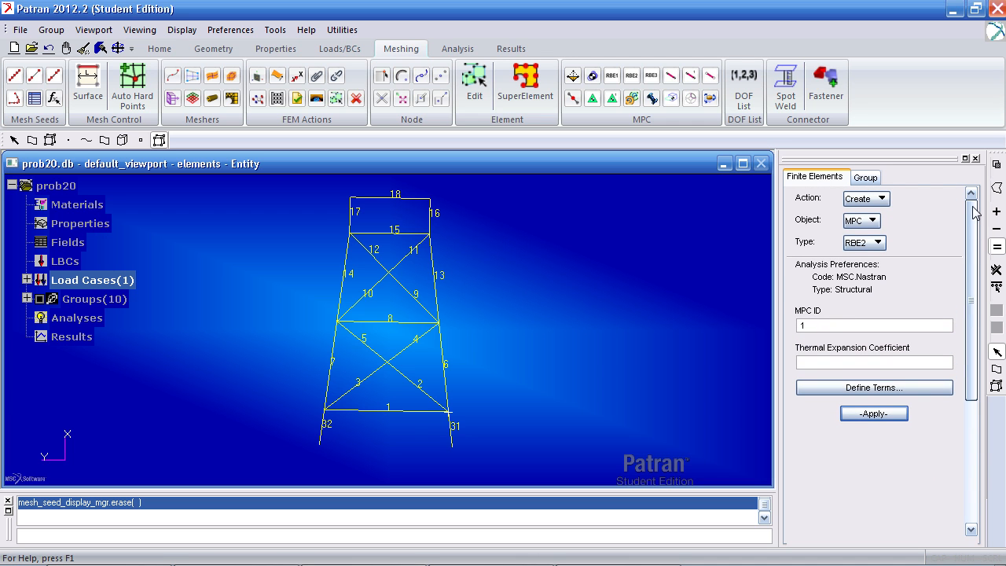
{"action": "left_click", "coordinate": [876, 388]}
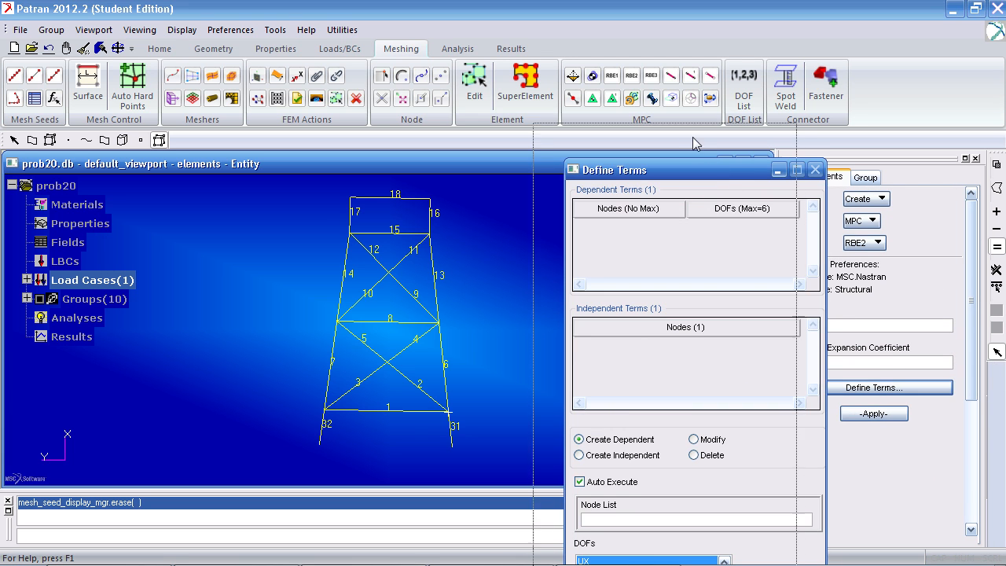
{"action": "left_click_drag", "start_coordinate": [673, 110], "coordinate": [673, 111]}
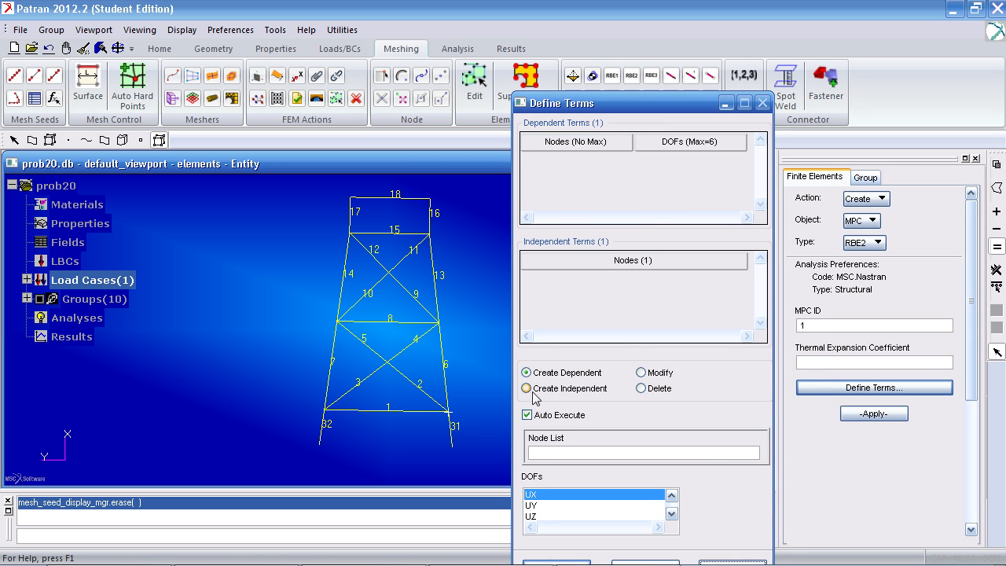
{"action": "left_click", "coordinate": [573, 391]}
{"action": "left_click", "coordinate": [548, 420]}
{"action": "left_click_drag", "start_coordinate": [666, 103], "coordinate": [666, 35]}
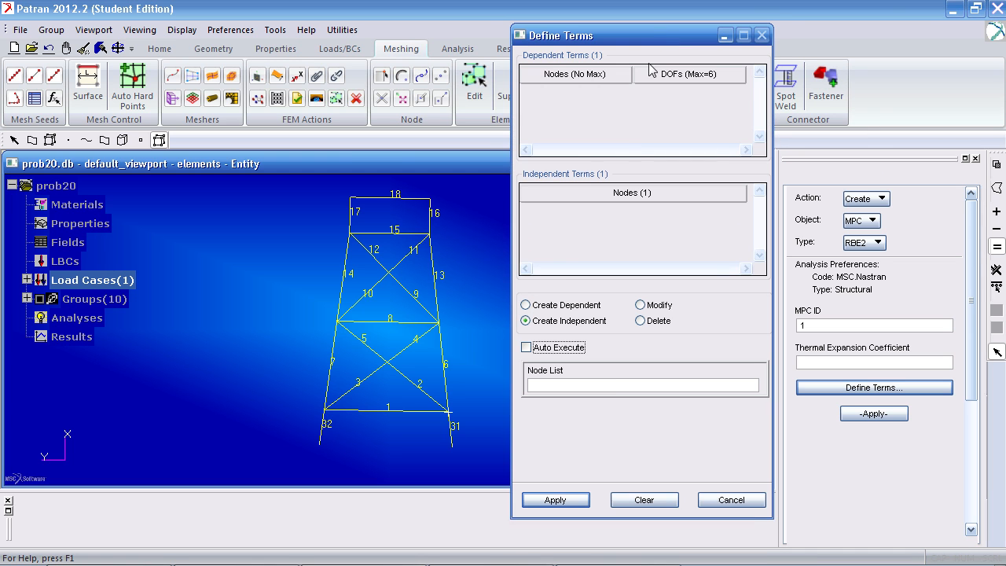
Step: Show the nodes group and assign node 15 as the independent term of the RBE2
{"action": "left_click", "coordinate": [610, 385]}
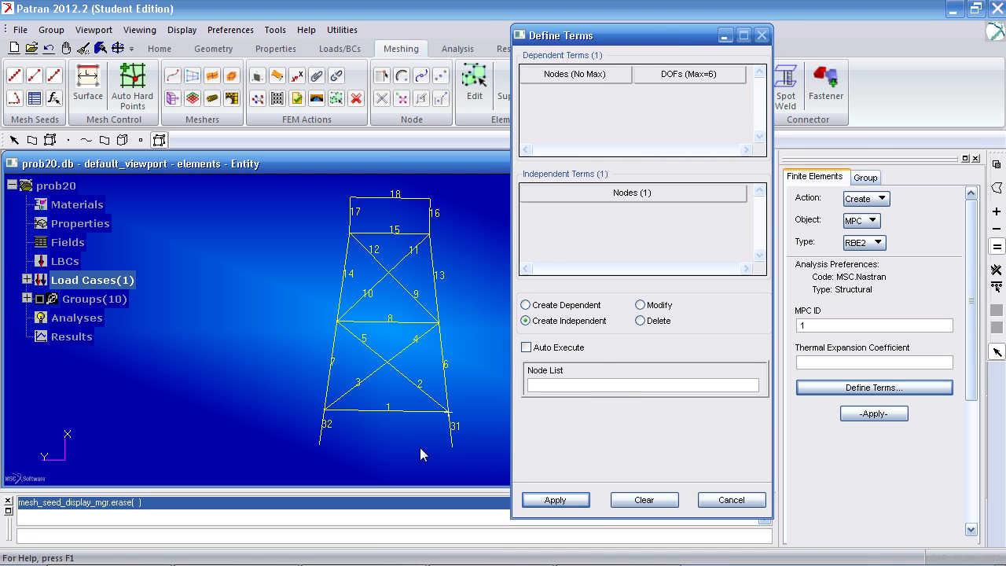
{"action": "left_click_drag", "start_coordinate": [365, 460], "coordinate": [358, 469]}
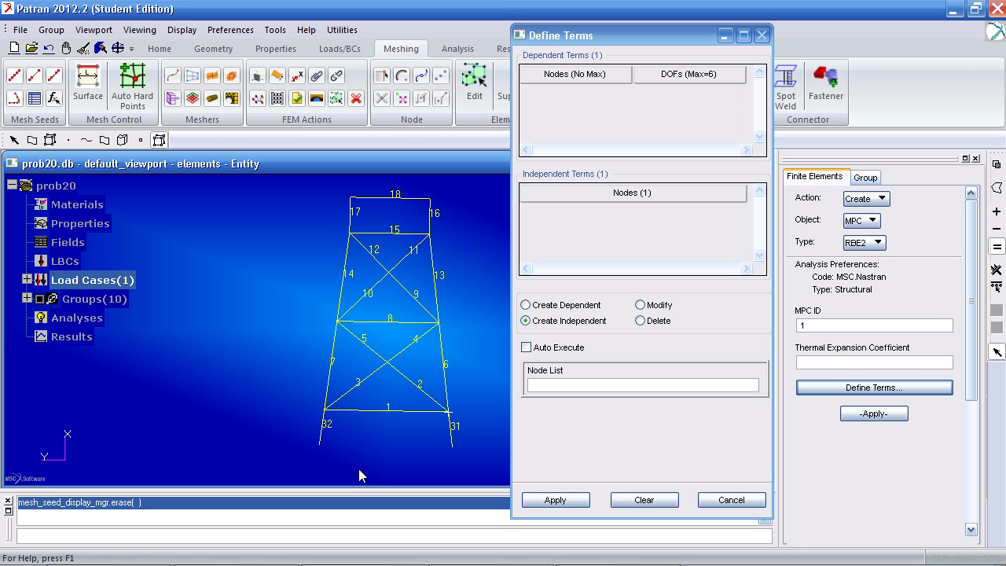
{"action": "left_click", "coordinate": [27, 299]}
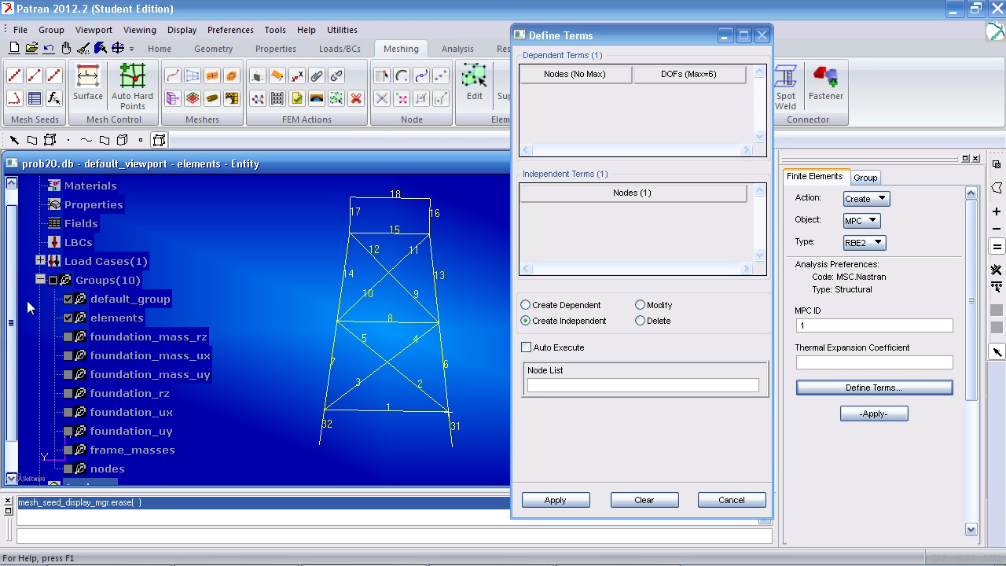
{"action": "left_click", "coordinate": [69, 469]}
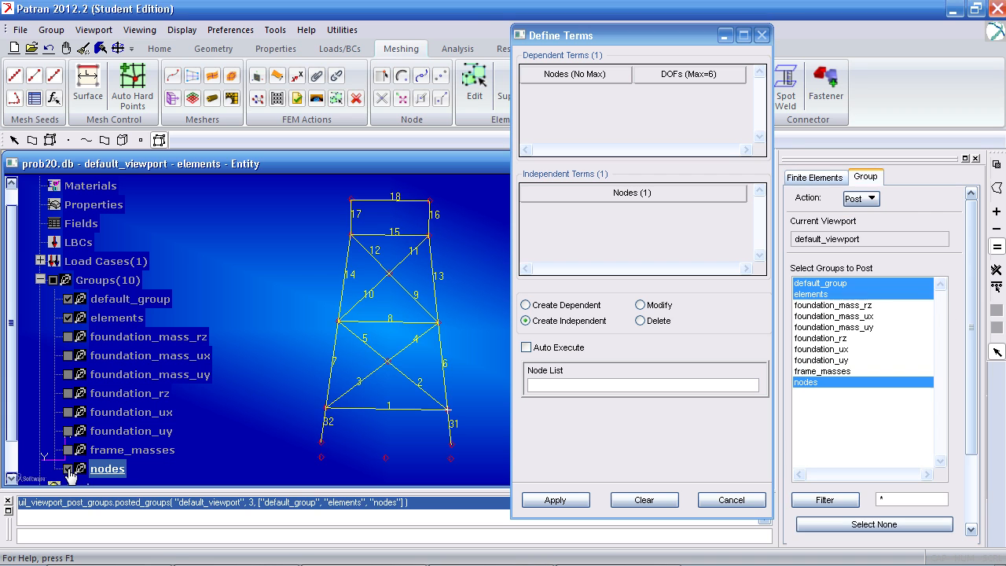
{"action": "left_click", "coordinate": [555, 386]}
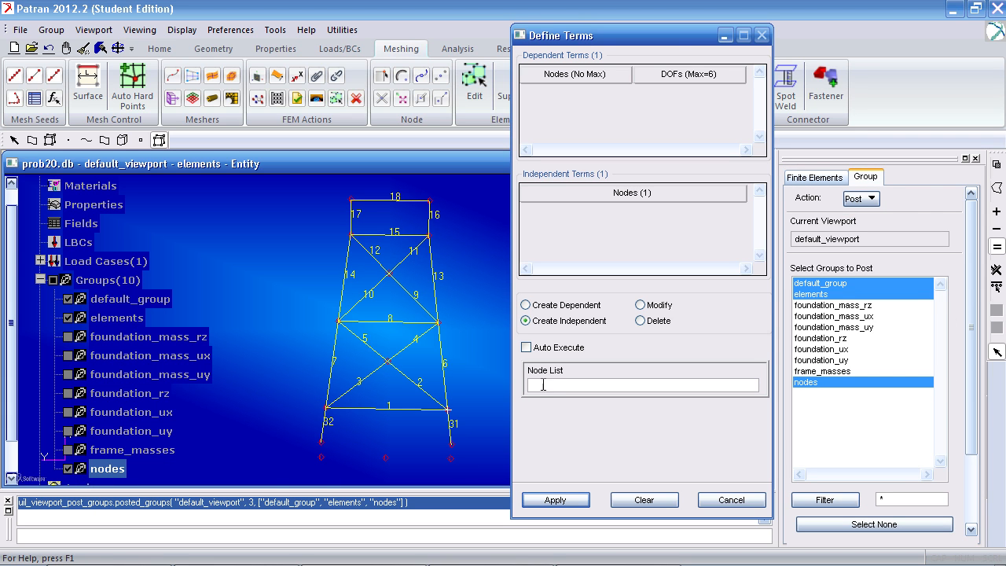
{"action": "left_click", "coordinate": [384, 458]}
{"action": "left_click", "coordinate": [542, 502]}
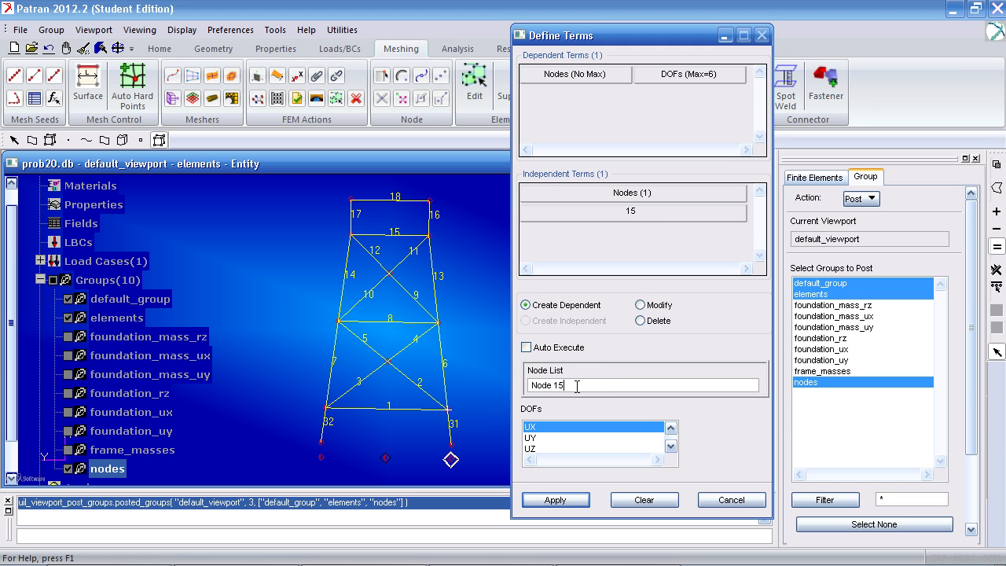
Step: Add nodes 3 and 1 as the RBE2's dependent terms with DOFs UX, UY, UZ, RX, RY and RZ
{"action": "left_click", "coordinate": [320, 458]}
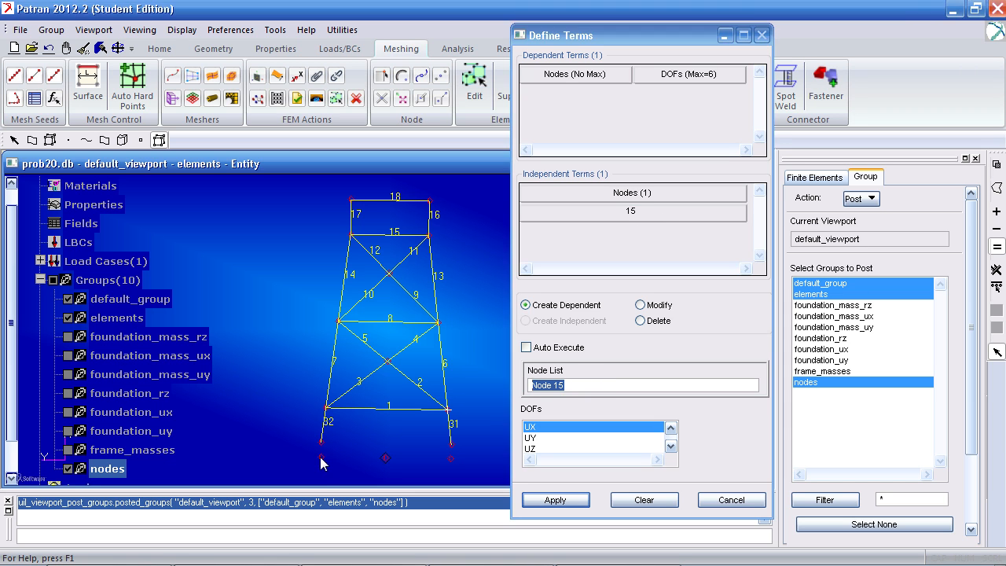
{"action": "left_click", "coordinate": [321, 458]}
{"action": "left_click", "coordinate": [451, 458]}
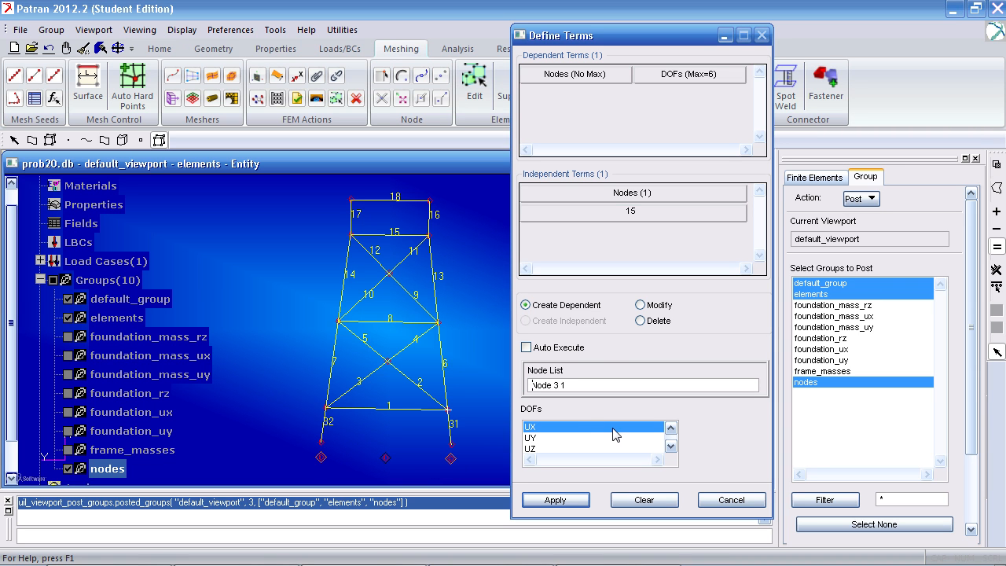
{"action": "left_click_drag", "start_coordinate": [616, 435], "coordinate": [613, 462]}
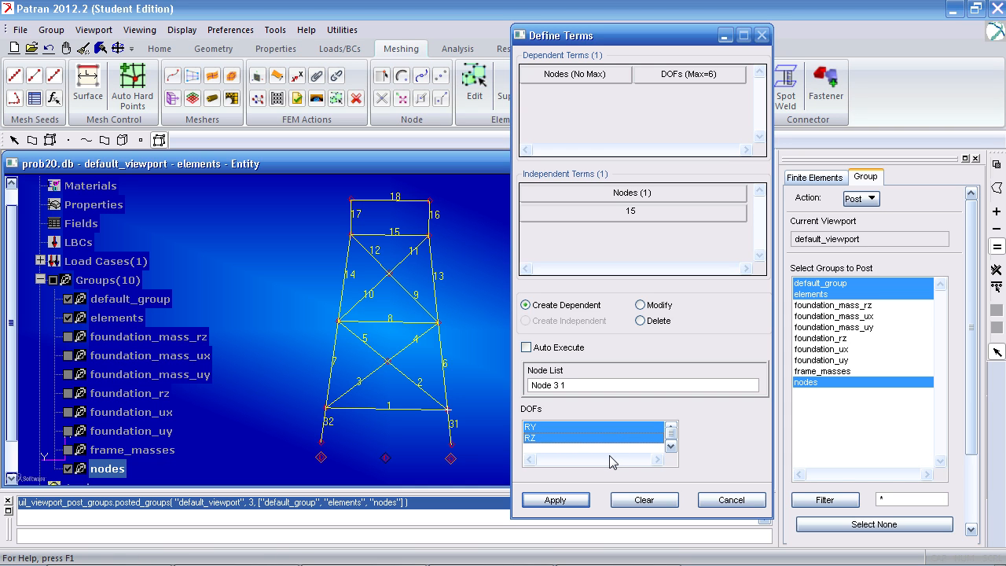
{"action": "left_click", "coordinate": [546, 501]}
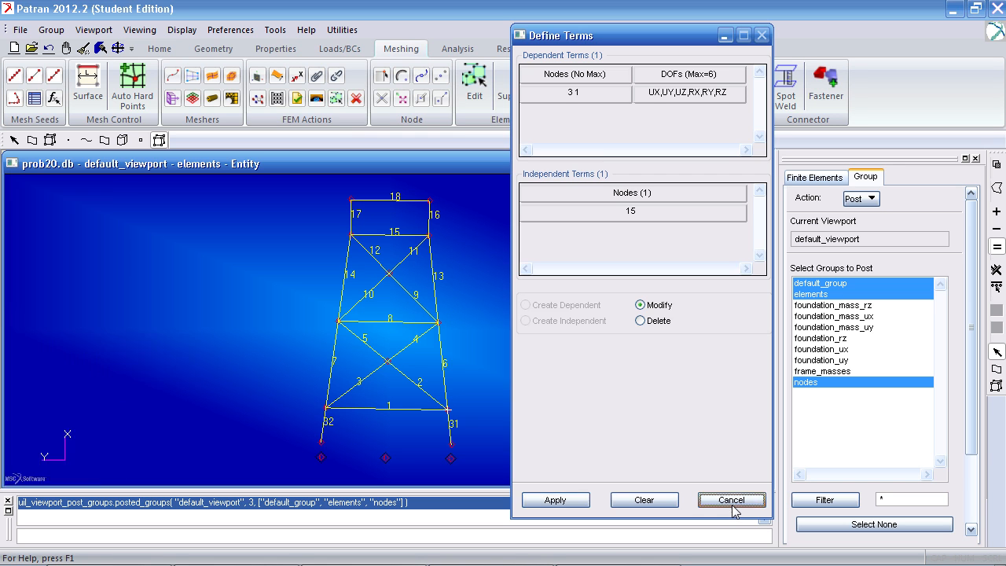
Step: Finish the term definition, set the MPC ID to 42 and create the RBE2
{"action": "left_click", "coordinate": [732, 500]}
{"action": "left_click", "coordinate": [816, 181]}
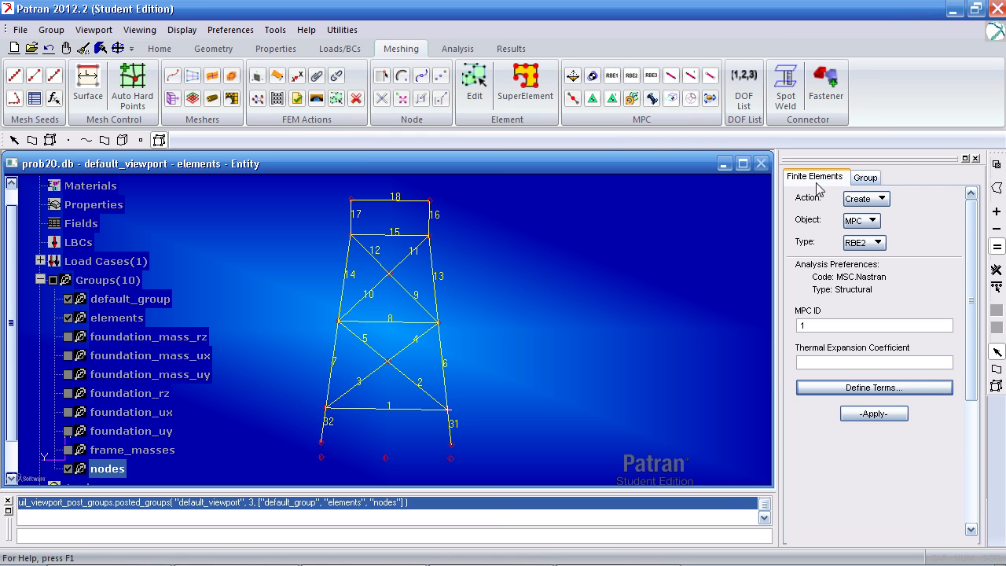
{"action": "left_click", "coordinate": [803, 324]}
{"action": "left_click_drag", "start_coordinate": [802, 325], "coordinate": [790, 329]}
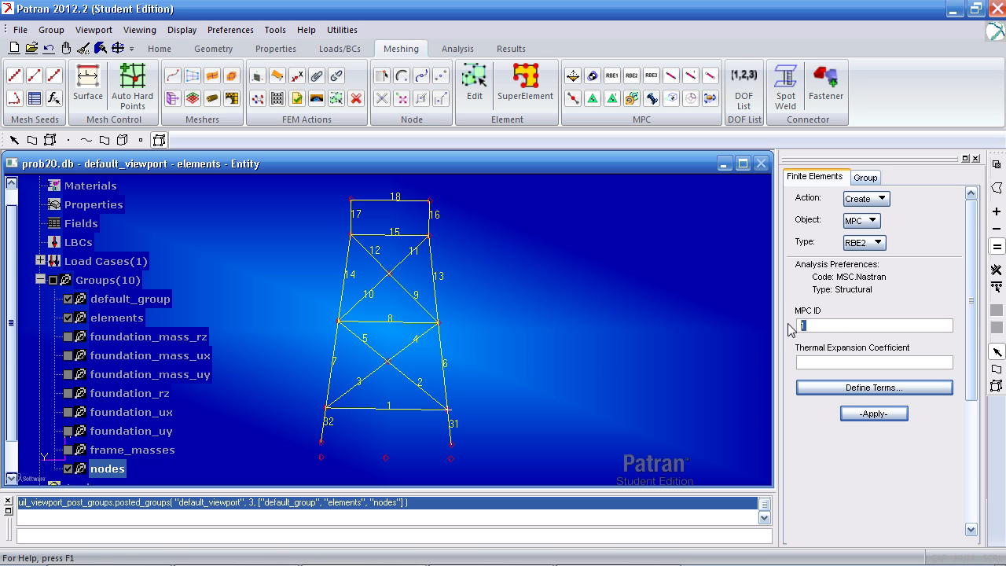
{"action": "type", "text": "43"}
{"action": "left_click", "coordinate": [890, 415]}
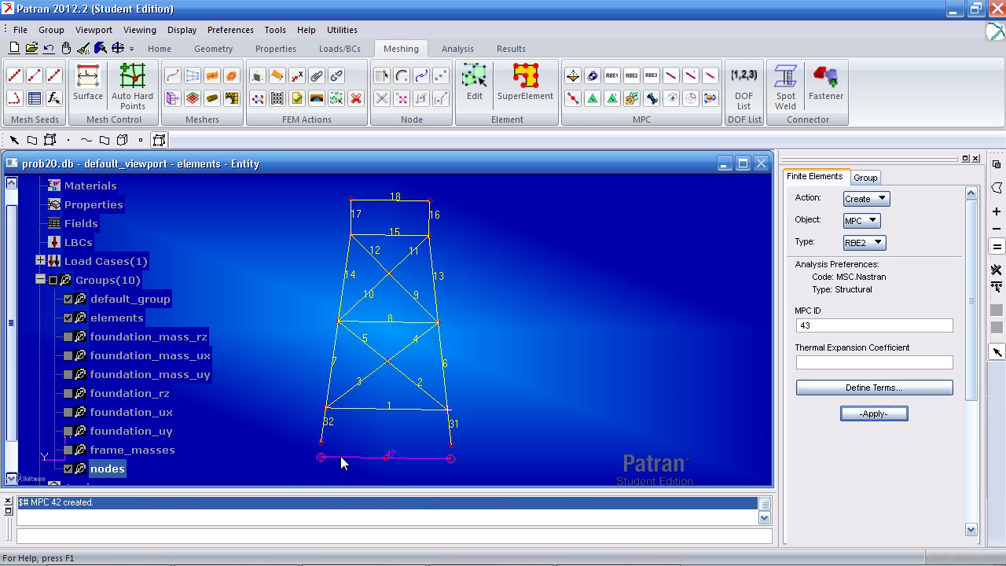
Step: Inspect the new RBE2 at the frame's base by hiding and showing the MPC markers
{"action": "middle_click_drag", "start_coordinate": [423, 460], "coordinate": [401, 477]}
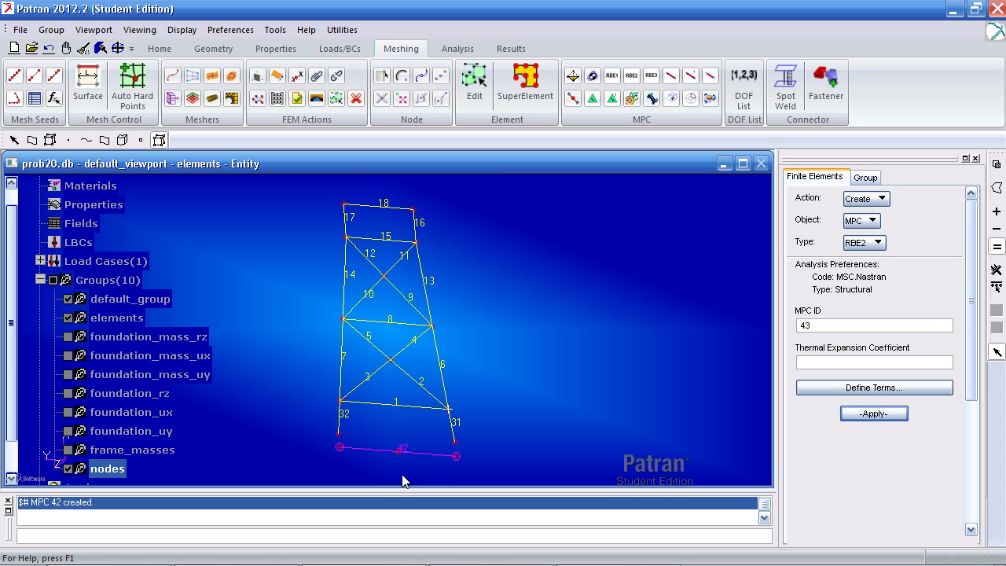
{"action": "left_click", "coordinate": [159, 49]}
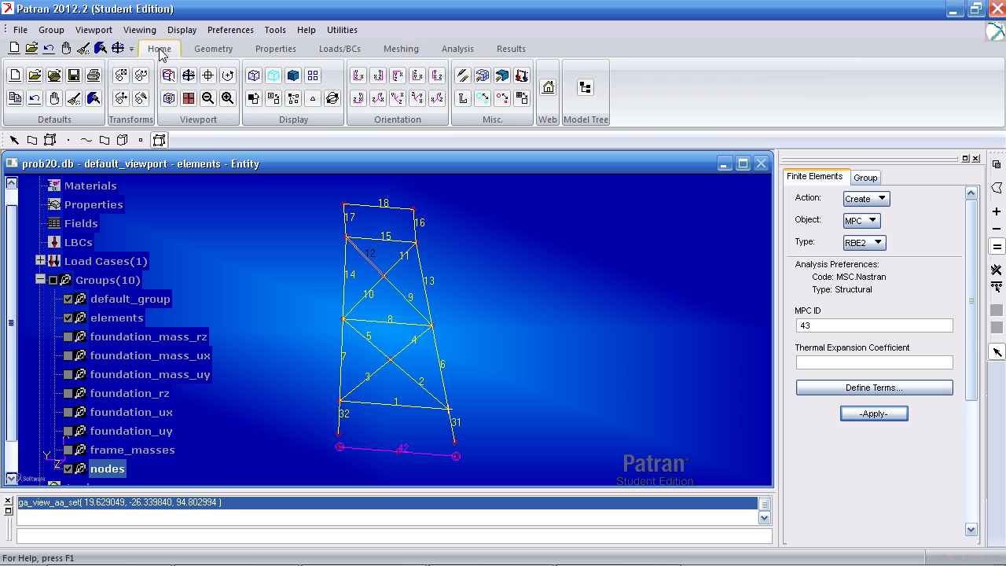
{"action": "left_click", "coordinate": [293, 99]}
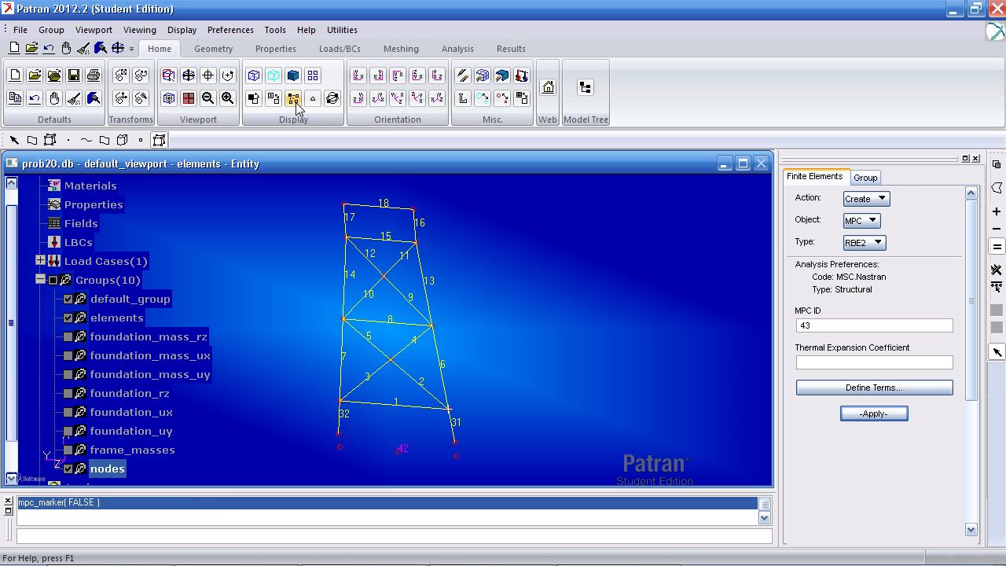
{"action": "left_click", "coordinate": [297, 105]}
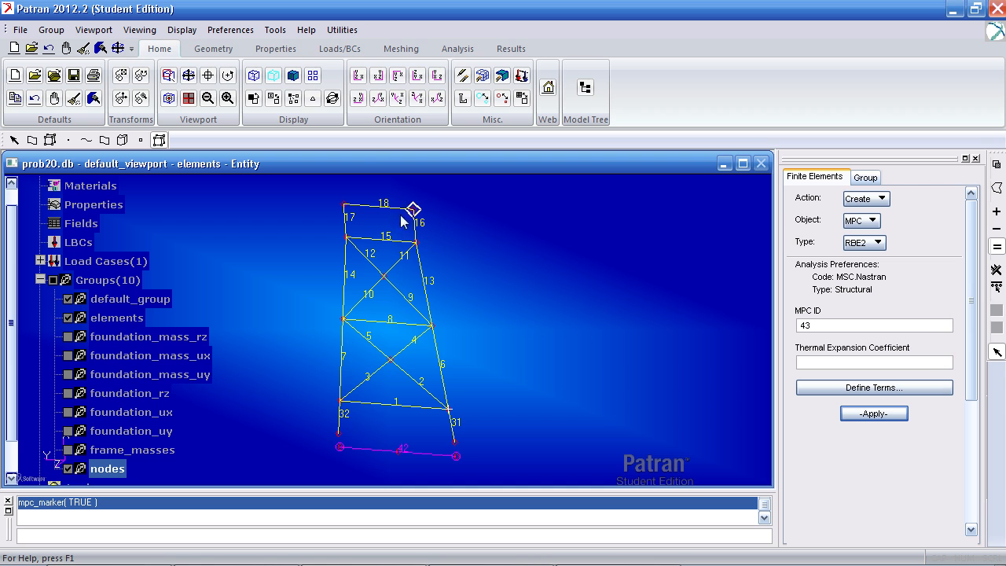
Step: Start creating a spatial field with the FEM method
{"action": "left_click", "coordinate": [271, 48]}
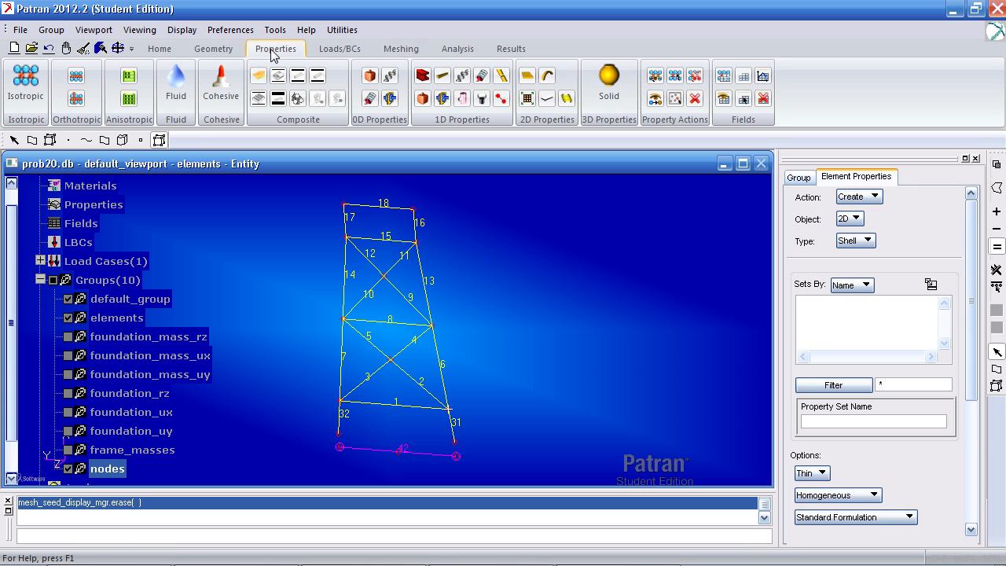
{"action": "left_click", "coordinate": [743, 77]}
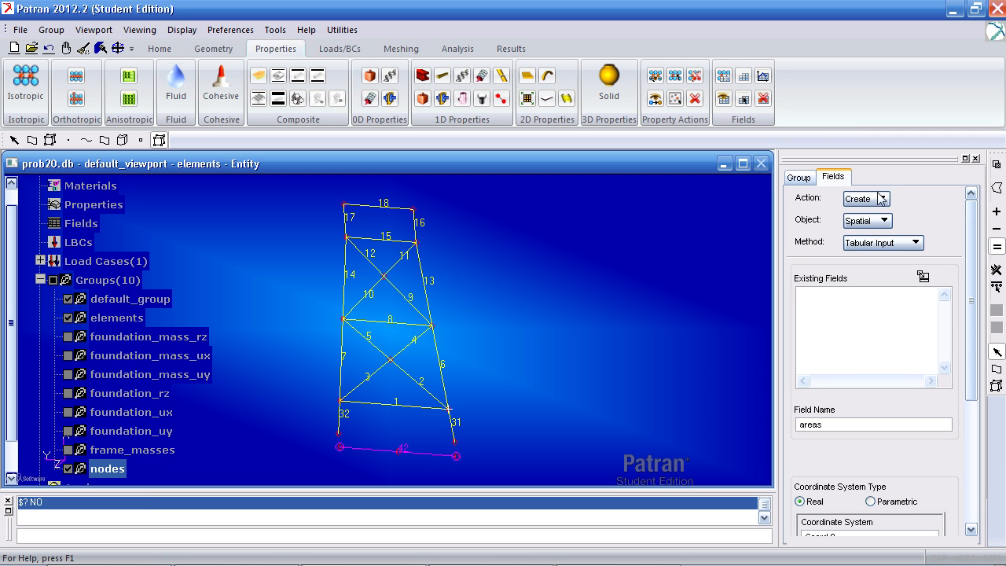
{"action": "left_click", "coordinate": [882, 243]}
{"action": "left_click", "coordinate": [879, 297]}
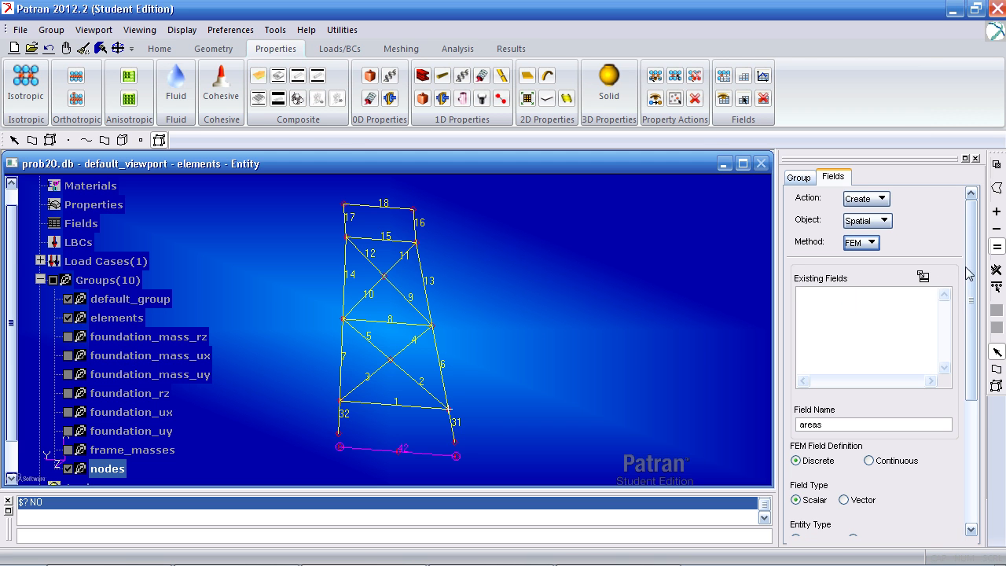
Step: Open areas.csv from the _files folder in Notepad++ and examine its header line and element-area format
{"action": "left_click", "coordinate": [953, 9]}
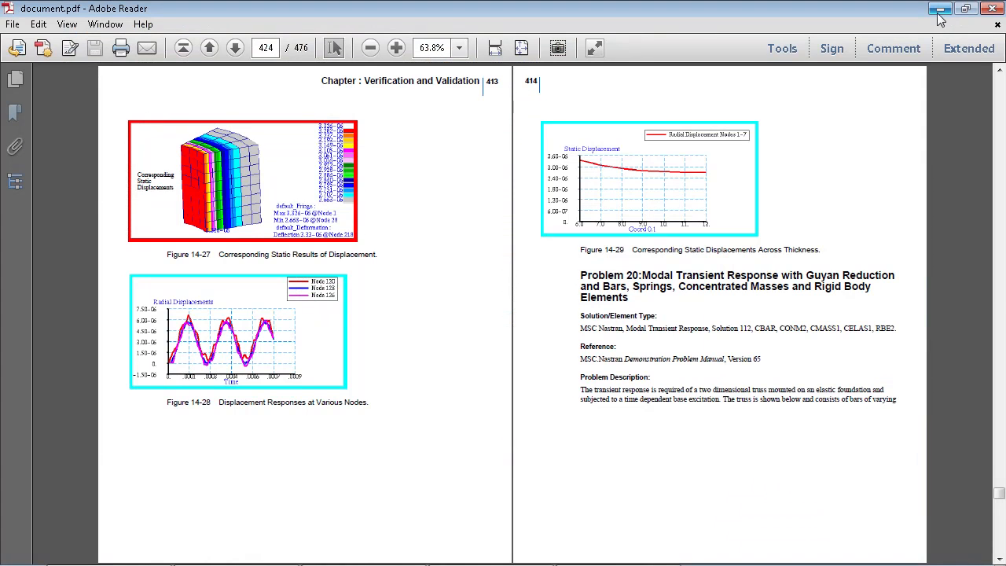
{"action": "left_click", "coordinate": [934, 8]}
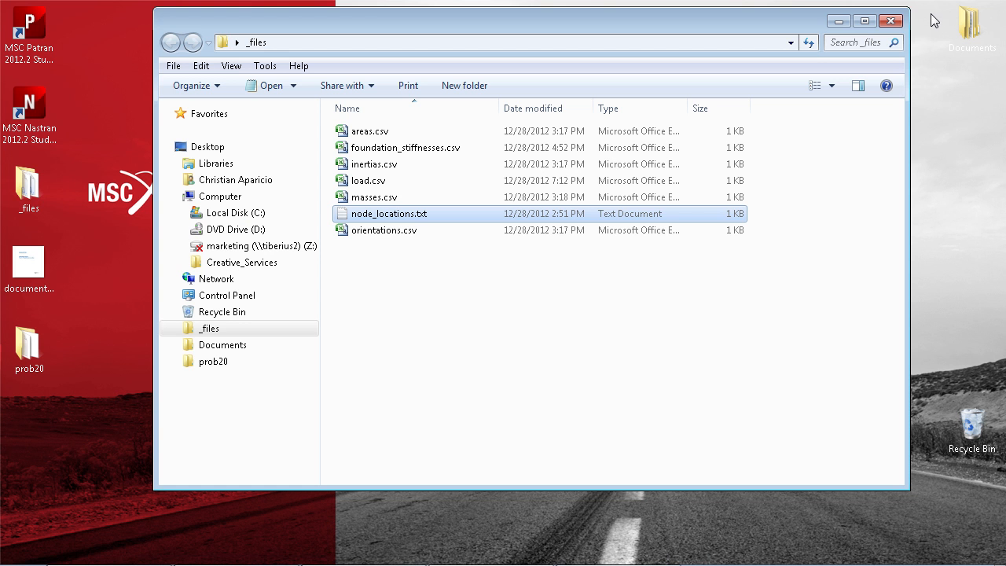
{"action": "right_click", "coordinate": [357, 134]}
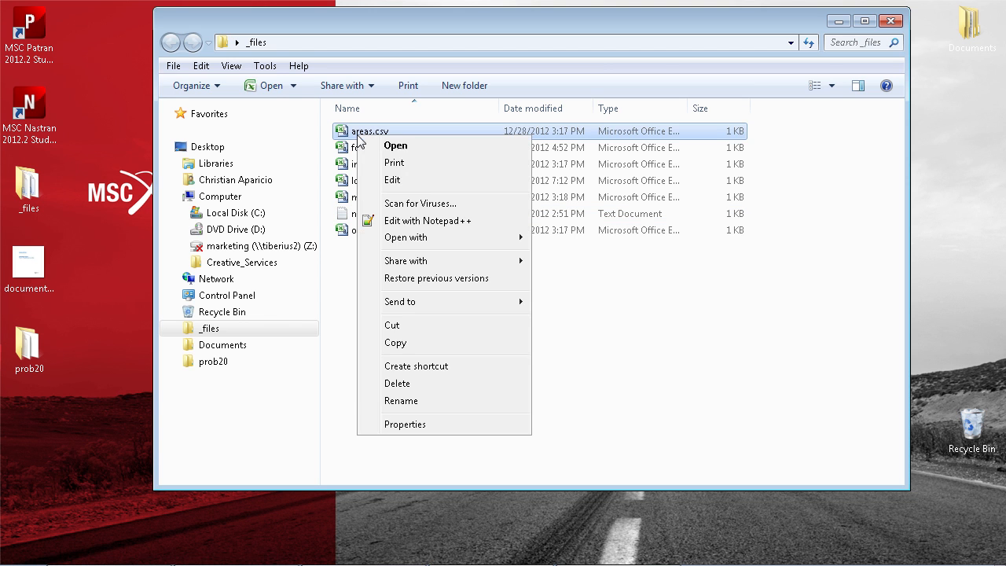
{"action": "left_click", "coordinate": [409, 220]}
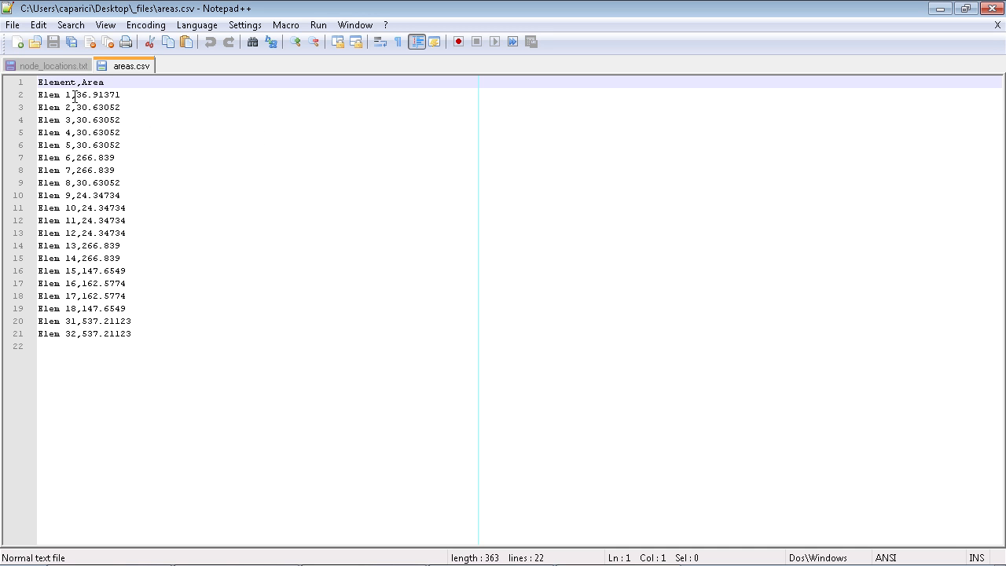
{"action": "left_click", "coordinate": [144, 94]}
{"action": "left_click", "coordinate": [74, 94]}
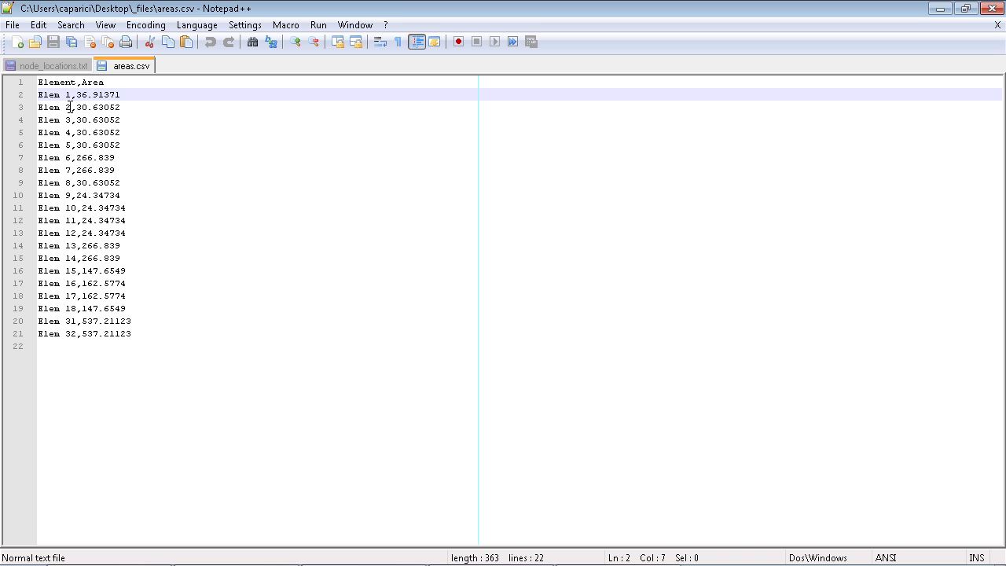
{"action": "left_click_drag", "start_coordinate": [71, 107], "coordinate": [66, 109]}
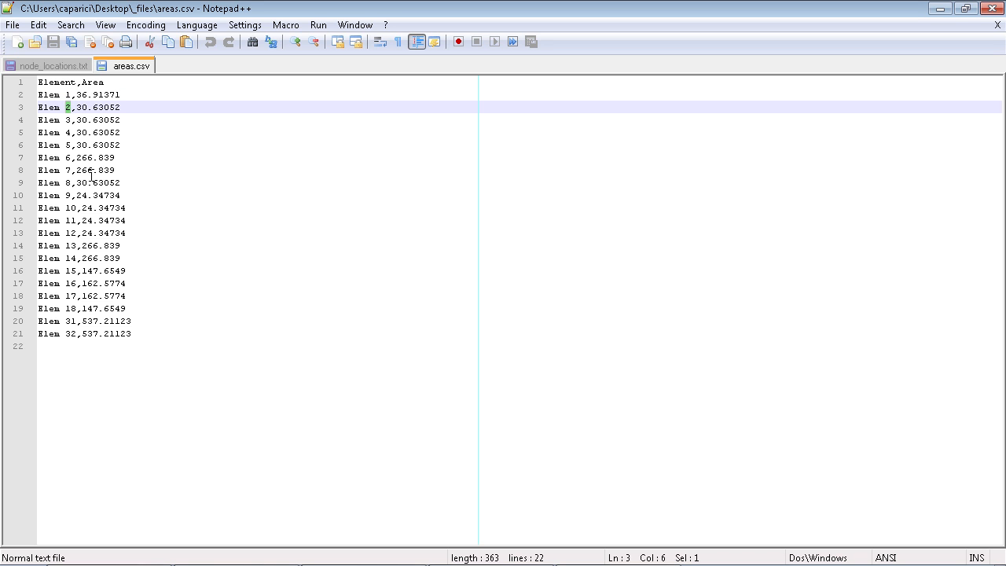
{"action": "left_click_drag", "start_coordinate": [109, 83], "coordinate": [27, 84]}
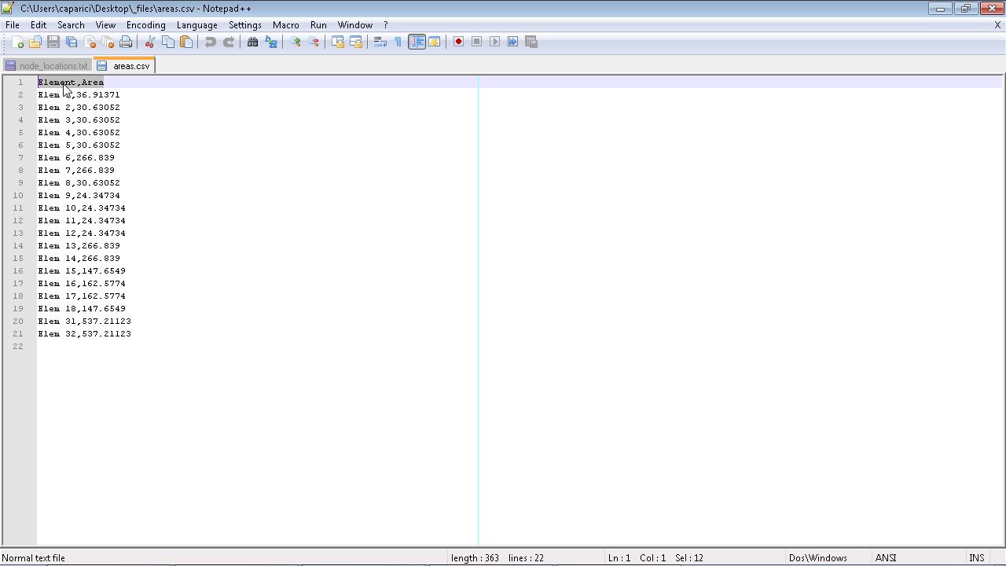
Step: Switch back to Patran and define the areas field as discrete and scalar with entity type Element
{"action": "left_click", "coordinate": [937, 9]}
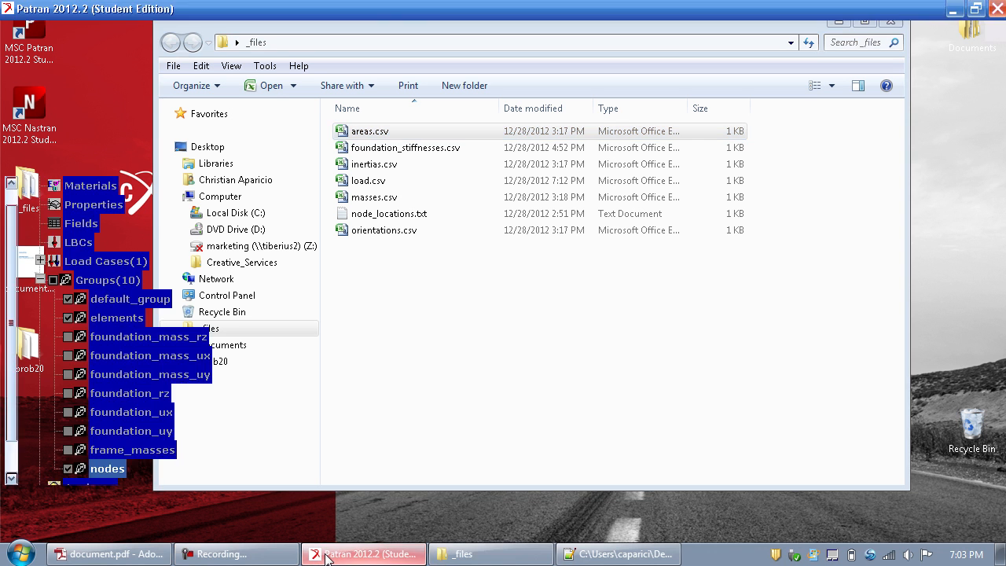
{"action": "left_click", "coordinate": [330, 555]}
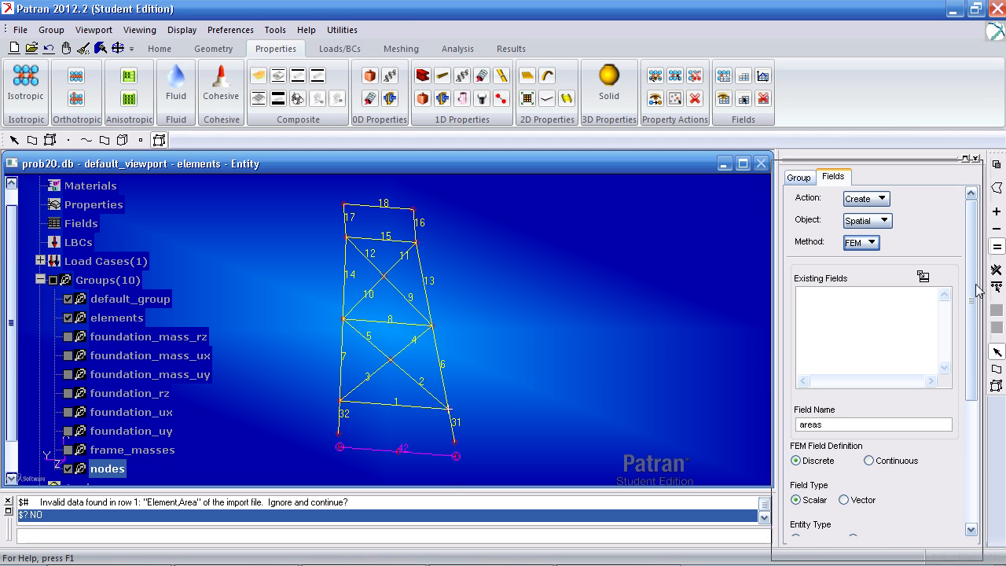
{"action": "scroll", "coordinate": [904, 352], "scroll_direction": "down", "scroll_amount": 3}
{"action": "left_click_drag", "start_coordinate": [845, 323], "coordinate": [777, 326]}
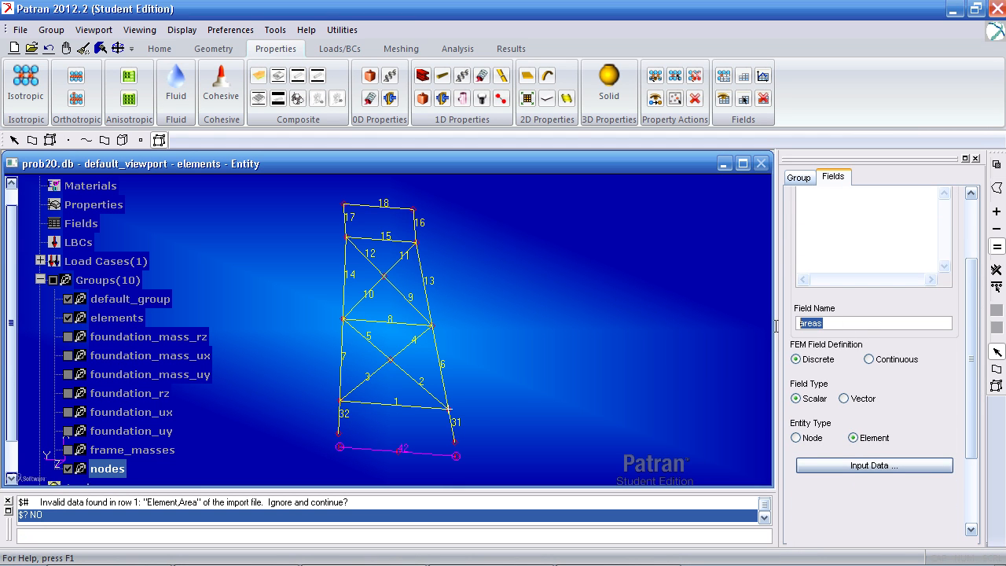
{"action": "left_click", "coordinate": [809, 438]}
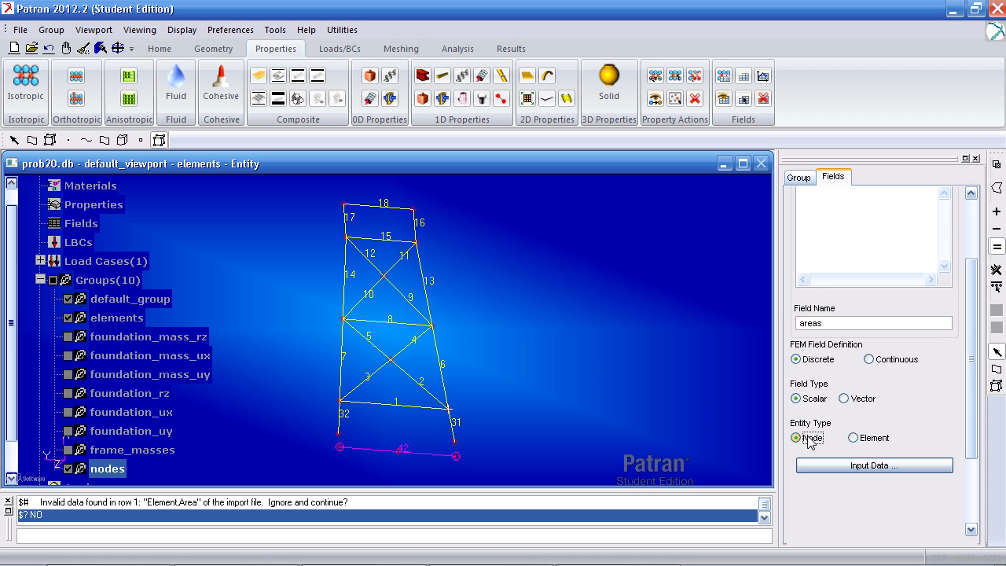
{"action": "left_click", "coordinate": [853, 438]}
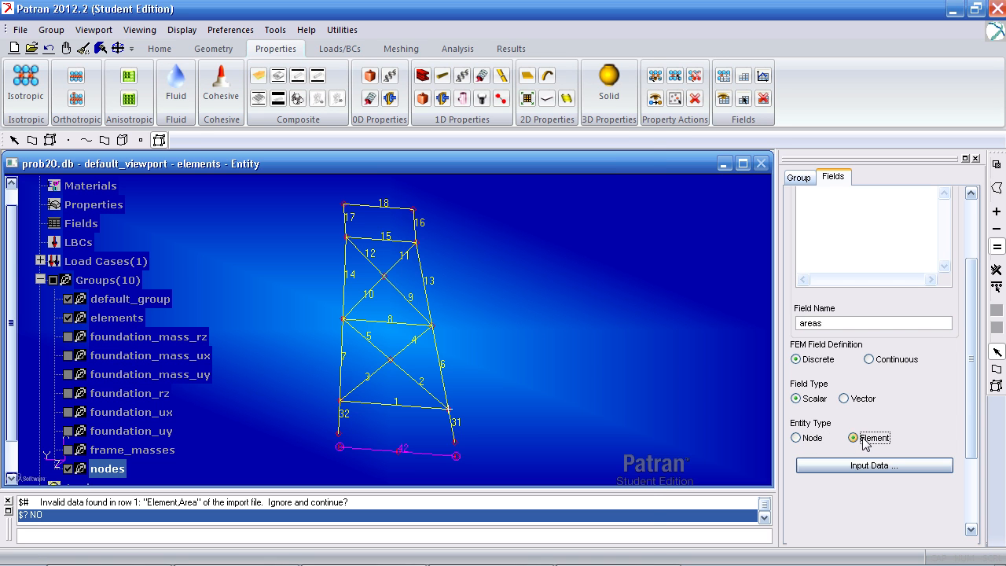
Step: Open the areas field's data import and set the CSV import options to ignore the first line
{"action": "left_click", "coordinate": [894, 466]}
{"action": "left_click", "coordinate": [606, 95]}
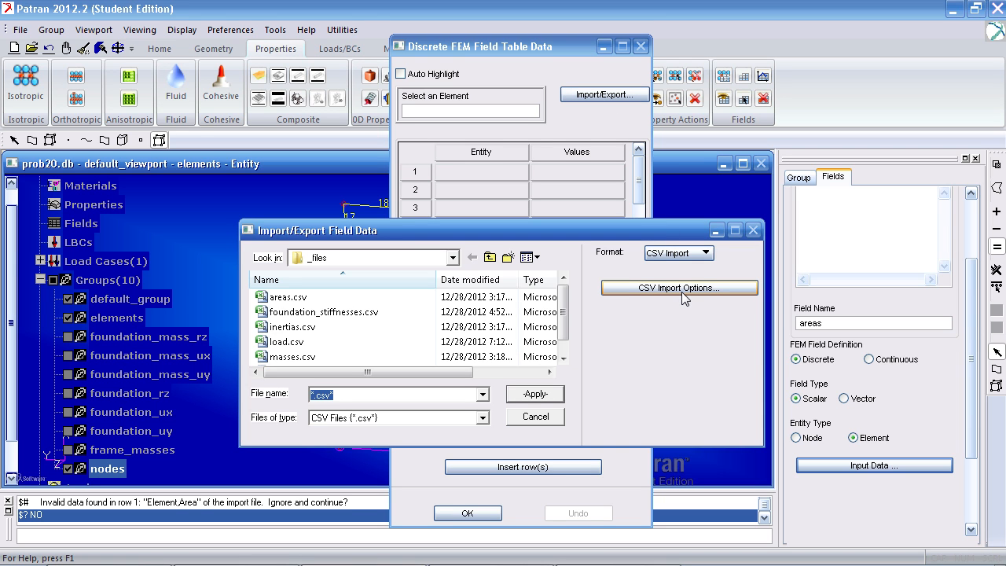
{"action": "left_click", "coordinate": [681, 290]}
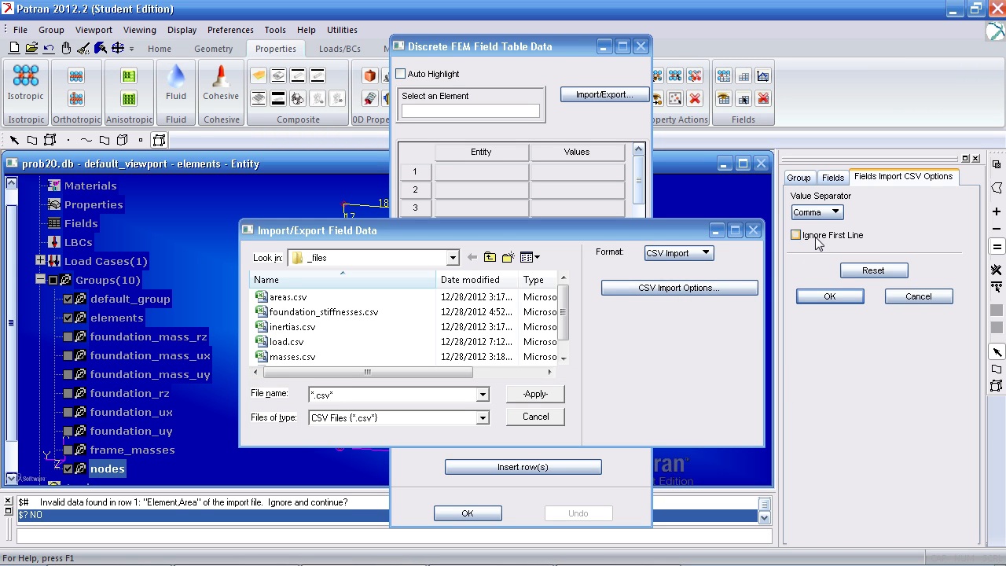
{"action": "left_click", "coordinate": [817, 239]}
{"action": "left_click", "coordinate": [838, 298]}
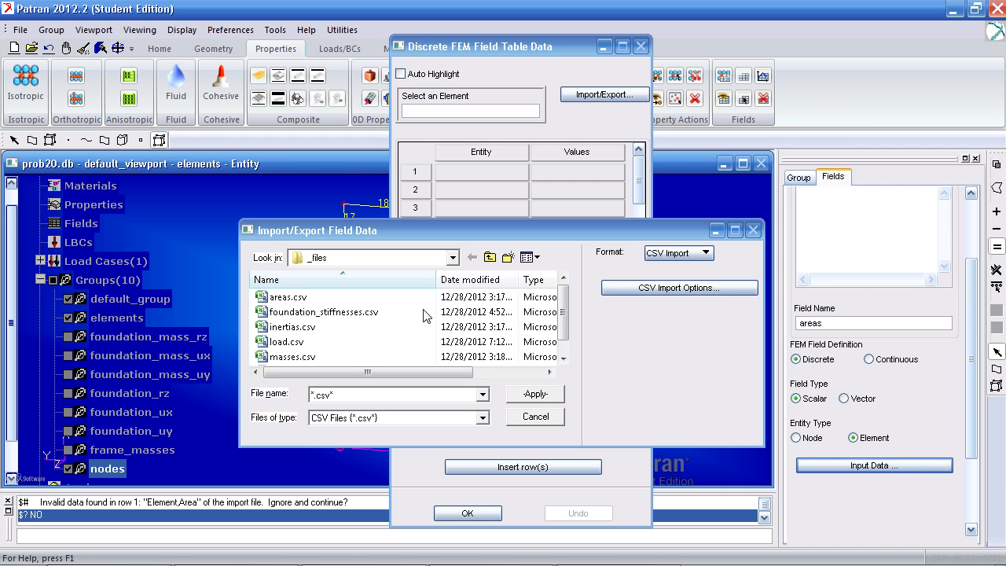
Step: Import areas.csv into the field table, review the imported rows and create the areas field
{"action": "left_click", "coordinate": [283, 298]}
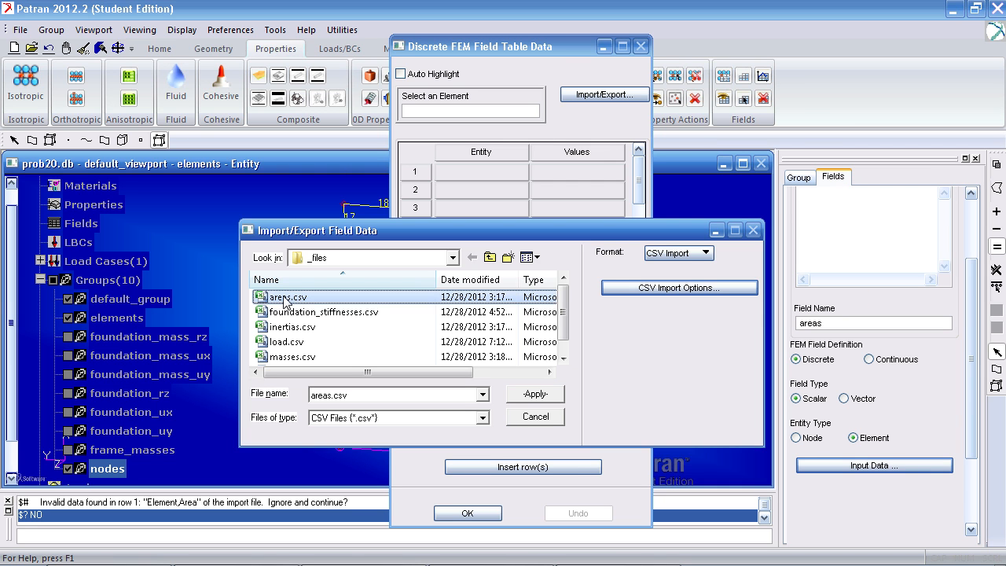
{"action": "left_click", "coordinate": [532, 394]}
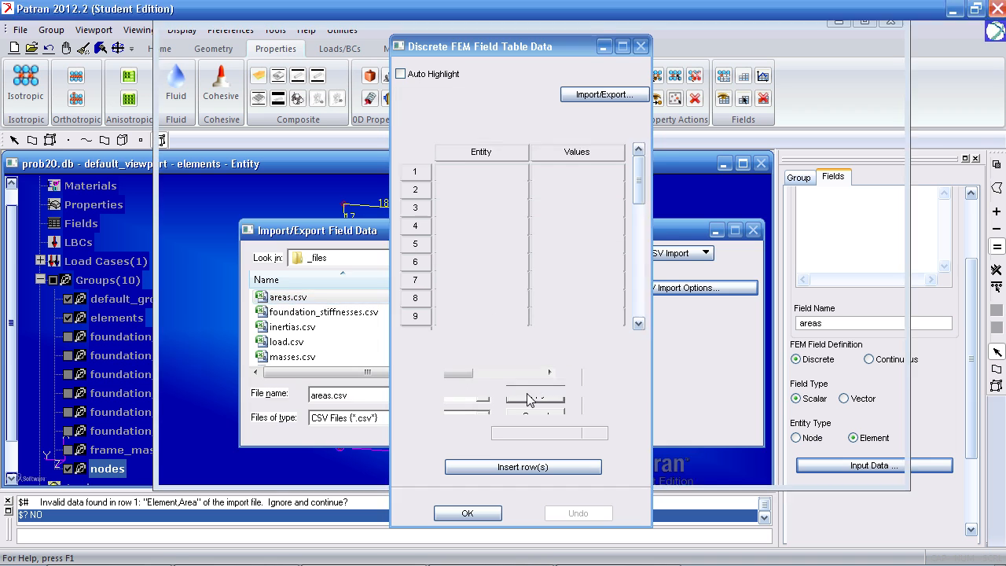
{"action": "left_click_drag", "start_coordinate": [639, 191], "coordinate": [639, 264]}
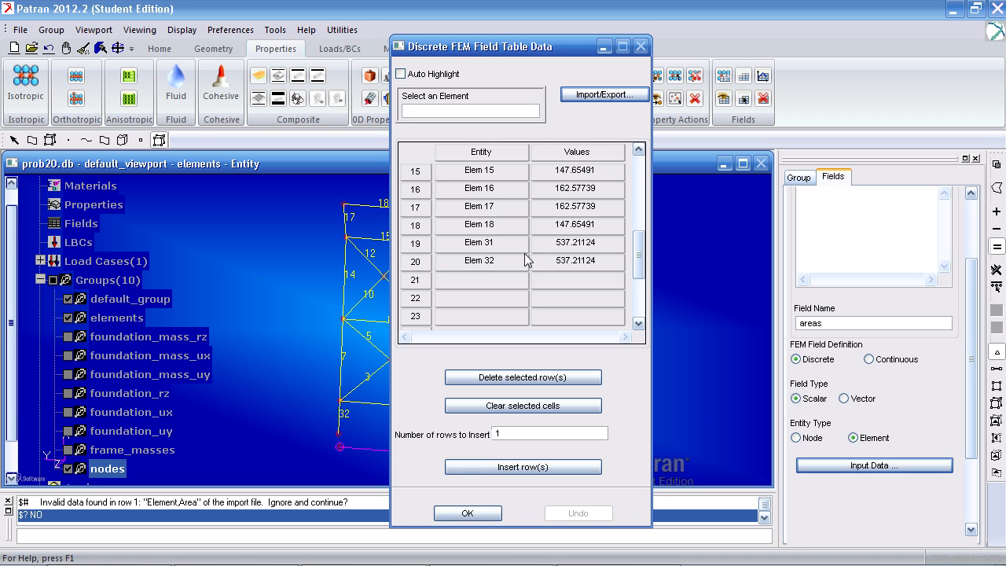
{"action": "left_click", "coordinate": [472, 513]}
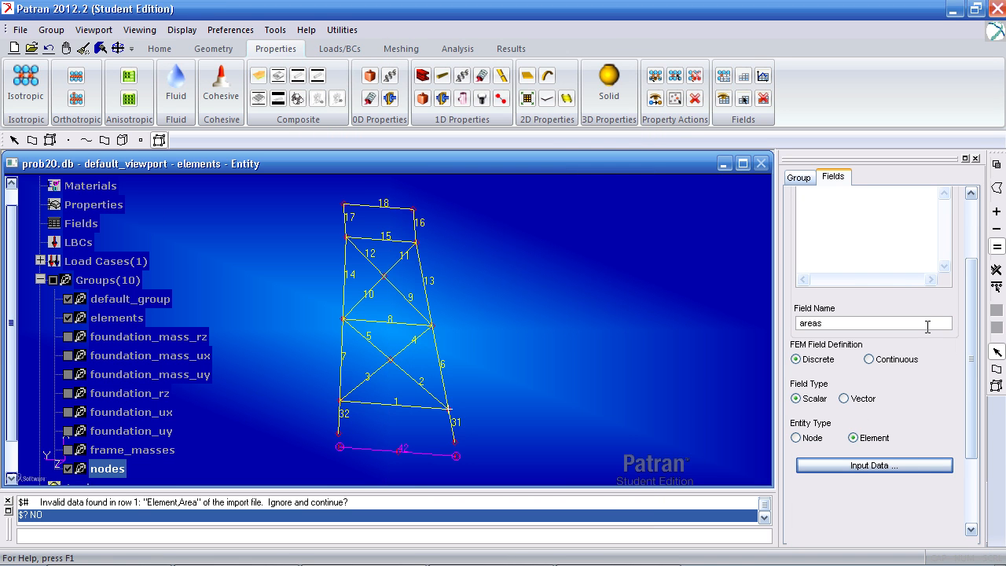
Step: Create a second discrete element field named foundation_stiffnesses from the imported foundation_stiffnesses.csv
{"action": "left_click_drag", "start_coordinate": [908, 327], "coordinate": [789, 326]}
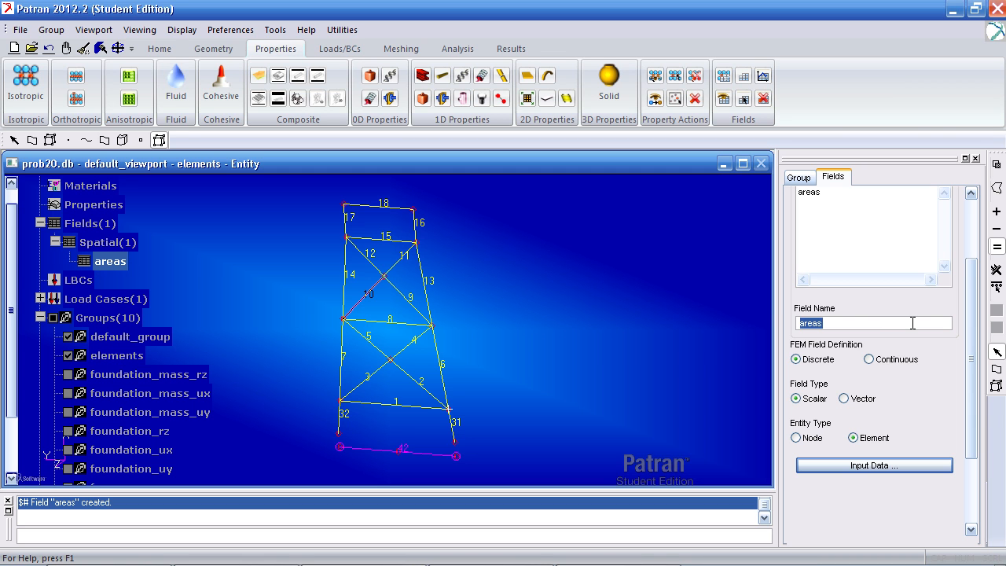
{"action": "key", "text": "Delete"}
{"action": "left_click", "coordinate": [875, 465]}
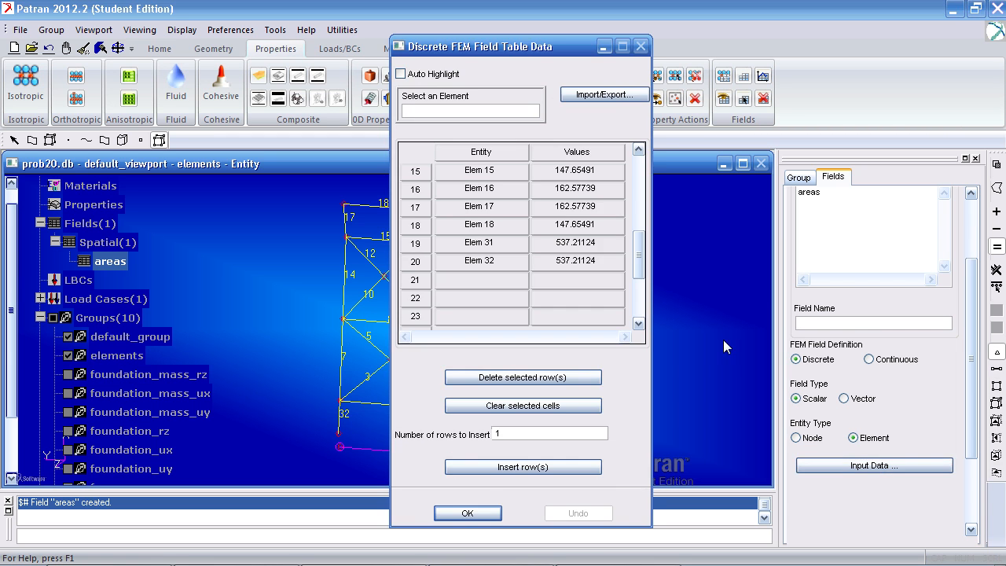
{"action": "left_click", "coordinate": [616, 96]}
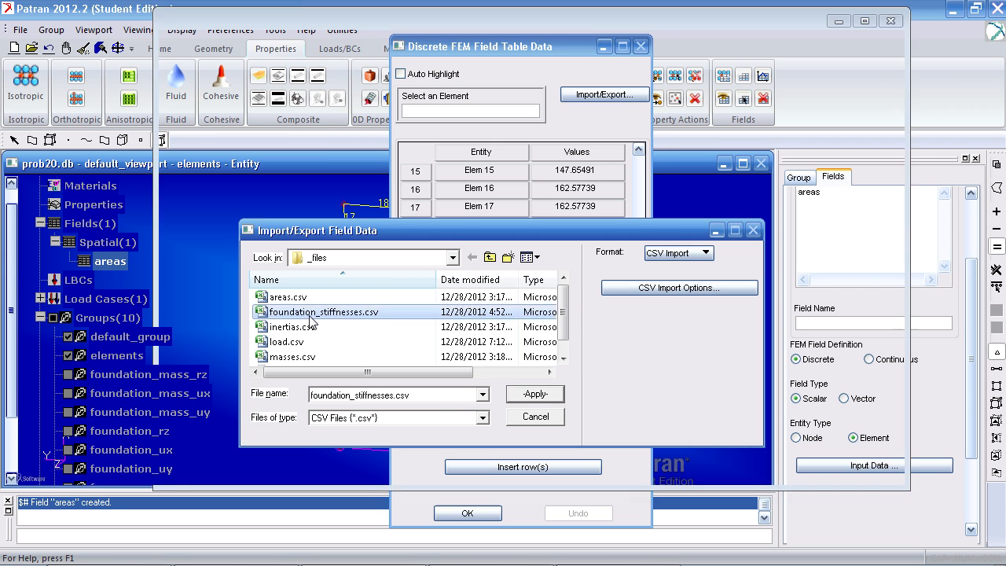
{"action": "double_click", "coordinate": [310, 314]}
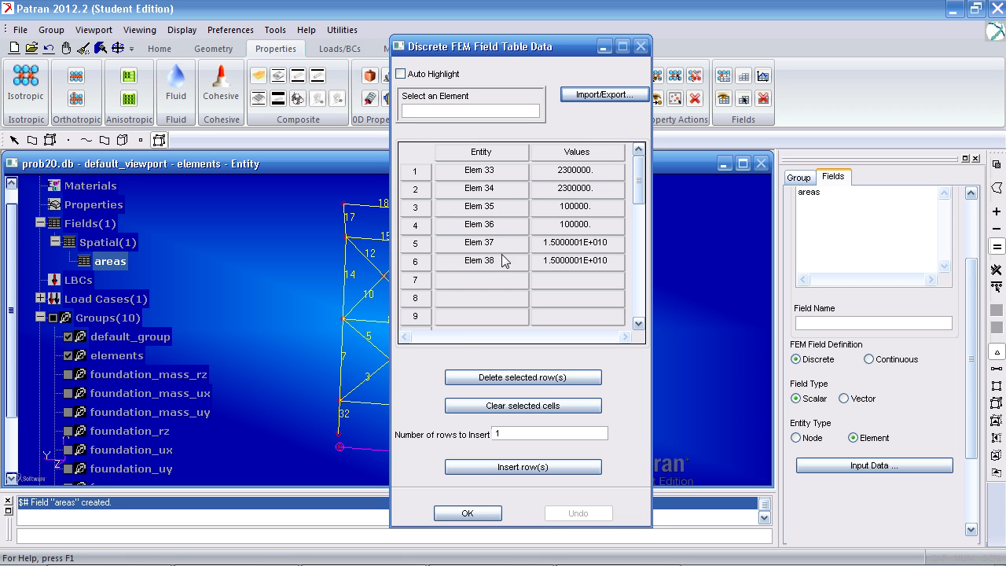
{"action": "left_click", "coordinate": [467, 513]}
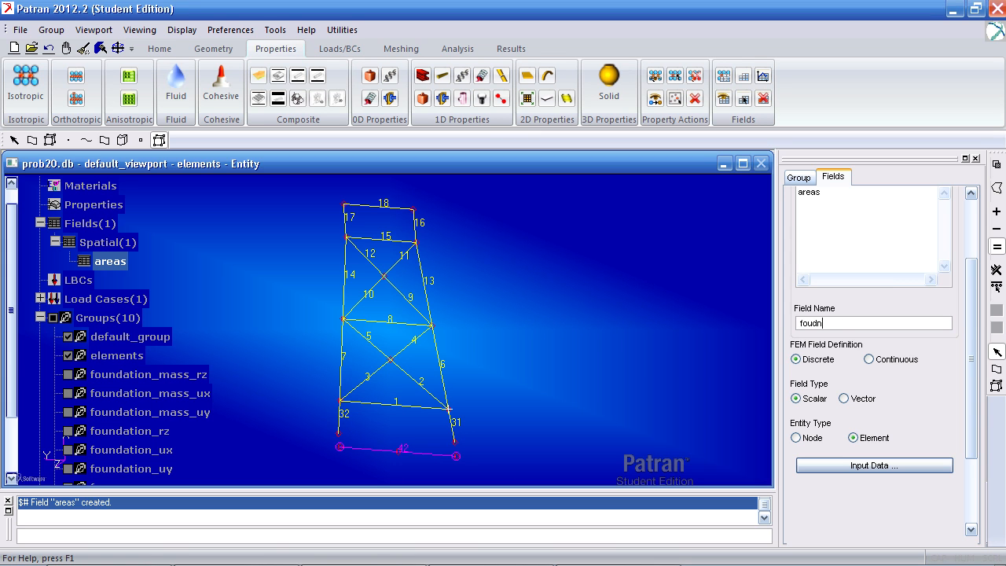
{"action": "type", "text": "foundation_stiffnesses"}
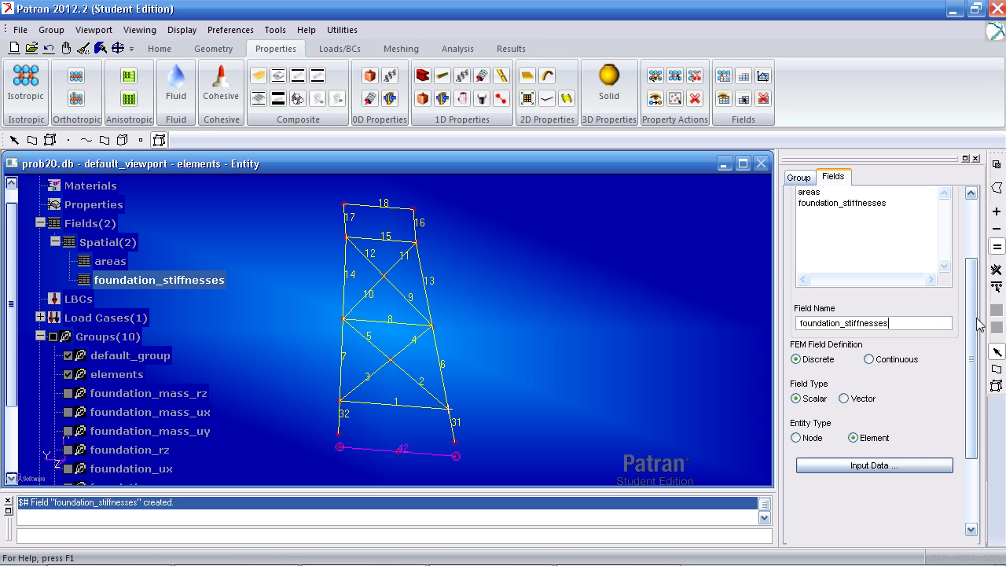
Step: Import inertias.csv into the element field table, review the imported rows and create the discrete scalar field inertias
{"action": "left_click_drag", "start_coordinate": [890, 323], "coordinate": [784, 318]}
{"action": "key", "text": "BackSpace"}
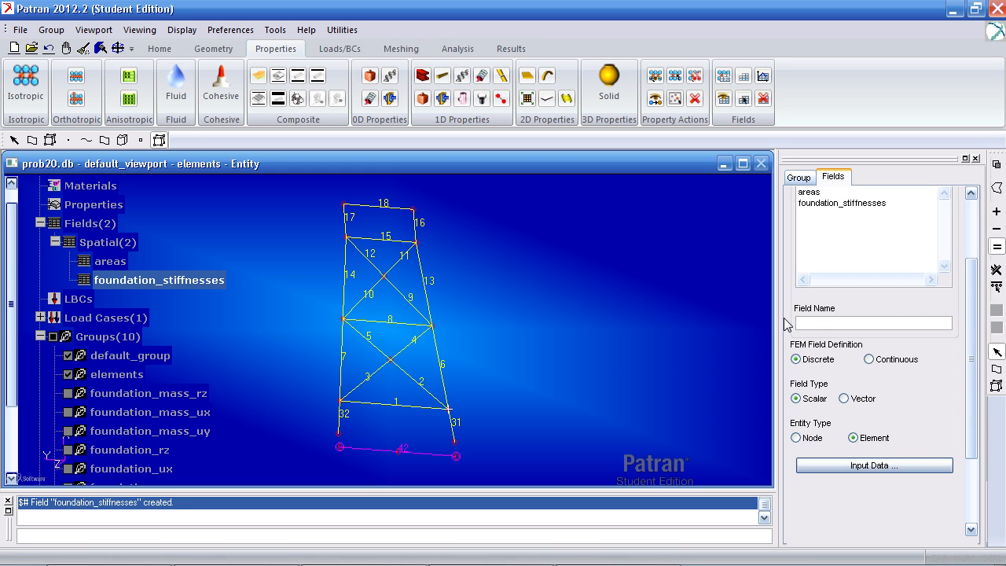
{"action": "left_click", "coordinate": [877, 467]}
{"action": "left_click", "coordinate": [605, 96]}
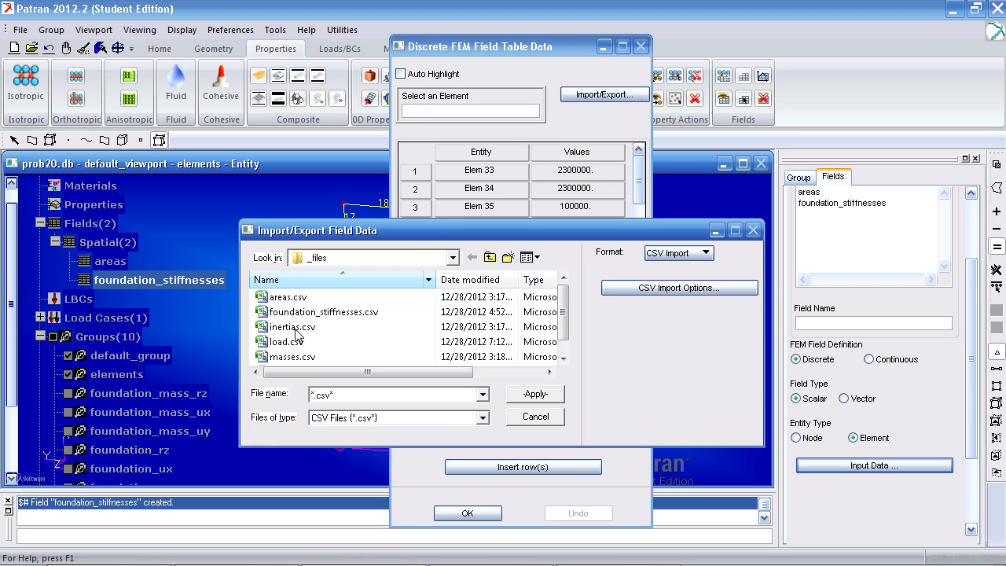
{"action": "double_click", "coordinate": [293, 327]}
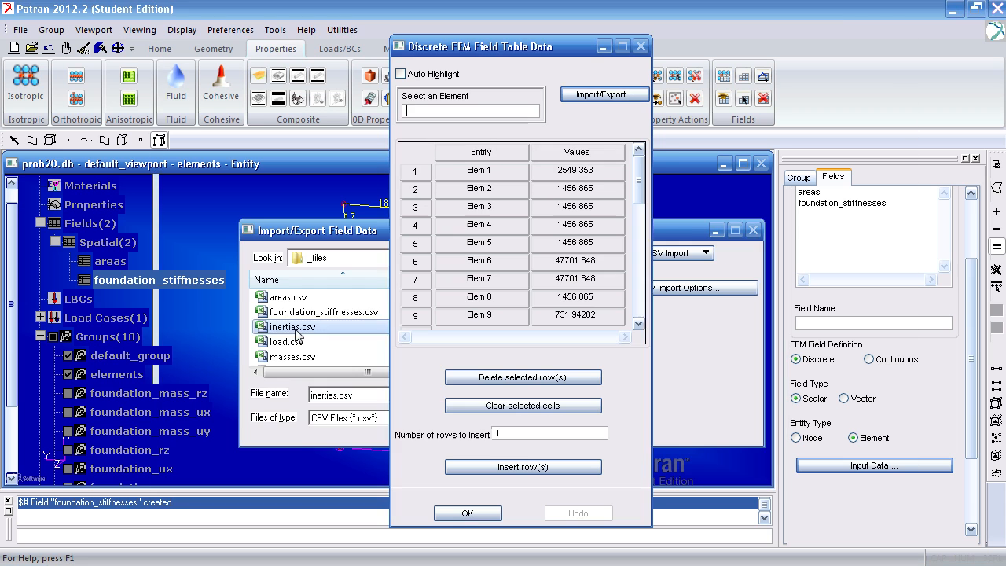
{"action": "left_click_drag", "start_coordinate": [638, 179], "coordinate": [627, 275]}
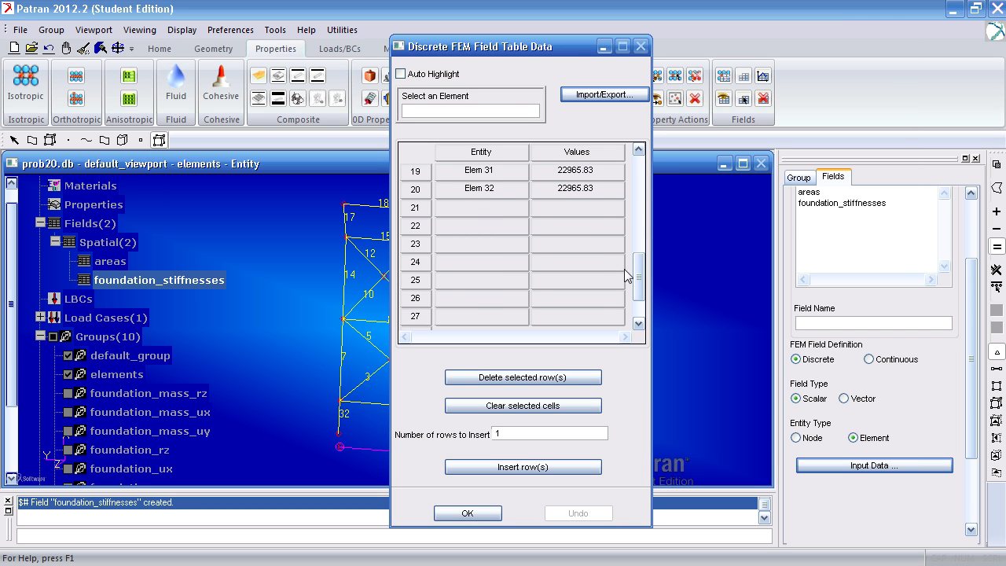
{"action": "left_click", "coordinate": [416, 192]}
{"action": "left_click_drag", "start_coordinate": [638, 271], "coordinate": [638, 230]}
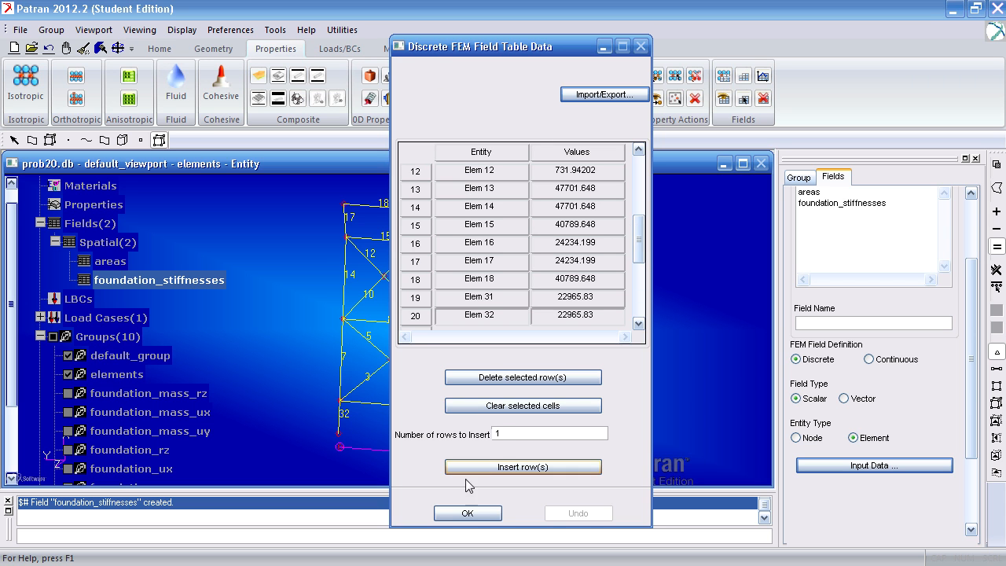
{"action": "left_click", "coordinate": [466, 512]}
{"action": "left_click", "coordinate": [853, 324]}
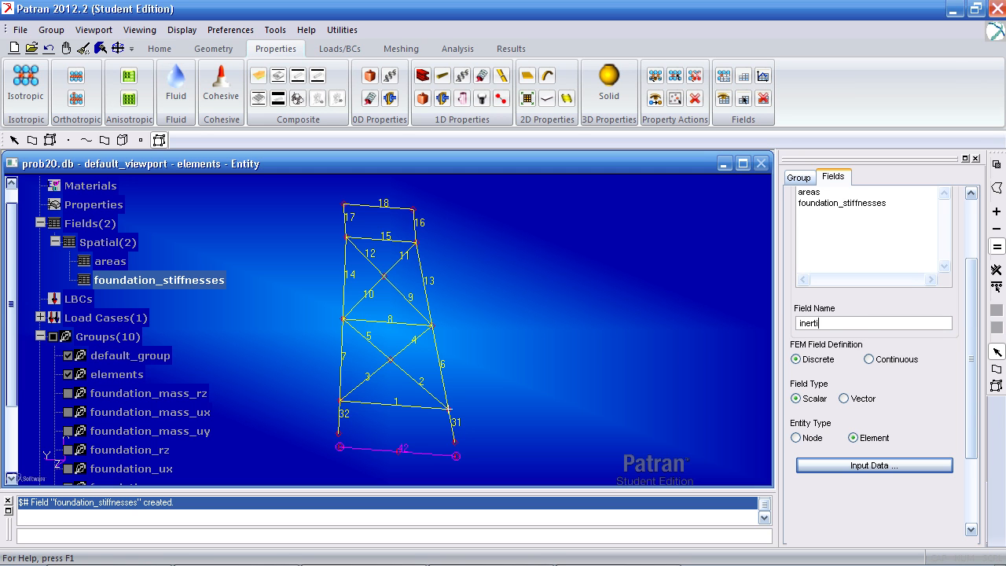
{"action": "key", "text": "Return"}
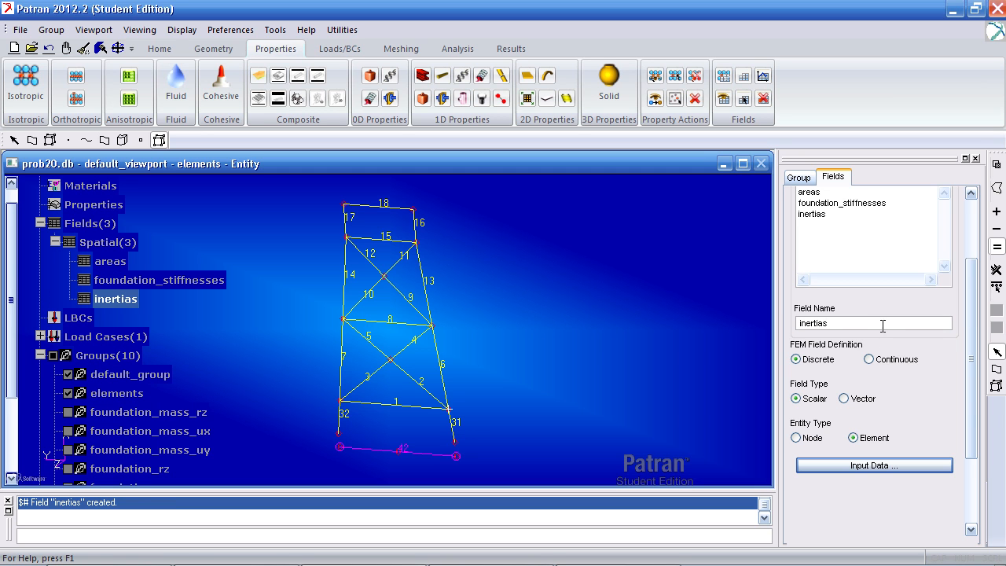
Step: Import masses.csv into the element field table, review its rows and create the discrete scalar field masses
{"action": "left_click", "coordinate": [878, 467]}
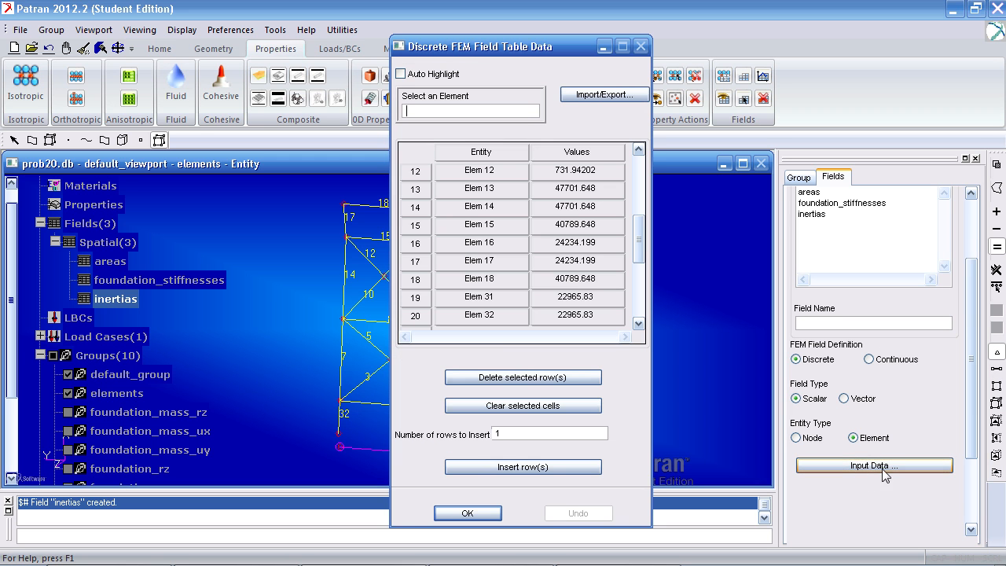
{"action": "left_click", "coordinate": [589, 95]}
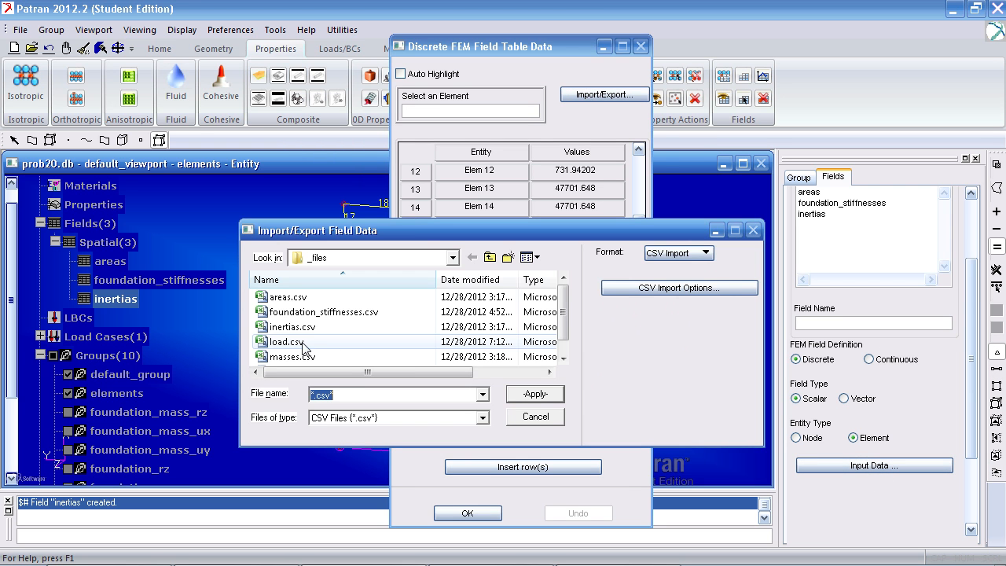
{"action": "scroll", "coordinate": [283, 346], "scroll_direction": "down", "scroll_amount": 1}
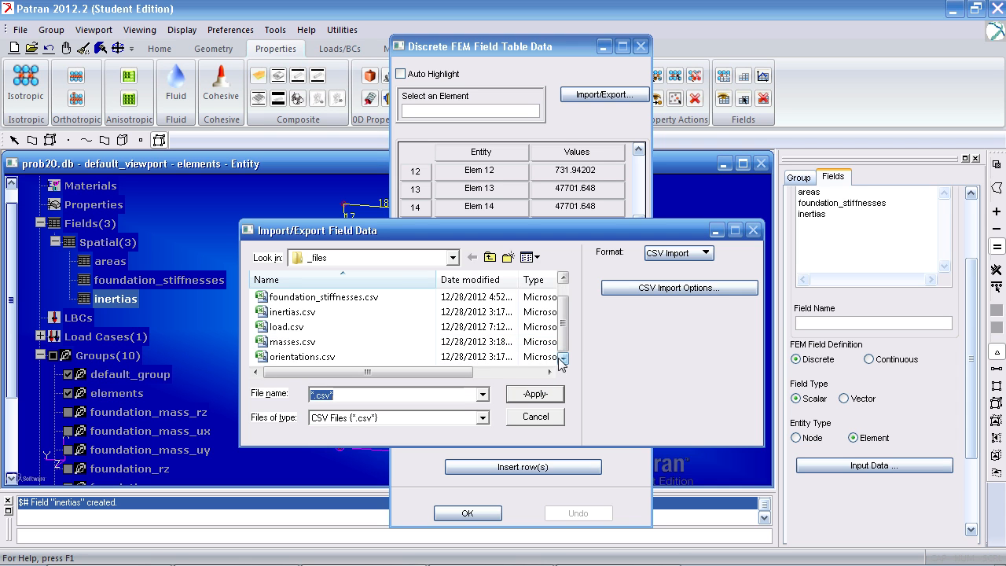
{"action": "double_click", "coordinate": [275, 342]}
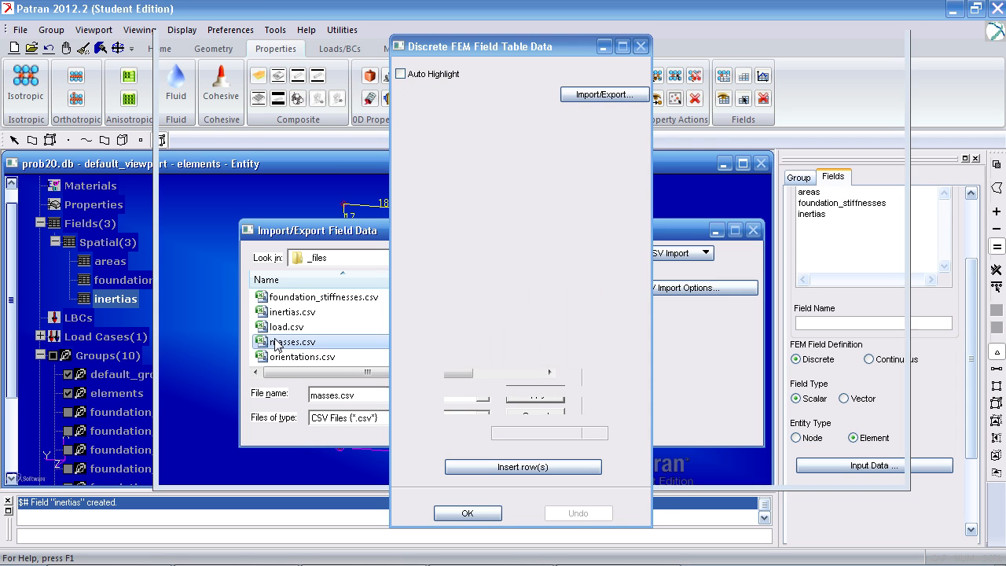
{"action": "left_click_drag", "start_coordinate": [638, 240], "coordinate": [639, 202]}
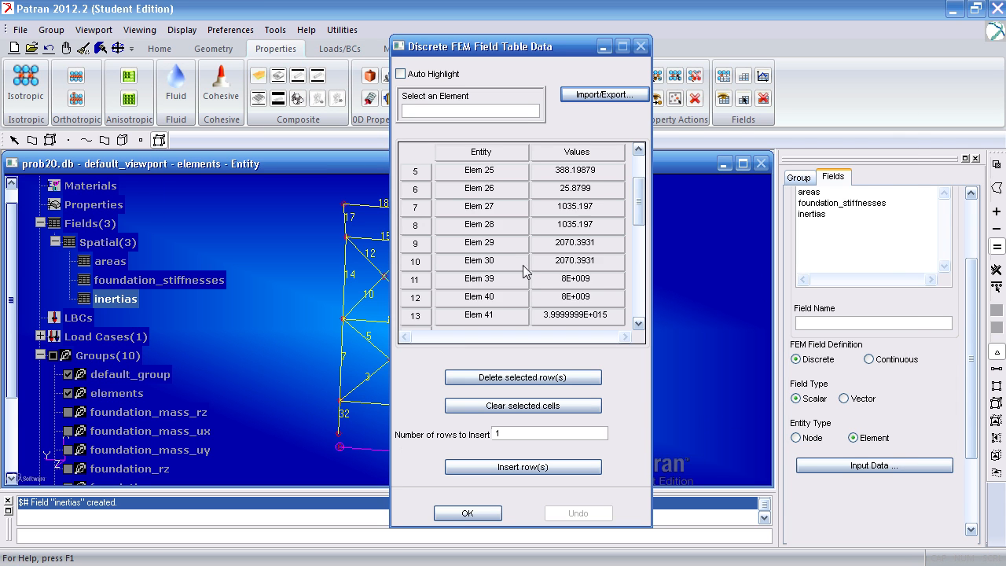
{"action": "left_click", "coordinate": [466, 514]}
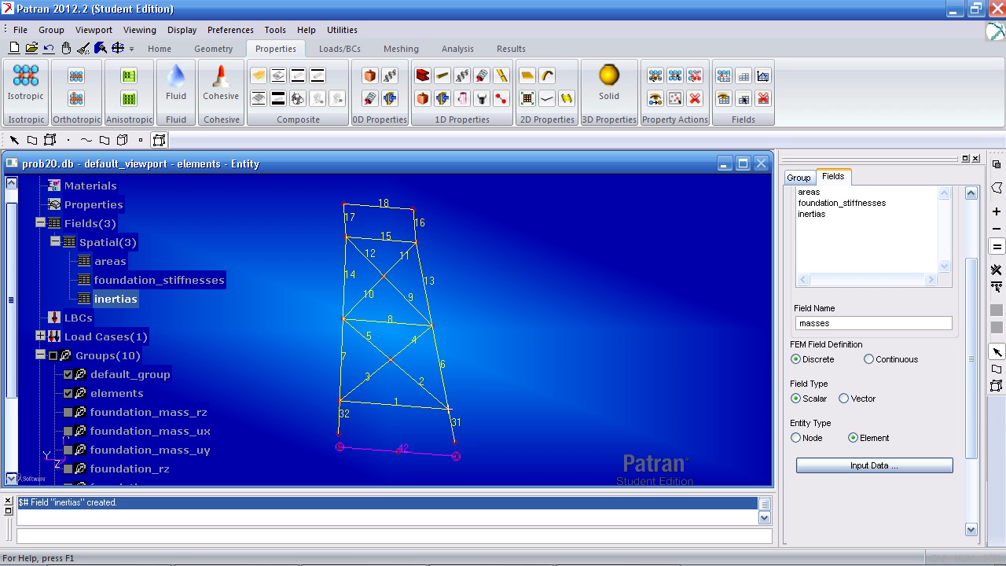
{"action": "key", "text": "Return"}
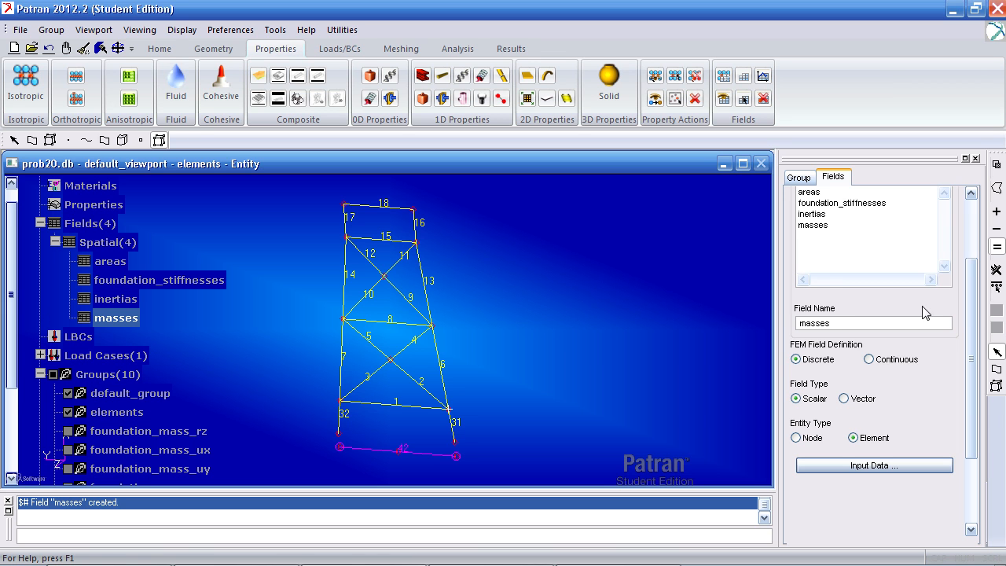
Step: Try to import orientations.csv as scalar element values, decline continuing with the invalid data and close the table
{"action": "left_click_drag", "start_coordinate": [893, 323], "coordinate": [799, 323]}
{"action": "key", "text": "BackSpace"}
{"action": "left_click", "coordinate": [862, 466]}
{"action": "left_click", "coordinate": [609, 97]}
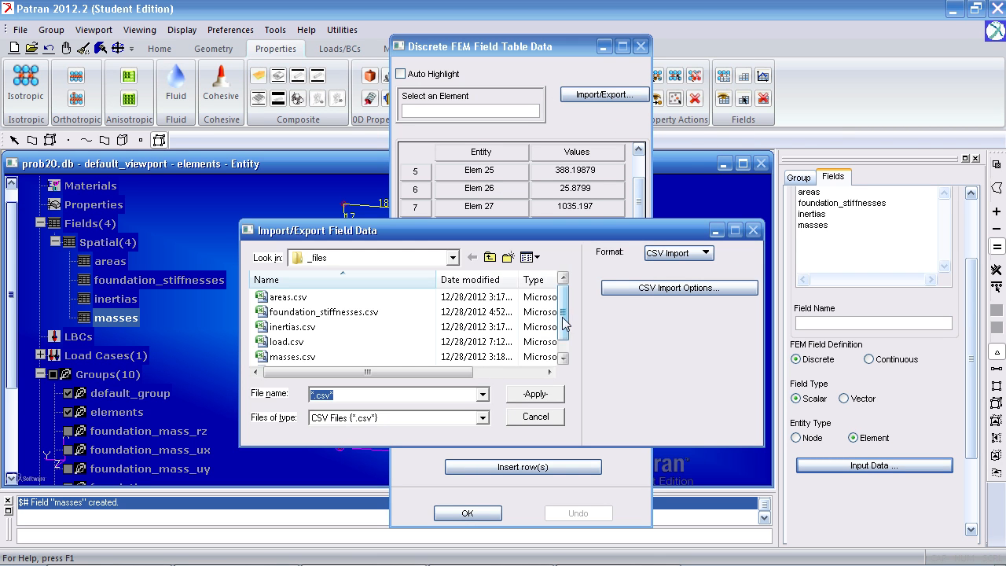
{"action": "scroll", "coordinate": [564, 313], "scroll_direction": "down", "scroll_amount": 1}
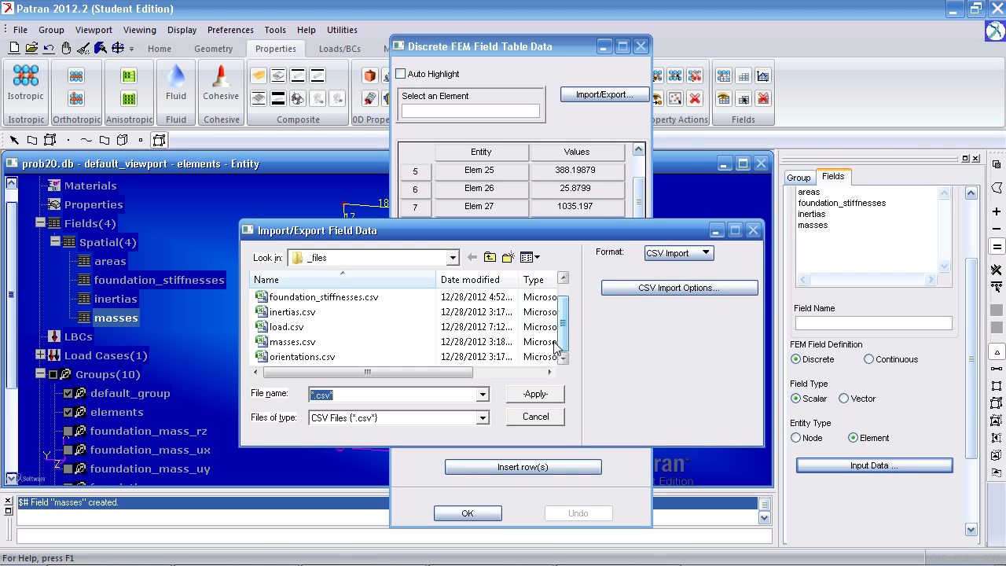
{"action": "double_click", "coordinate": [305, 360]}
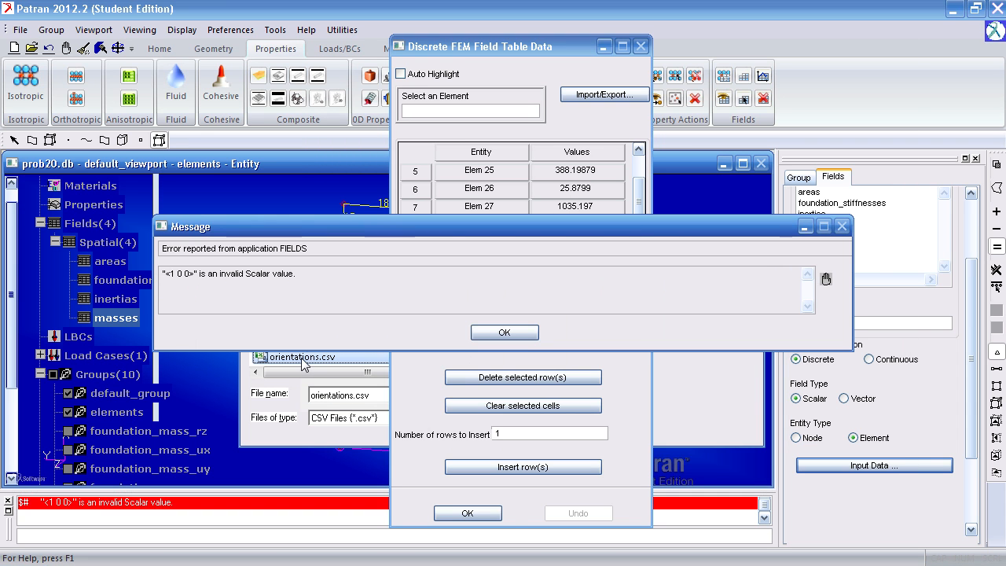
{"action": "left_click_drag", "start_coordinate": [370, 278], "coordinate": [156, 270]}
{"action": "left_click", "coordinate": [473, 330]}
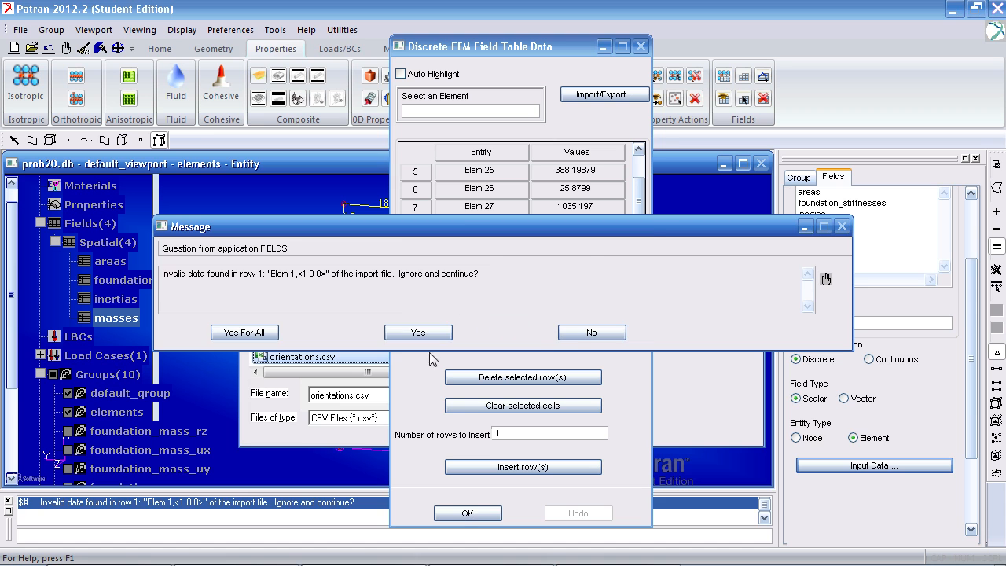
{"action": "left_click", "coordinate": [591, 333]}
{"action": "left_click", "coordinate": [468, 513]}
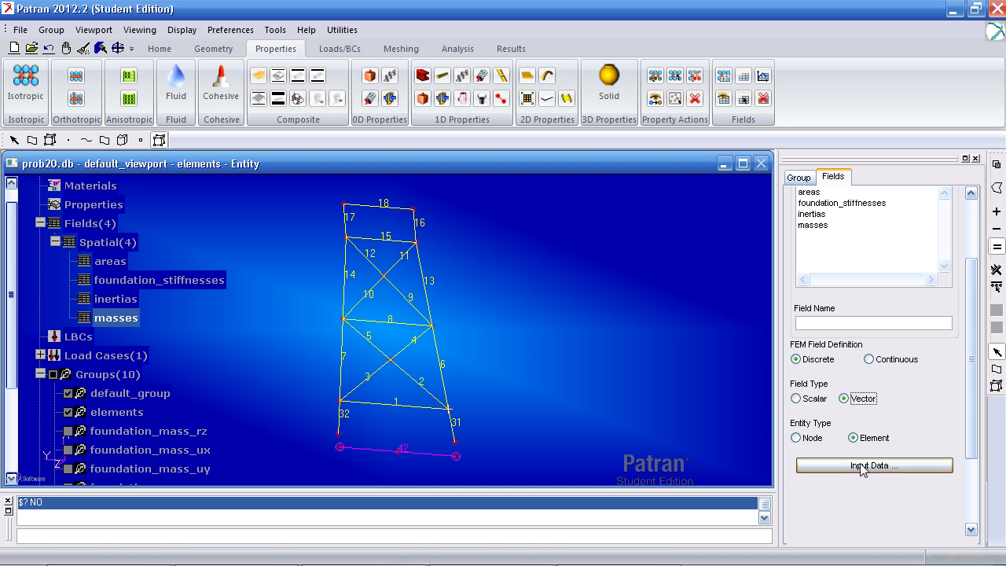
Step: Create a discrete vector element field named orientations from orientations.csv, checking the imported rows
{"action": "left_click", "coordinate": [849, 323]}
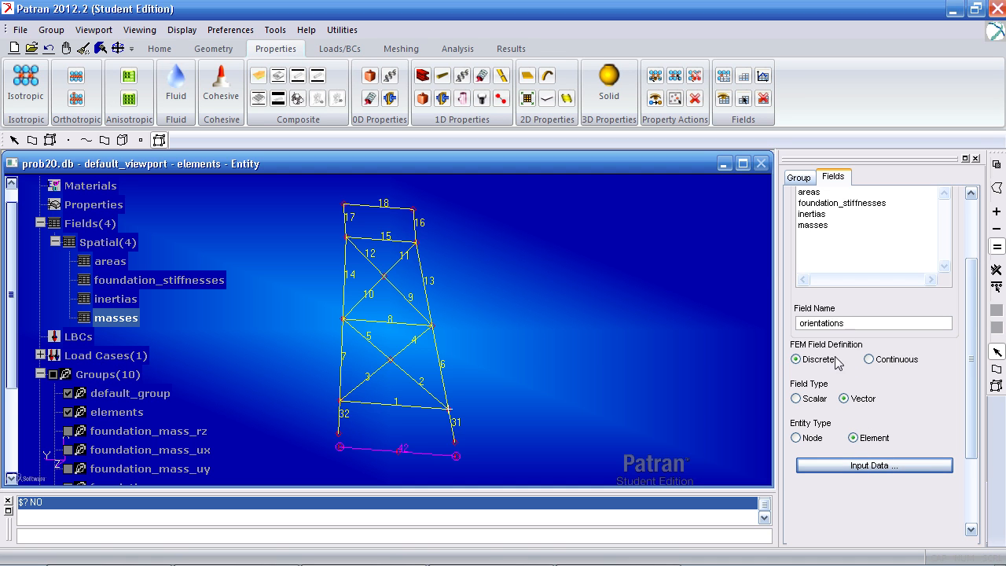
{"action": "left_click", "coordinate": [866, 465]}
{"action": "left_click", "coordinate": [592, 96]}
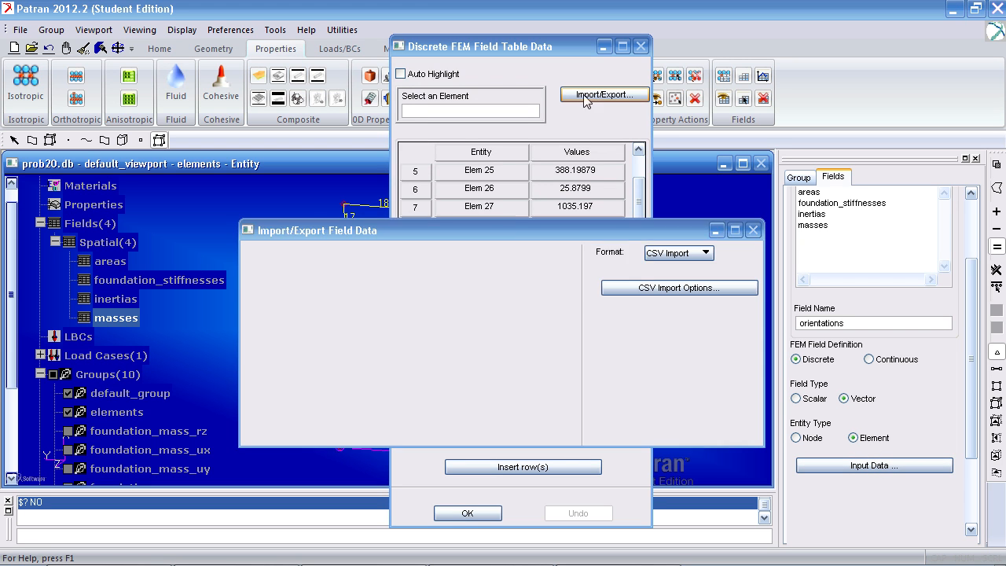
{"action": "scroll", "coordinate": [568, 305], "scroll_direction": "down", "scroll_amount": 1}
{"action": "double_click", "coordinate": [336, 360]}
{"action": "scroll", "coordinate": [639, 216], "scroll_direction": "down", "scroll_amount": 1}
{"action": "left_click_drag", "start_coordinate": [639, 216], "coordinate": [639, 285]}
{"action": "left_click", "coordinate": [468, 513]}
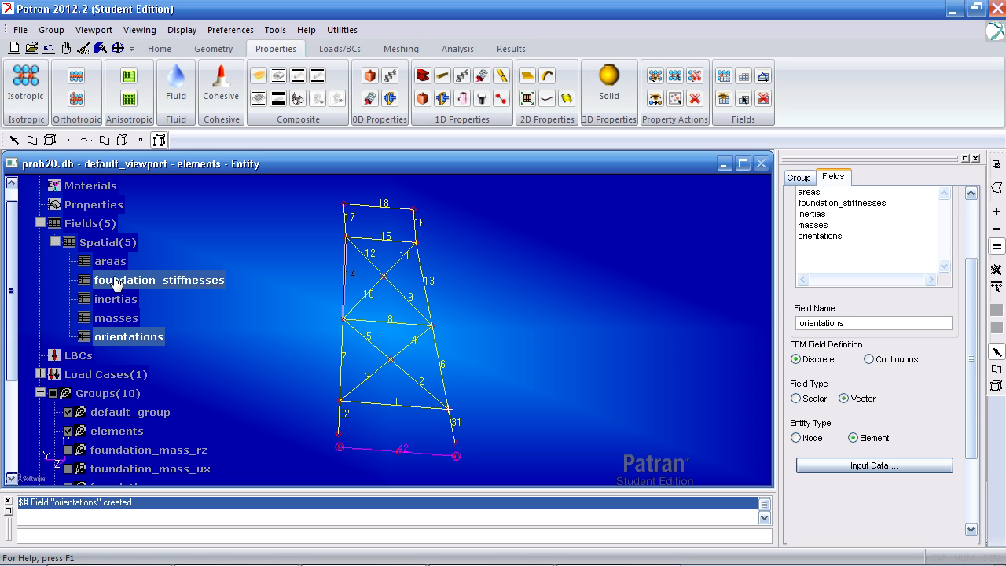
Step: Switch to the _files folder and examine inertias.csv in Notepad++, saving node_locations.txt when closing the editor
{"action": "left_click", "coordinate": [953, 10]}
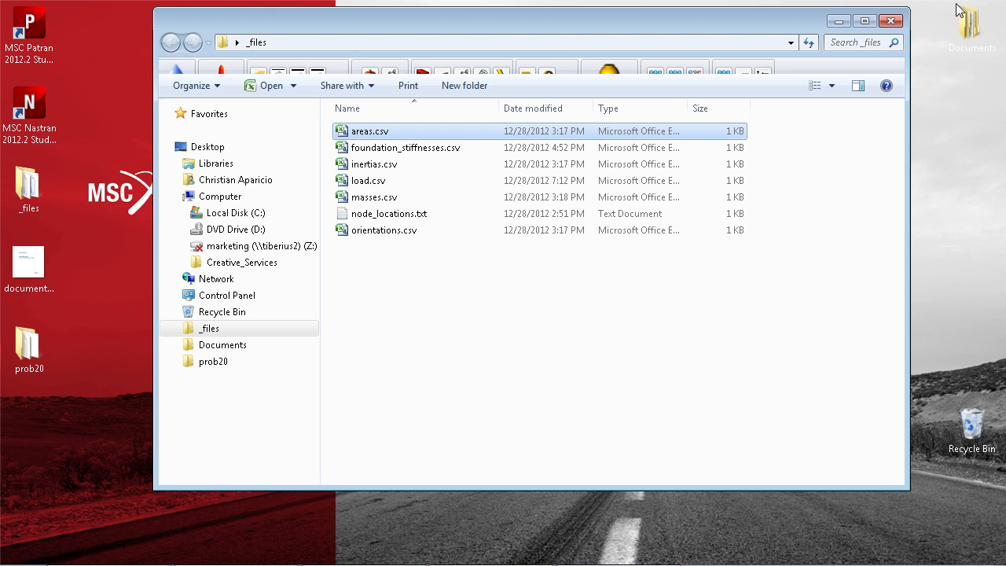
{"action": "right_click", "coordinate": [367, 164]}
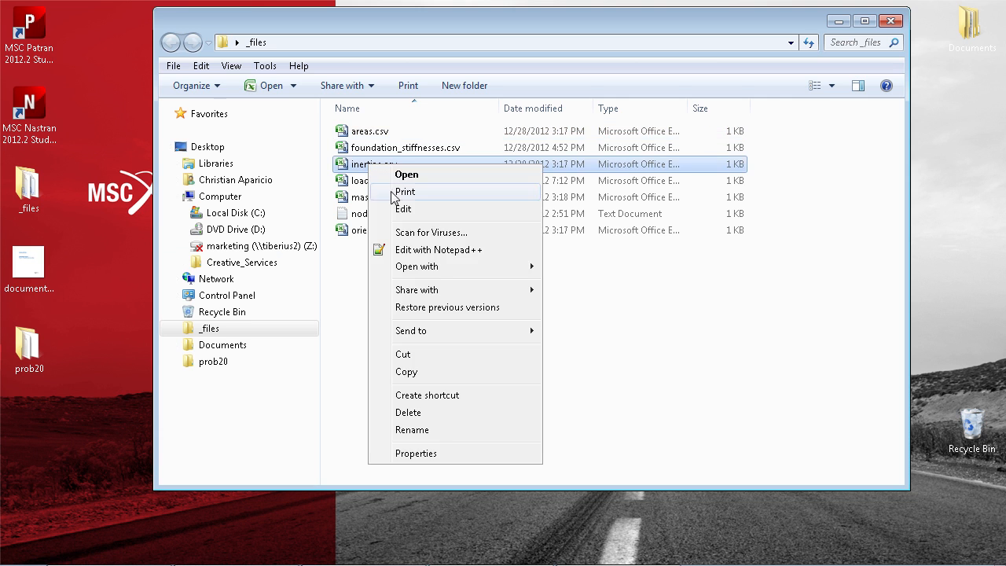
{"action": "left_click", "coordinate": [401, 248]}
{"action": "left_click_drag", "start_coordinate": [82, 128], "coordinate": [60, 321]}
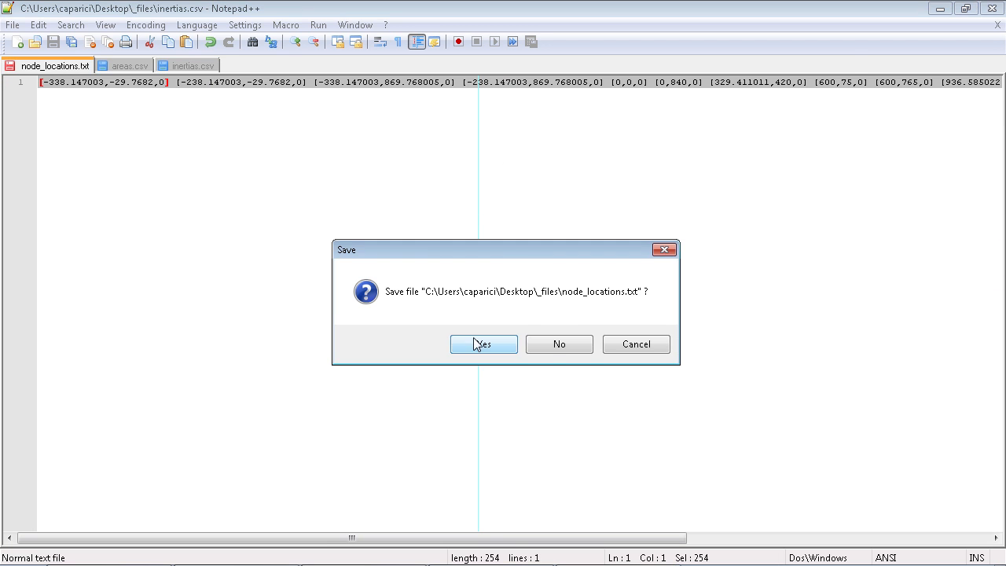
{"action": "left_click", "coordinate": [477, 344]}
Step: Examine the element rows of masses.csv and orientations.csv in Notepad++ and return to Patran
{"action": "right_click", "coordinate": [366, 197]}
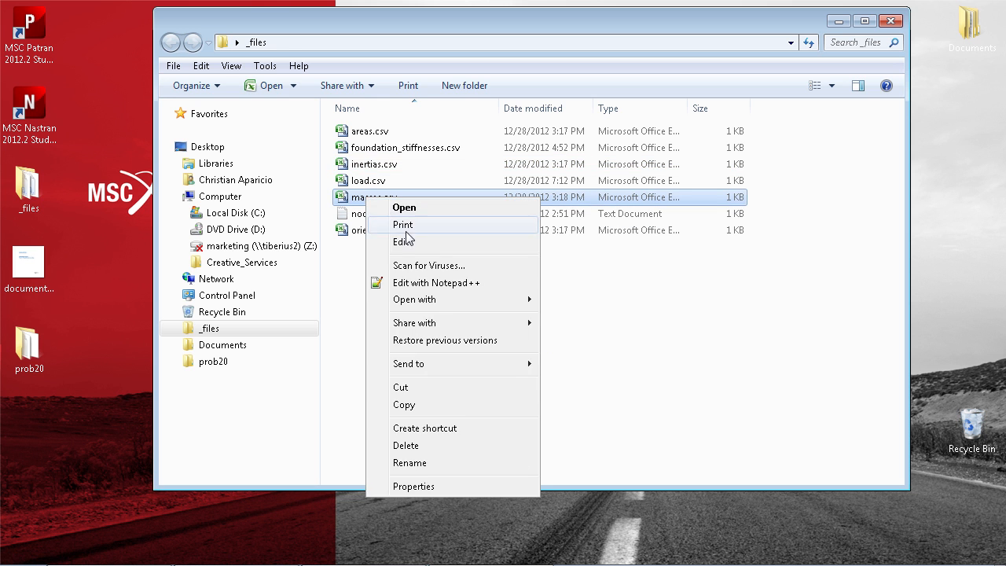
{"action": "left_click", "coordinate": [418, 282]}
{"action": "left_click_drag", "start_coordinate": [130, 246], "coordinate": [81, 207]}
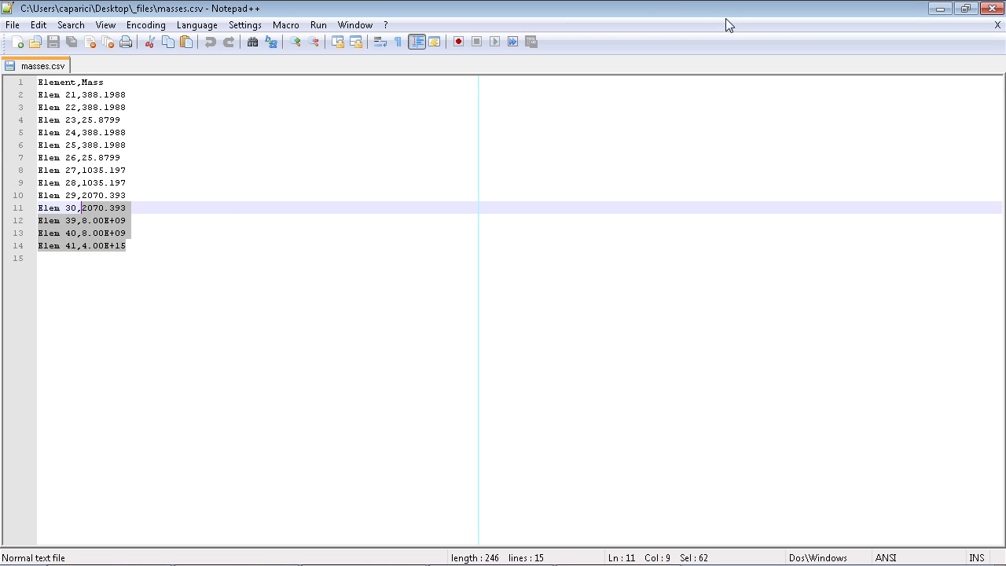
{"action": "left_click", "coordinate": [992, 8]}
{"action": "right_click", "coordinate": [381, 230]}
{"action": "left_click", "coordinate": [432, 317]}
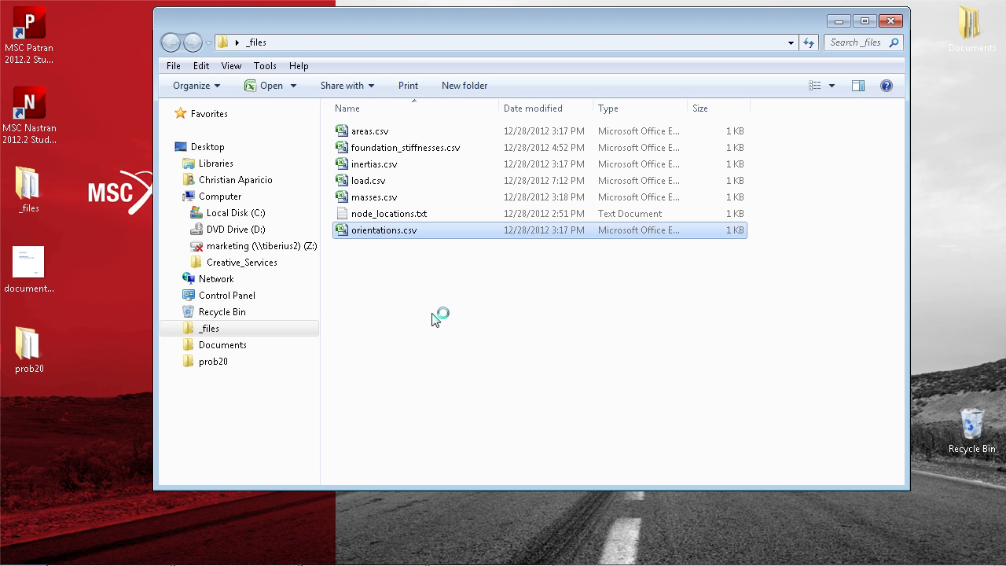
{"action": "left_click_drag", "start_coordinate": [191, 285], "coordinate": [68, 157]}
{"action": "left_click", "coordinate": [992, 8]}
{"action": "left_click", "coordinate": [366, 554]}
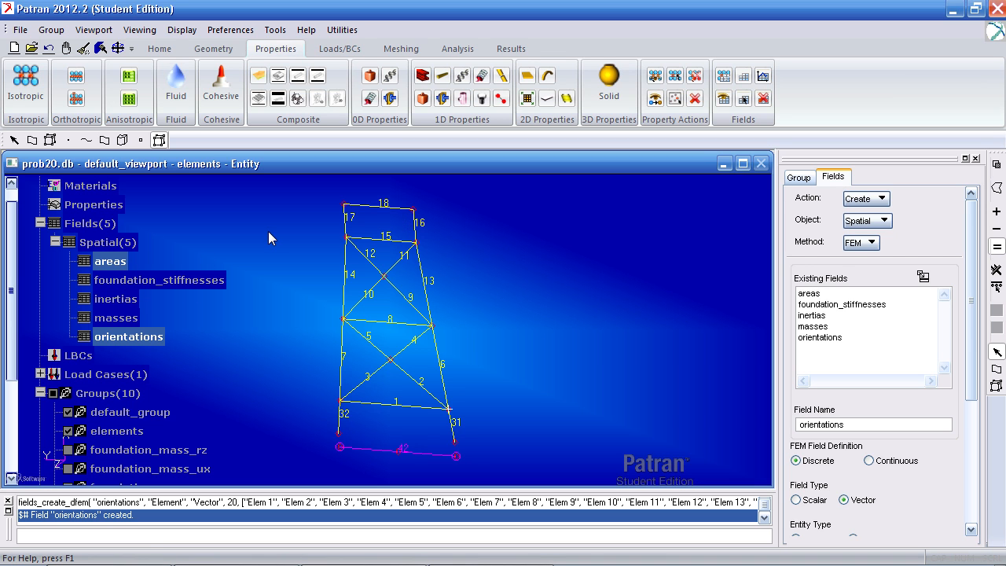
Step: Create a linear elastic isotropic material named mat with elastic modulus 30e6 and Poisson ratio .3
{"action": "left_click", "coordinate": [28, 109]}
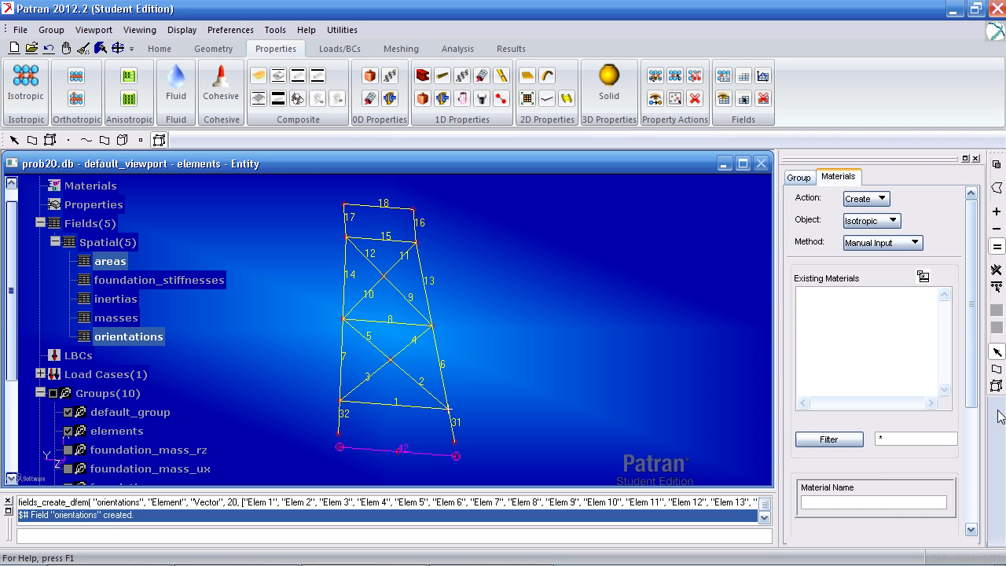
{"action": "left_click", "coordinate": [970, 415]}
{"action": "left_click_drag", "start_coordinate": [970, 415], "coordinate": [966, 499]}
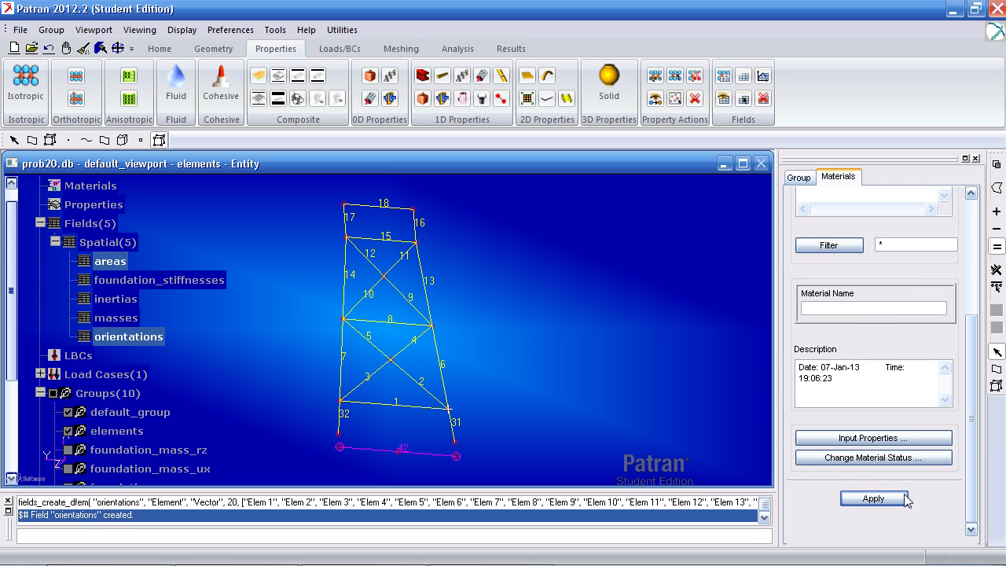
{"action": "left_click", "coordinate": [853, 308]}
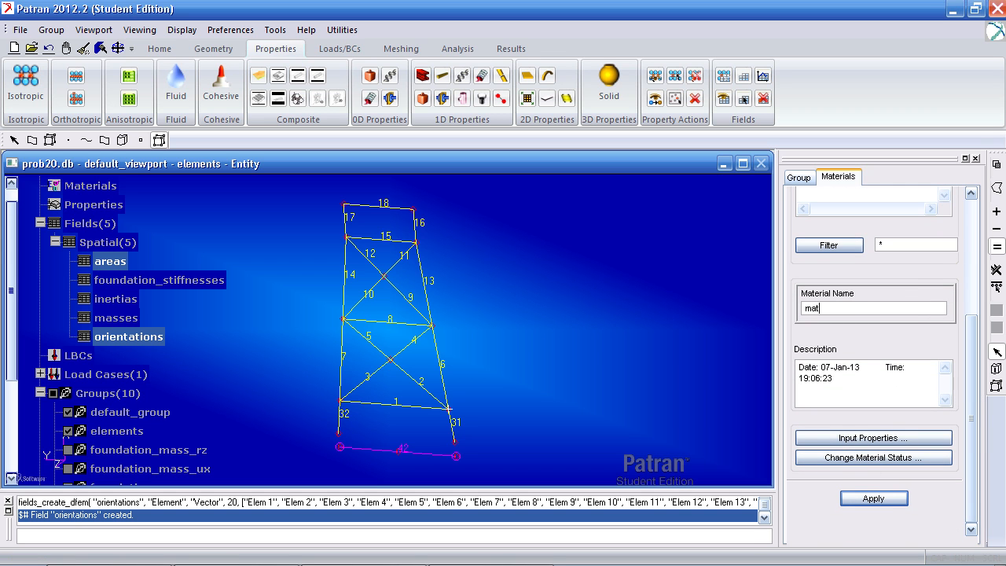
{"action": "left_click", "coordinate": [874, 438]}
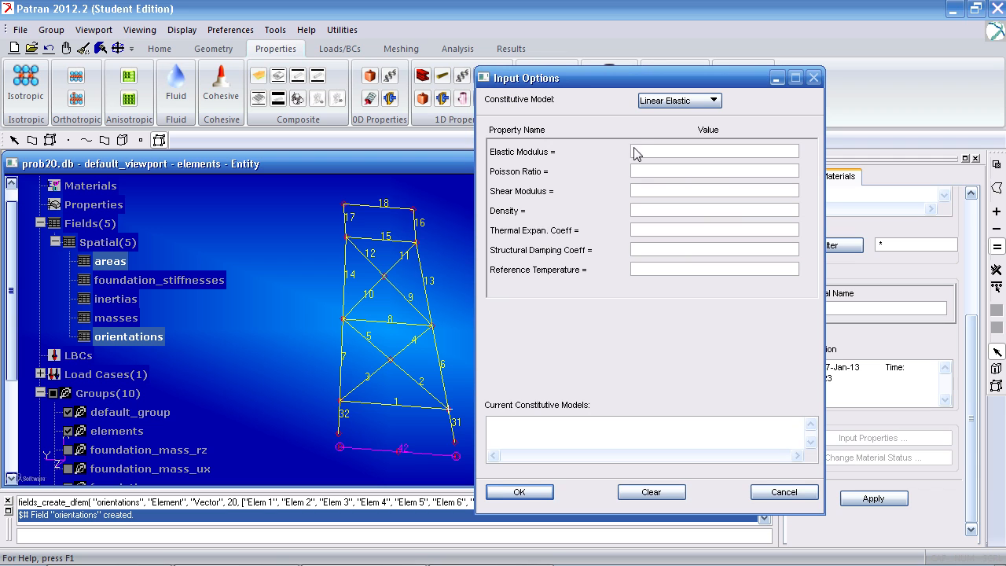
{"action": "left_click", "coordinate": [637, 150]}
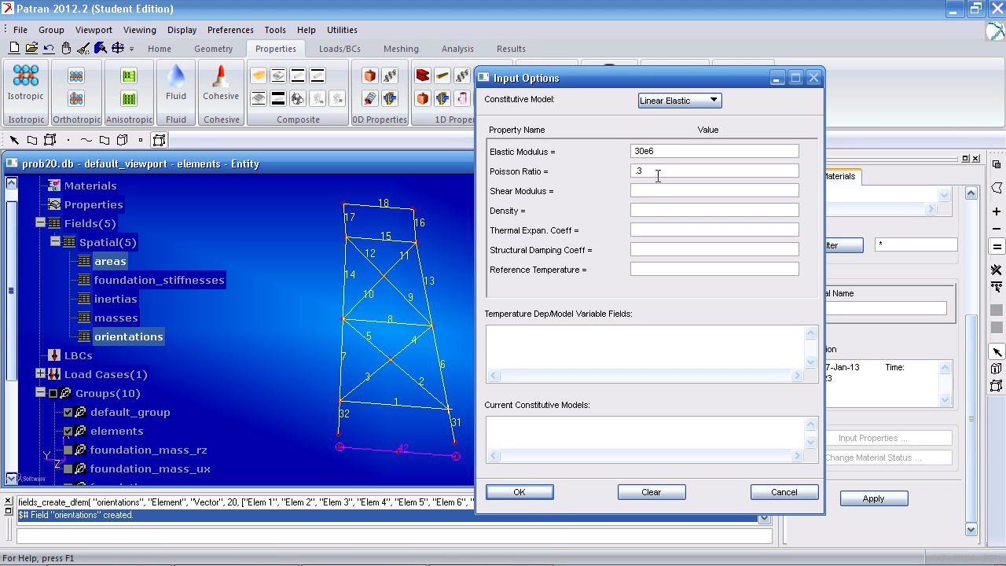
{"action": "left_click", "coordinate": [519, 493]}
{"action": "left_click", "coordinate": [862, 501]}
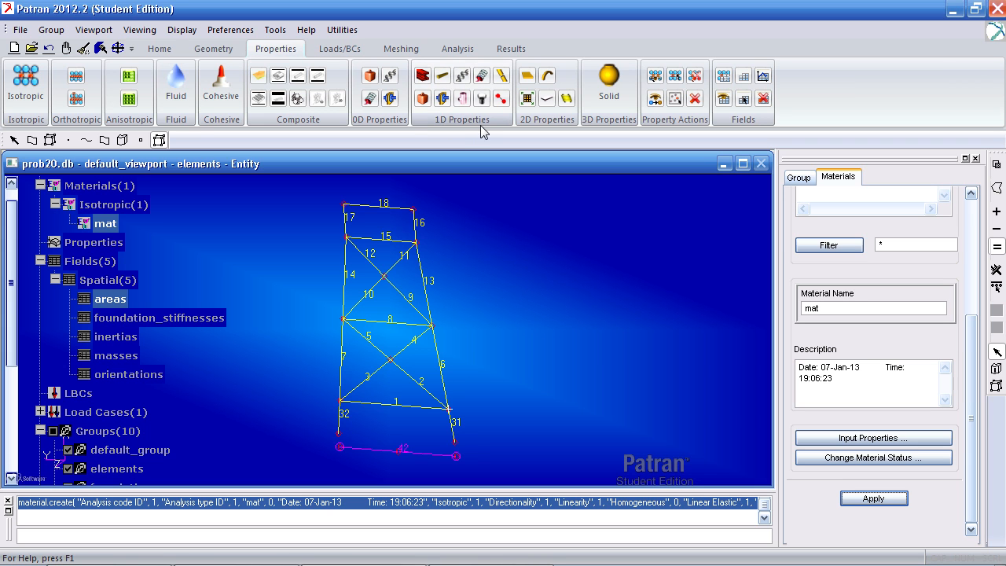
Step: Start a 1D general-section beam property set named beam_members and assign the material mat
{"action": "left_click", "coordinate": [422, 74]}
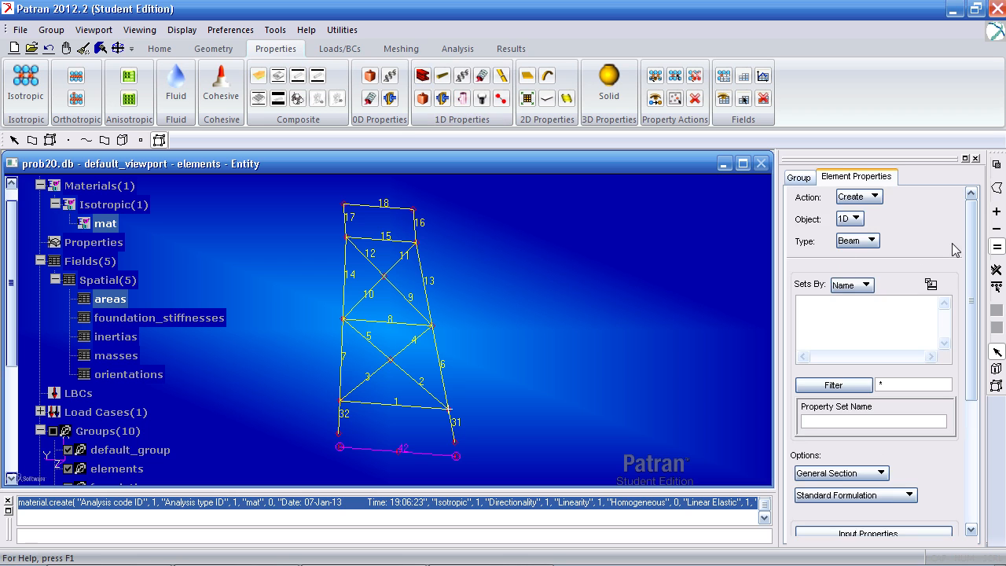
{"action": "scroll", "coordinate": [967, 269], "scroll_direction": "down", "scroll_amount": 2}
{"action": "scroll", "coordinate": [907, 323], "scroll_direction": "down", "scroll_amount": 2}
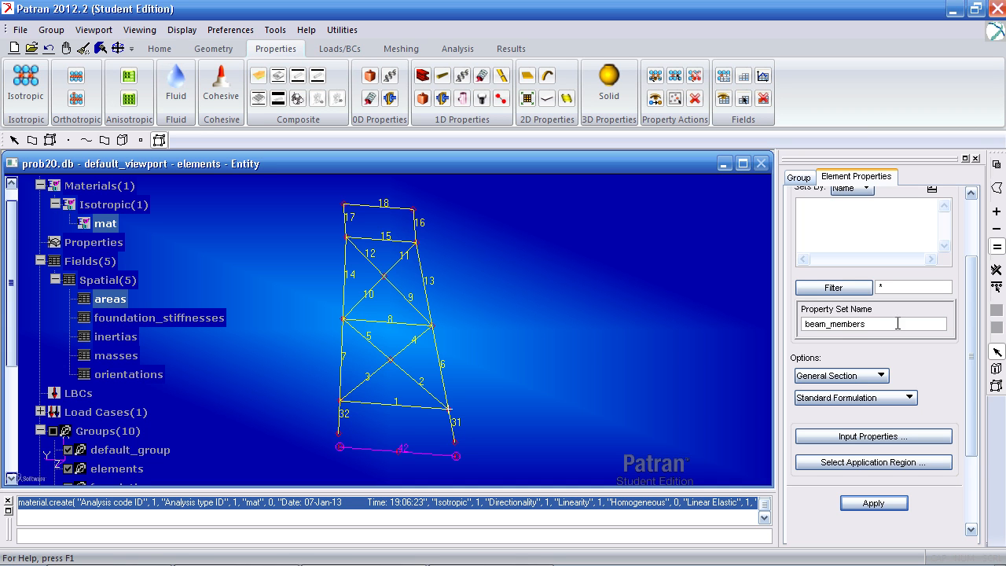
{"action": "left_click", "coordinate": [860, 437]}
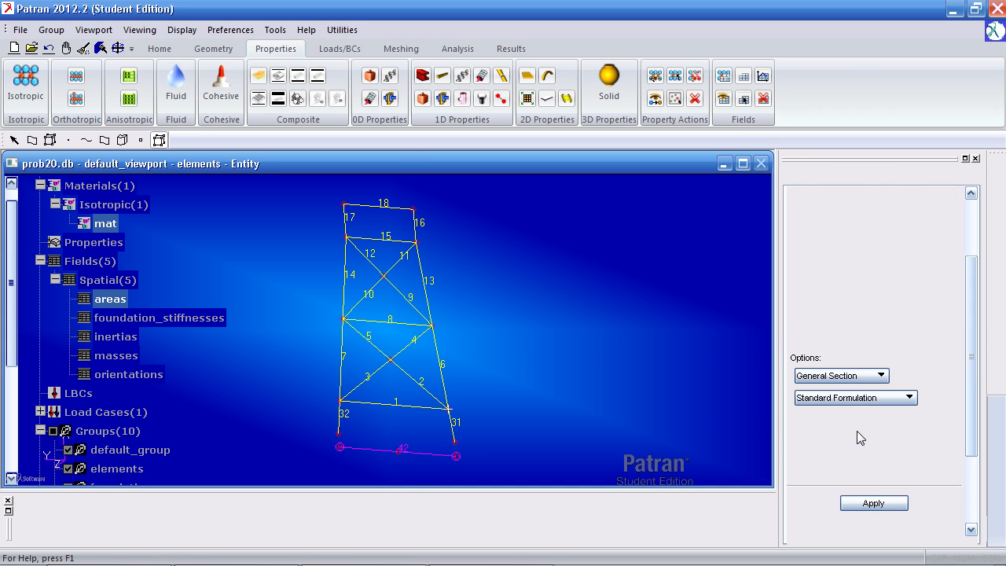
{"action": "left_click", "coordinate": [604, 170]}
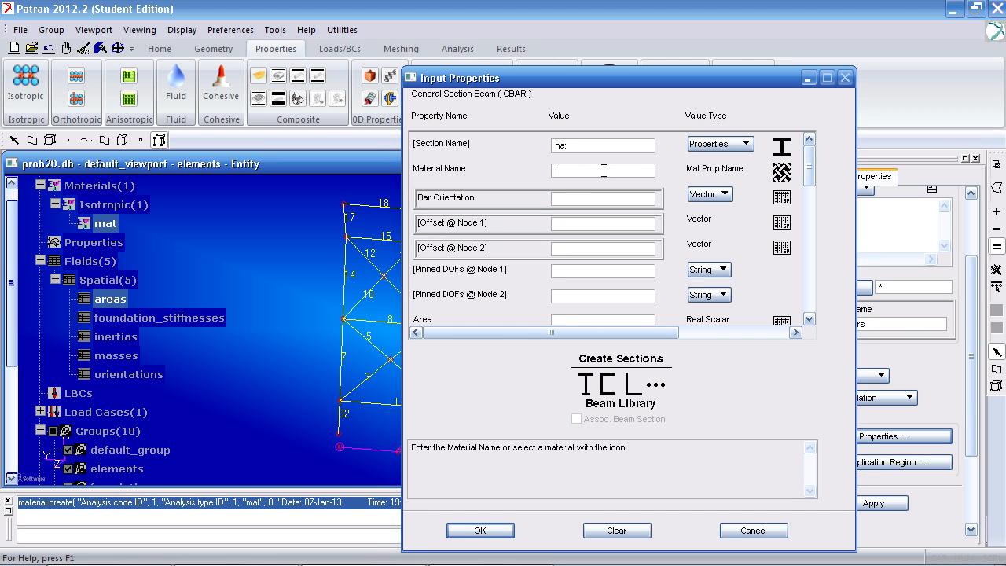
{"action": "left_click", "coordinate": [780, 172]}
{"action": "left_click", "coordinate": [850, 150]}
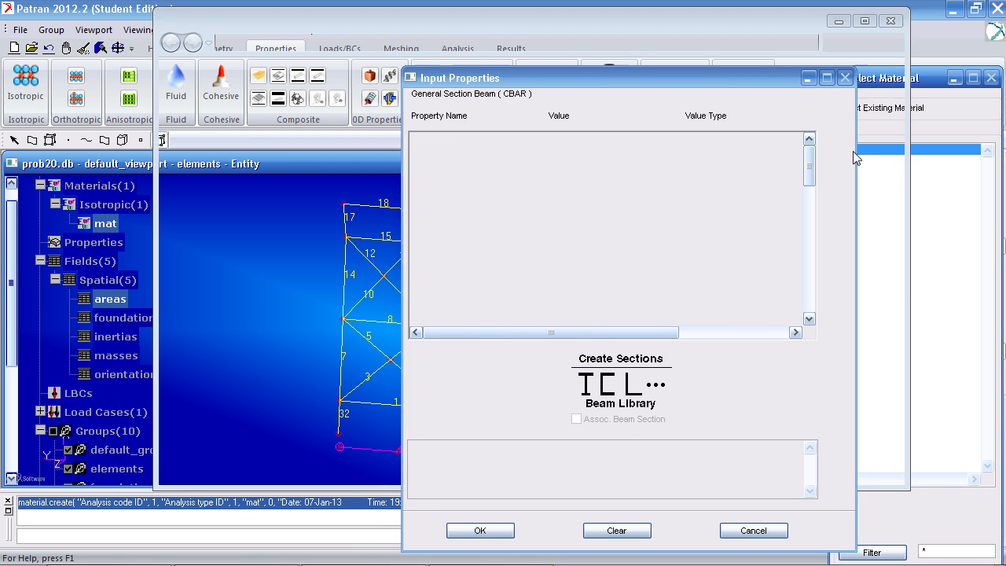
Step: Set the bar orientation of beam_members to the vector field orientations
{"action": "left_click", "coordinate": [645, 198]}
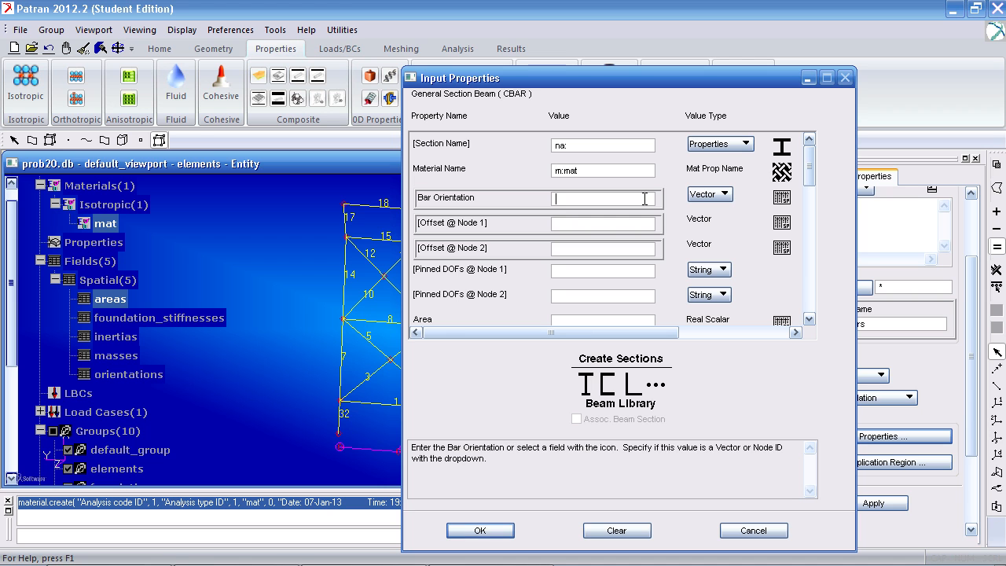
{"action": "left_click", "coordinate": [780, 199]}
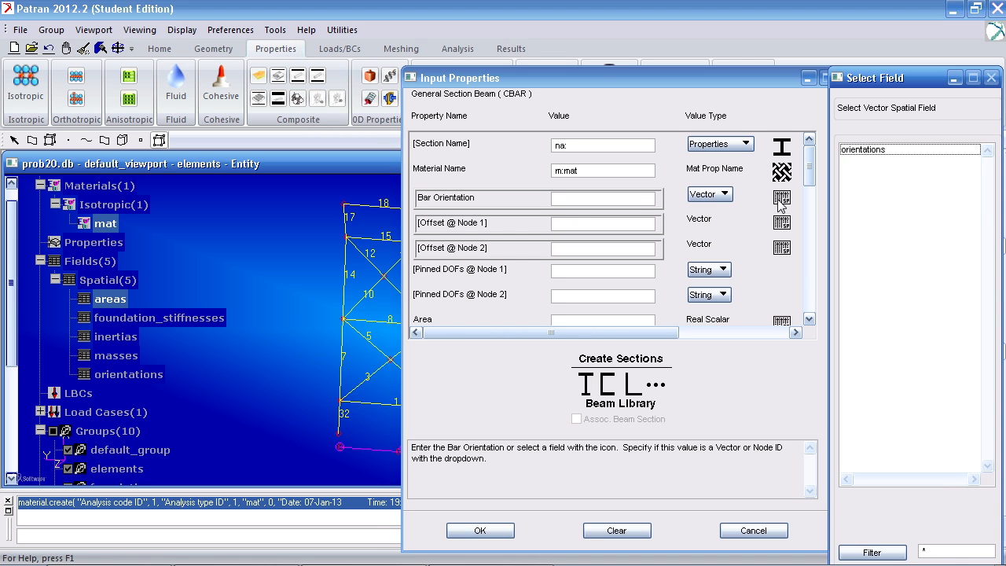
{"action": "double_click", "coordinate": [863, 150]}
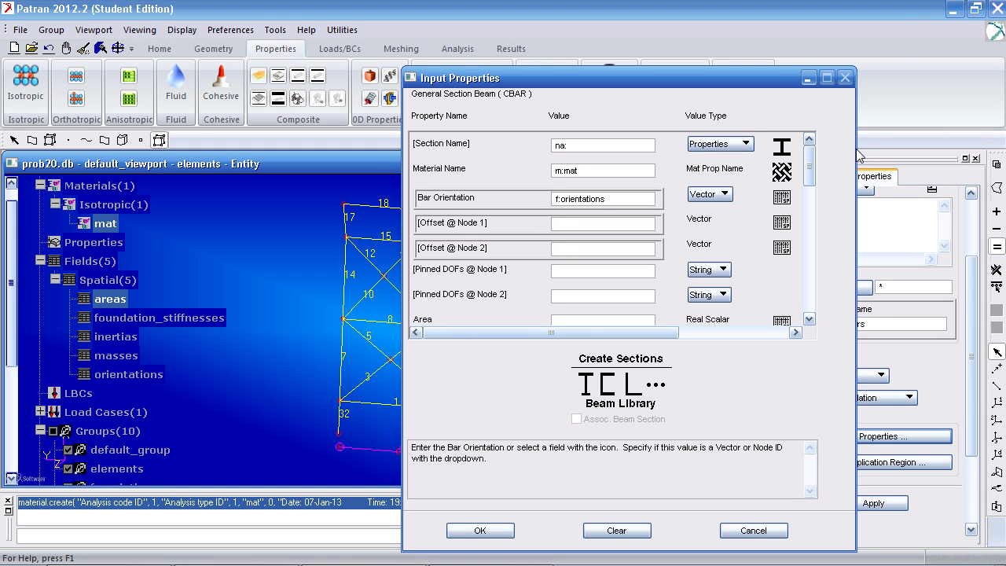
Step: Assign the areas field to the beam's Area and the inertias field to Inertia 1,1, and accept the input properties
{"action": "left_click", "coordinate": [808, 319]}
{"action": "left_click", "coordinate": [809, 319]}
{"action": "left_click", "coordinate": [604, 275]}
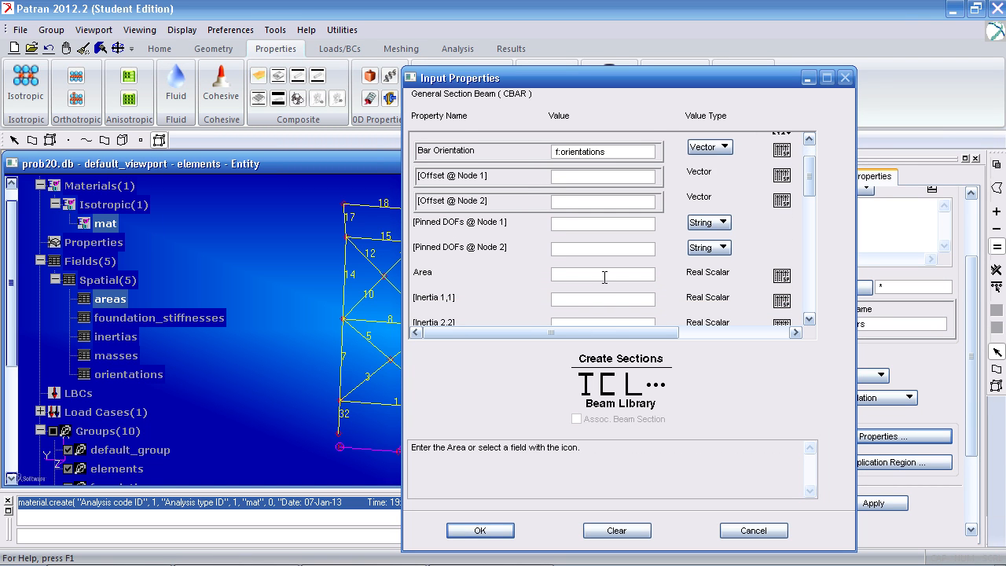
{"action": "left_click", "coordinate": [781, 275]}
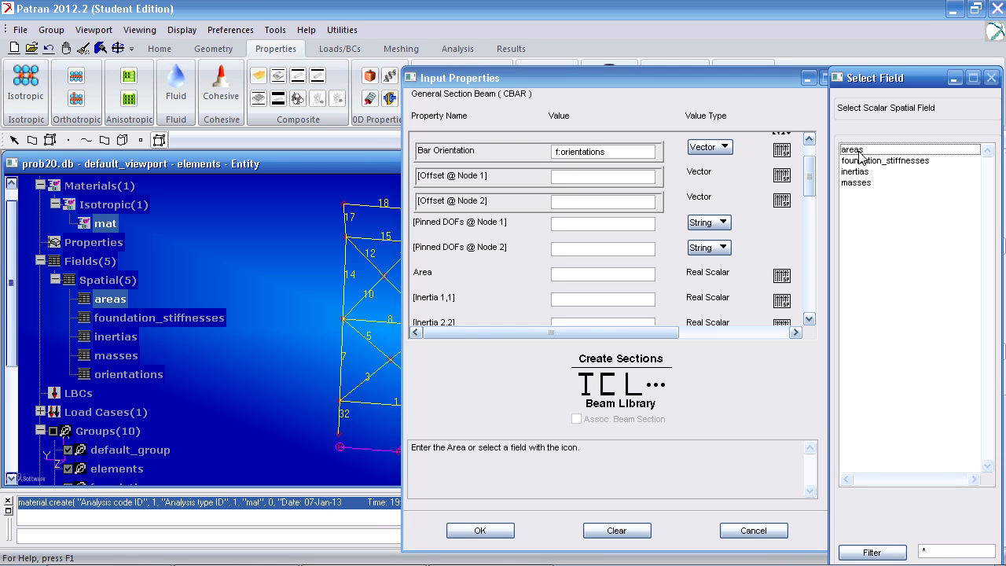
{"action": "double_click", "coordinate": [854, 150]}
{"action": "left_click", "coordinate": [587, 301]}
{"action": "left_click", "coordinate": [782, 301]}
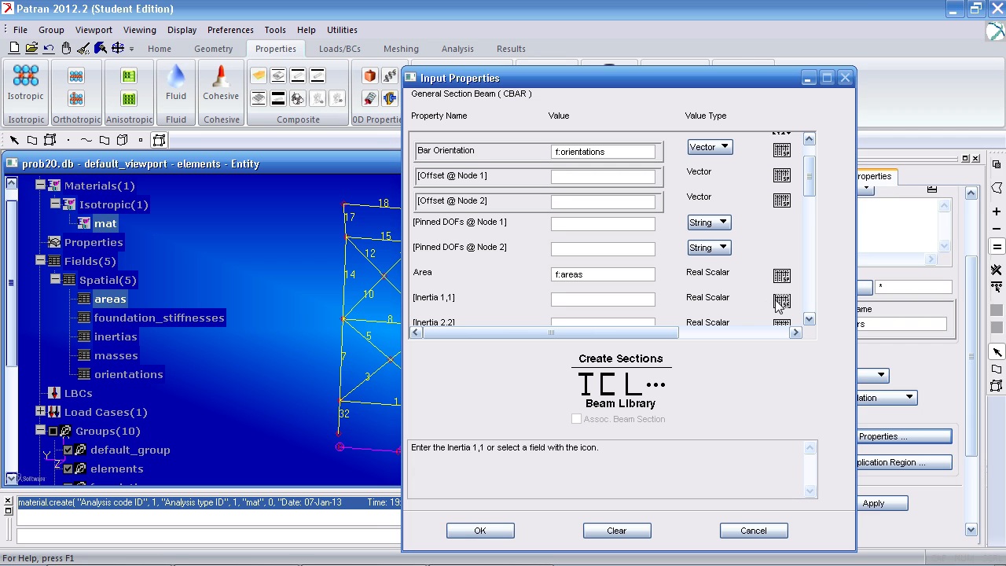
{"action": "double_click", "coordinate": [857, 172]}
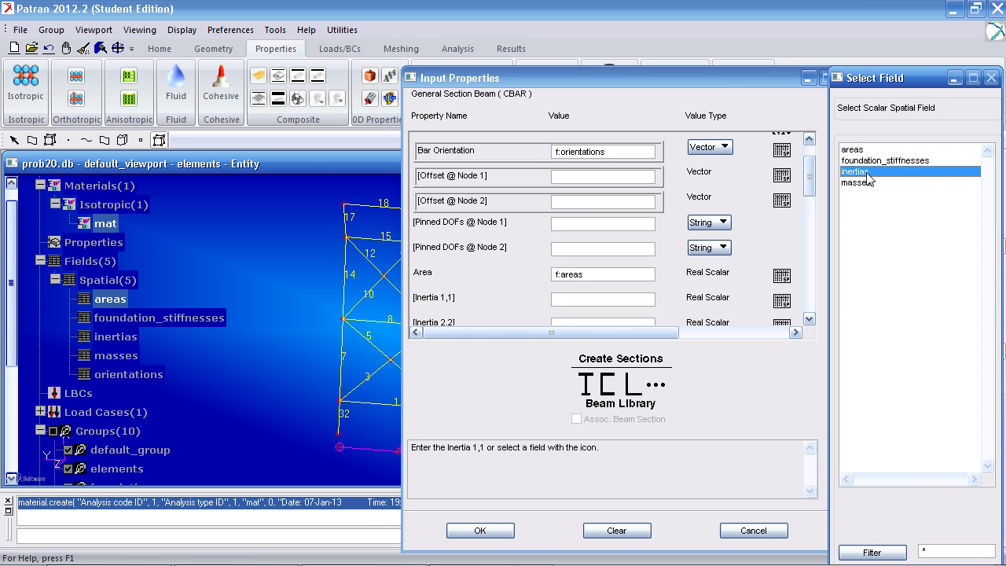
{"action": "left_click", "coordinate": [480, 531]}
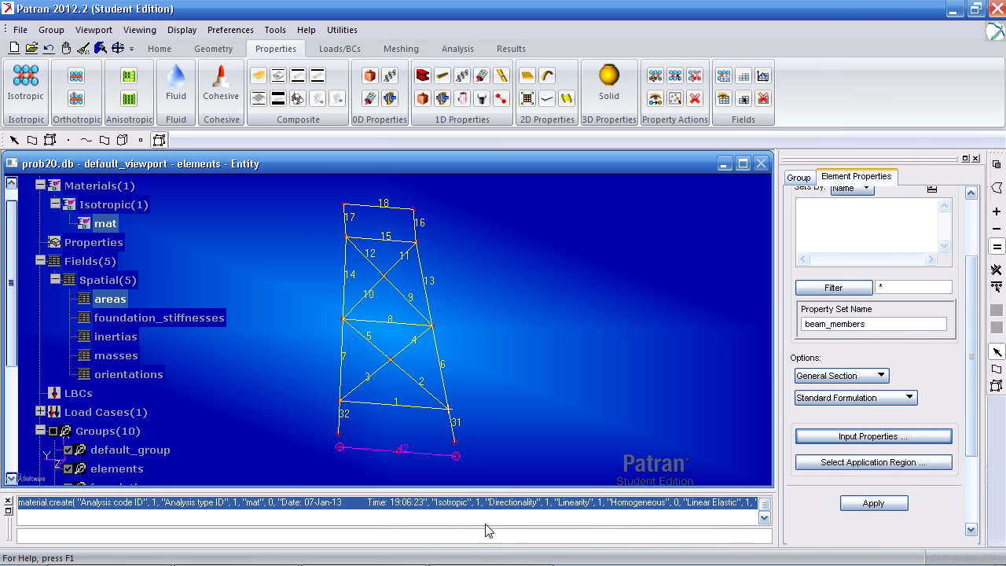
Step: Add beam elements 1:18 31 32 as the application region and create the beam_members property set
{"action": "left_click", "coordinate": [841, 462]}
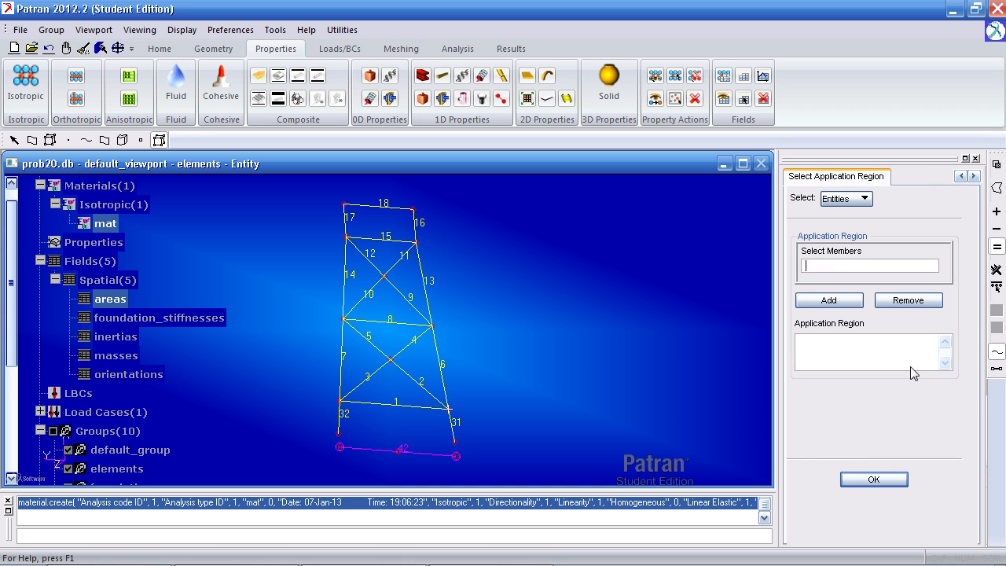
{"action": "left_click", "coordinate": [996, 377]}
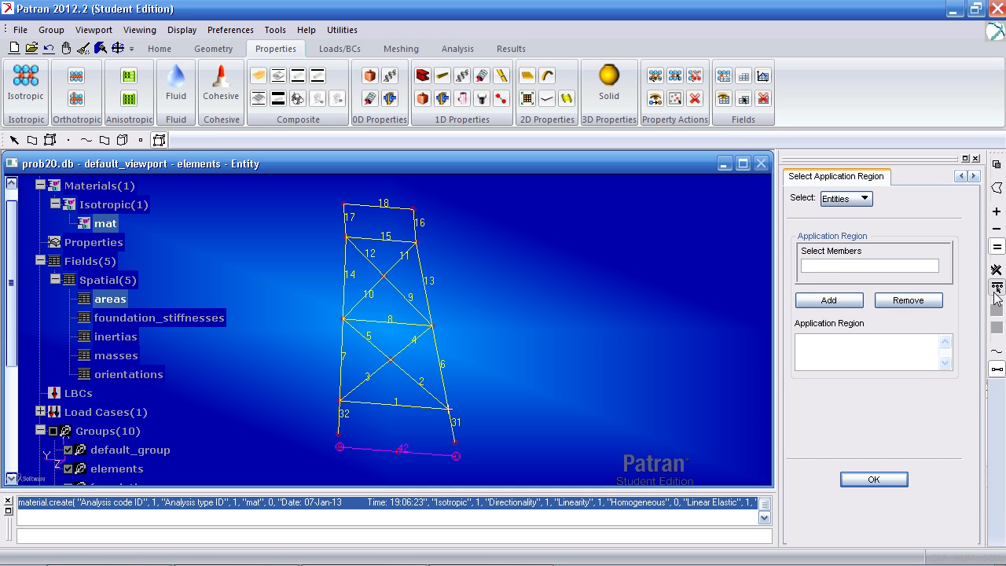
{"action": "left_click_drag", "start_coordinate": [882, 266], "coordinate": [731, 260]}
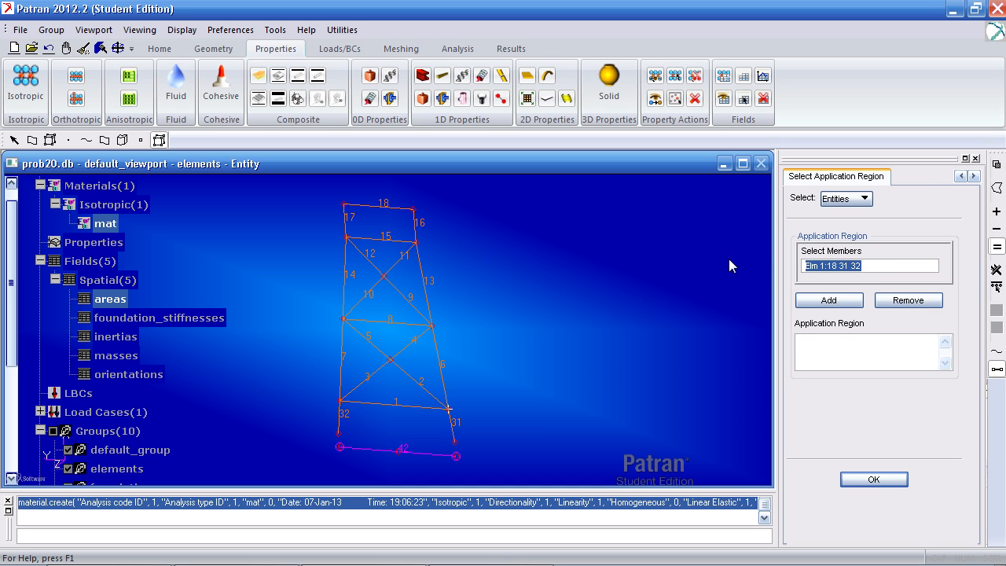
{"action": "left_click", "coordinate": [824, 266]}
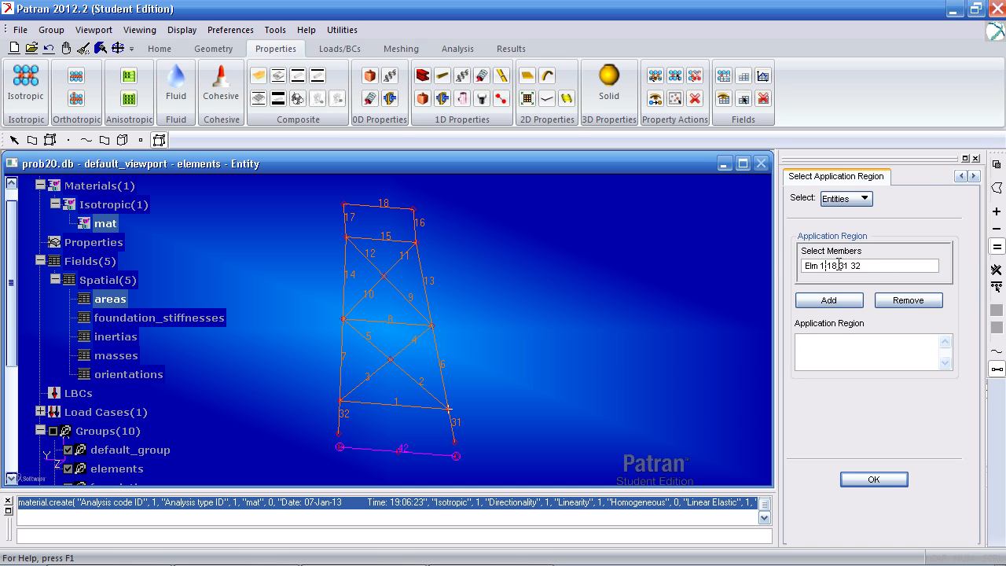
{"action": "left_click_drag", "start_coordinate": [838, 265], "coordinate": [821, 264]}
{"action": "left_click", "coordinate": [822, 265]}
{"action": "left_click", "coordinate": [839, 266]}
{"action": "double_click", "coordinate": [856, 265]}
{"action": "left_click", "coordinate": [838, 299]}
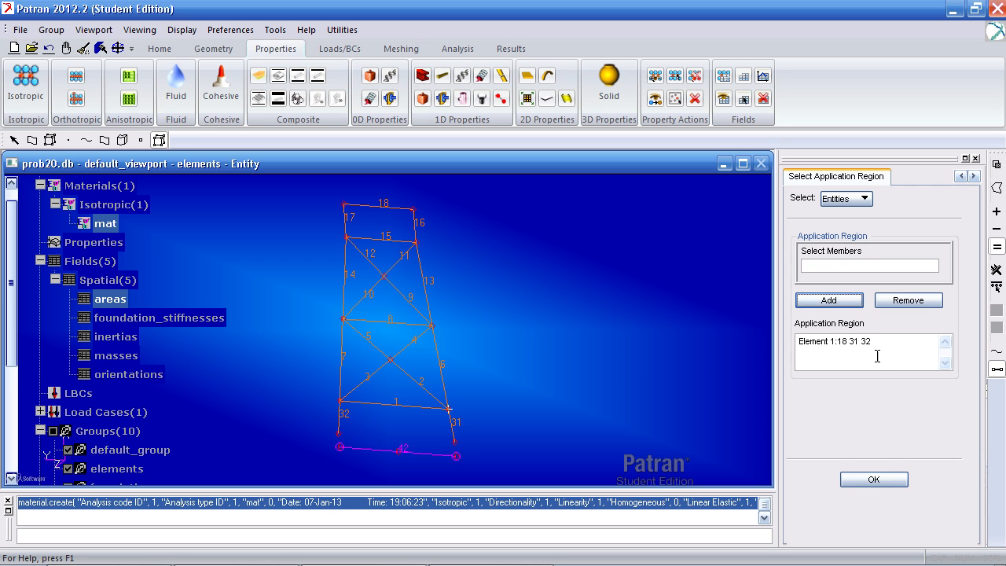
{"action": "left_click", "coordinate": [894, 480]}
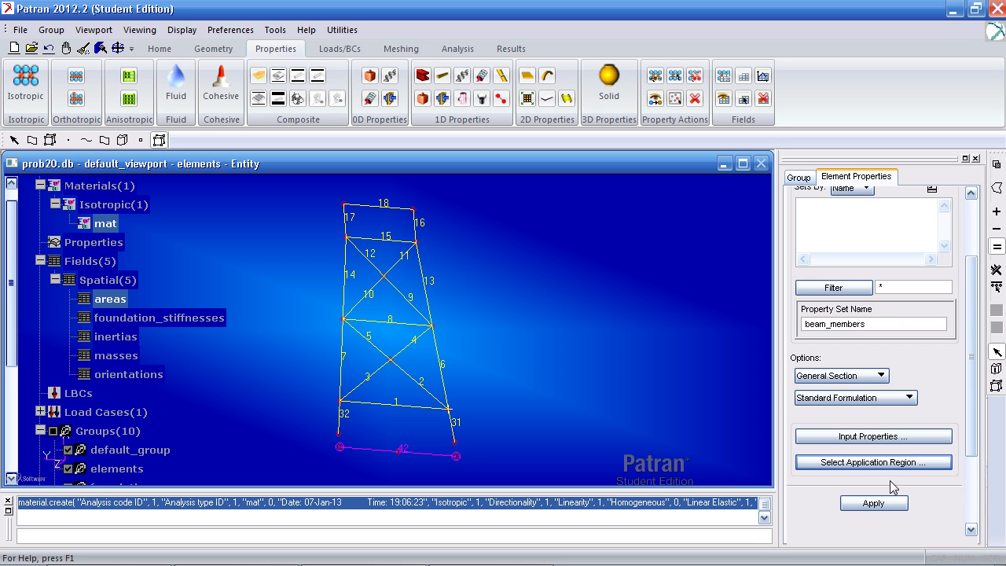
{"action": "left_click", "coordinate": [888, 503]}
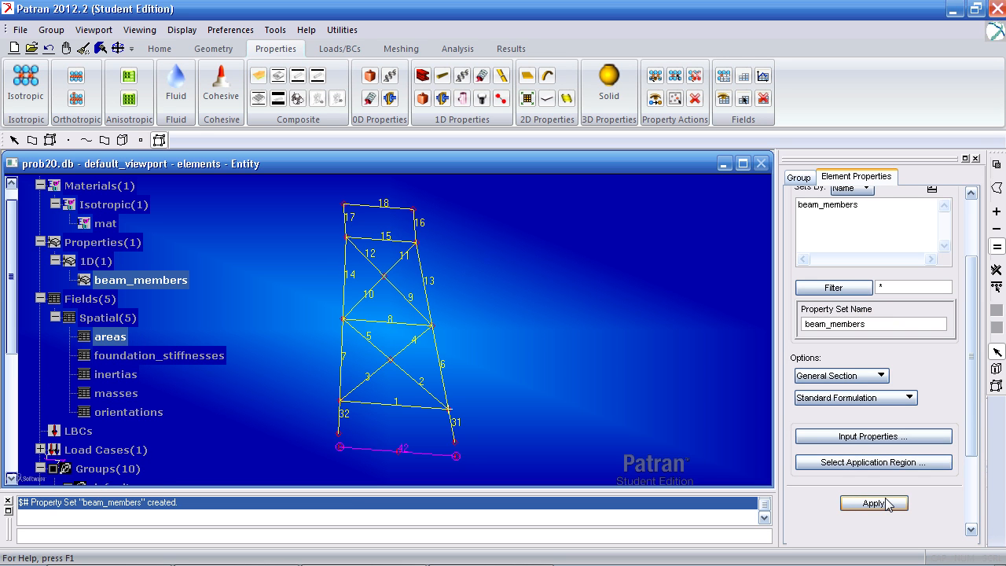
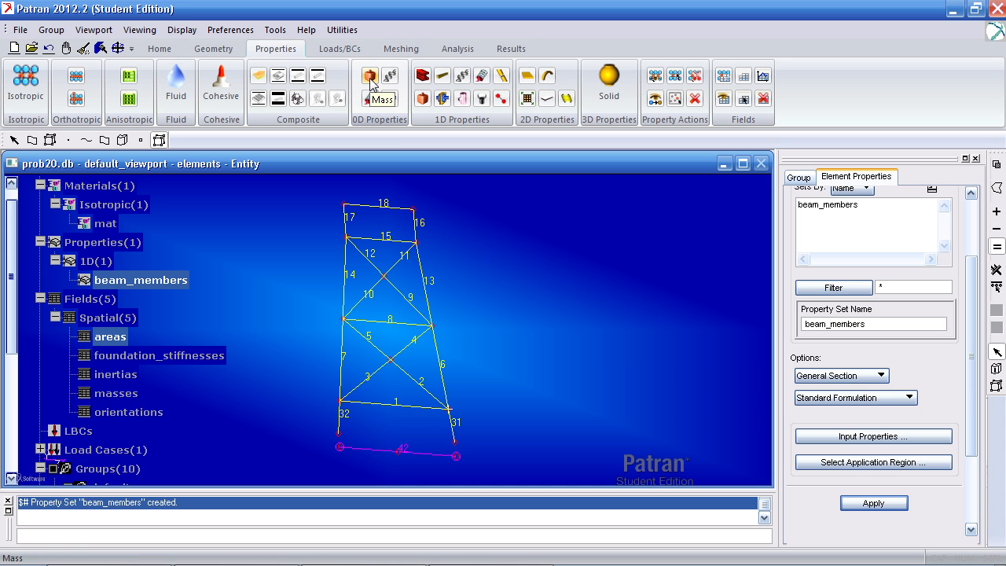
Step: Start a 0D mass property set named mass with the Lumped option
{"action": "left_click", "coordinate": [372, 84]}
{"action": "left_click_drag", "start_coordinate": [882, 322], "coordinate": [753, 309]}
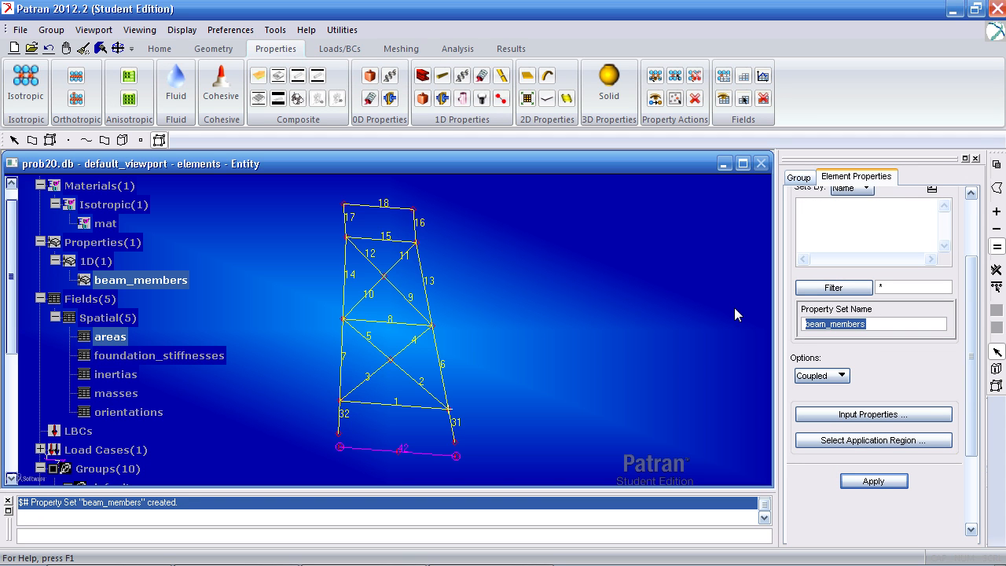
{"action": "type", "text": "mass"}
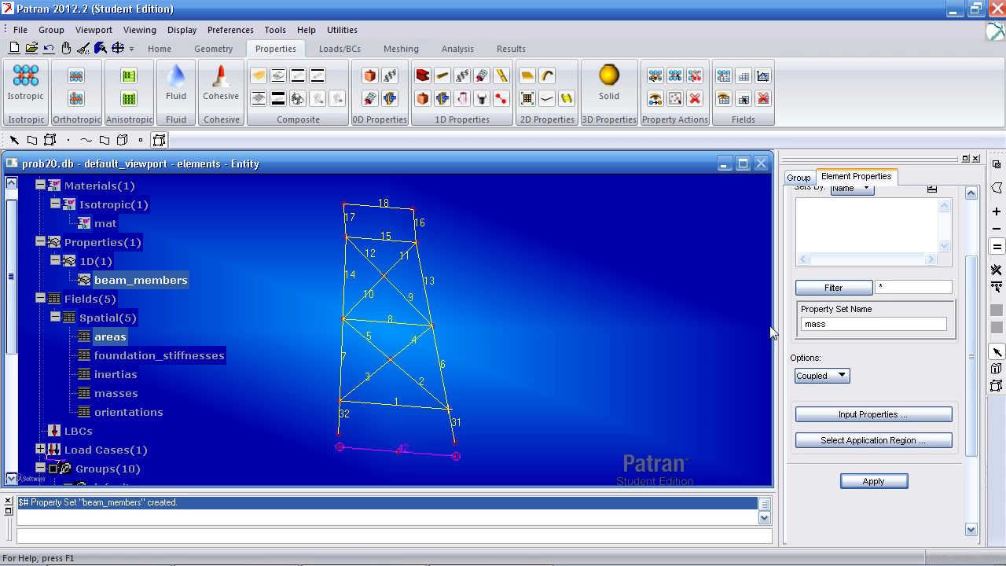
{"action": "left_click", "coordinate": [838, 377]}
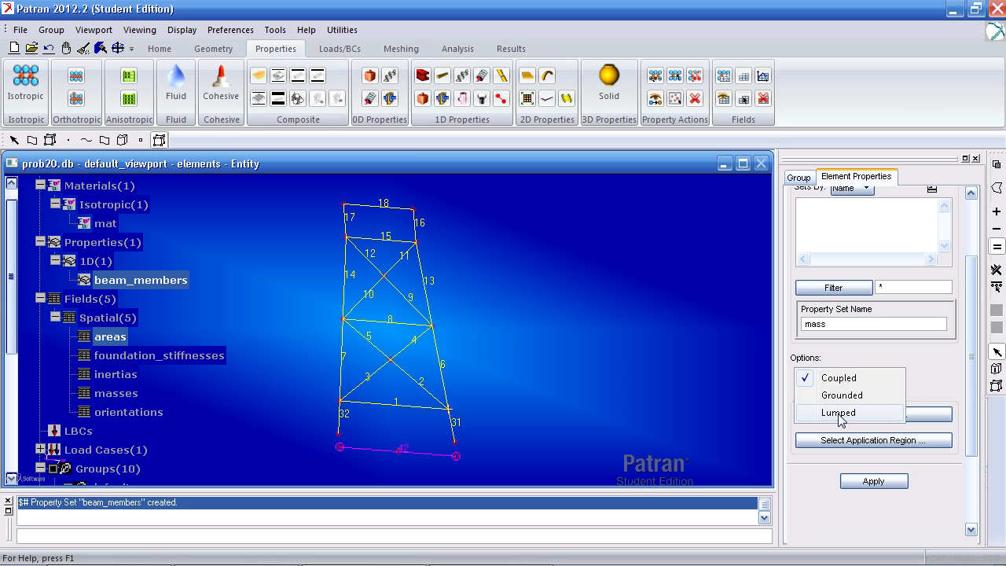
{"action": "left_click", "coordinate": [840, 413]}
Step: Assign the masses field to the lumped Mass value, clear Inertia 1,1 and accept the input properties
{"action": "left_click", "coordinate": [871, 416]}
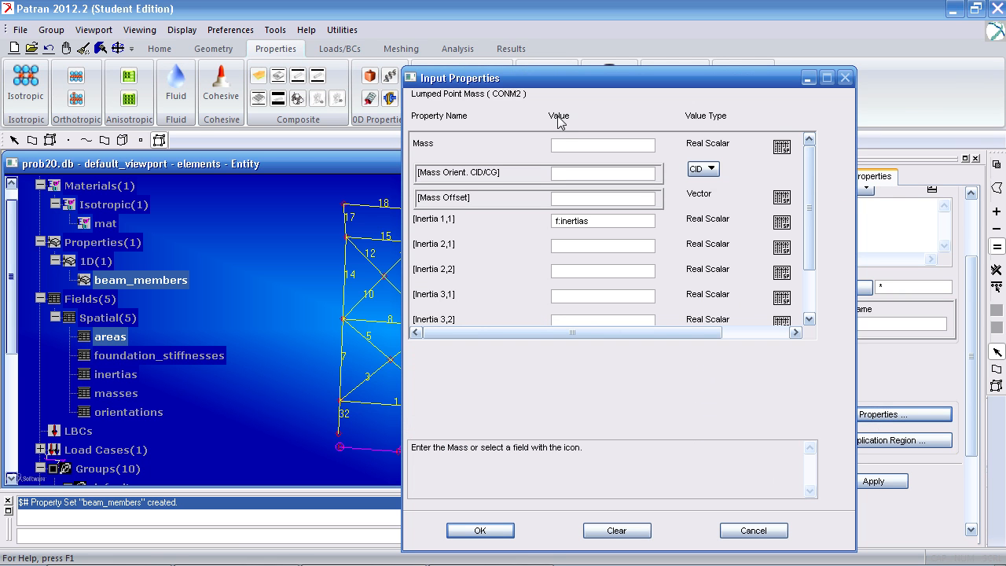
{"action": "left_click", "coordinate": [781, 147]}
{"action": "double_click", "coordinate": [857, 182]}
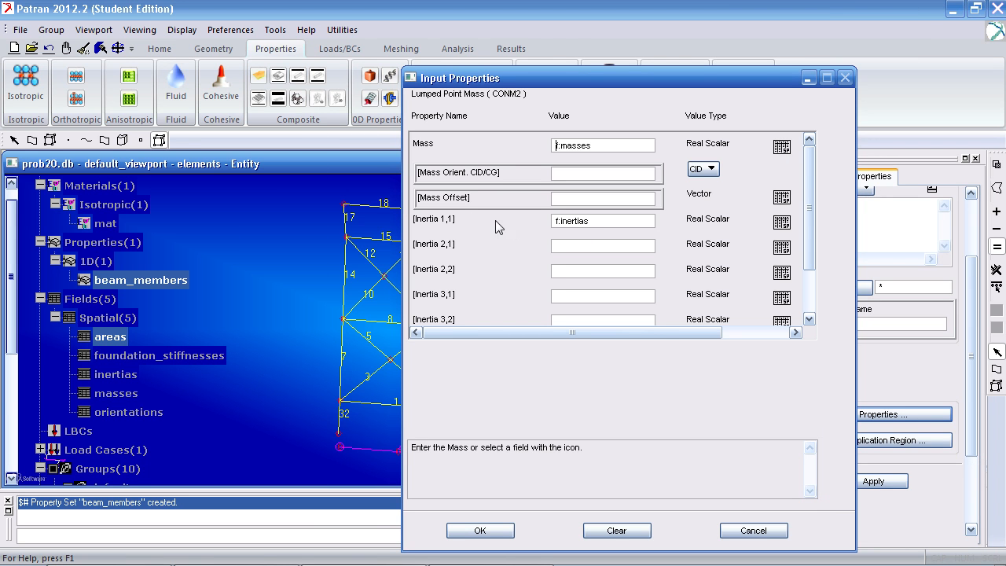
{"action": "left_click_drag", "start_coordinate": [600, 222], "coordinate": [460, 212]}
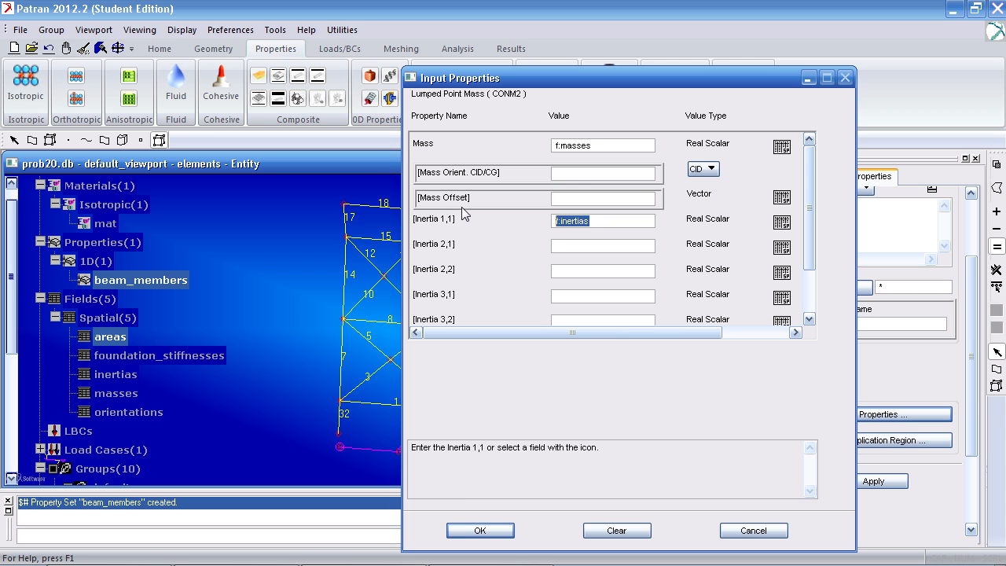
{"action": "key", "text": "BackSpace"}
{"action": "left_click", "coordinate": [481, 530]}
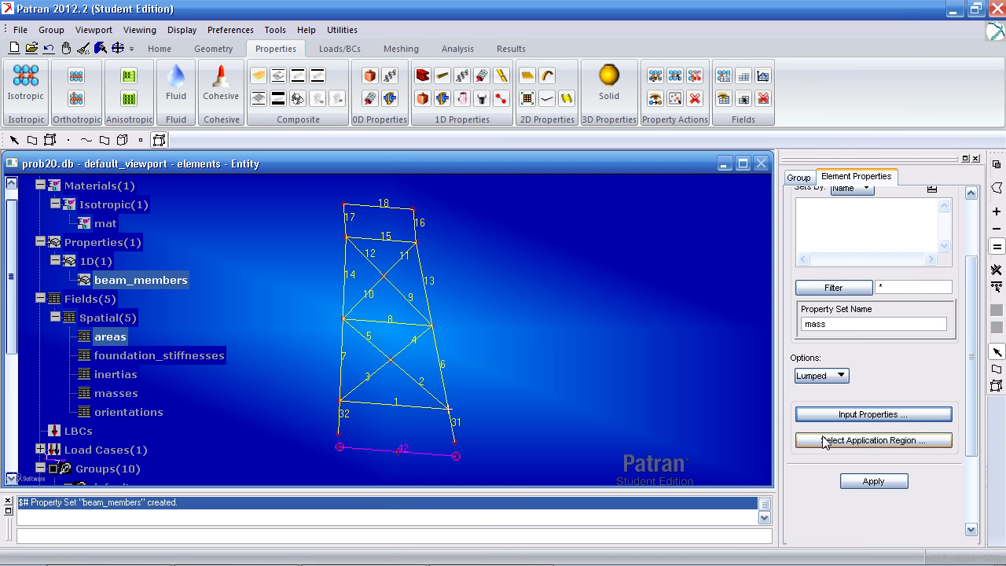
Step: Open the mass set's application region for picking point elements and post the frame_masses group in the viewport
{"action": "left_click", "coordinate": [823, 441]}
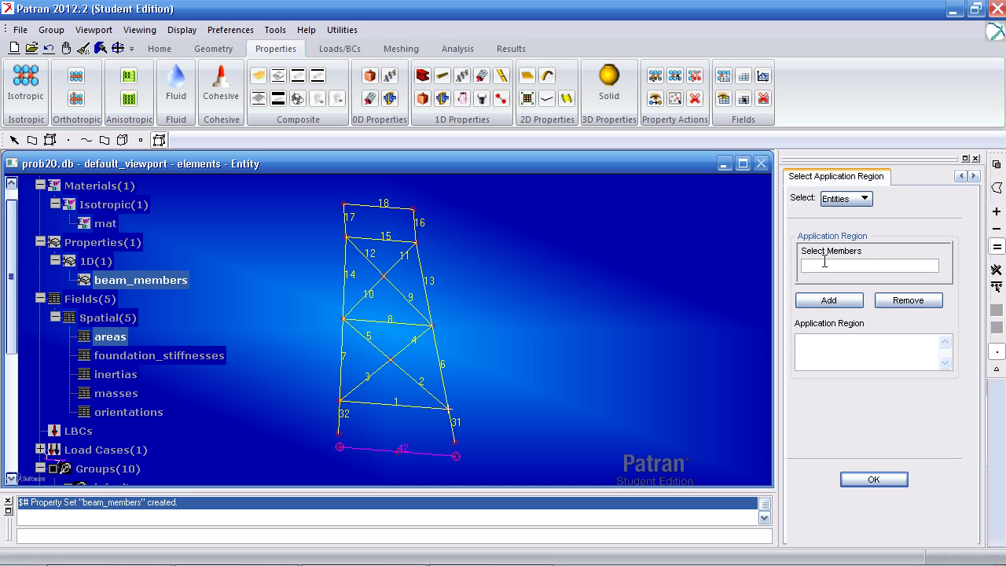
{"action": "left_click", "coordinate": [996, 372]}
{"action": "middle_click_drag", "start_coordinate": [501, 333], "coordinate": [522, 324]}
{"action": "left_click_drag", "start_coordinate": [294, 181], "coordinate": [511, 450]}
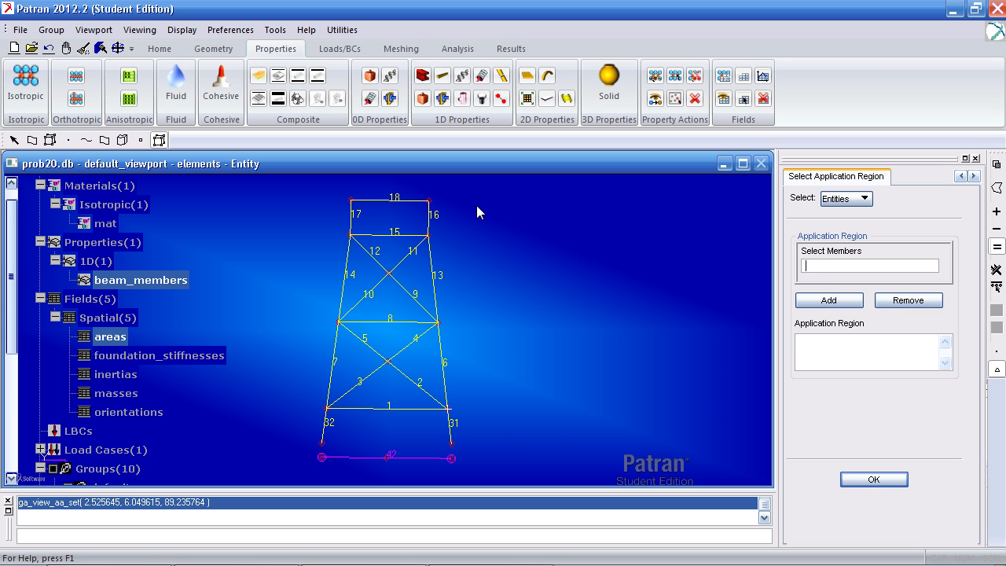
{"action": "left_click_drag", "start_coordinate": [22, 256], "coordinate": [23, 332]}
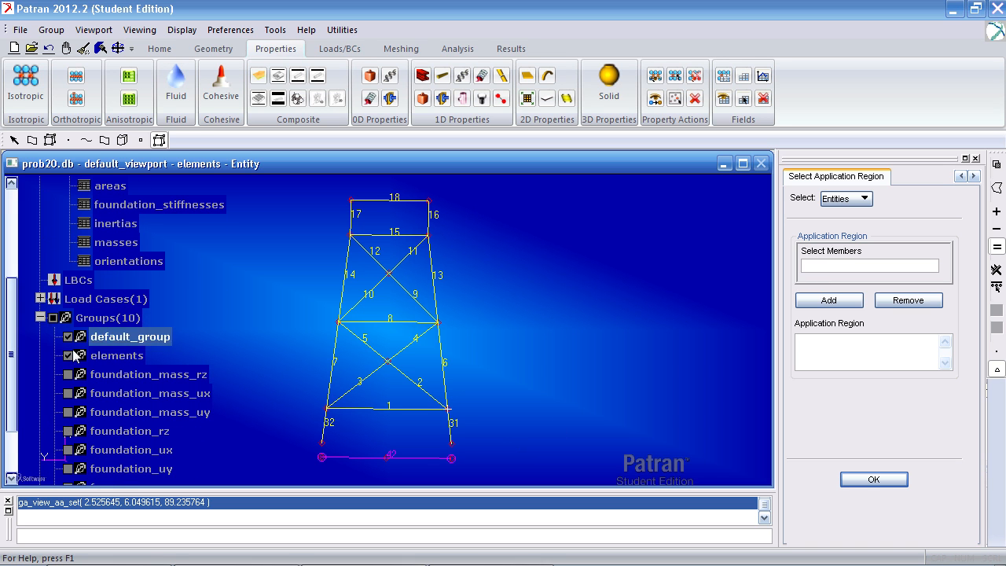
{"action": "left_click_drag", "start_coordinate": [17, 393], "coordinate": [14, 422]}
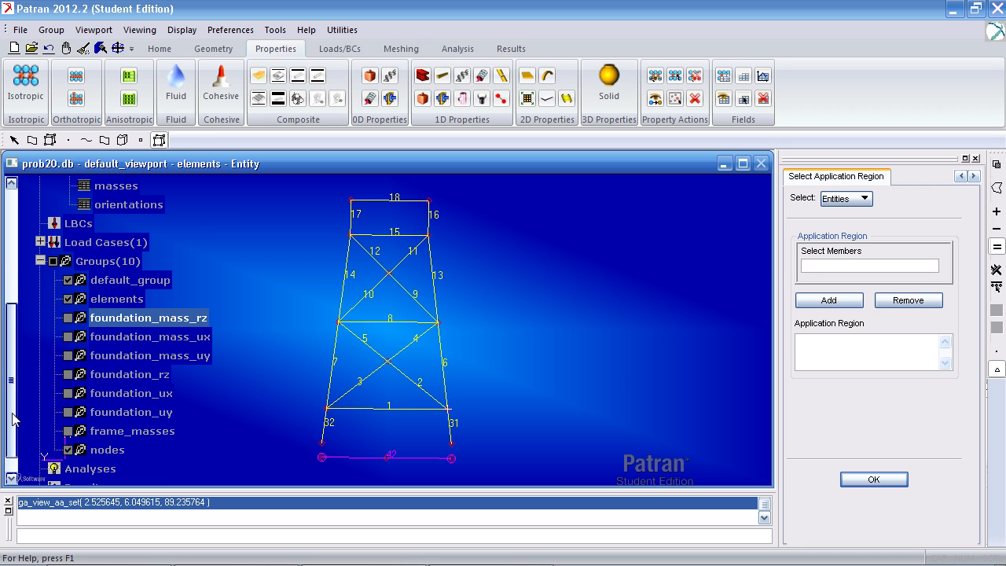
{"action": "left_click", "coordinate": [68, 431]}
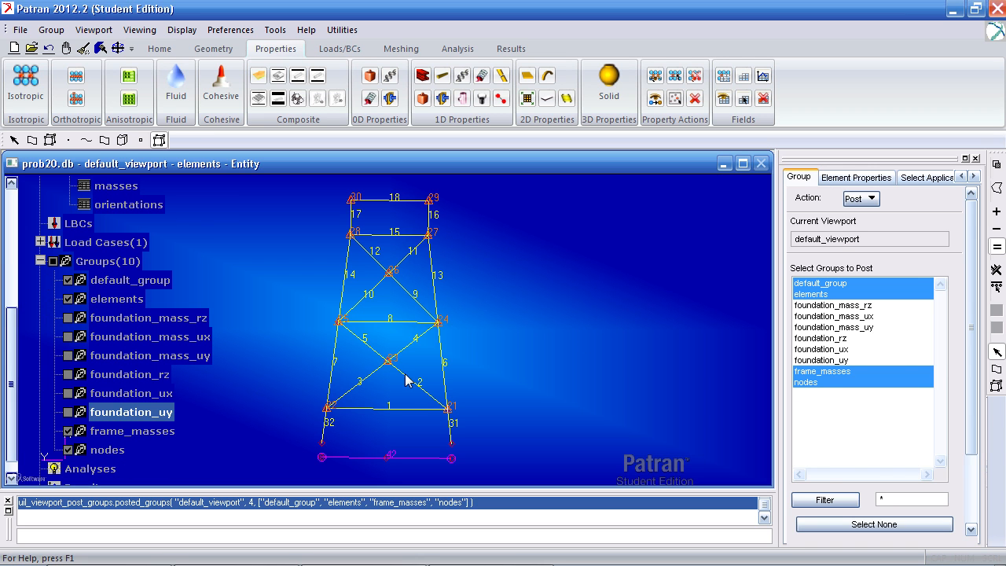
Step: Add point elements 21:30 to the mass set's application region and accept the region
{"action": "left_click", "coordinate": [903, 178]}
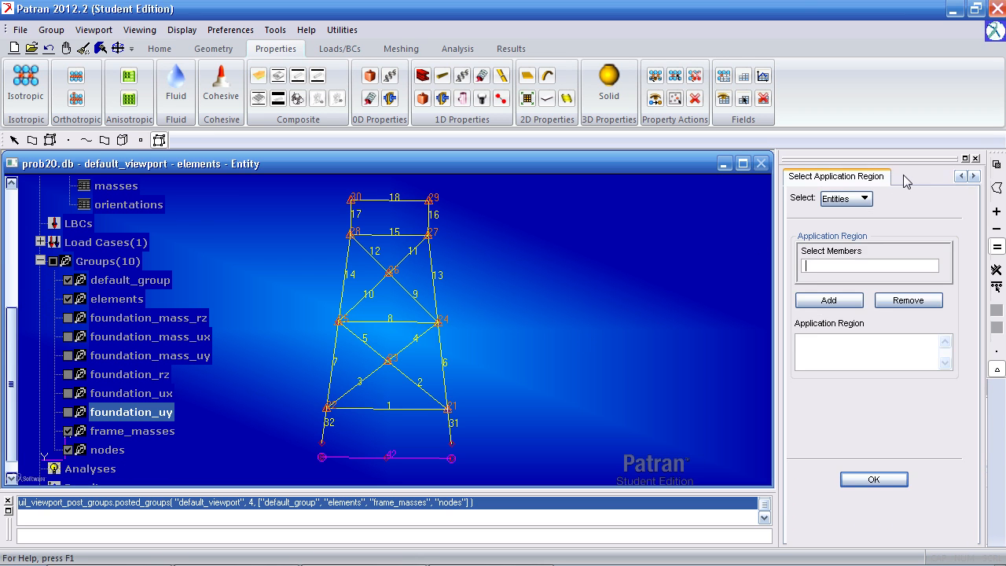
{"action": "left_click", "coordinate": [858, 266]}
{"action": "mouse_move", "coordinate": [472, 455]}
{"action": "left_mouse_down"}
{"action": "mouse_move", "coordinate": [370, 333]}
{"action": "mouse_move", "coordinate": [319, 299]}
{"action": "mouse_move", "coordinate": [305, 185]}
{"action": "left_mouse_up"}
{"action": "double_click", "coordinate": [853, 266]}
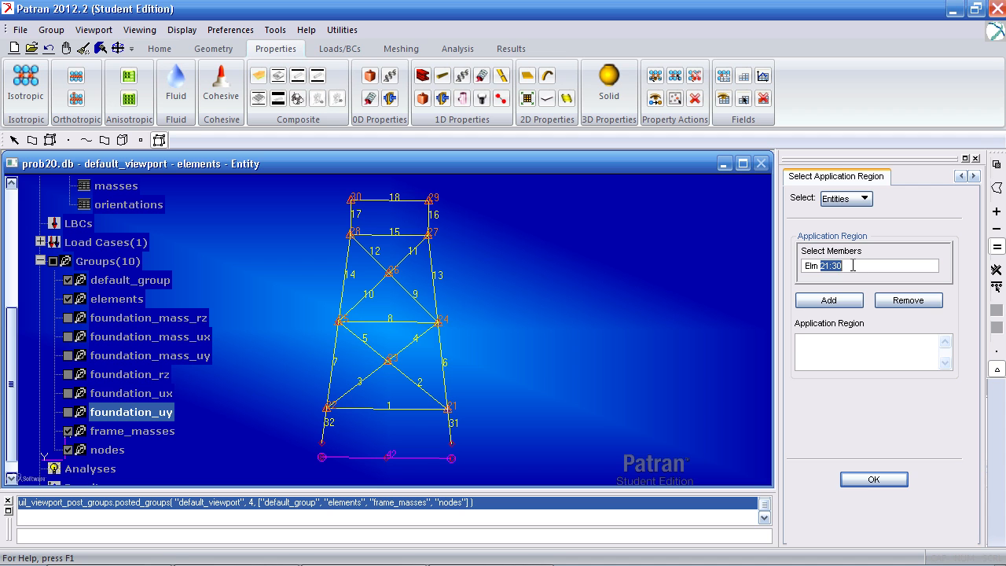
{"action": "left_click", "coordinate": [846, 299]}
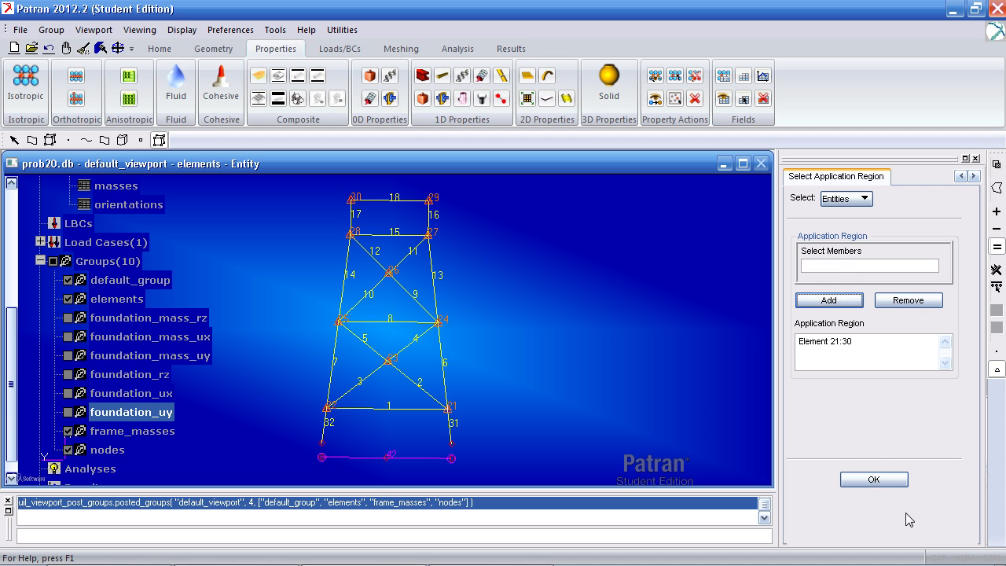
{"action": "left_click", "coordinate": [893, 480]}
Step: Create the 0D property set named mass with the Lumped option
{"action": "left_click", "coordinate": [858, 177]}
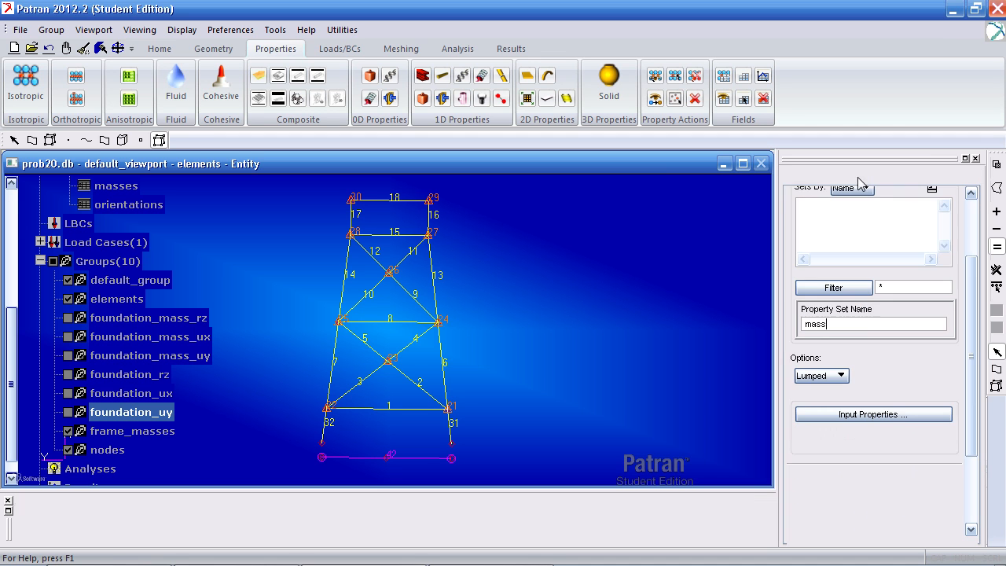
{"action": "type", "text": "mass"}
{"action": "scroll", "coordinate": [961, 253], "scroll_direction": "down", "scroll_amount": 1}
{"action": "left_click", "coordinate": [869, 459]}
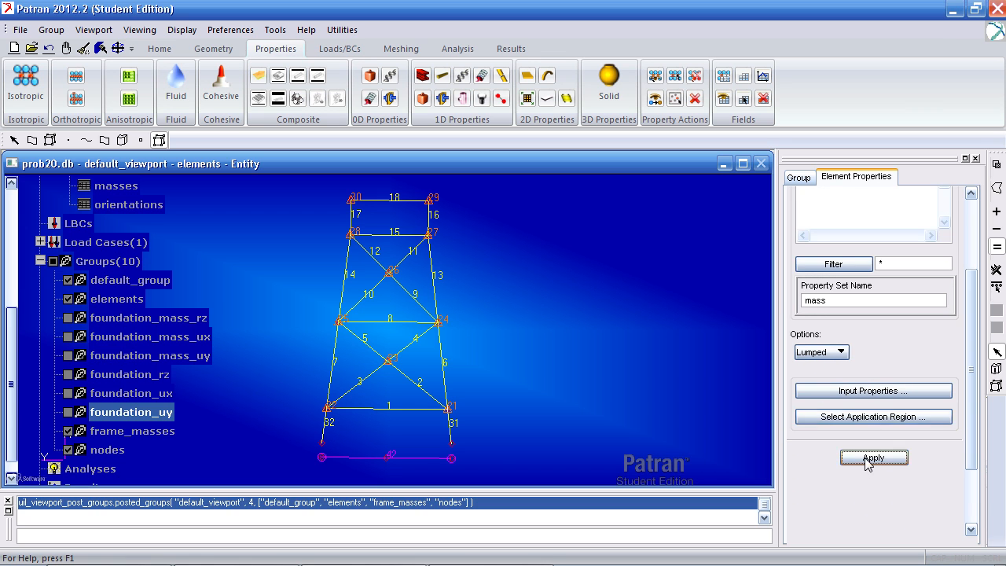
Step: Start a new 0D mass property set named foundation_mass_ux with the Grounded option
{"action": "left_click", "coordinate": [847, 305]}
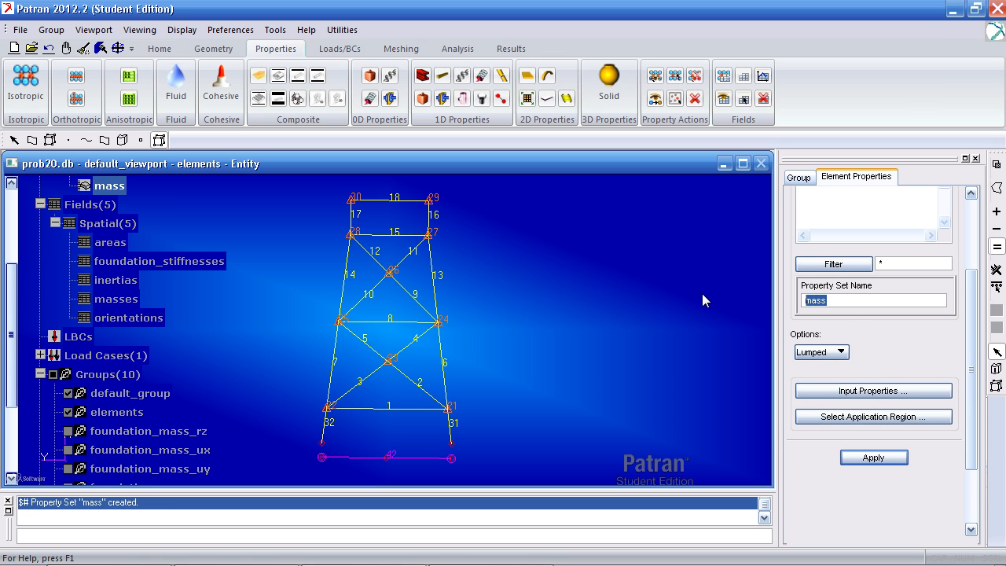
{"action": "type", "text": "foundation_"}
{"action": "left_click", "coordinate": [821, 352]}
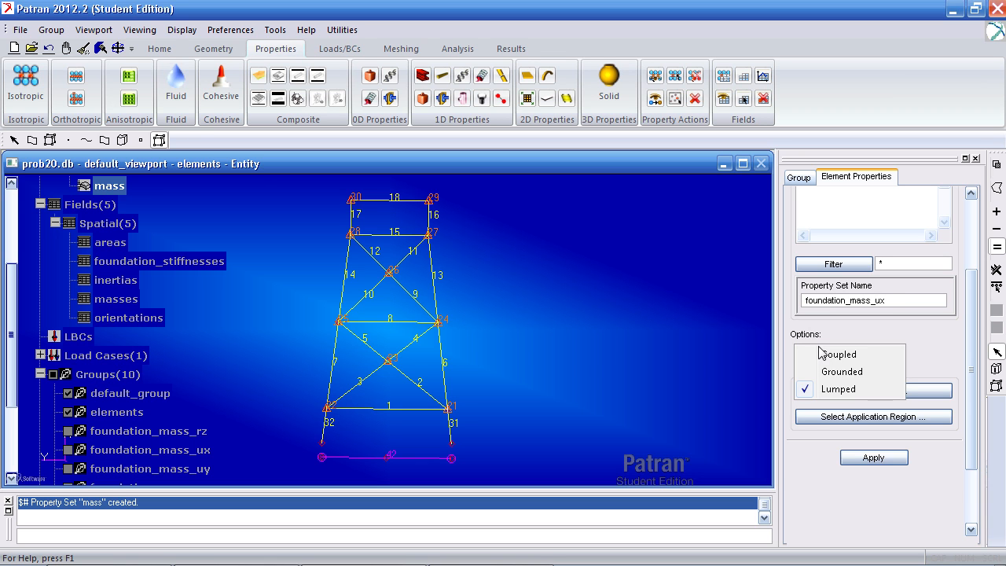
{"action": "left_click", "coordinate": [838, 369]}
Step: Assign the masses spatial field to the Mass value in the input properties of foundation_mass_ux
{"action": "left_click", "coordinate": [862, 391]}
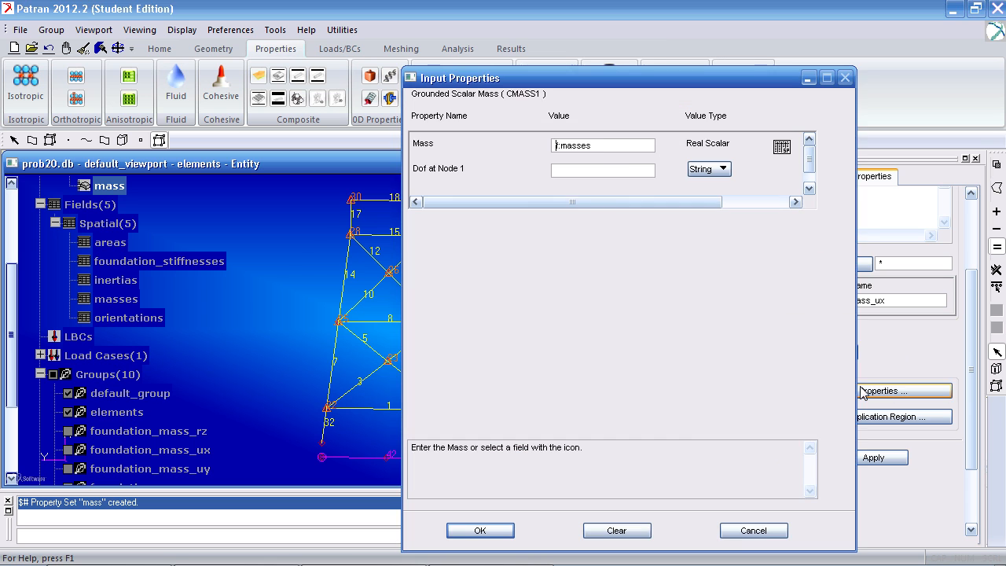
{"action": "left_click_drag", "start_coordinate": [623, 151], "coordinate": [497, 151]}
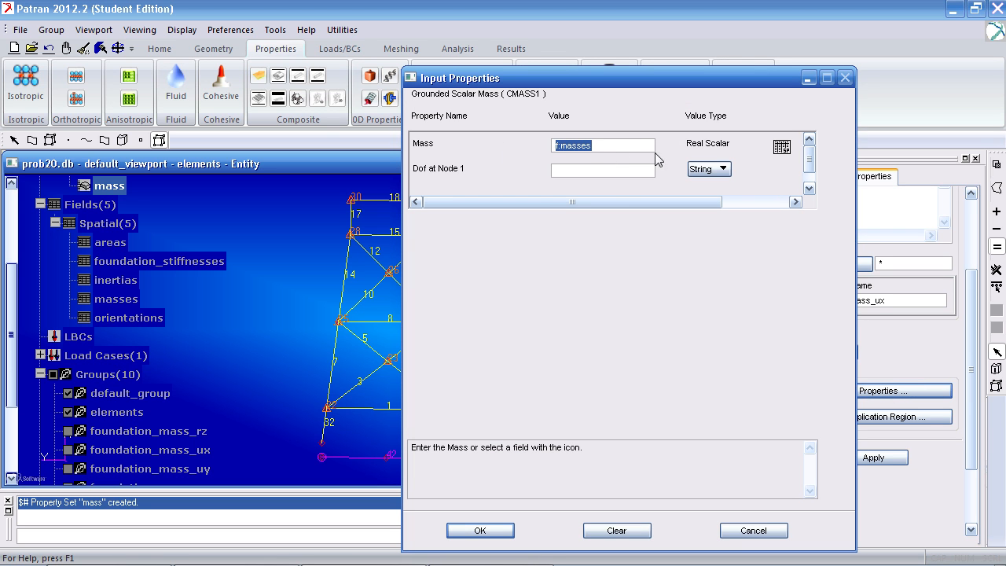
{"action": "left_click", "coordinate": [781, 147]}
{"action": "left_click", "coordinate": [863, 172]}
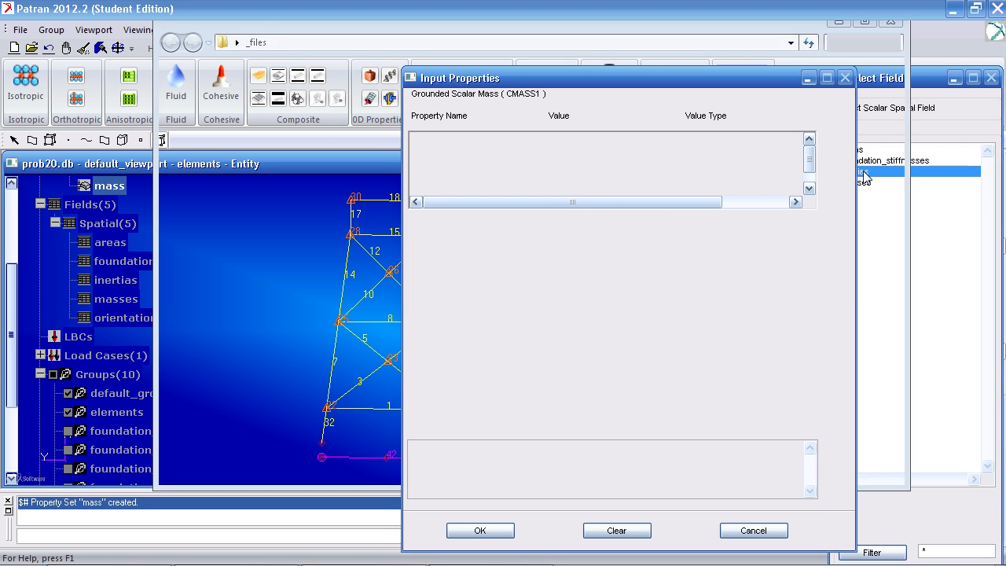
{"action": "left_click", "coordinate": [782, 147]}
{"action": "left_click", "coordinate": [852, 183]}
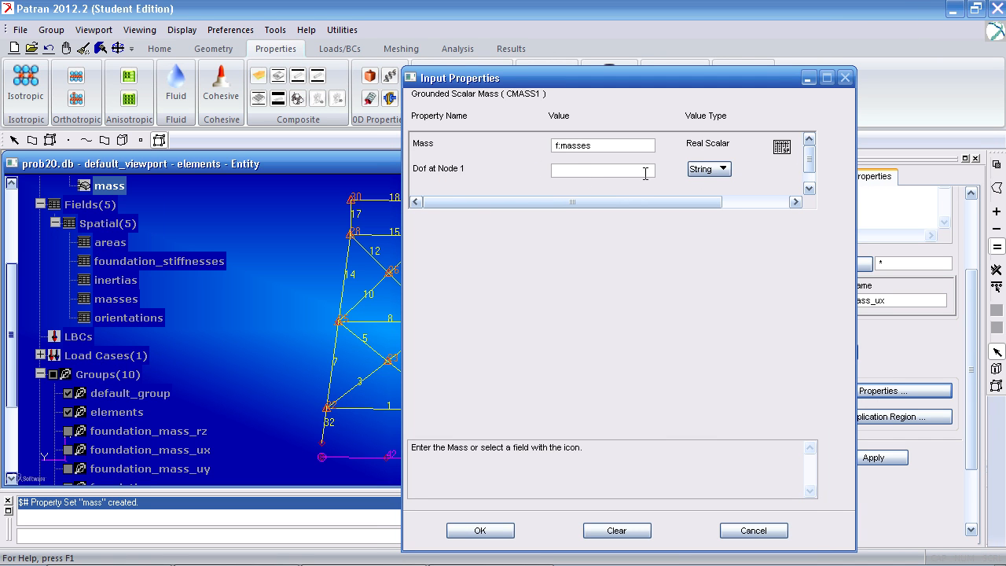
Step: Set the Dof at Node 1 to UX in the foundation_mass_ux property set's inputs and accept them
{"action": "left_click", "coordinate": [709, 168]}
{"action": "left_click", "coordinate": [711, 189]}
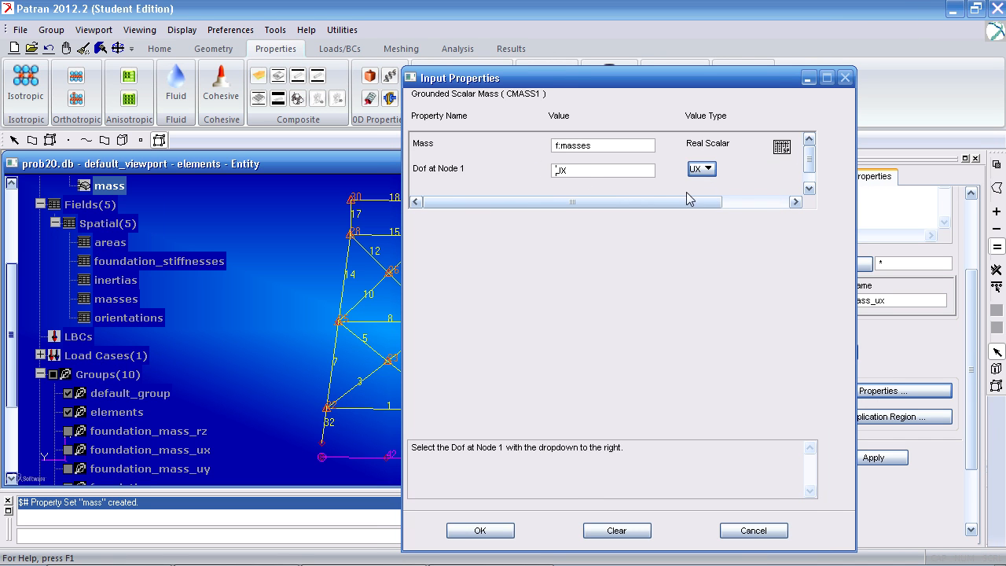
{"action": "left_click", "coordinate": [479, 531]}
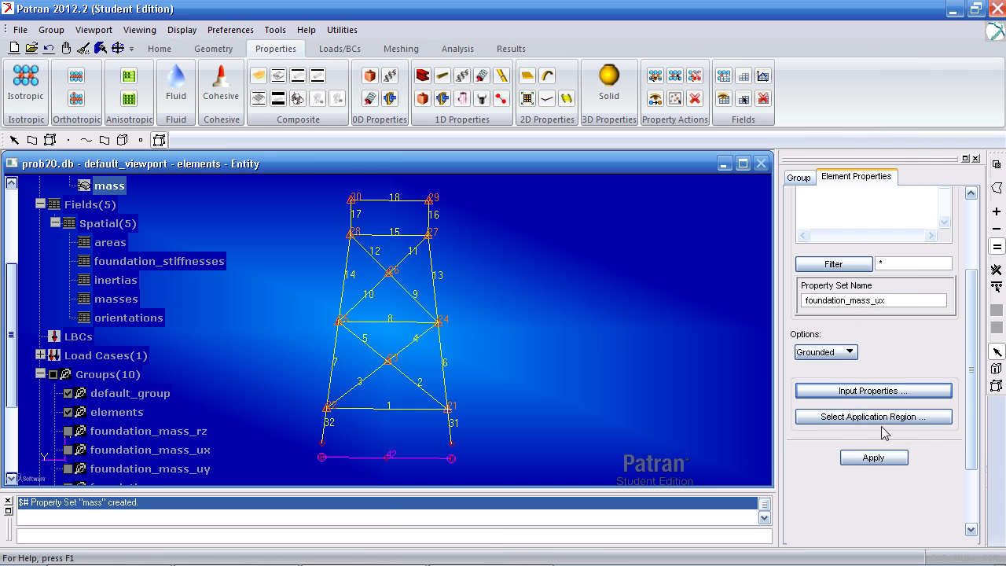
Step: Post the foundation_mass_ux group, add element 39 as the application region, and create the foundation_mass_ux property set
{"action": "left_click", "coordinate": [888, 420]}
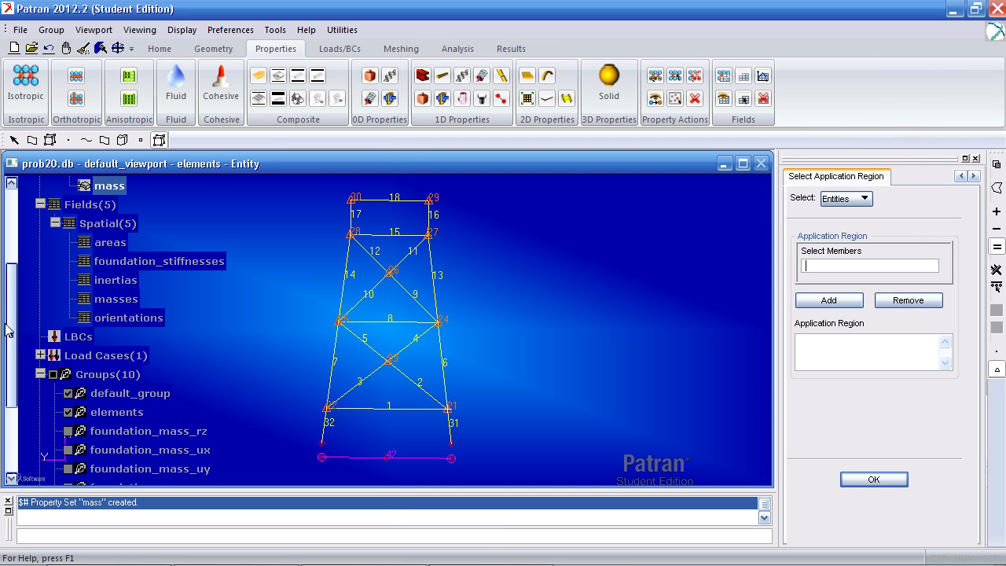
{"action": "scroll", "coordinate": [36, 367], "scroll_direction": "down", "scroll_amount": 4}
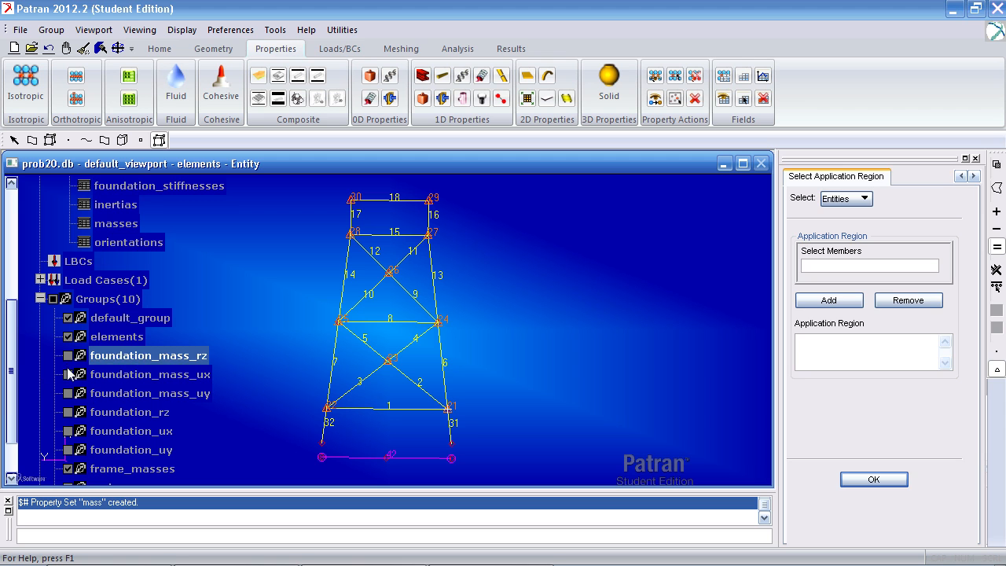
{"action": "left_click", "coordinate": [68, 375]}
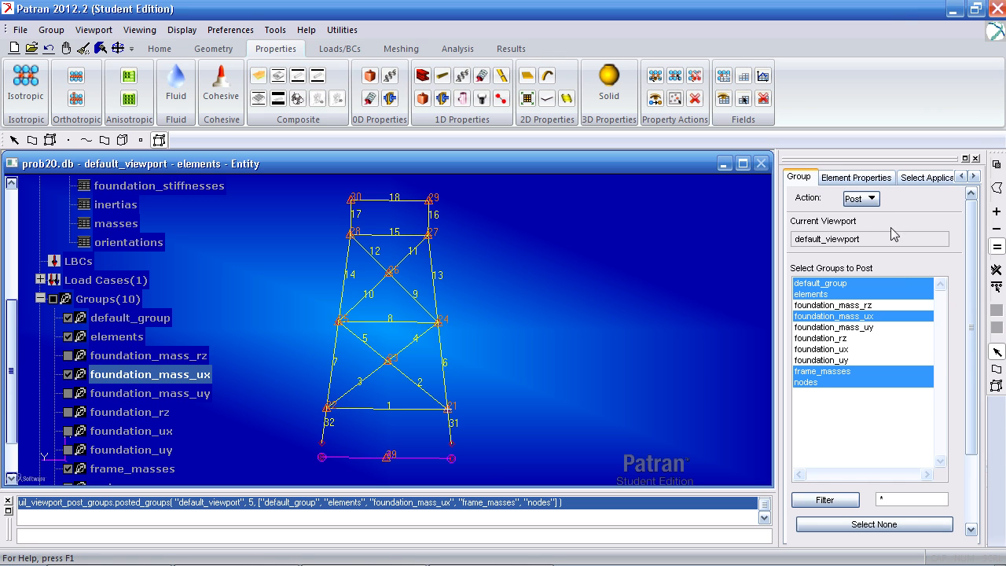
{"action": "left_click", "coordinate": [925, 177]}
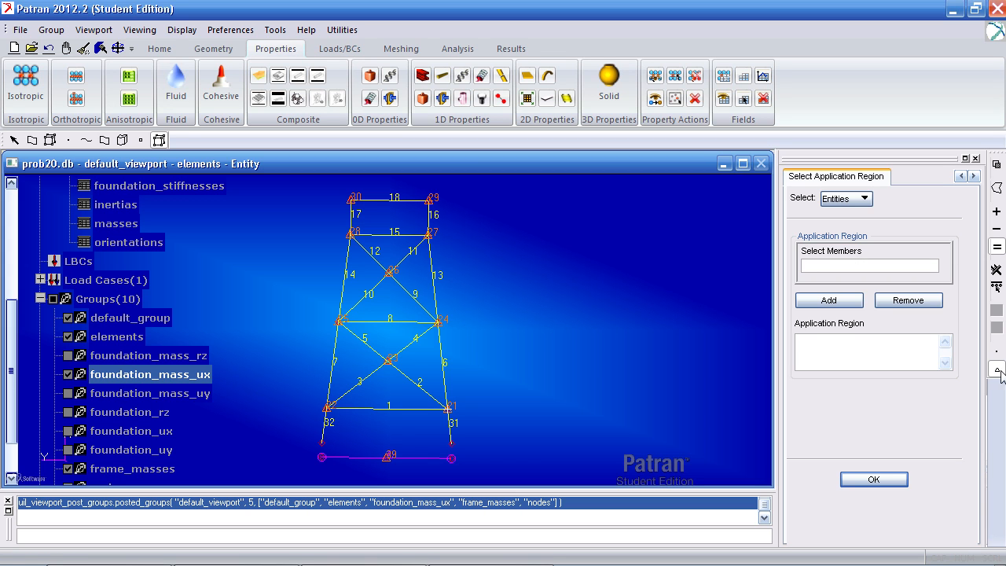
{"action": "left_click", "coordinate": [387, 462]}
{"action": "left_click", "coordinate": [829, 302]}
{"action": "left_click", "coordinate": [874, 478]}
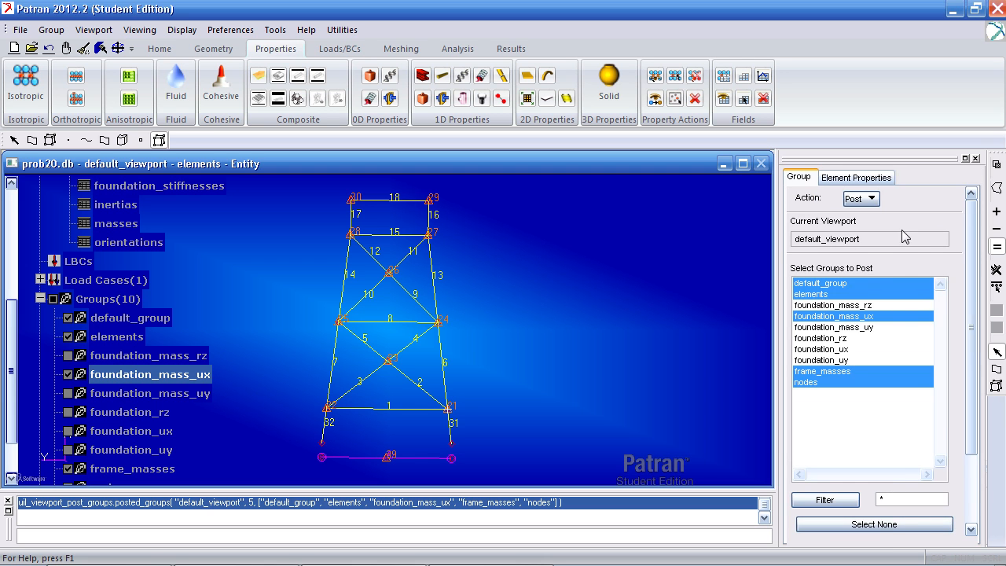
{"action": "left_click", "coordinate": [856, 177]}
{"action": "left_click", "coordinate": [891, 460]}
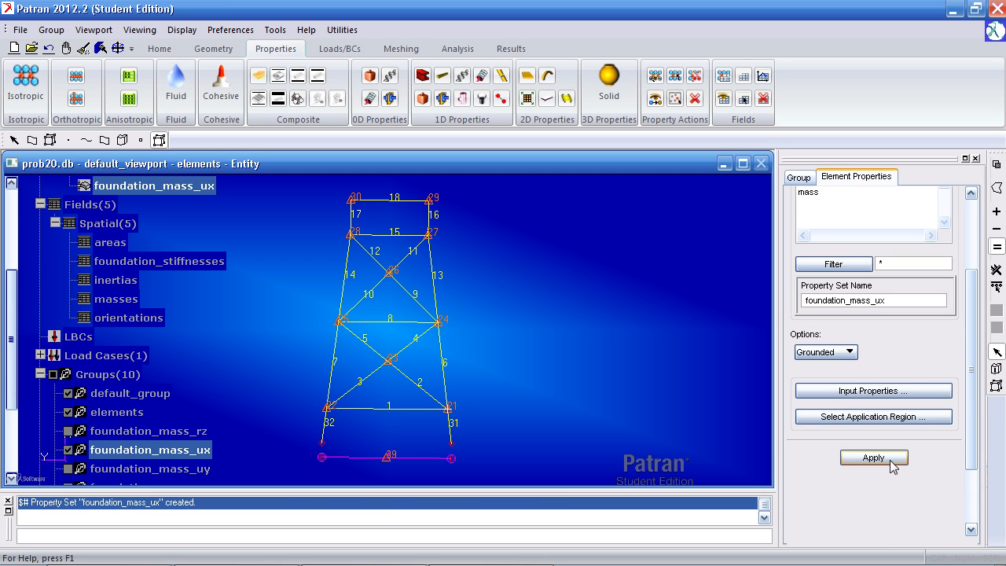
Step: Unpost the foundation_mass_ux group and post the foundation_mass_uy group in the viewport
{"action": "scroll", "coordinate": [102, 355], "scroll_direction": "down", "scroll_amount": 2}
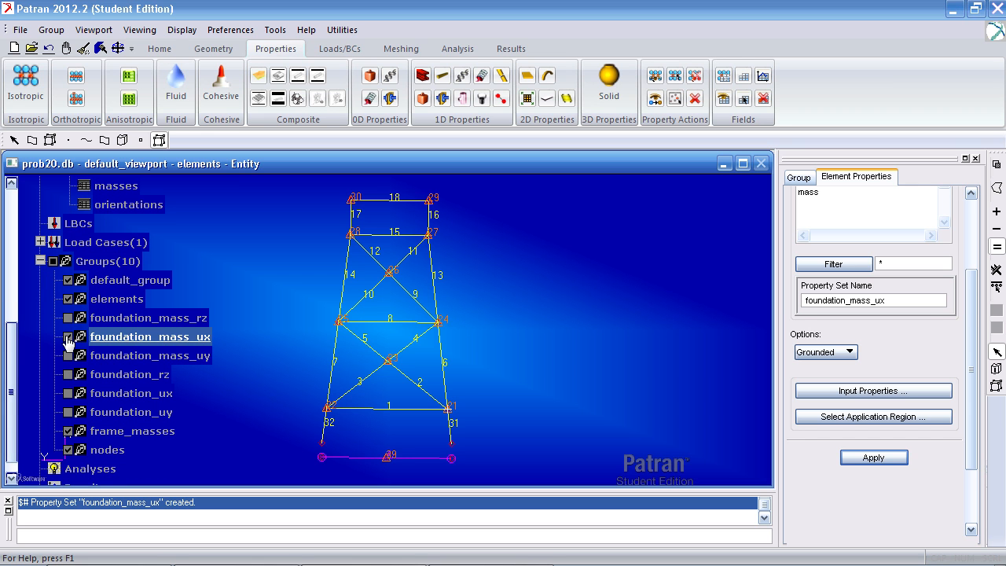
{"action": "left_click", "coordinate": [67, 340]}
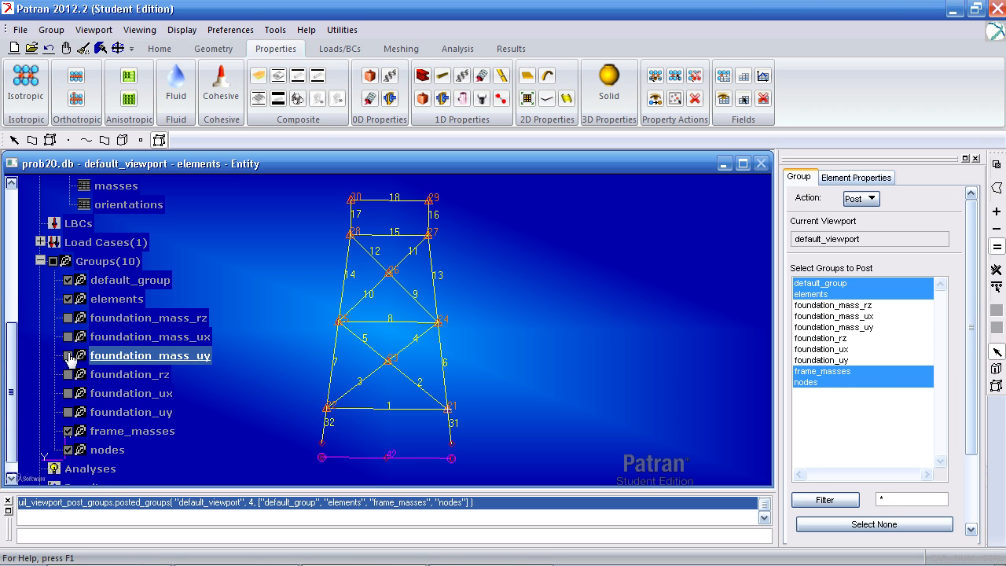
{"action": "left_click", "coordinate": [68, 356]}
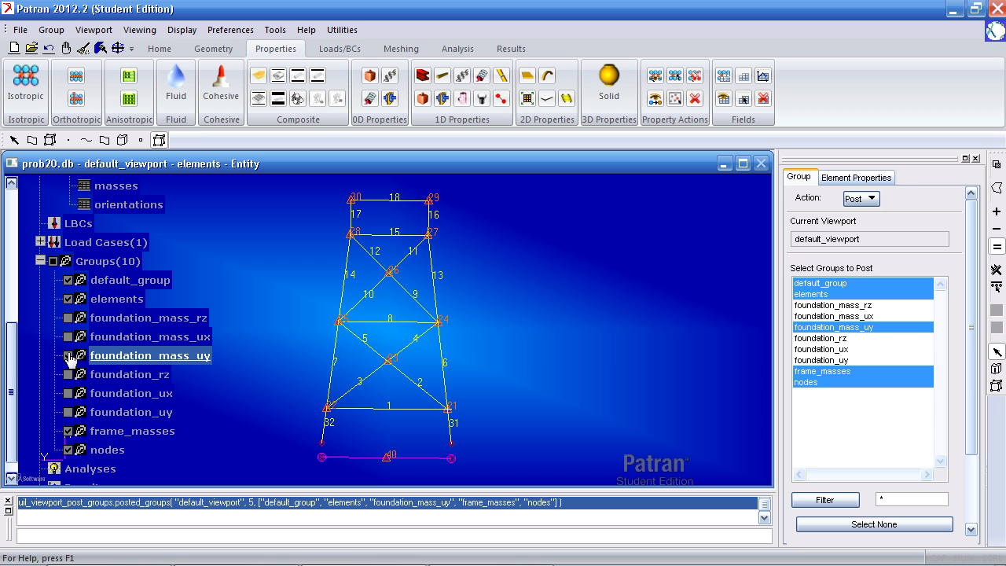
Step: Name the next grounded mass property set foundation_mass_uy and set its Dof at Node 1 to UY
{"action": "left_click", "coordinate": [856, 179]}
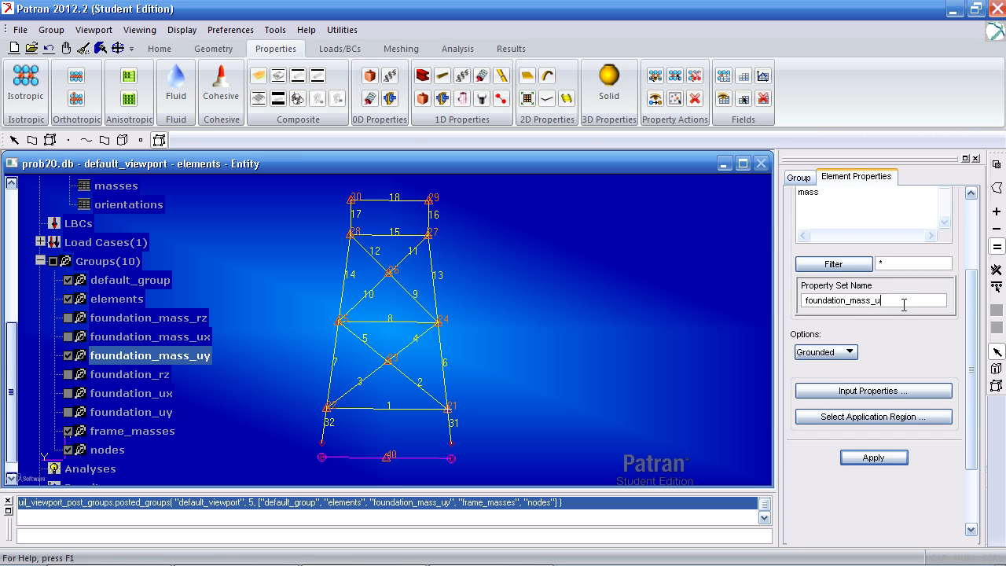
{"action": "left_click", "coordinate": [868, 390]}
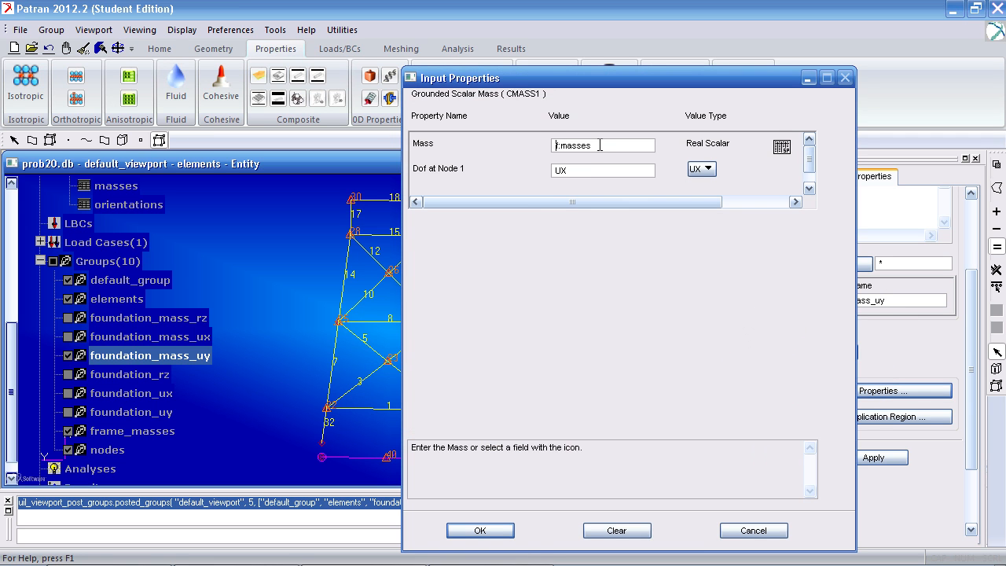
{"action": "left_click_drag", "start_coordinate": [592, 145], "coordinate": [520, 141]}
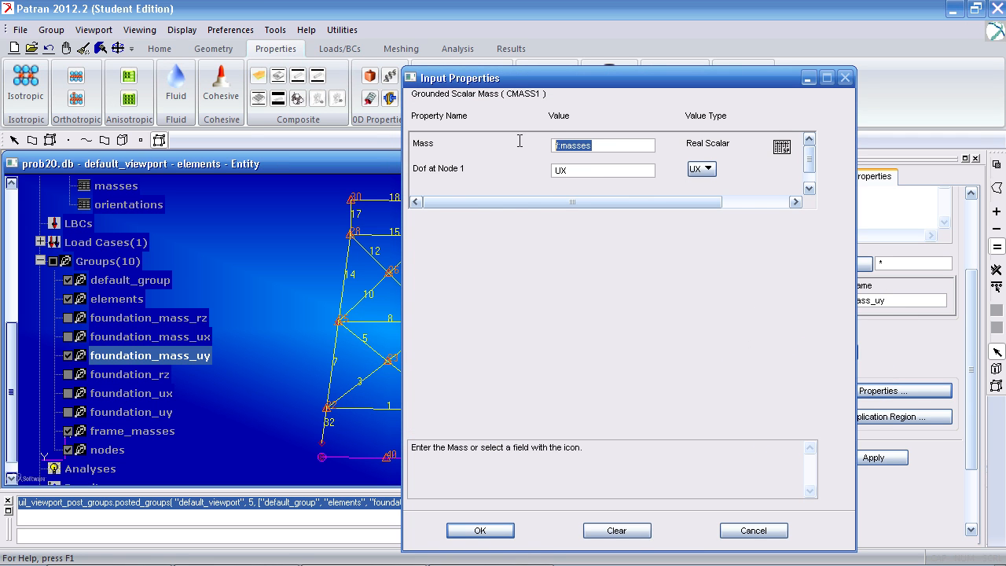
{"action": "left_click", "coordinate": [701, 169]}
{"action": "left_click", "coordinate": [711, 208]}
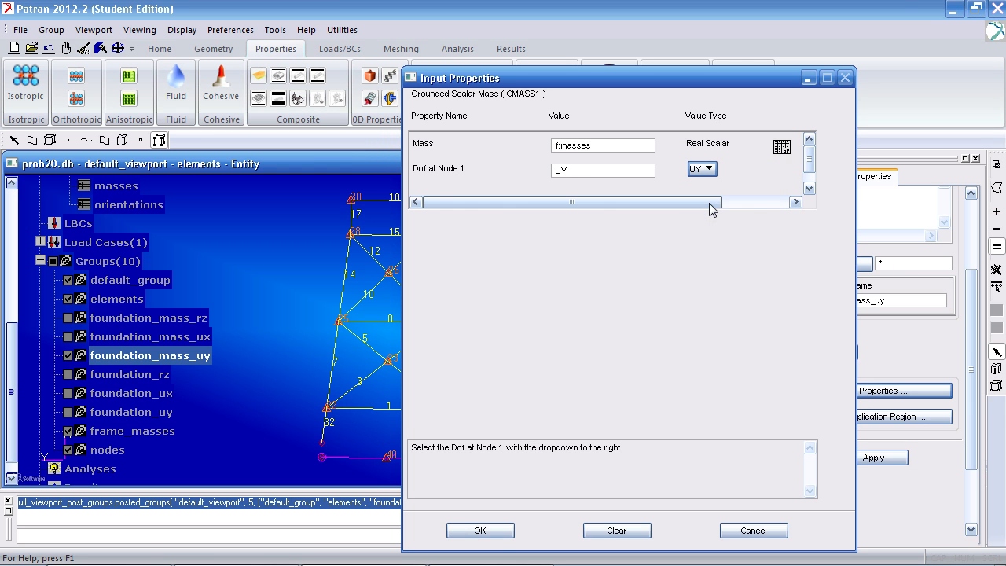
{"action": "left_click", "coordinate": [479, 530]}
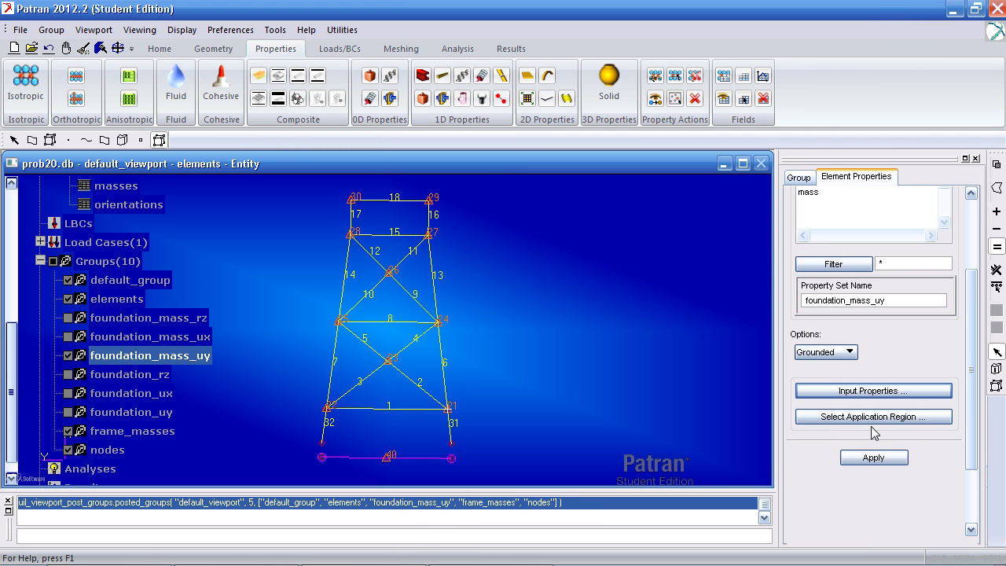
Step: Add element 40 as the application region and create the foundation_mass_uy property set
{"action": "left_click", "coordinate": [873, 417]}
{"action": "left_click", "coordinate": [385, 462]}
{"action": "left_click", "coordinate": [829, 301]}
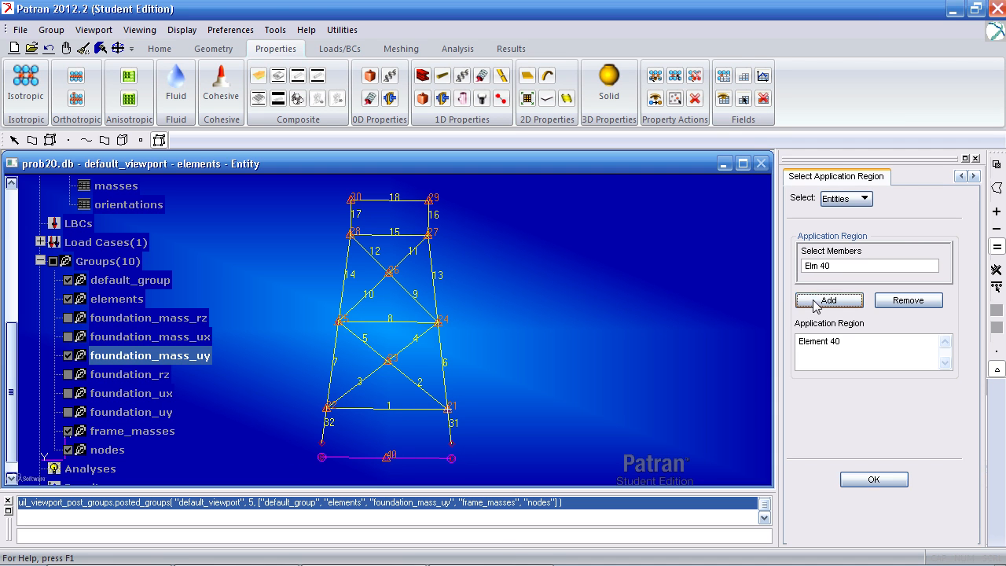
{"action": "left_click", "coordinate": [873, 479]}
{"action": "left_click", "coordinate": [884, 462]}
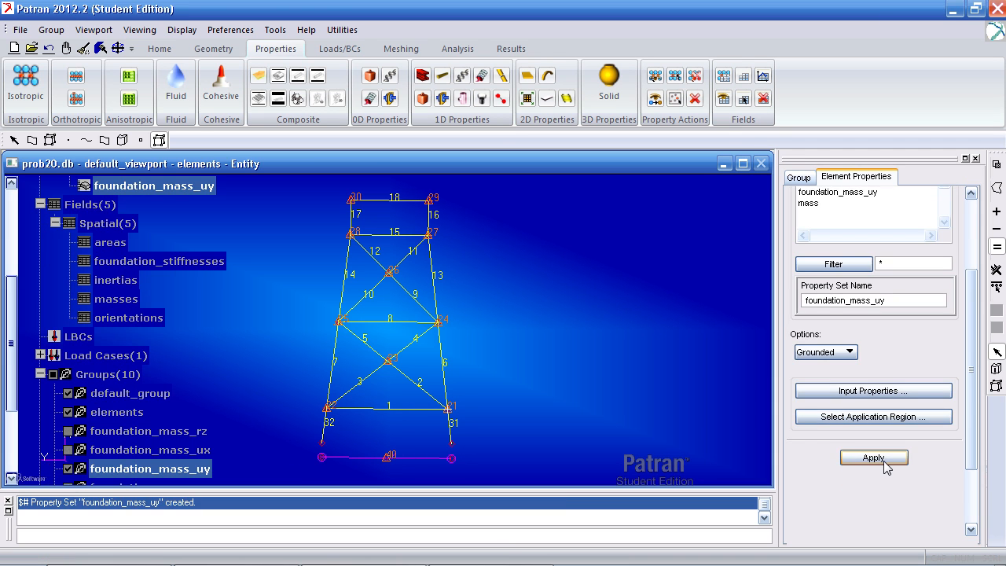
Step: Unpost the foundation_mass_uy group and post the foundation_mass_rz group in the viewport
{"action": "left_click_drag", "start_coordinate": [11, 385], "coordinate": [12, 428]}
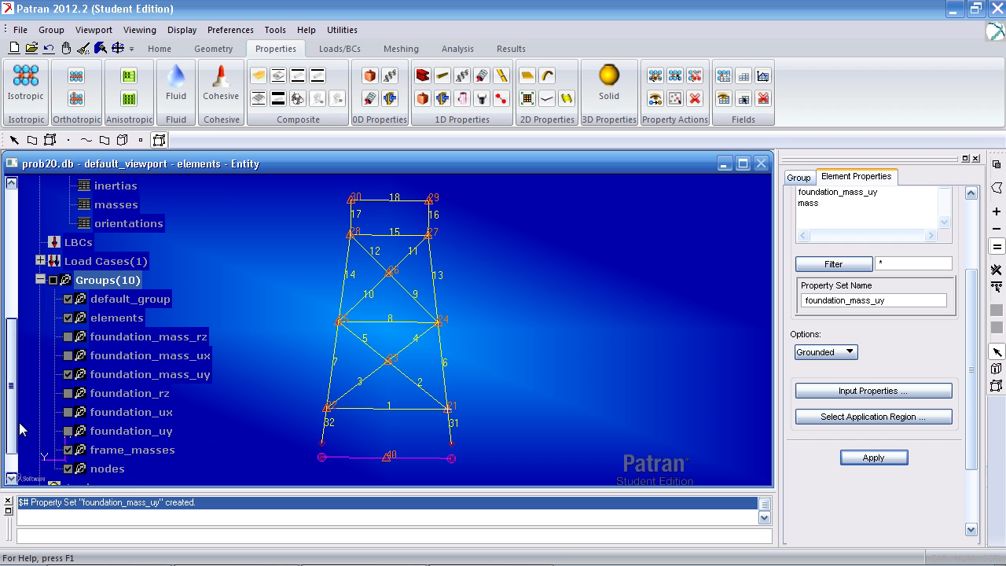
{"action": "left_click", "coordinate": [68, 381]}
{"action": "left_click", "coordinate": [69, 376]}
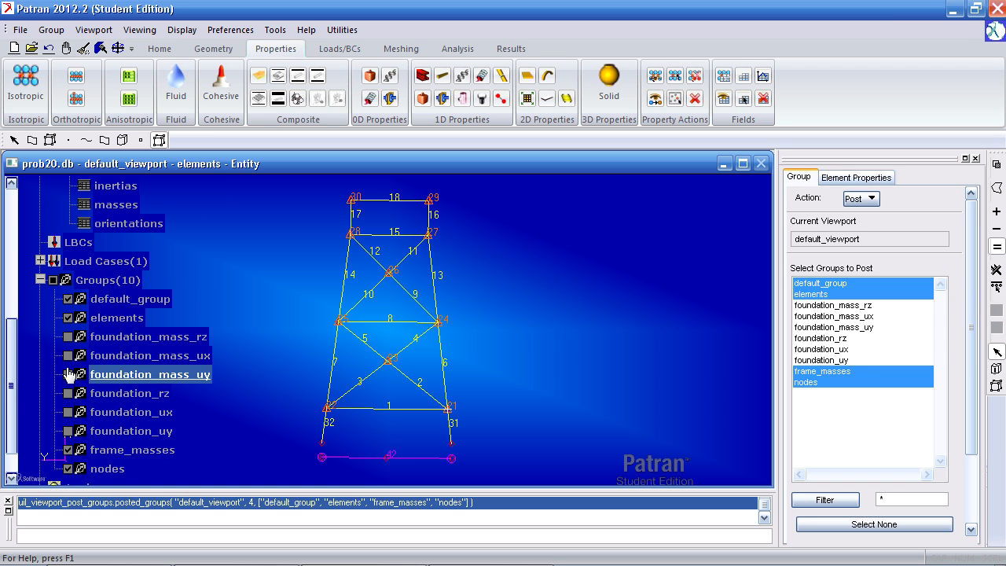
{"action": "left_click", "coordinate": [70, 338]}
{"action": "left_click", "coordinate": [69, 339]}
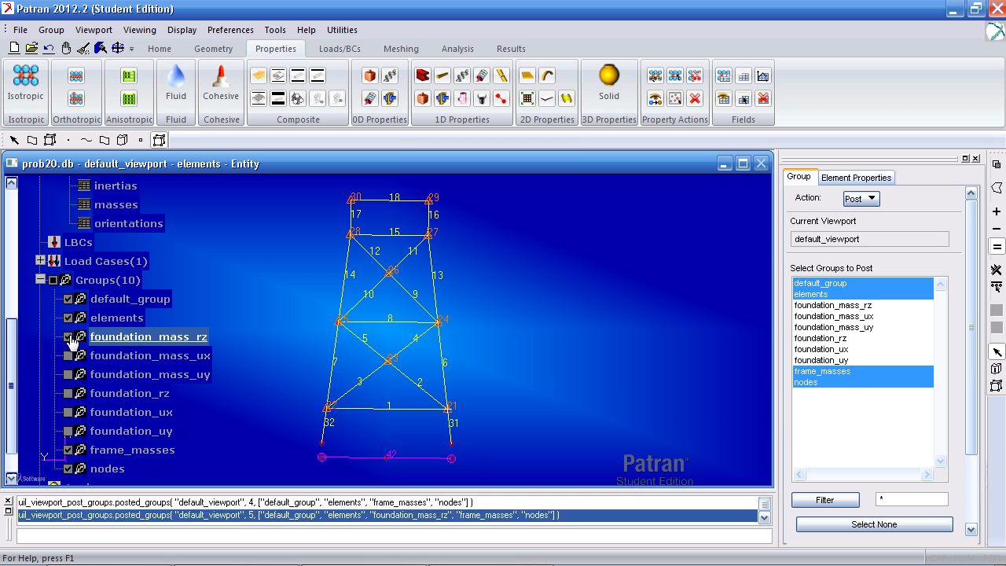
Step: Name the next grounded mass property set foundation_mass_rz and set its Dof at Node 1 to RZ
{"action": "left_click", "coordinate": [881, 178]}
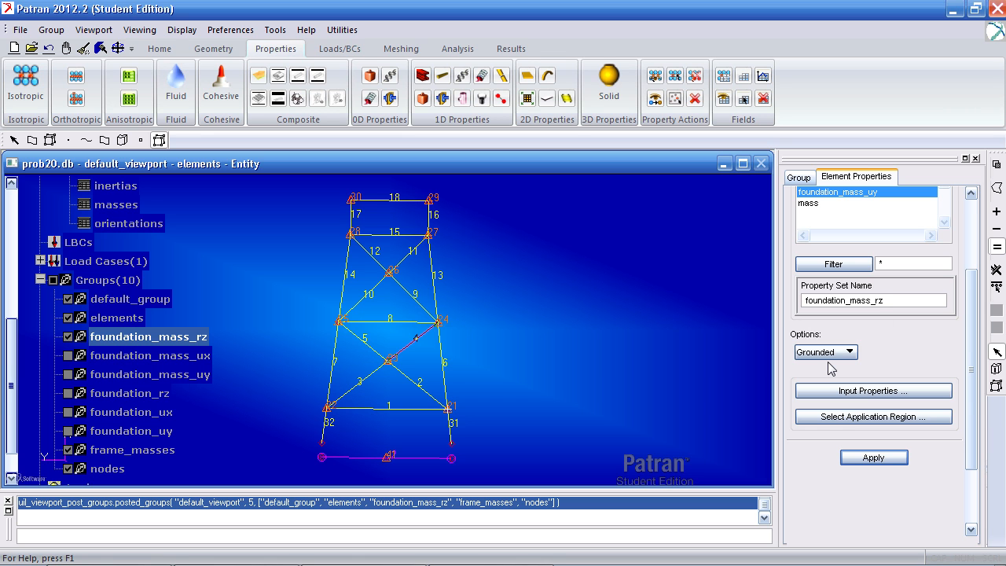
{"action": "left_click", "coordinate": [868, 391]}
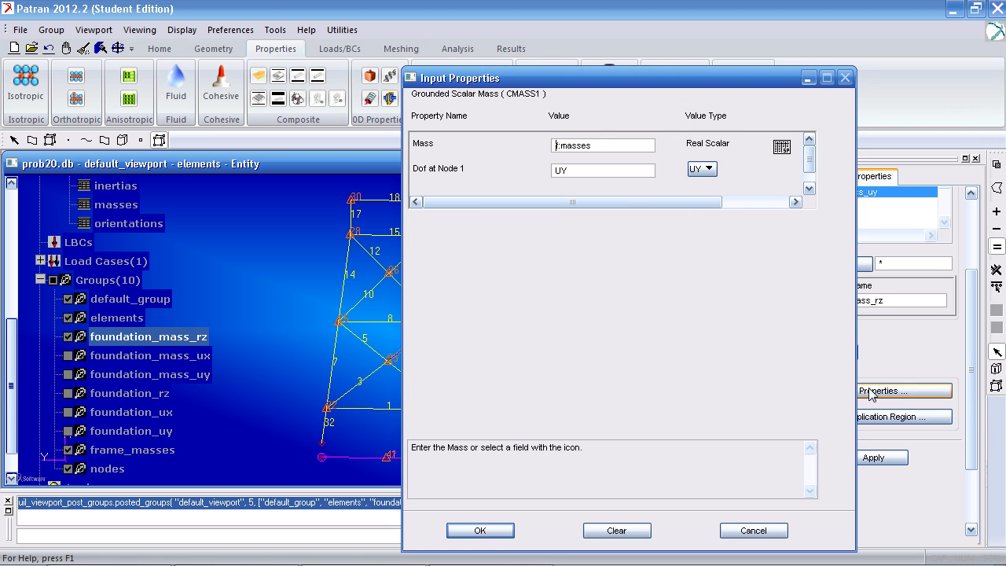
{"action": "left_click_drag", "start_coordinate": [601, 145], "coordinate": [501, 146]}
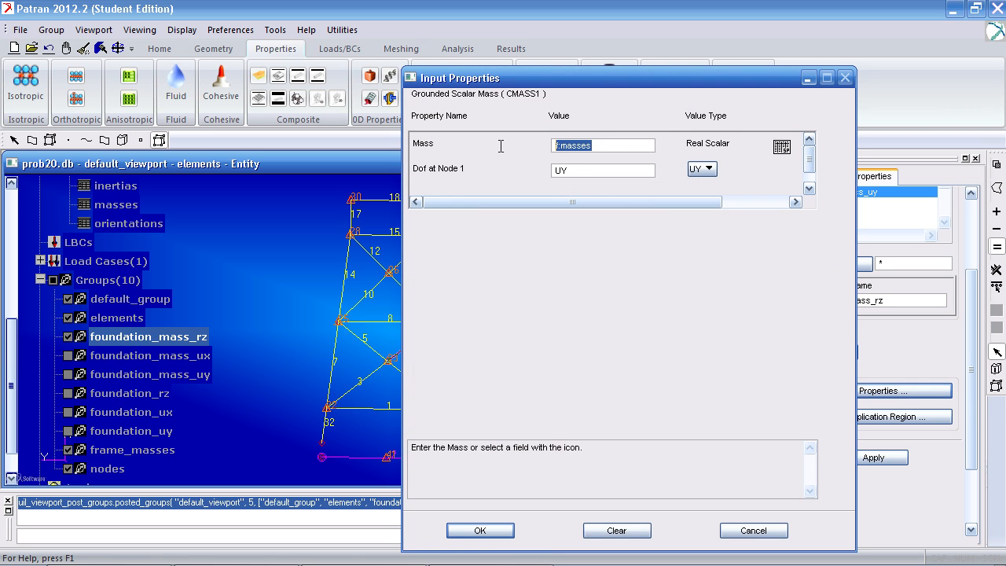
{"action": "left_click", "coordinate": [702, 169]}
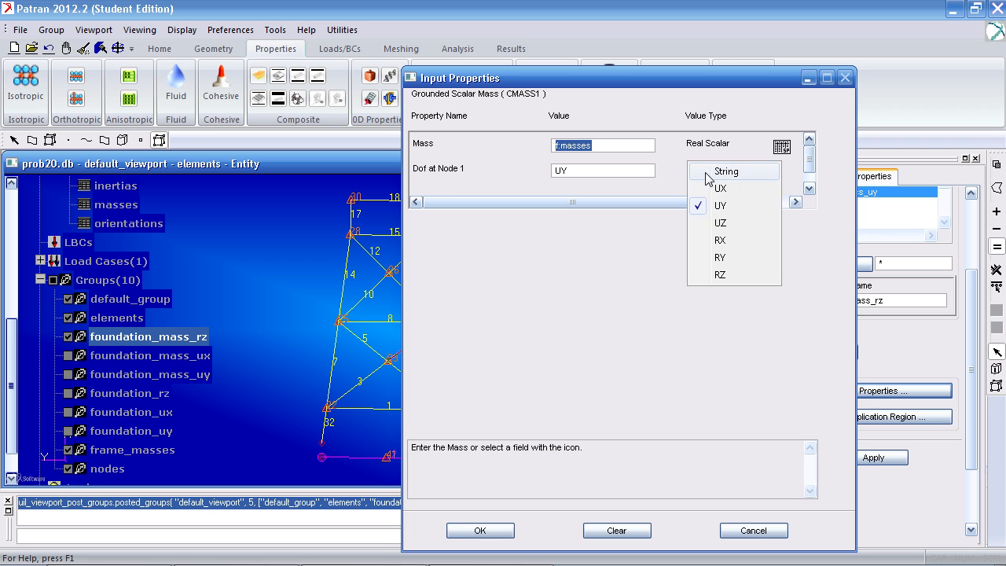
{"action": "left_click", "coordinate": [721, 274]}
{"action": "left_click", "coordinate": [475, 529]}
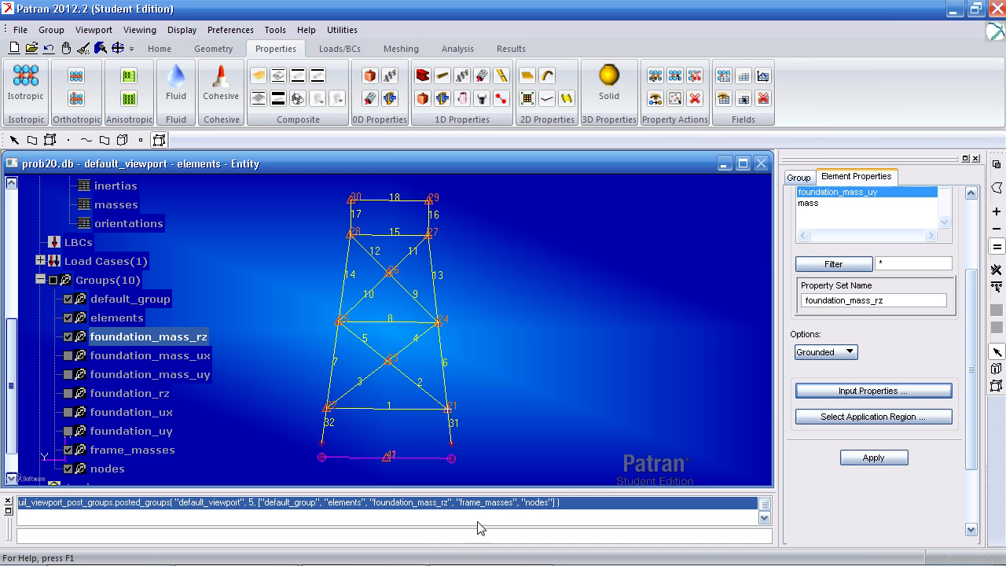
Step: Add element 41 as the application region and create the foundation_mass_rz property set
{"action": "left_click", "coordinate": [867, 423]}
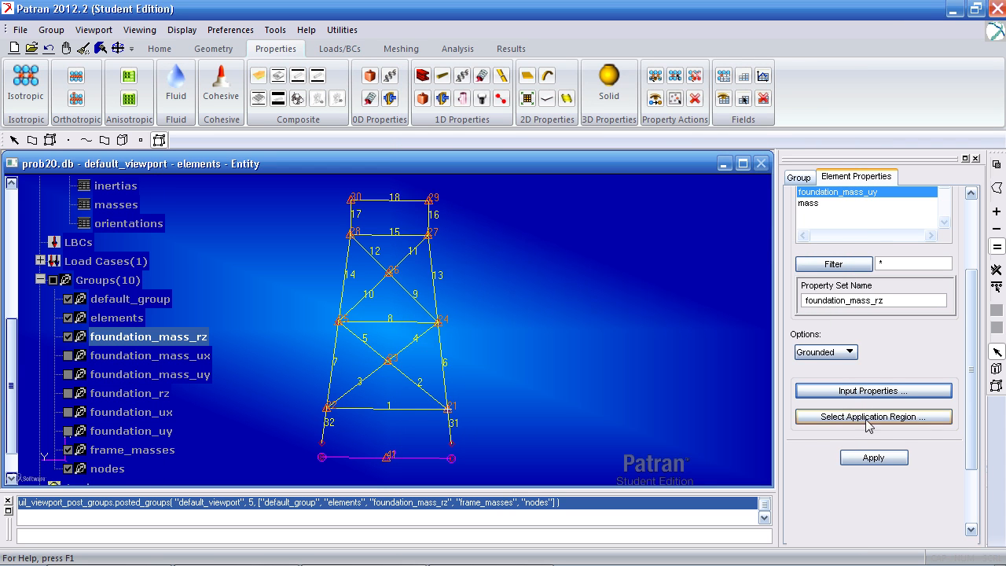
{"action": "left_click", "coordinate": [397, 460]}
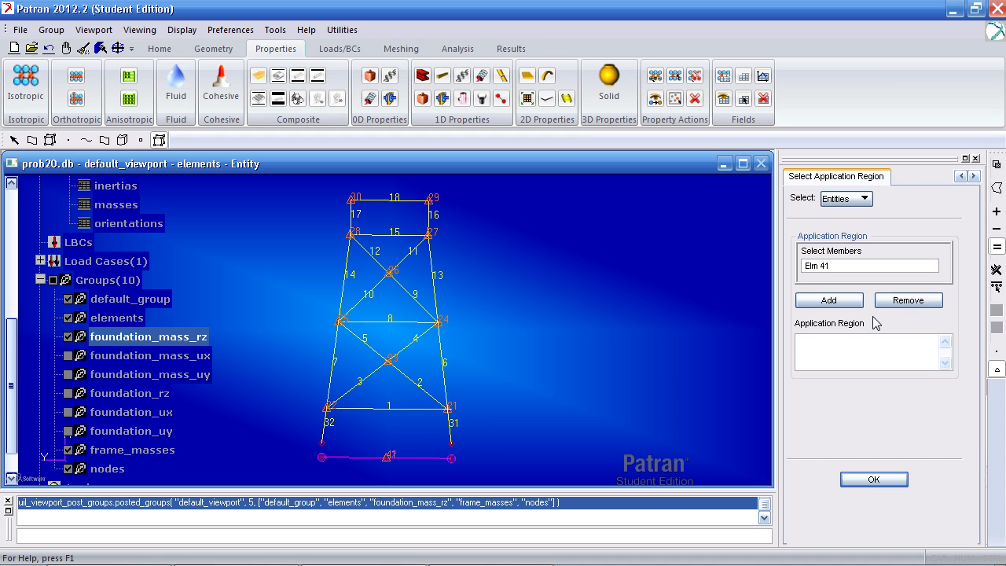
{"action": "left_click", "coordinate": [848, 305]}
{"action": "left_click", "coordinate": [874, 479]}
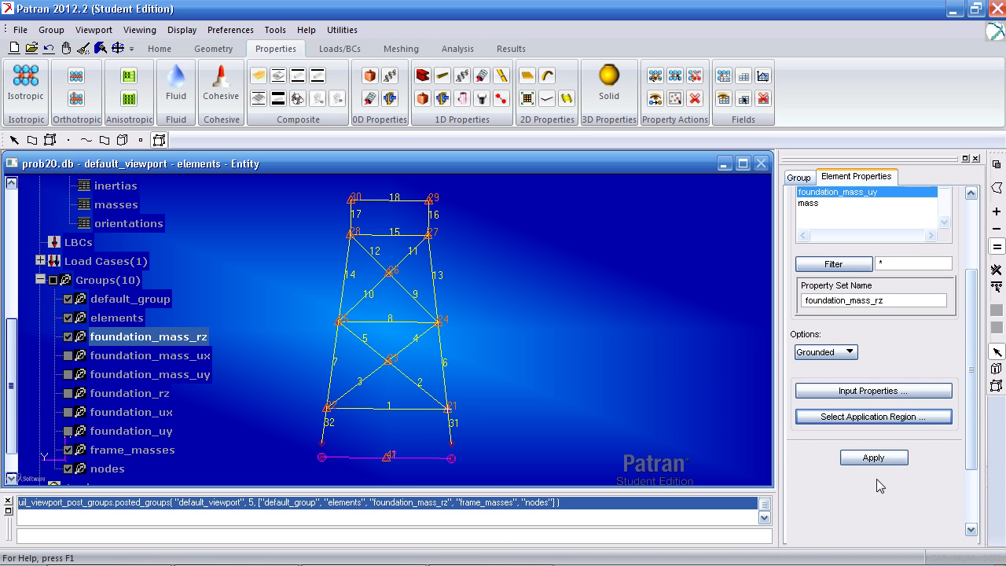
{"action": "left_click", "coordinate": [881, 461]}
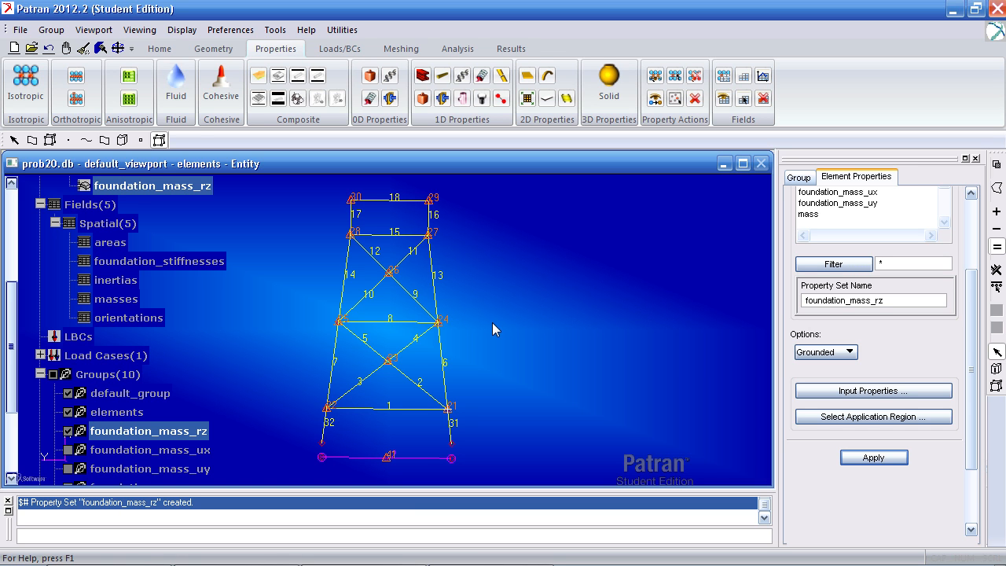
Step: Unpost the elements and foundation_mass_rz groups, making default_group the current group
{"action": "left_click", "coordinate": [117, 412]}
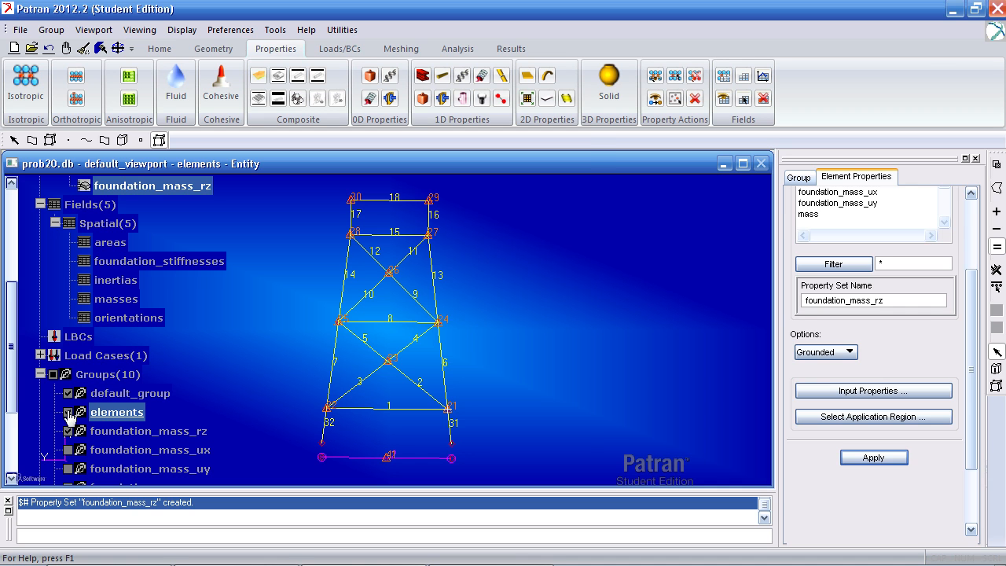
{"action": "left_click", "coordinate": [68, 412]}
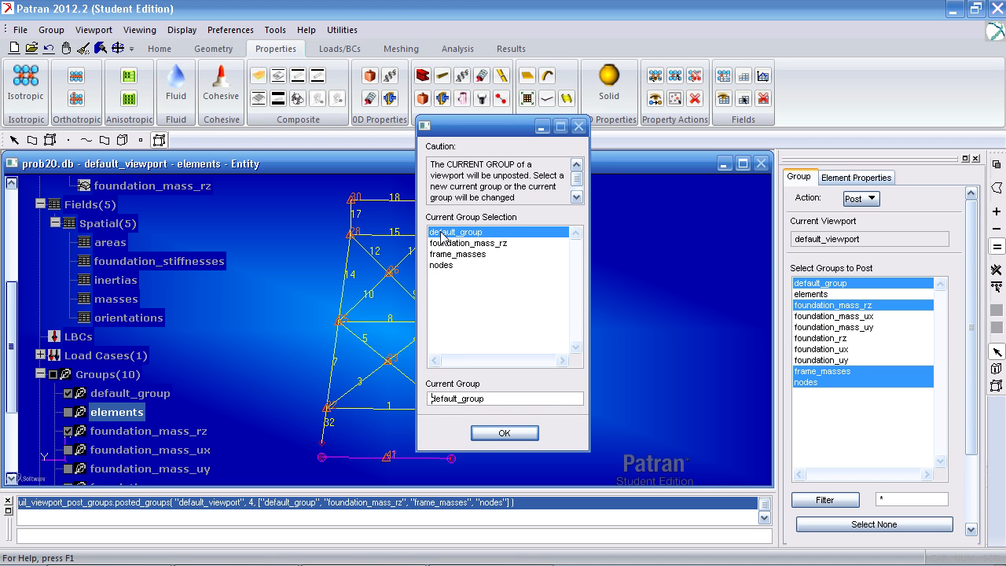
{"action": "left_click", "coordinate": [504, 433]}
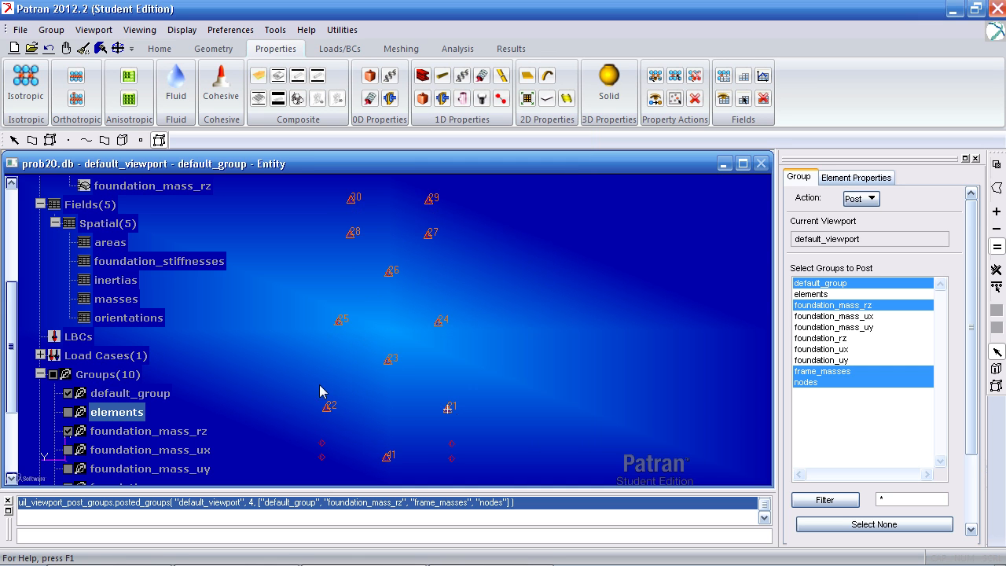
{"action": "left_click", "coordinate": [73, 436]}
{"action": "left_click", "coordinate": [69, 432]}
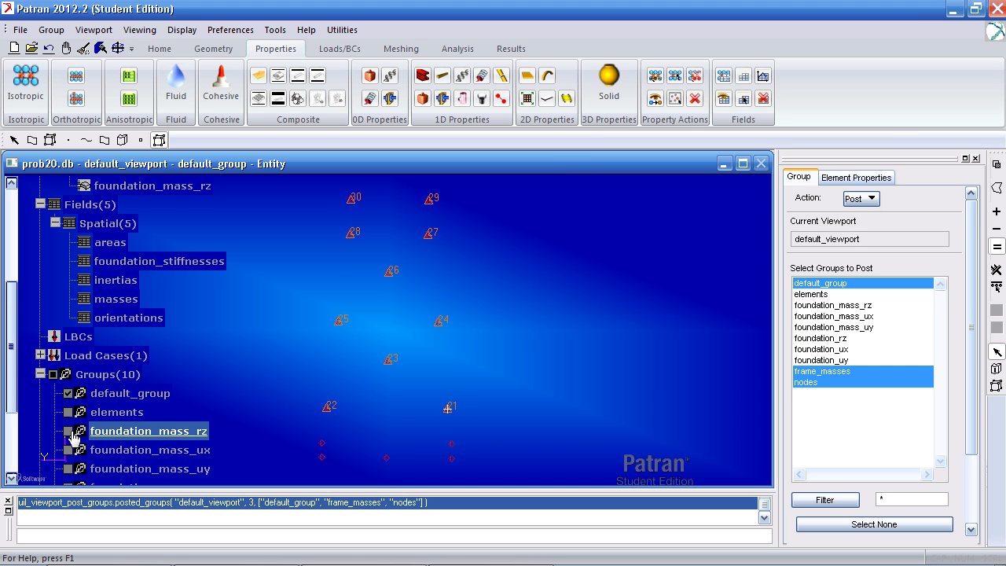
{"action": "left_click_drag", "start_coordinate": [8, 362], "coordinate": [11, 414]}
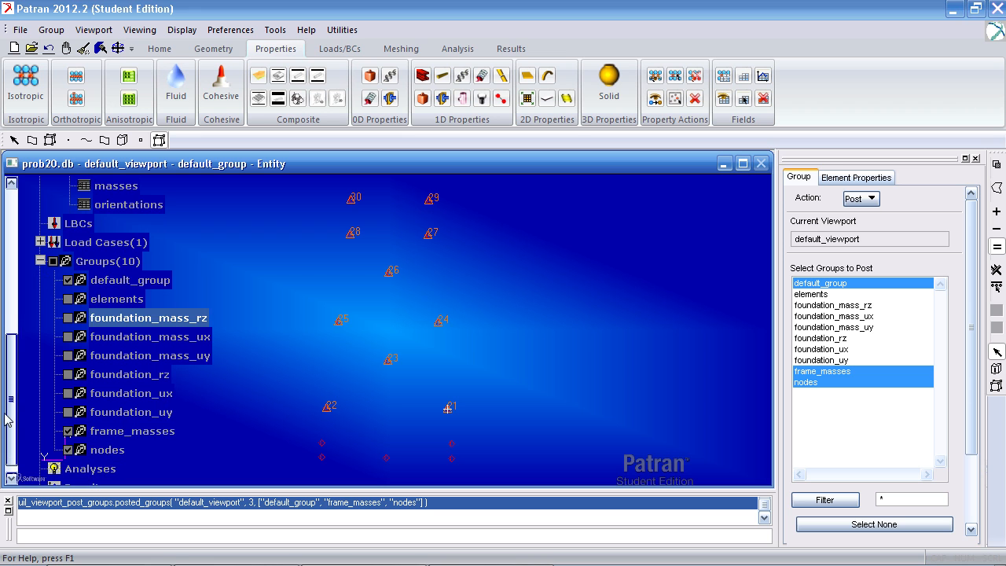
Step: Unpost the frame_masses and nodes groups and post the foundation_ux group in the viewport
{"action": "left_click", "coordinate": [73, 431]}
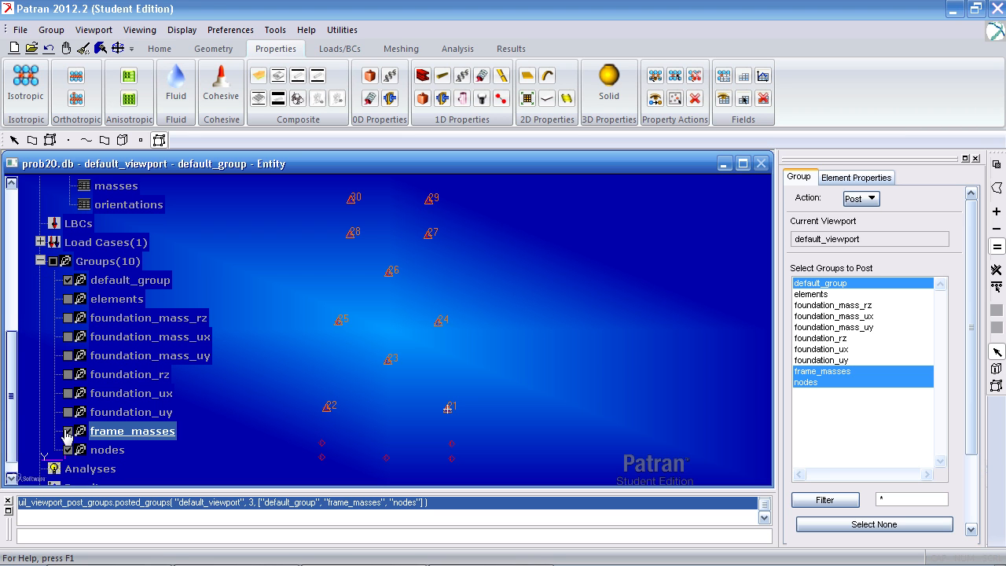
{"action": "left_click", "coordinate": [67, 430]}
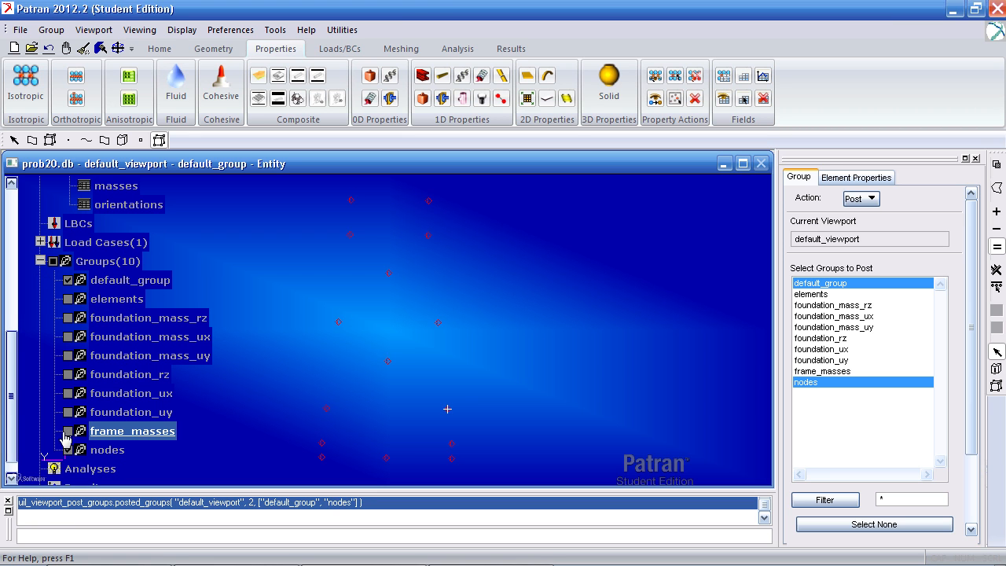
{"action": "left_click", "coordinate": [68, 449]}
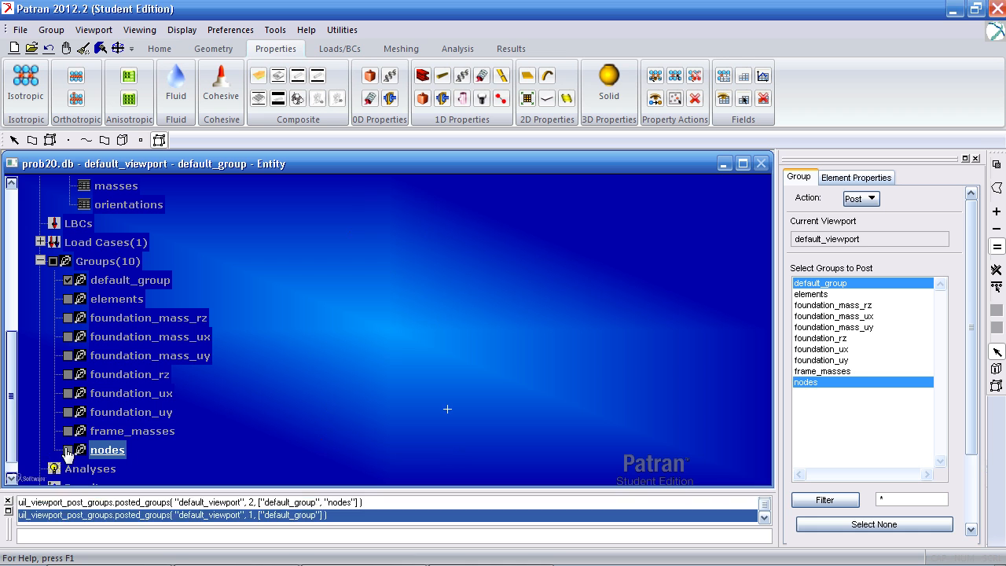
{"action": "left_click", "coordinate": [69, 393]}
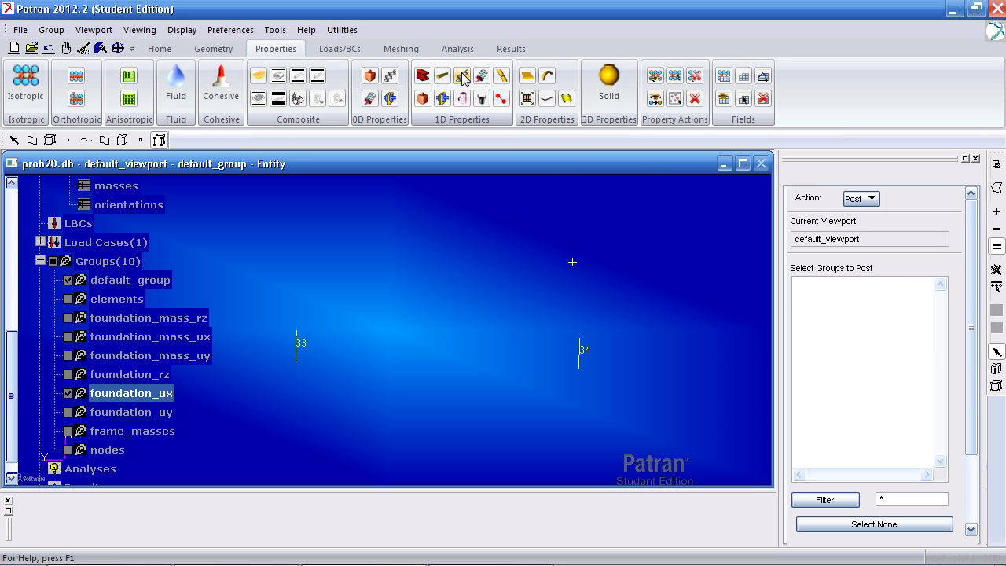
Step: Name the new 1D Spring property set foundation_ux
{"action": "left_click", "coordinate": [855, 178]}
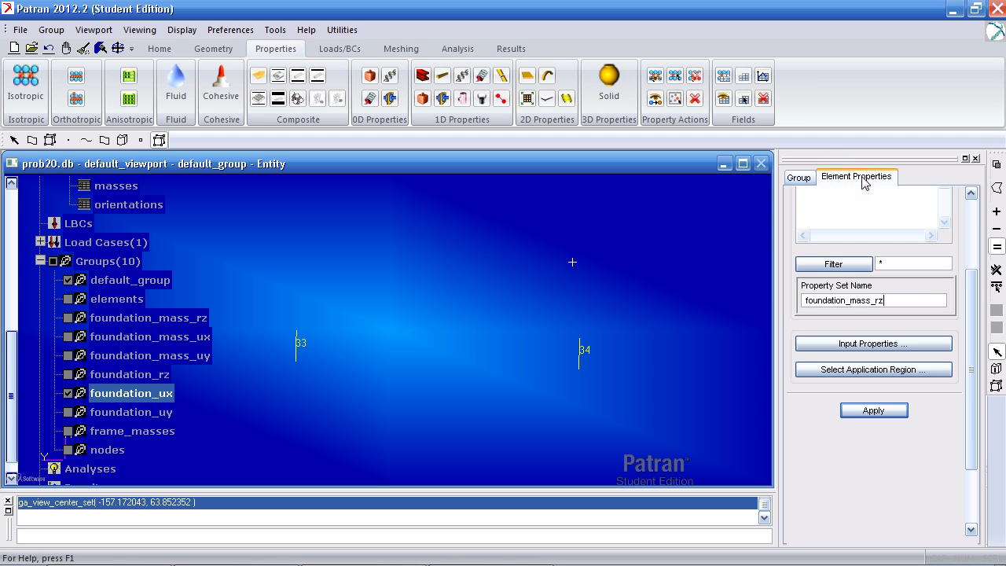
{"action": "left_click_drag", "start_coordinate": [980, 305], "coordinate": [967, 228]}
{"action": "scroll", "coordinate": [967, 236], "scroll_direction": "down", "scroll_amount": 1}
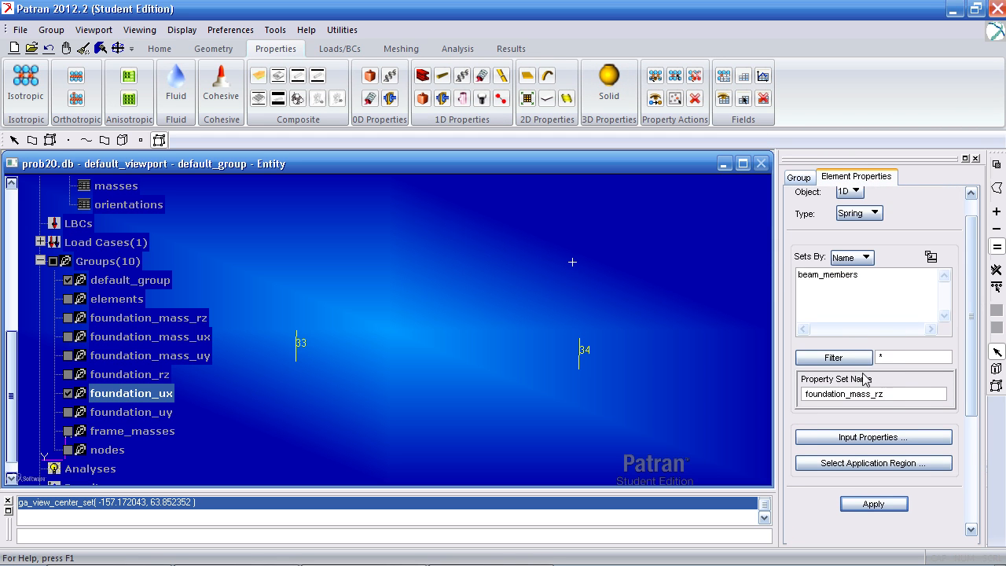
{"action": "left_click_drag", "start_coordinate": [881, 394], "coordinate": [850, 396]}
{"action": "type", "text": "ux"}
Step: Assign the foundation_stiffnesses field as the Spring Constant and set the Dof at Node 1 and Node 2 to UX
{"action": "left_click", "coordinate": [871, 437]}
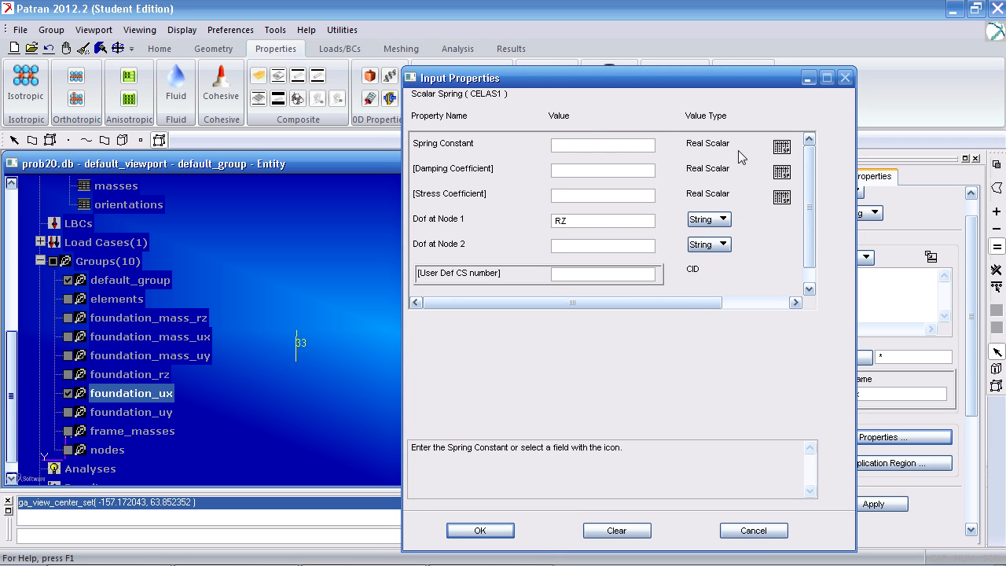
{"action": "left_click", "coordinate": [782, 147]}
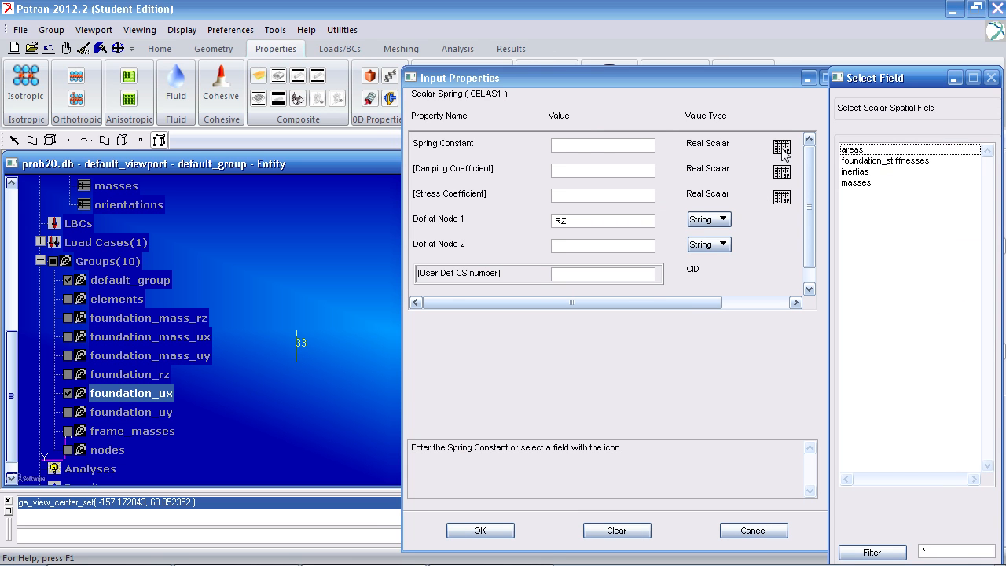
{"action": "double_click", "coordinate": [878, 161]}
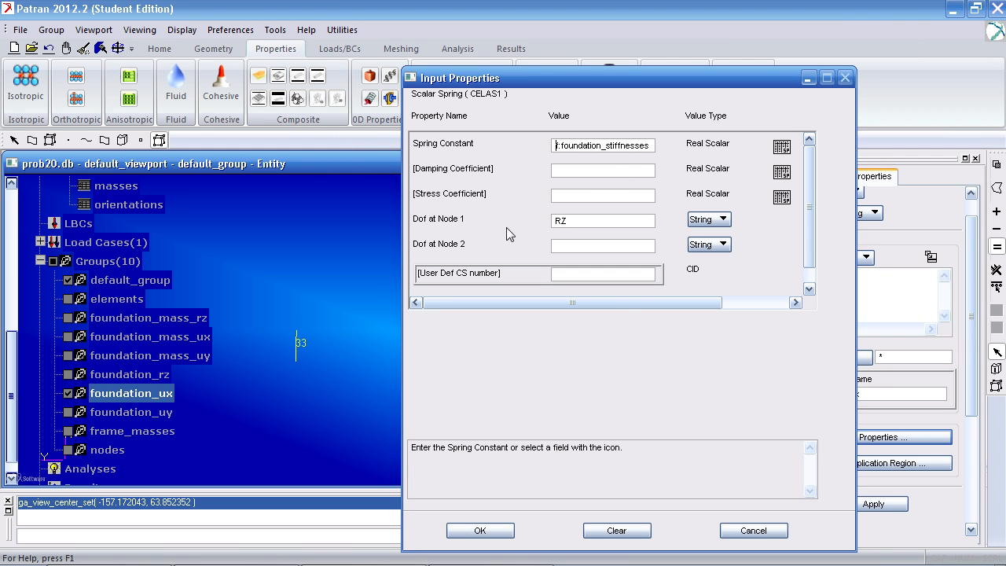
{"action": "left_click", "coordinate": [706, 220]}
{"action": "left_click", "coordinate": [703, 238]}
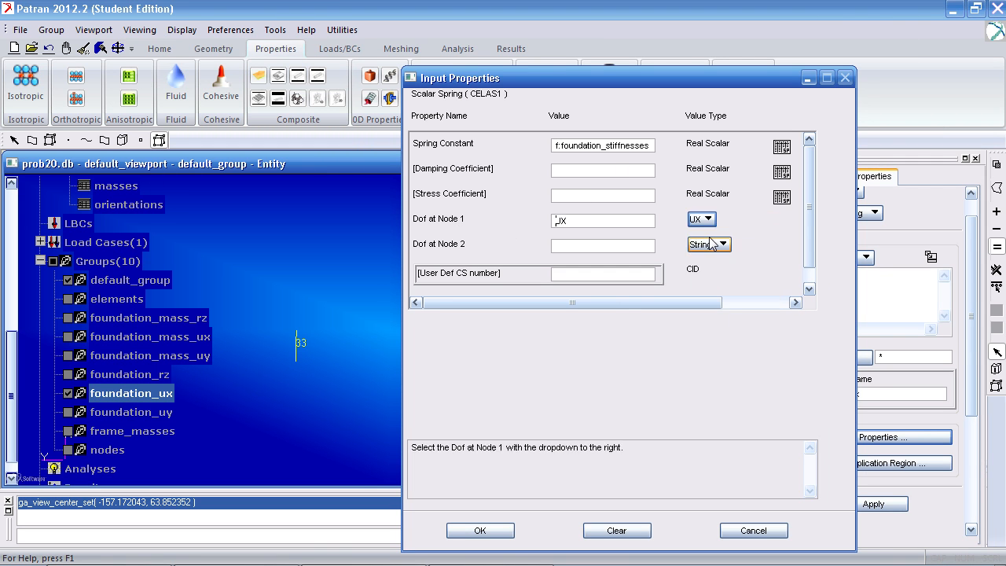
{"action": "left_click", "coordinate": [711, 247]}
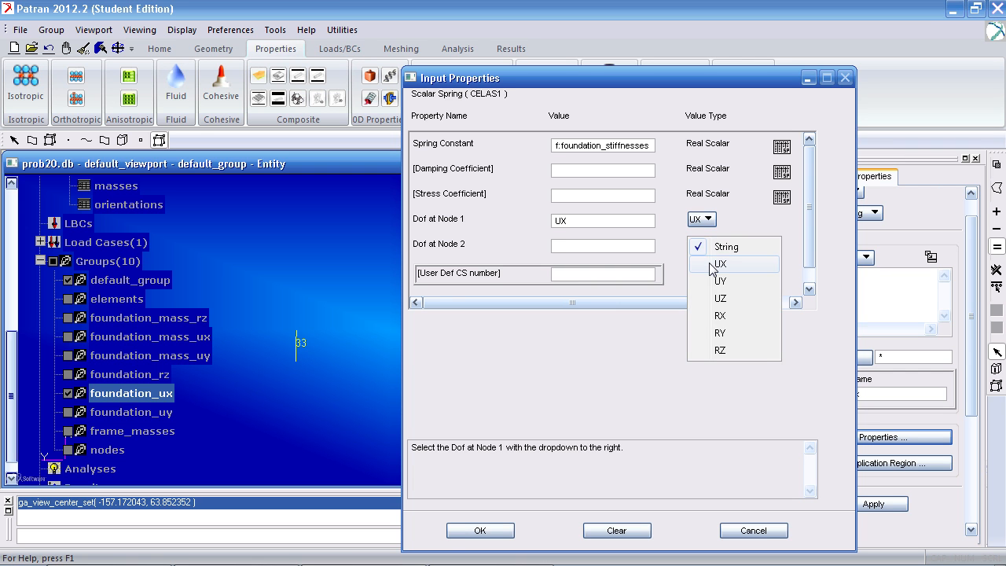
{"action": "left_click", "coordinate": [713, 267]}
{"action": "left_click", "coordinate": [461, 533]}
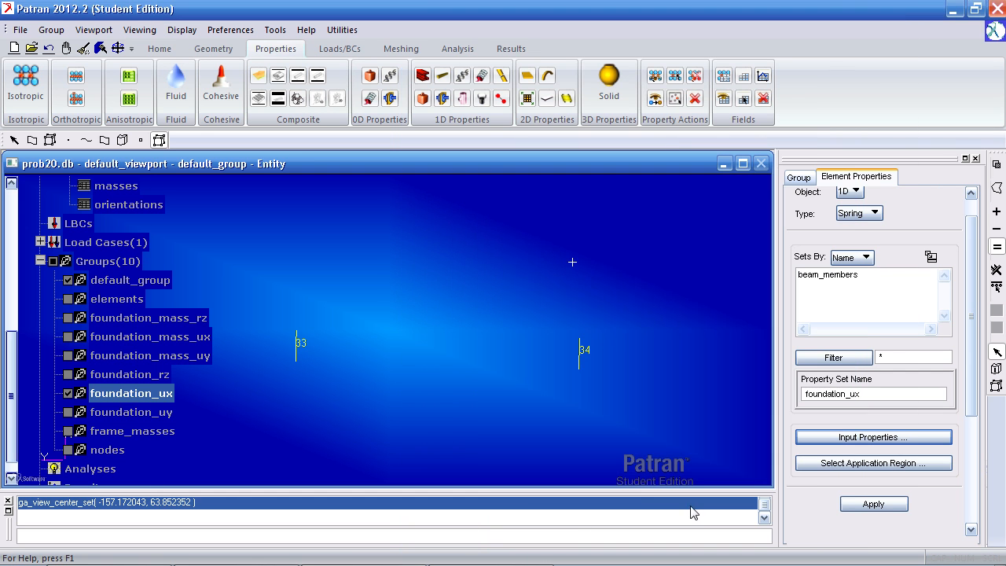
Step: Add elements 33 and 34 as the application region and create the foundation_ux property set
{"action": "left_click", "coordinate": [874, 463]}
{"action": "left_click_drag", "start_coordinate": [660, 401], "coordinate": [272, 320]}
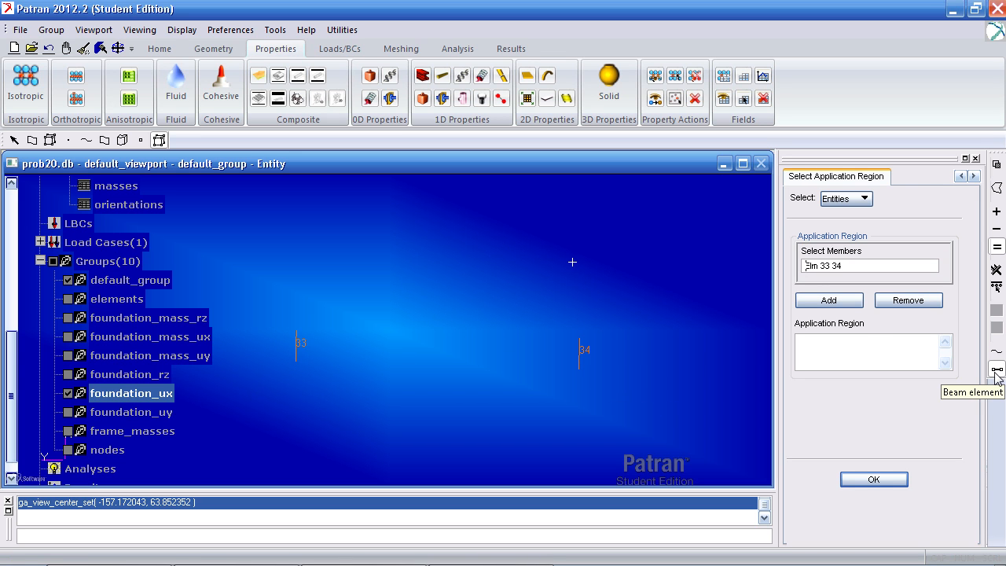
{"action": "left_click", "coordinate": [825, 301]}
{"action": "left_click", "coordinate": [871, 480]}
{"action": "left_click", "coordinate": [871, 504]}
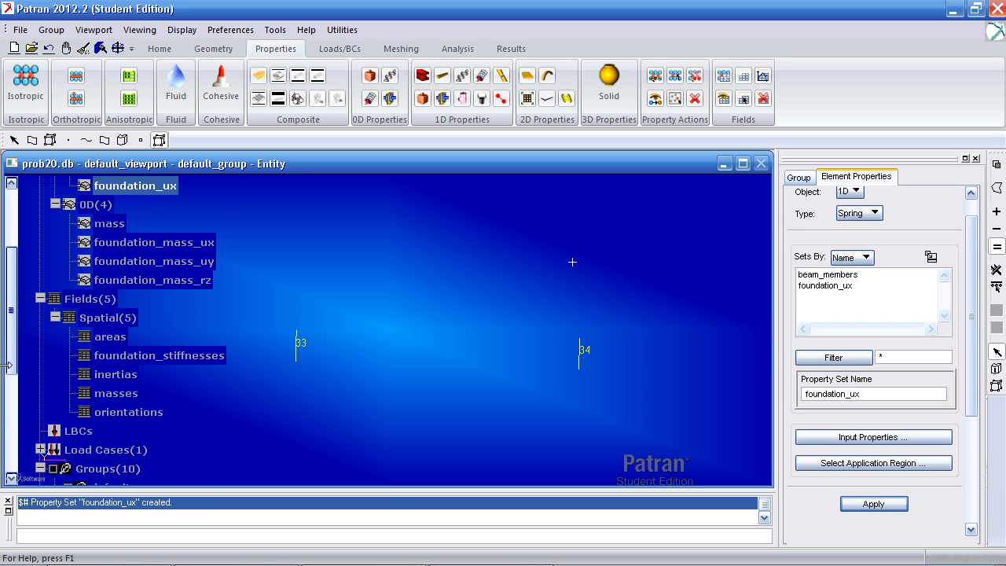
Step: Unpost the foundation_ux group and post the foundation_uy group in the viewport
{"action": "scroll", "coordinate": [7, 374], "scroll_direction": "down", "scroll_amount": 3}
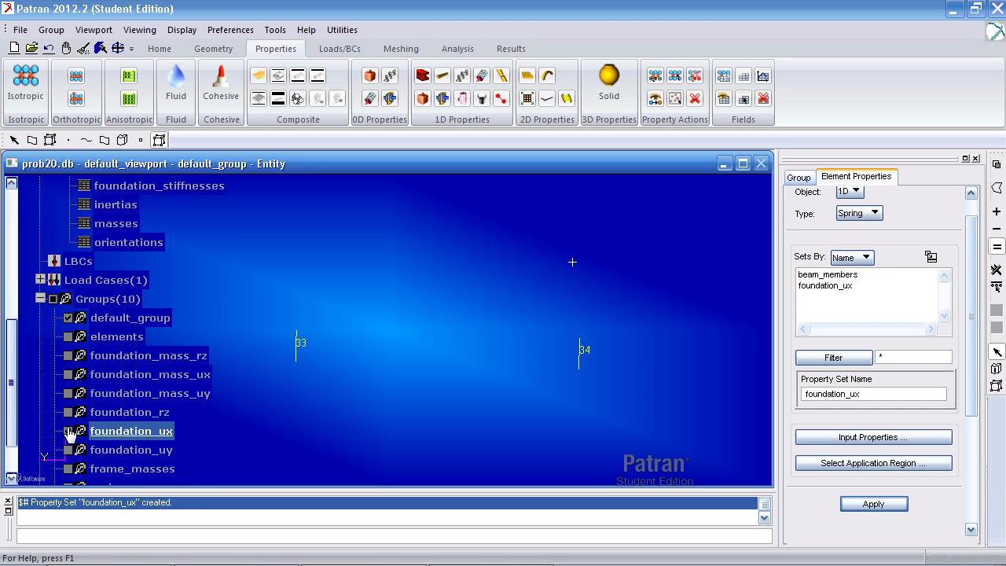
{"action": "left_click", "coordinate": [69, 431]}
{"action": "left_click", "coordinate": [69, 452]}
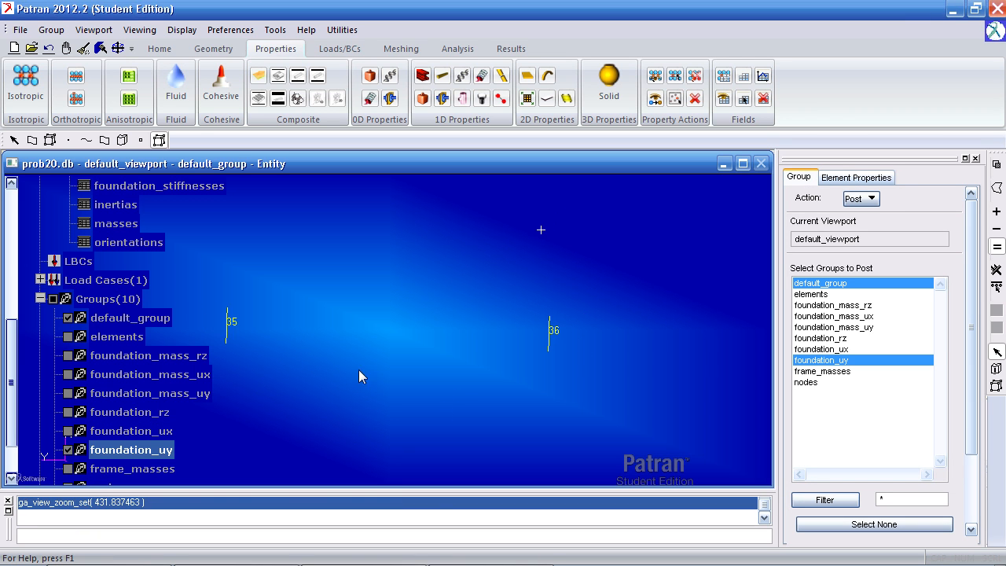
Step: Name the next spring property set foundation_uy and set its Dof at Node 1 and Node 2 to UY
{"action": "left_click", "coordinate": [882, 184]}
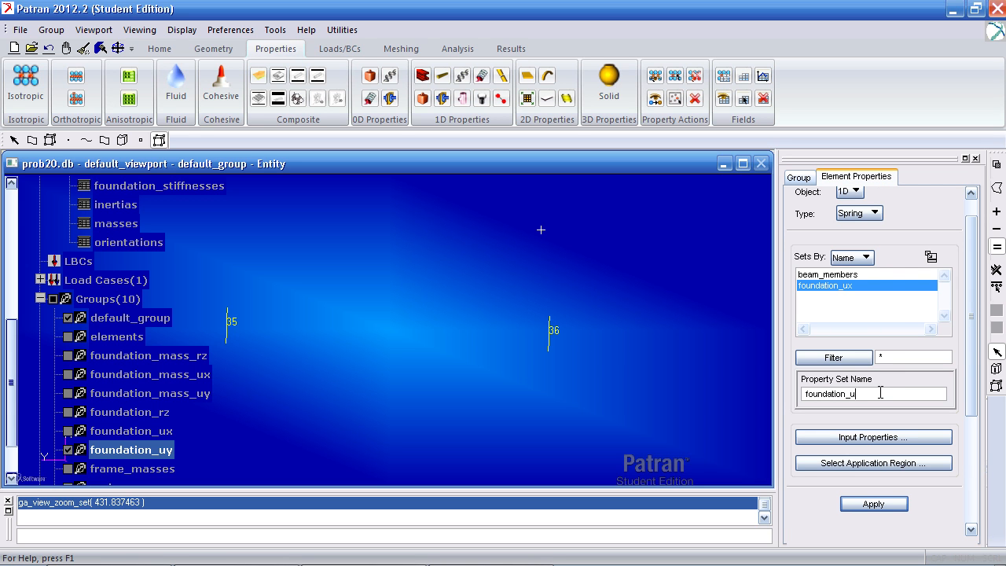
{"action": "left_click", "coordinate": [869, 437]}
{"action": "left_click_drag", "start_coordinate": [653, 146], "coordinate": [520, 144]}
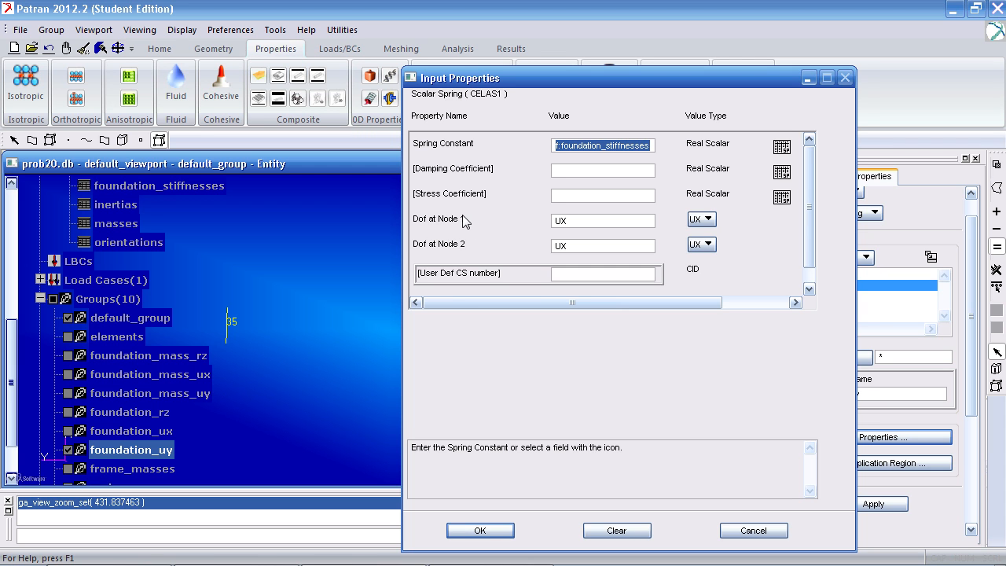
{"action": "left_click", "coordinate": [699, 222]}
{"action": "left_click", "coordinate": [720, 256]}
{"action": "left_click", "coordinate": [701, 245]}
{"action": "left_click", "coordinate": [720, 280]}
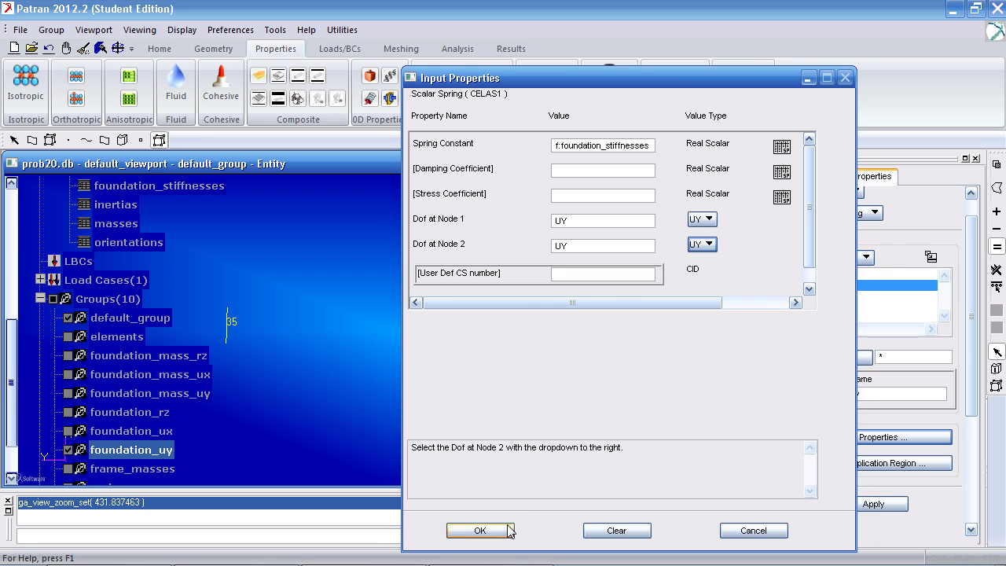
{"action": "left_click", "coordinate": [479, 531]}
Step: Add elements 35 and 36 as the application region and create the foundation_uy property set
{"action": "left_click", "coordinate": [857, 463]}
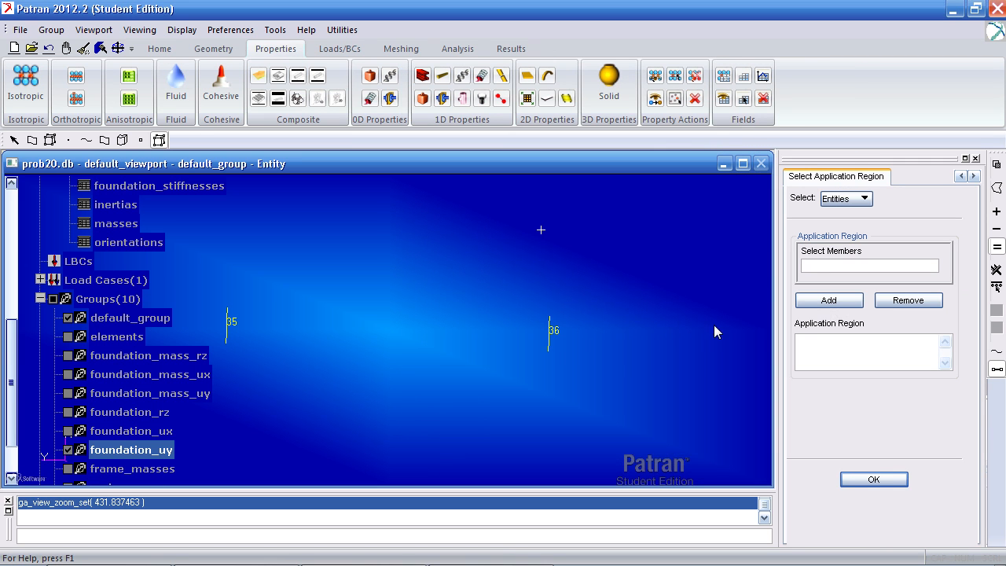
{"action": "left_click_drag", "start_coordinate": [616, 364], "coordinate": [209, 280]}
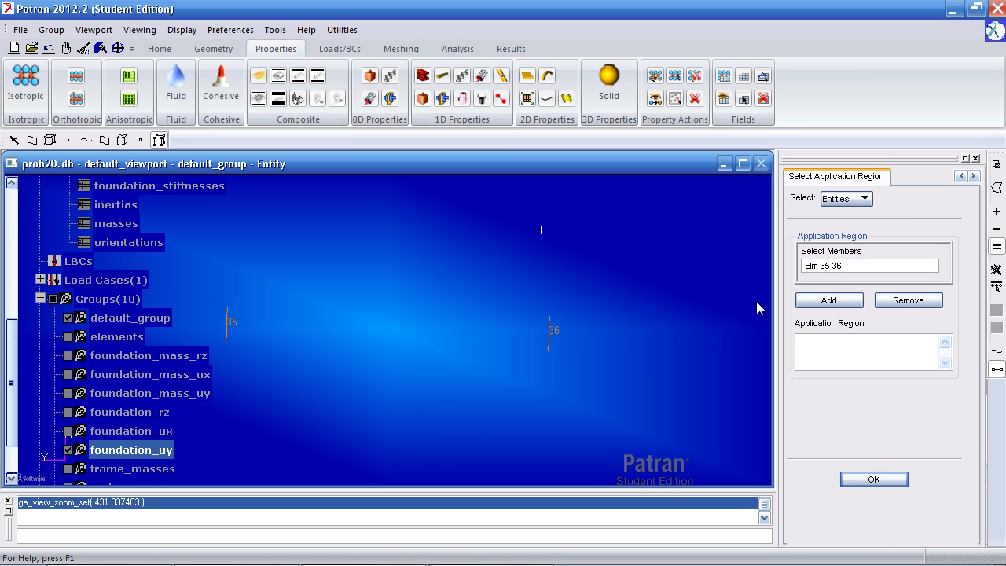
{"action": "left_click", "coordinate": [813, 302]}
{"action": "left_click", "coordinate": [873, 480]}
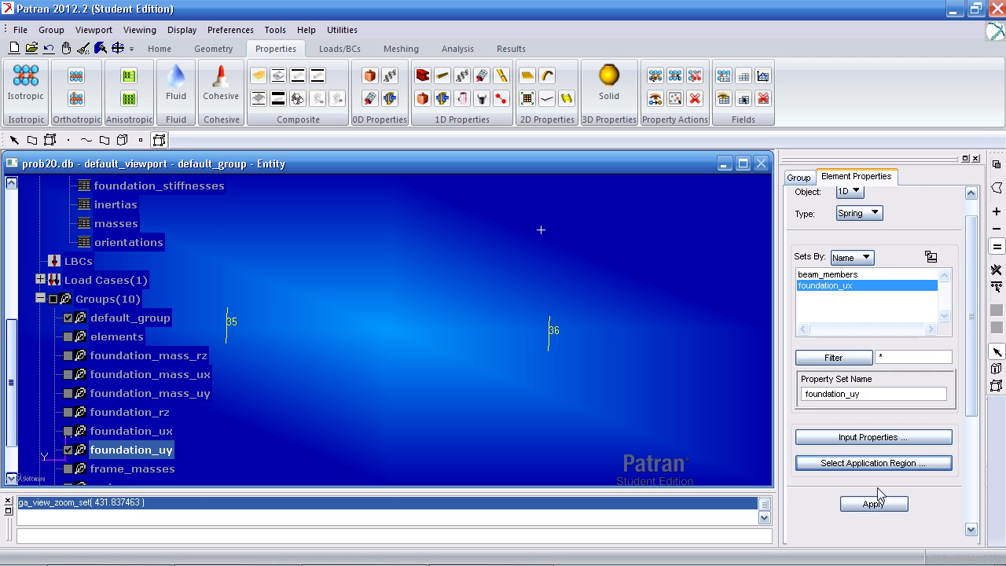
{"action": "left_click", "coordinate": [873, 504]}
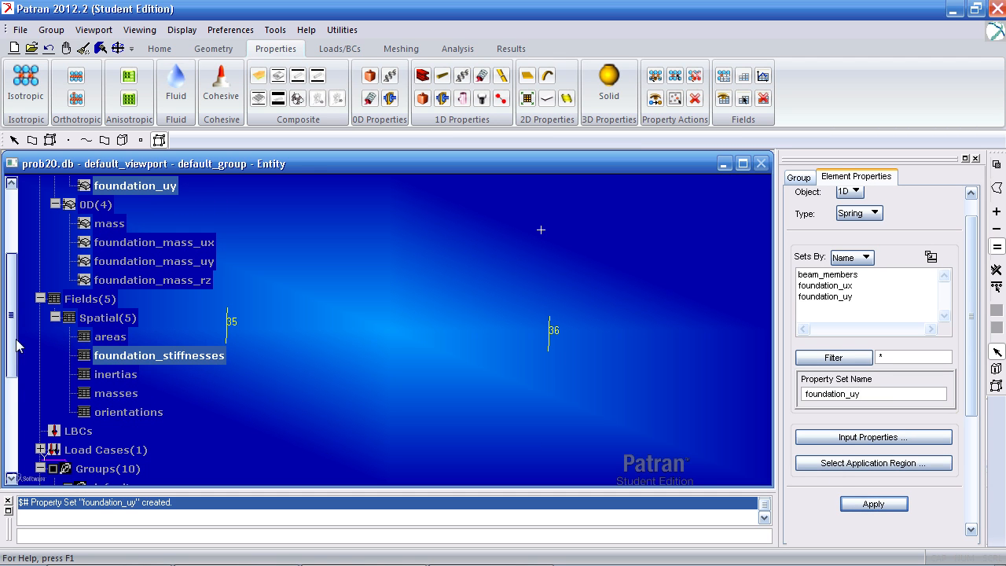
Step: Unpost the foundation_uy group and post the foundation_rz group in the viewport
{"action": "left_click_drag", "start_coordinate": [8, 344], "coordinate": [11, 381]}
{"action": "scroll", "coordinate": [12, 423], "scroll_direction": "down", "scroll_amount": 2}
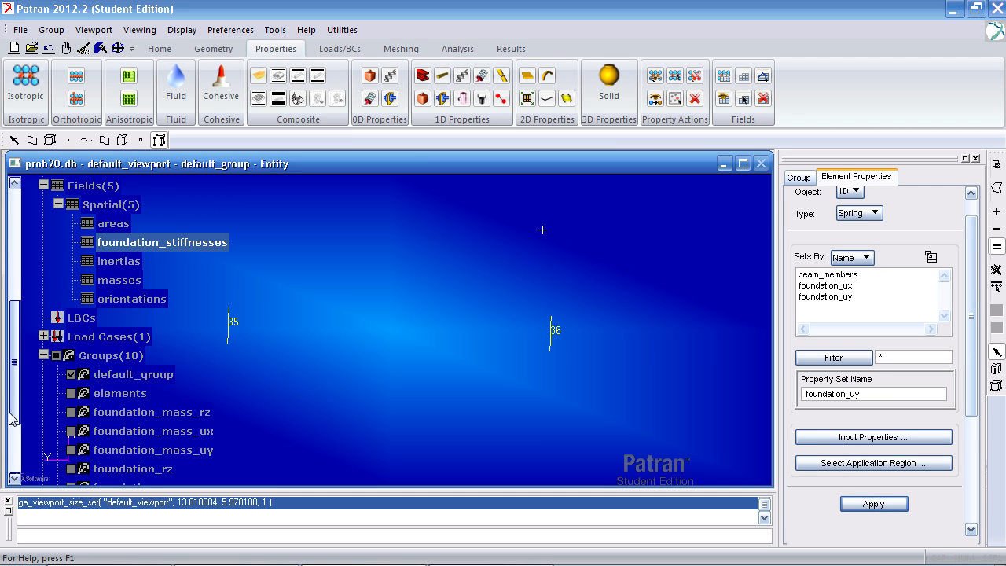
{"action": "scroll", "coordinate": [12, 423], "scroll_direction": "down", "scroll_amount": 2}
{"action": "left_click", "coordinate": [71, 451]}
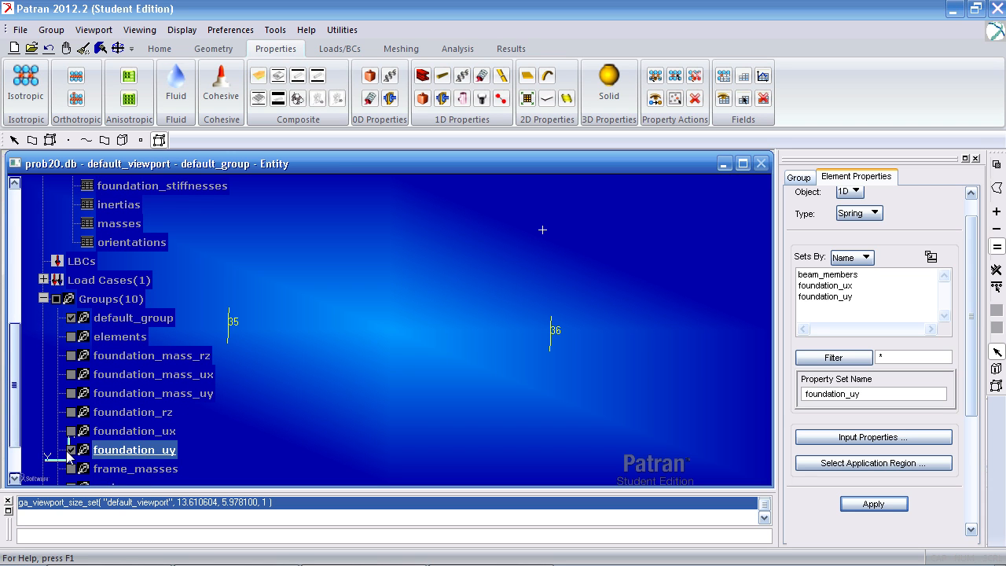
{"action": "left_click", "coordinate": [72, 412]}
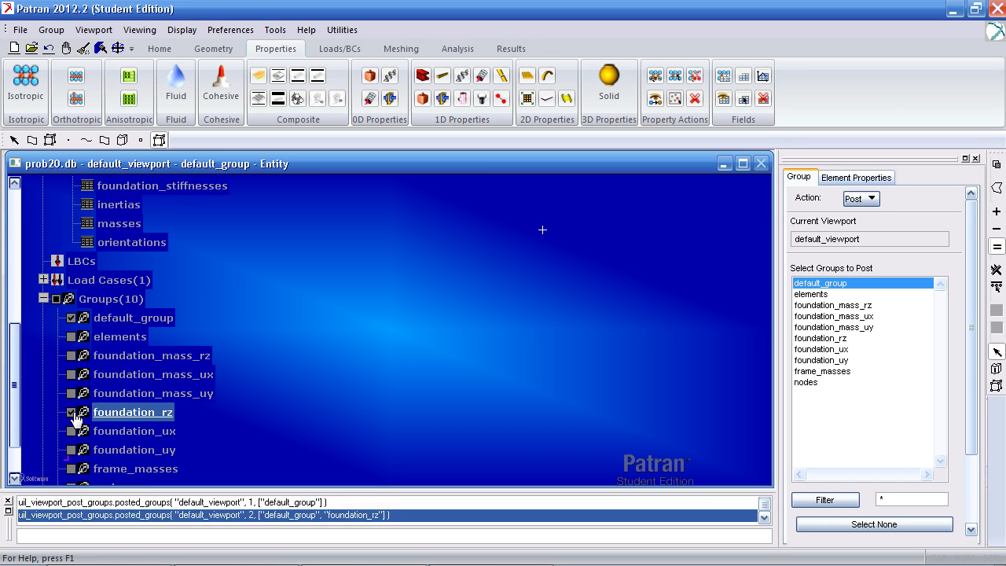
{"action": "scroll", "coordinate": [463, 391], "scroll_direction": "down", "scroll_amount": 3}
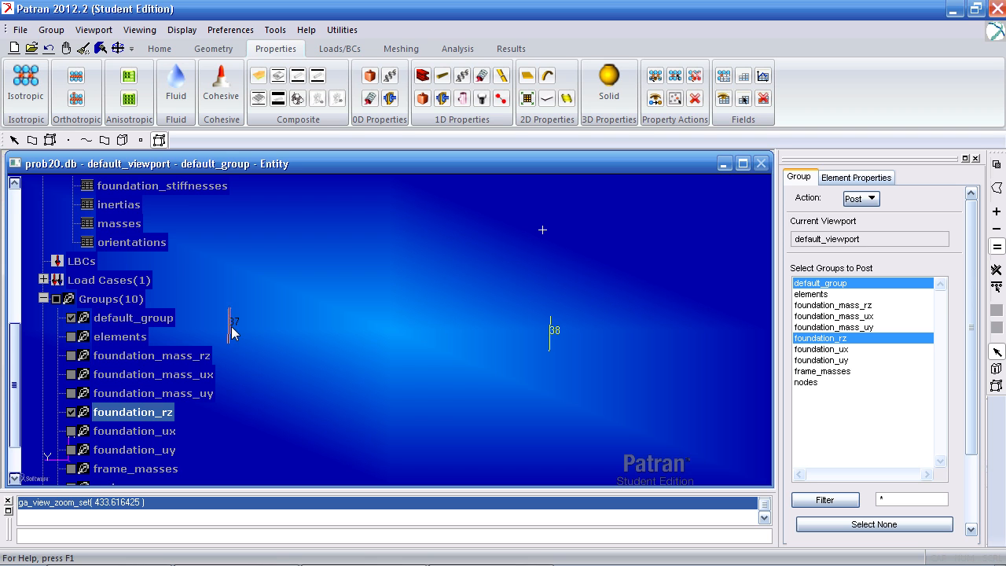
Step: Name the next spring property set foundation_rz and set its Dof at Node 1 and Node 2 to RZ
{"action": "left_click", "coordinate": [834, 179]}
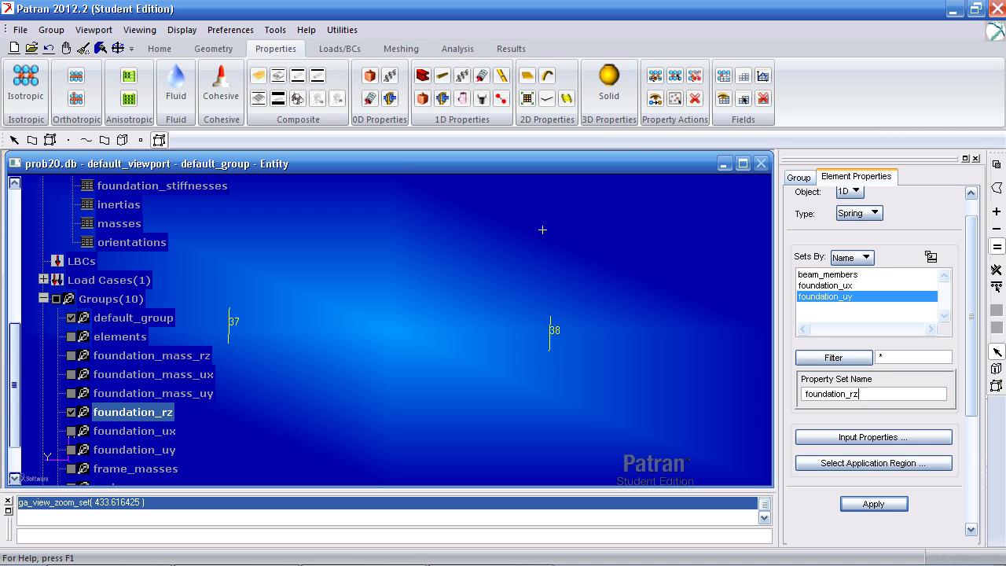
{"action": "left_click", "coordinate": [875, 437]}
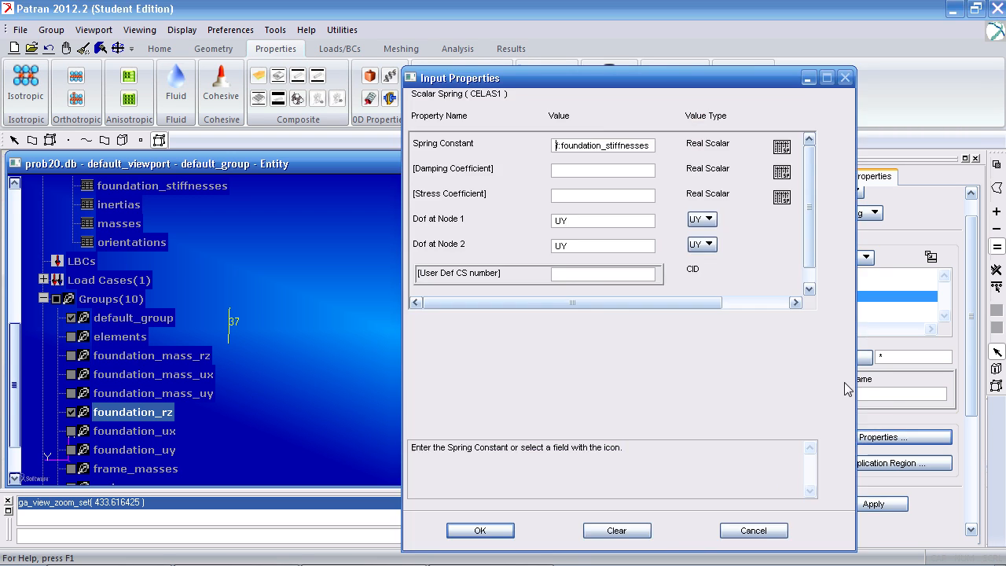
{"action": "left_click_drag", "start_coordinate": [646, 140], "coordinate": [496, 157]}
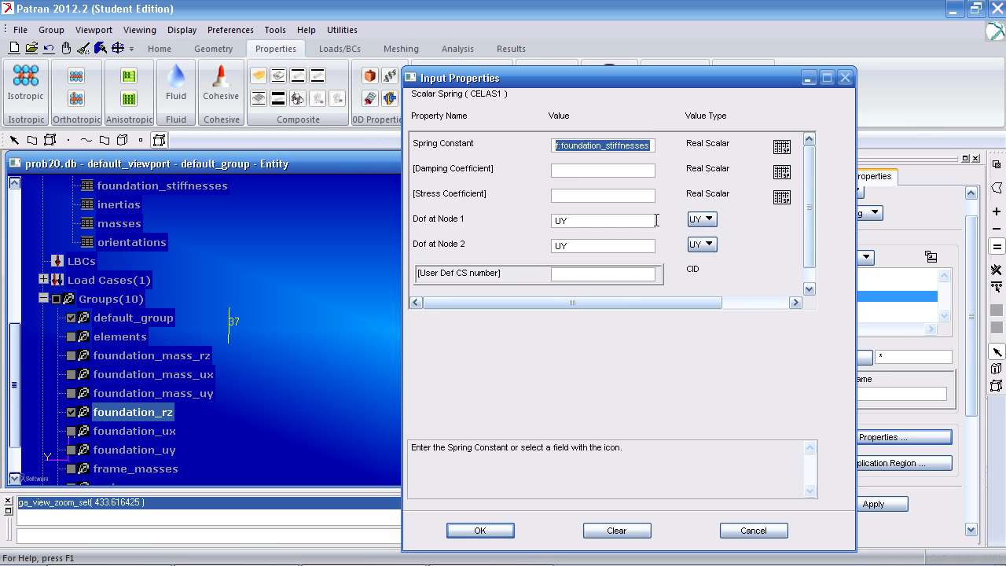
{"action": "left_click", "coordinate": [700, 220]}
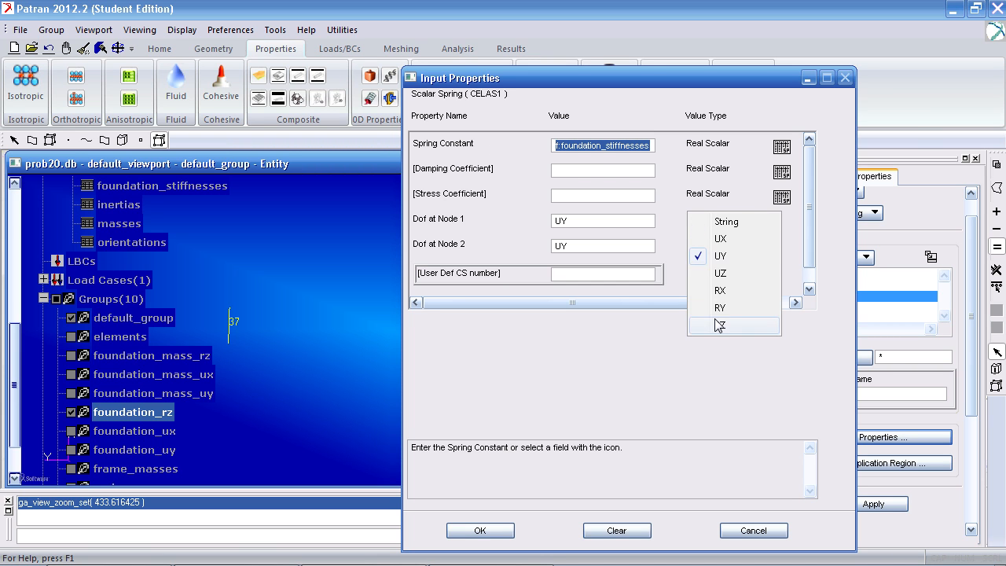
{"action": "left_click", "coordinate": [719, 324]}
{"action": "left_click", "coordinate": [702, 244]}
{"action": "left_click", "coordinate": [725, 350]}
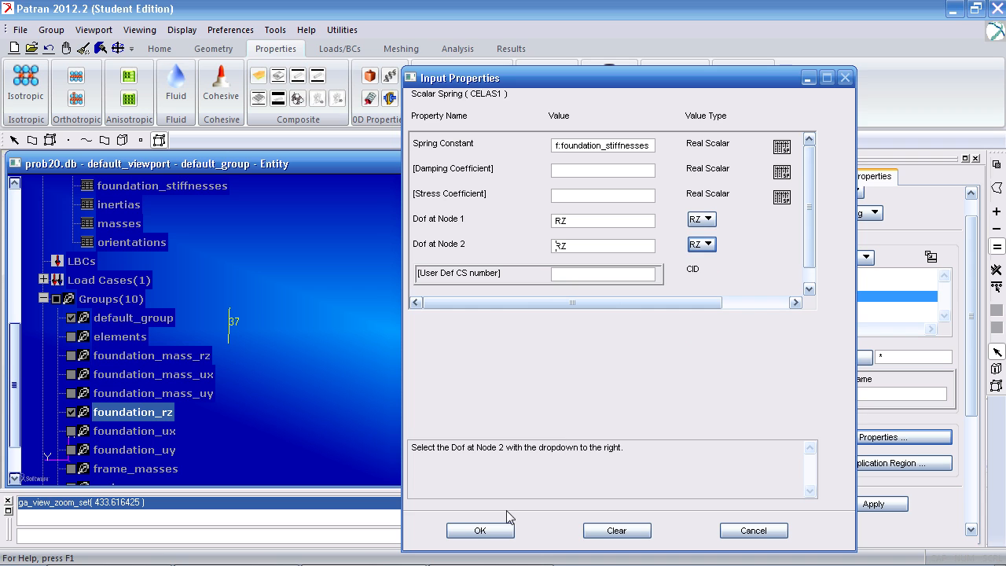
{"action": "left_click", "coordinate": [480, 531]}
Step: Add elements 37 and 38 as the application region and create the foundation_rz property set
{"action": "left_click", "coordinate": [849, 464]}
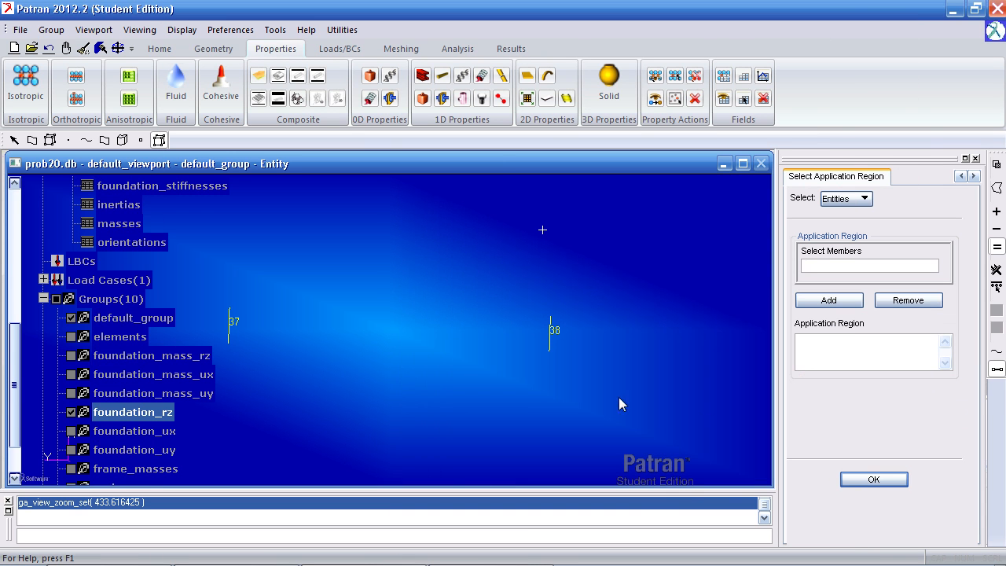
{"action": "left_click_drag", "start_coordinate": [190, 284], "coordinate": [666, 408]}
{"action": "left_click", "coordinate": [857, 302]}
{"action": "left_click", "coordinate": [874, 480]}
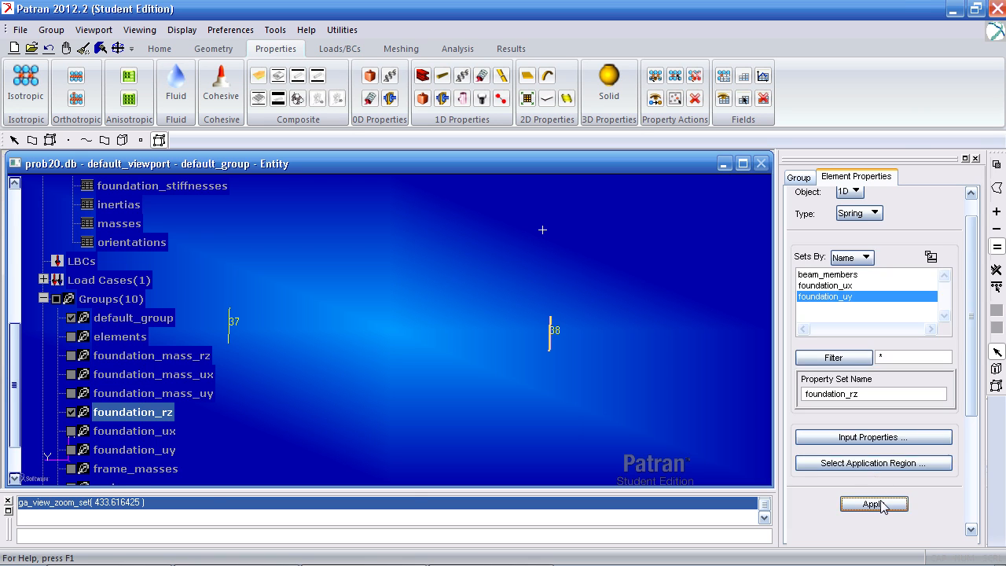
{"action": "left_click", "coordinate": [874, 504]}
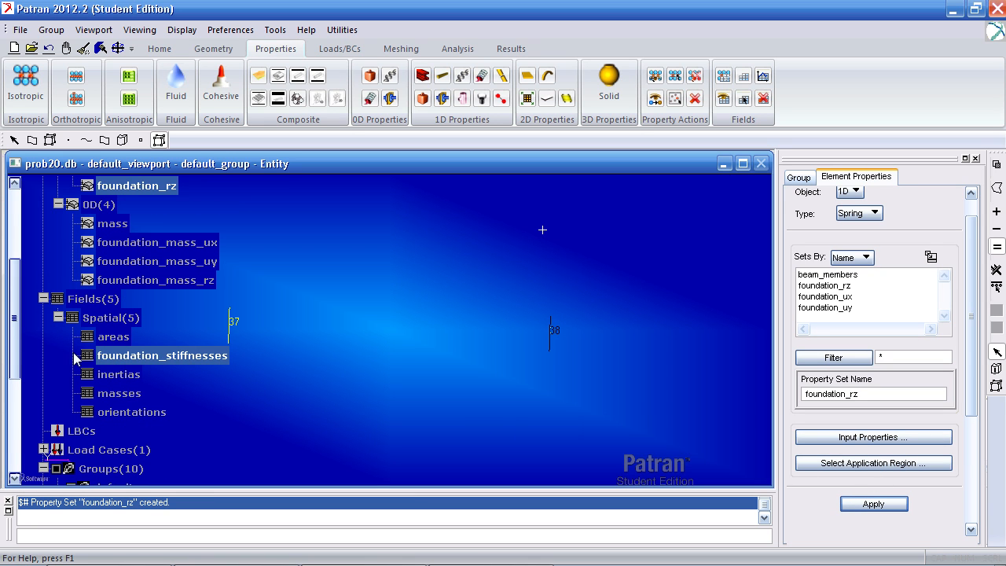
Step: Collapse the Materials, Properties, Fields and Groups branches of the model tree
{"action": "left_click_drag", "start_coordinate": [16, 318], "coordinate": [21, 246]}
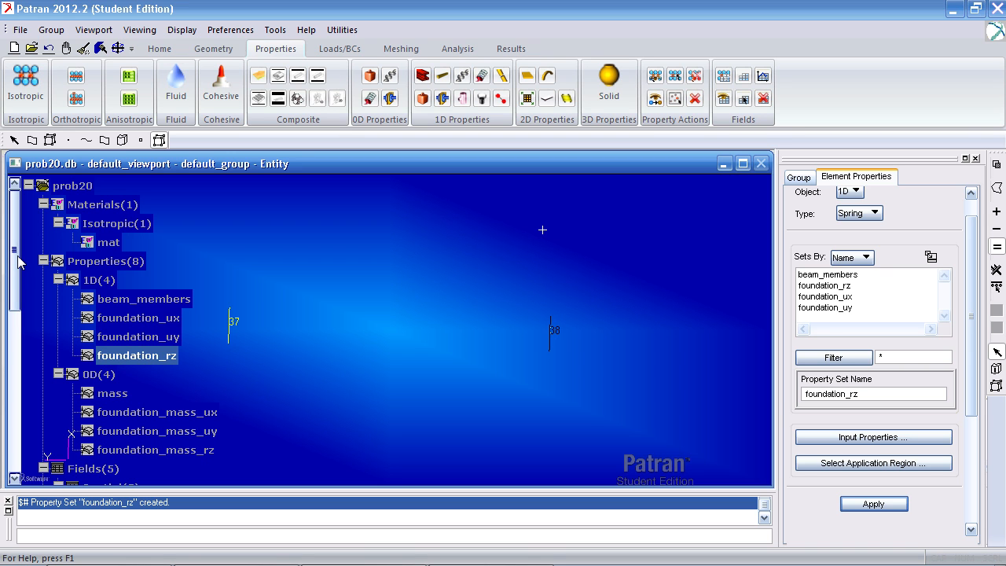
{"action": "left_click", "coordinate": [43, 205]}
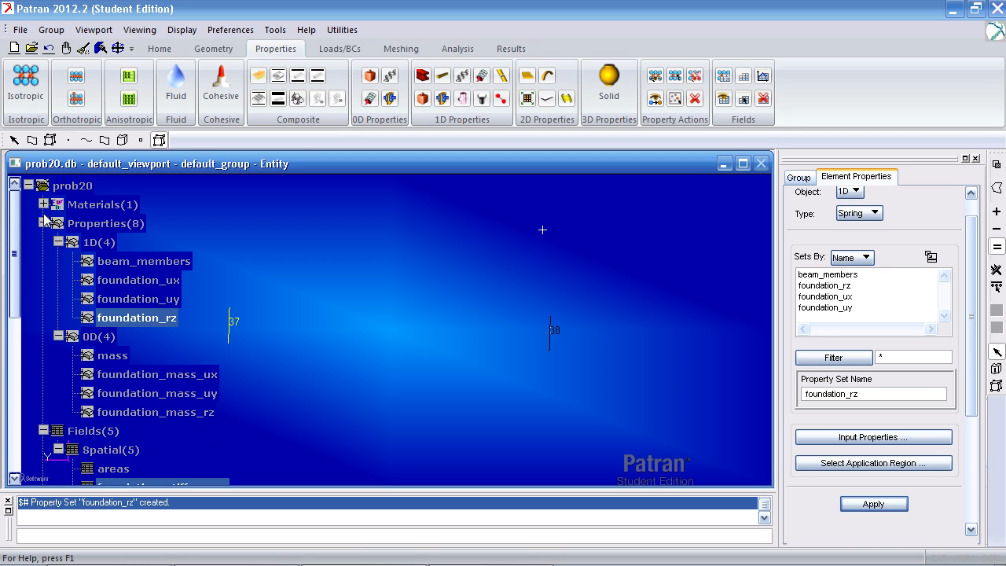
{"action": "left_click", "coordinate": [43, 223]}
{"action": "left_click", "coordinate": [43, 242]}
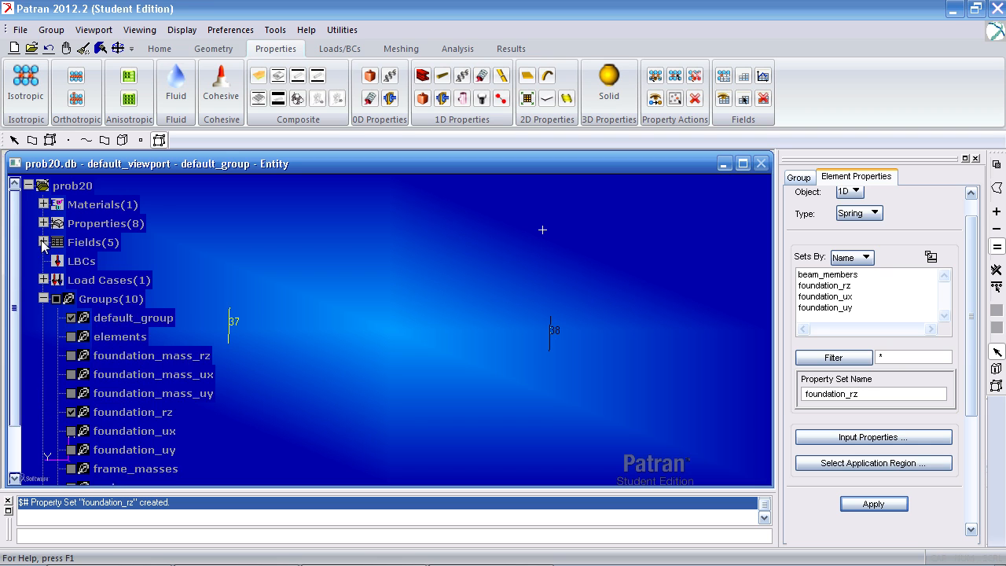
{"action": "left_click", "coordinate": [43, 298]}
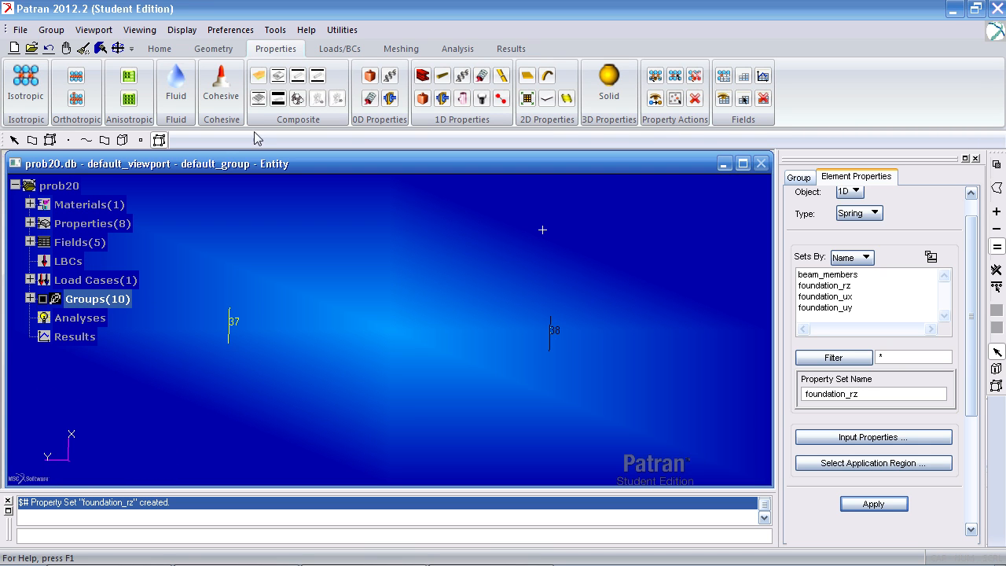
Step: Switch to defining loads and boundary conditions and post the nodes group in the viewport alongside foundation_rz
{"action": "left_click", "coordinate": [330, 54]}
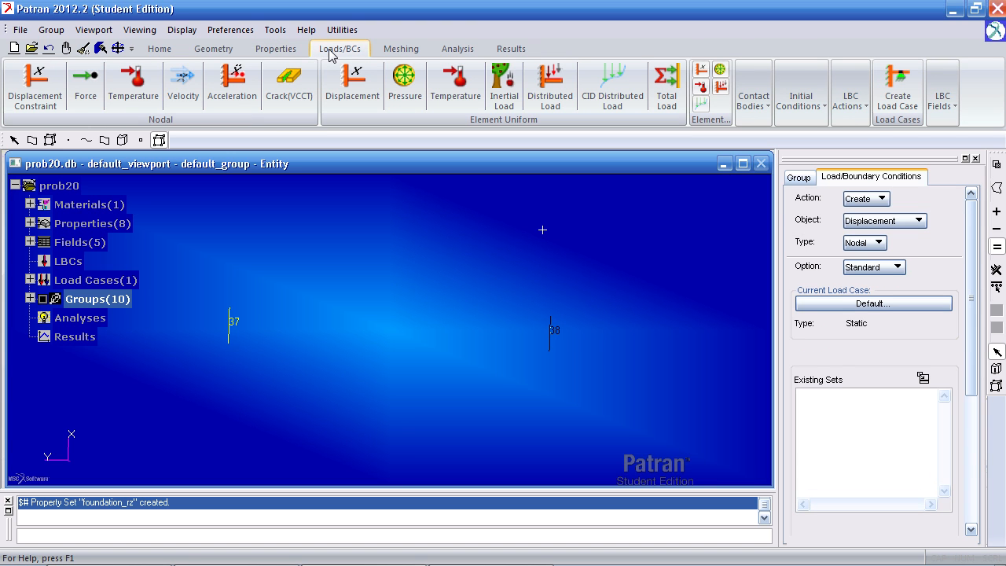
{"action": "left_click", "coordinate": [29, 299]}
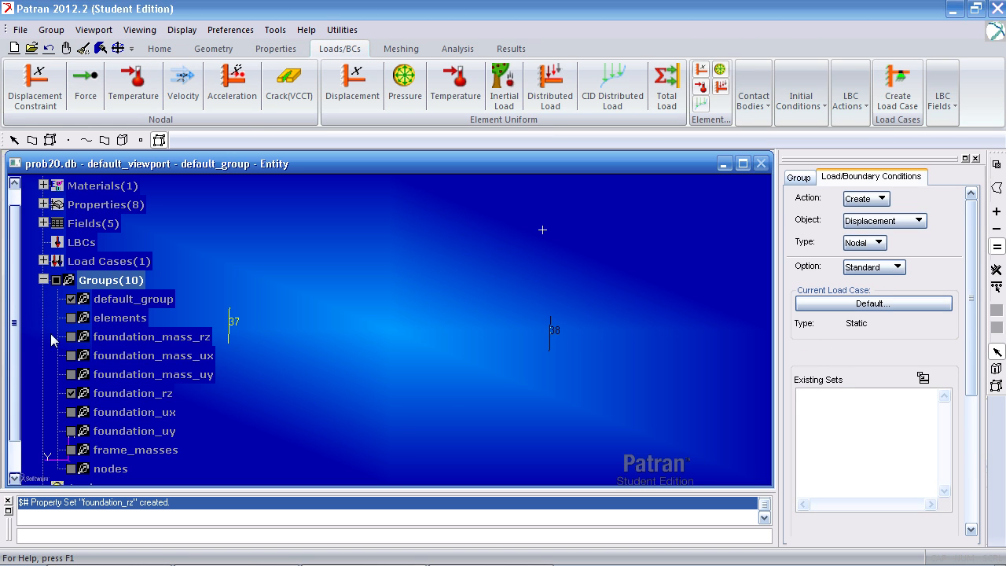
{"action": "left_click", "coordinate": [70, 469]}
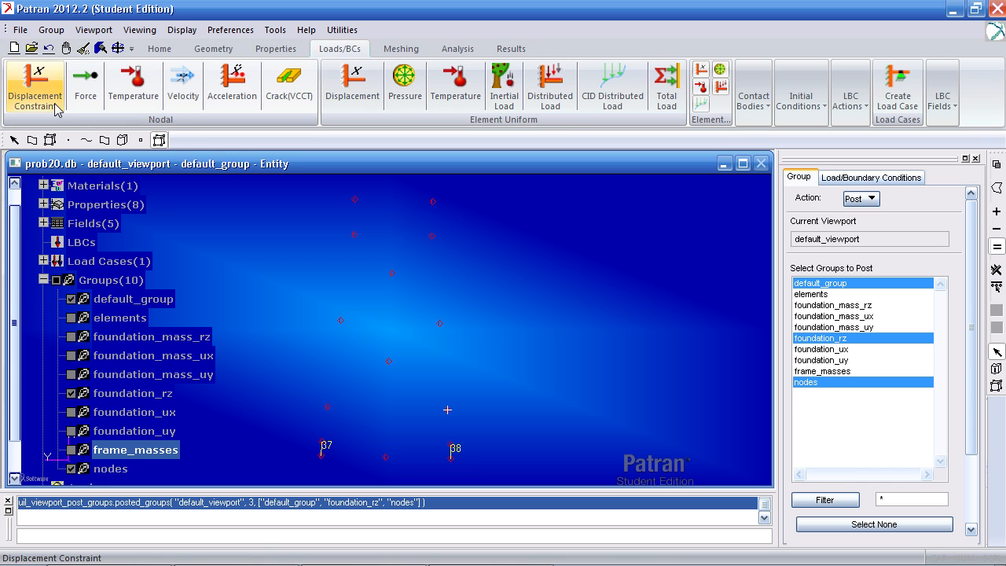
Step: Start a nodal displacement constraint and name the new set 345
{"action": "left_click", "coordinate": [35, 83]}
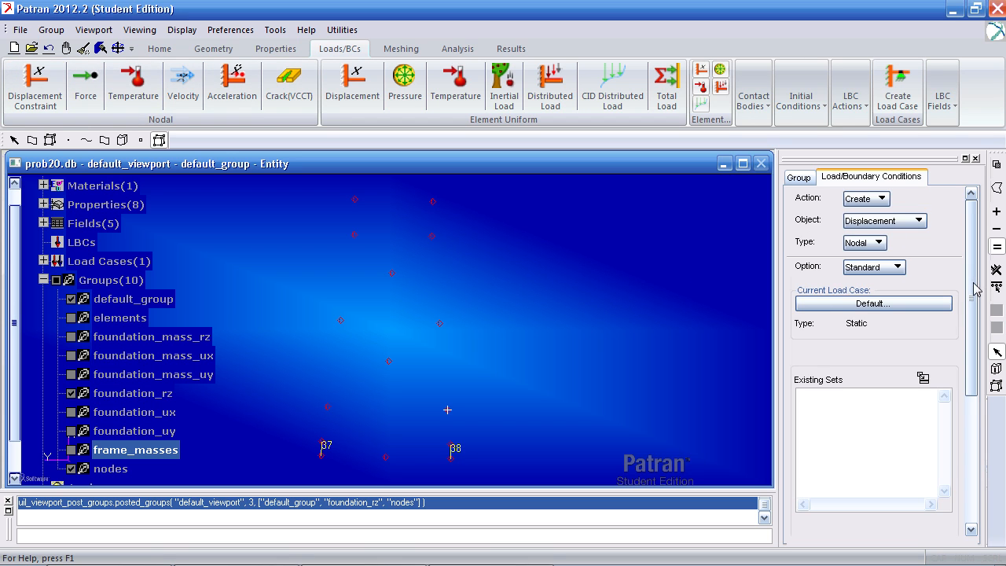
{"action": "scroll", "coordinate": [939, 409], "scroll_direction": "down", "scroll_amount": 5}
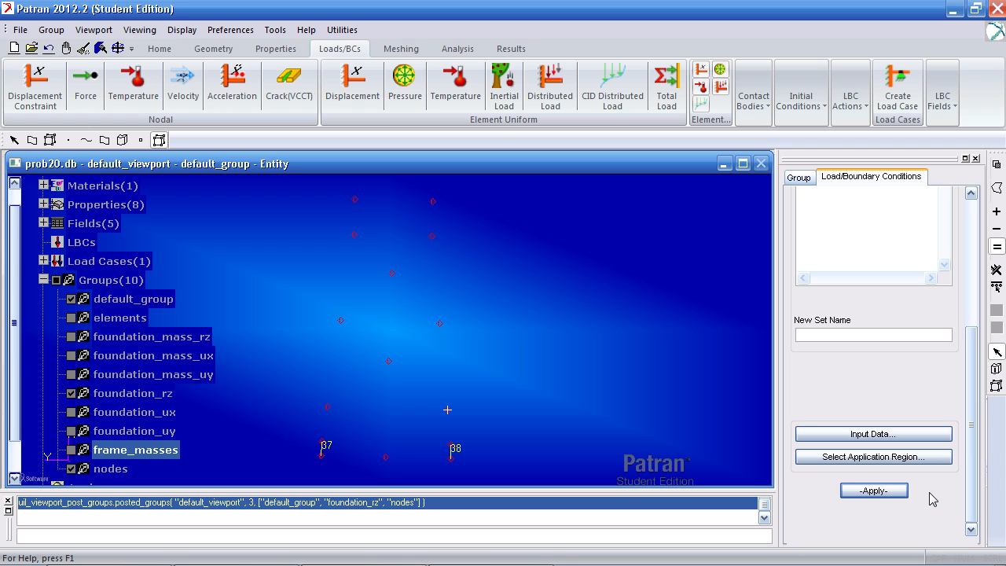
{"action": "left_click", "coordinate": [865, 336]}
{"action": "type", "text": "345"}
{"action": "key", "text": "Tab"}
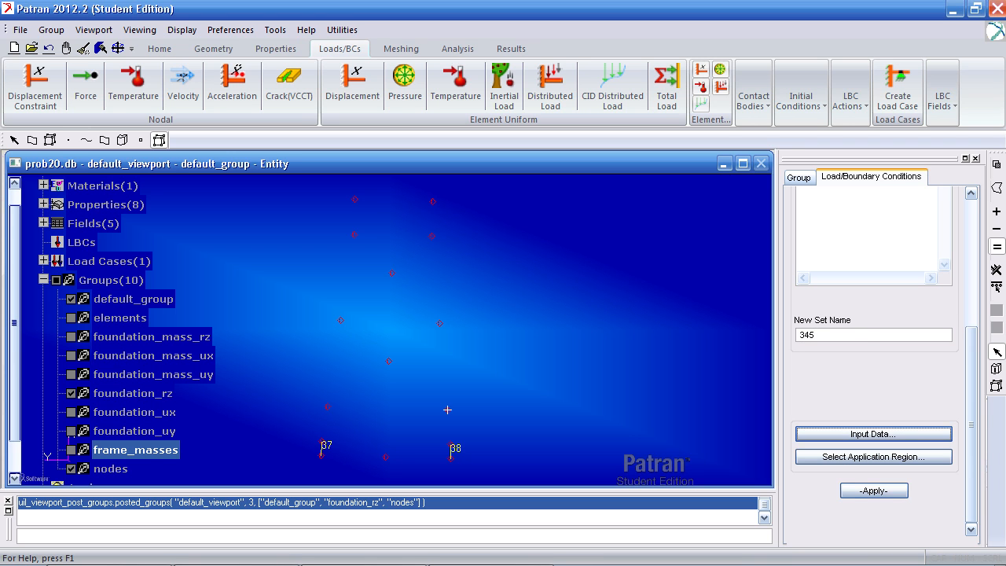
Step: Set the constraint's translations to < ,, 0> and its rotations to <0, 0, >
{"action": "left_click", "coordinate": [902, 433]}
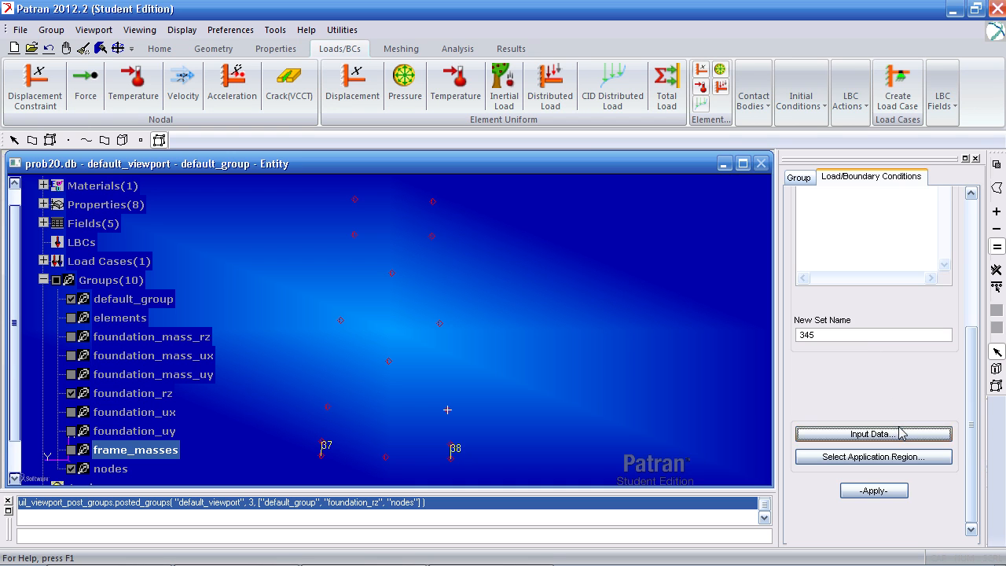
{"action": "left_click", "coordinate": [827, 255]}
{"action": "type", "text": "< ,, 0>"}
{"action": "key", "text": "Tab"}
{"action": "type", "text": "<"}
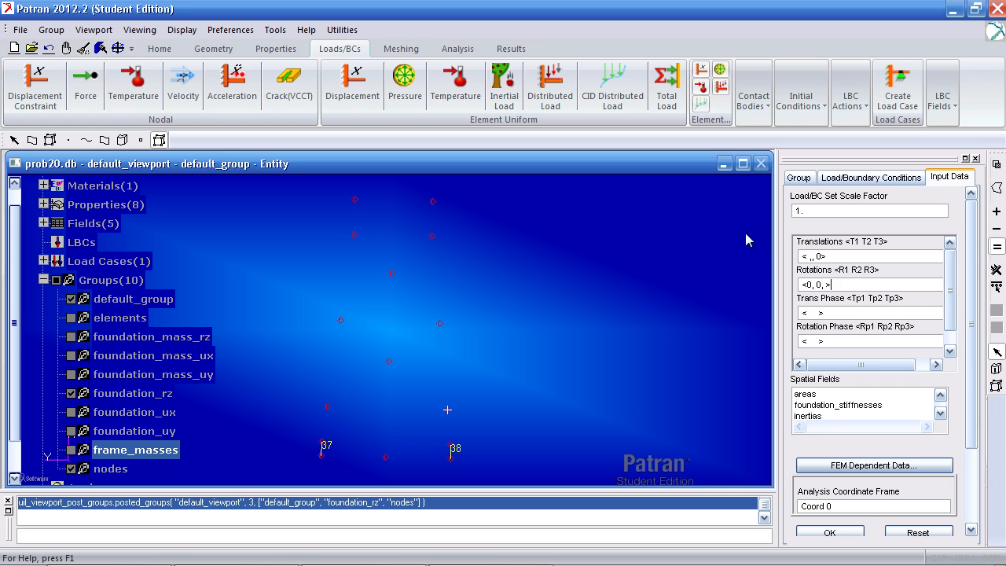
{"action": "double_click", "coordinate": [826, 255]}
{"action": "double_click", "coordinate": [805, 285]}
{"action": "double_click", "coordinate": [811, 283]}
{"action": "left_click", "coordinate": [832, 533]}
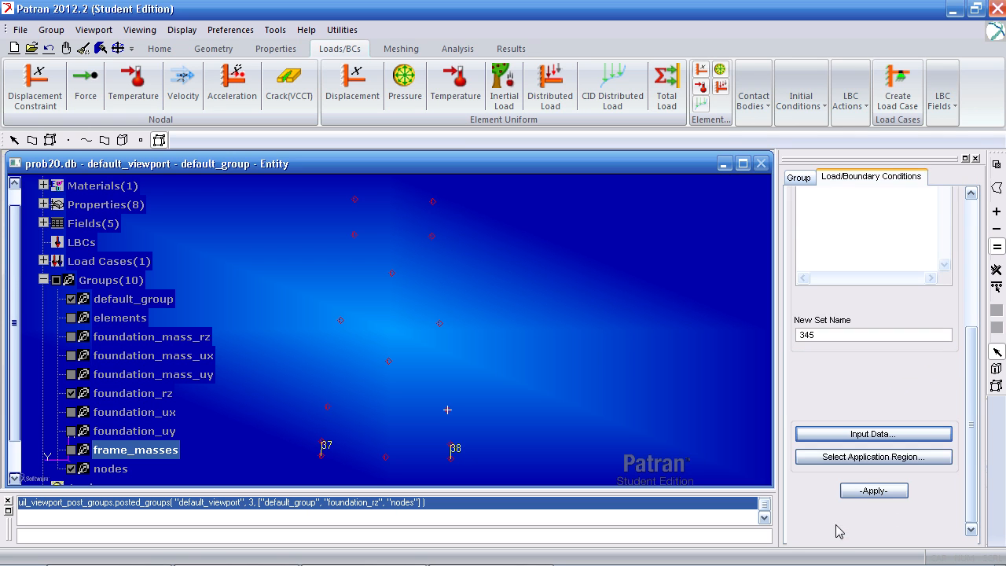
Step: Create the 345 displacement set on the FEM nodes Node 1:15 and hide its markers in the viewport
{"action": "left_click", "coordinate": [870, 458]}
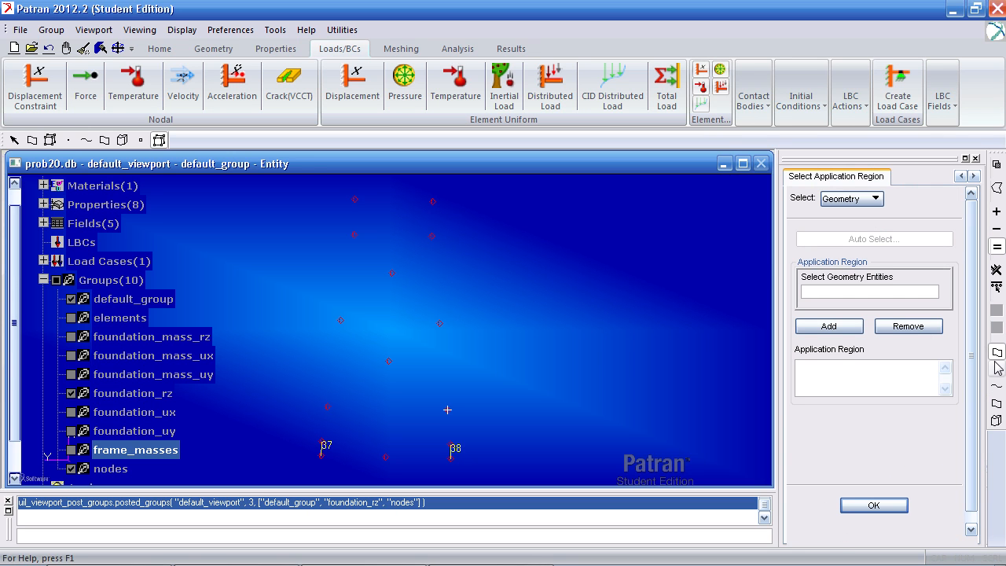
{"action": "left_click", "coordinate": [830, 201]}
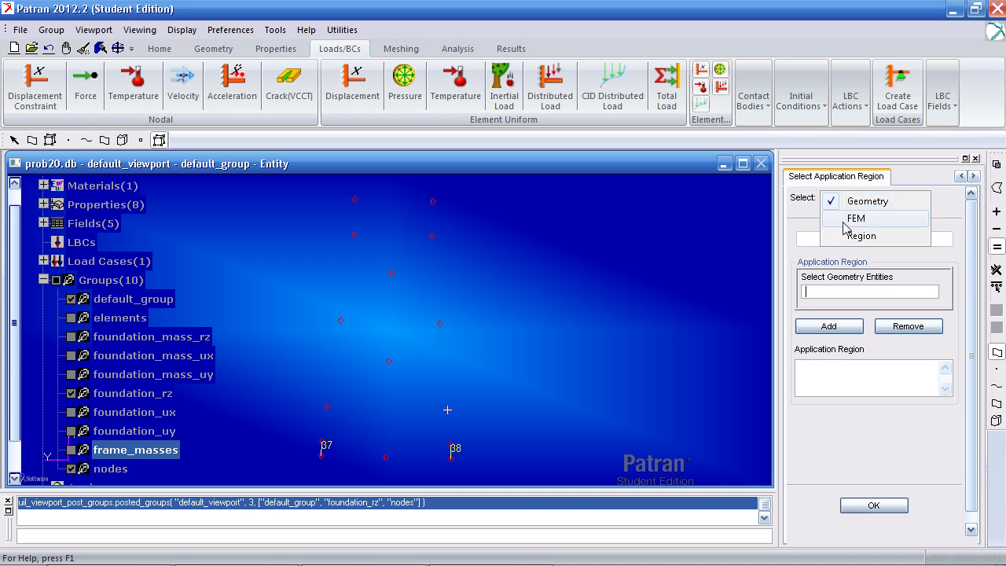
{"action": "left_click", "coordinate": [844, 223]}
{"action": "left_click", "coordinate": [997, 289]}
{"action": "left_click_drag", "start_coordinate": [887, 292], "coordinate": [772, 296]}
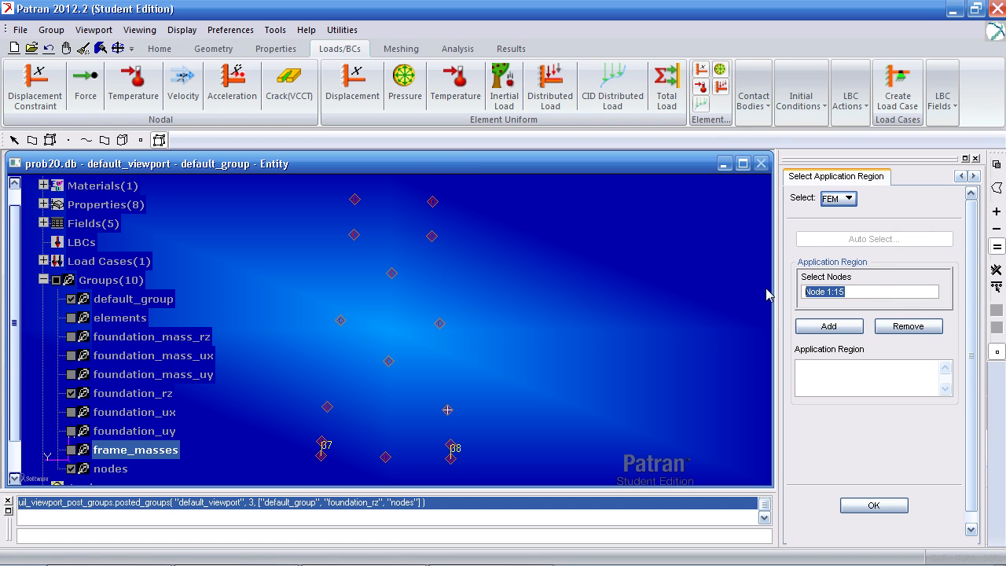
{"action": "left_click", "coordinate": [829, 325]}
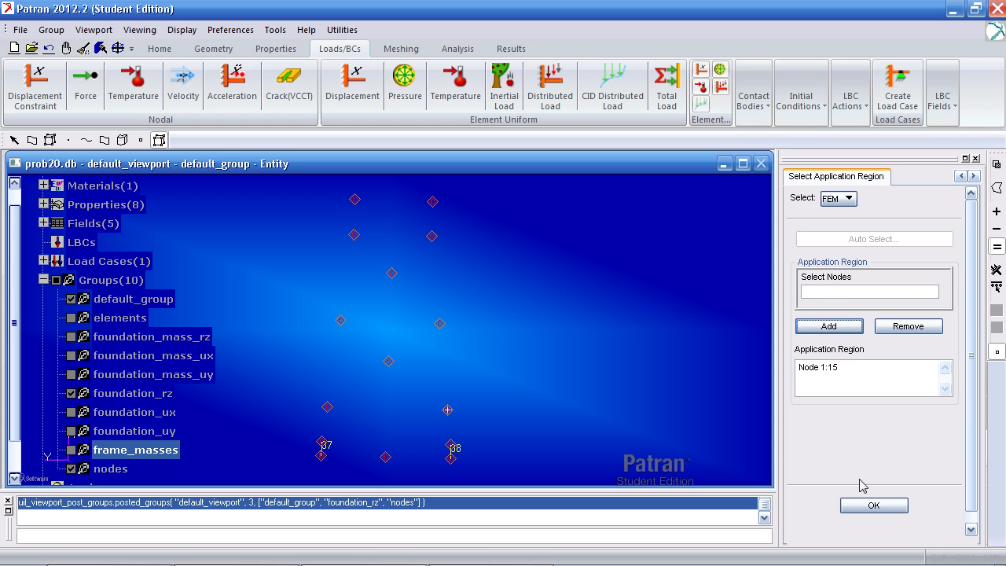
{"action": "left_click", "coordinate": [874, 506]}
{"action": "left_click", "coordinate": [881, 493]}
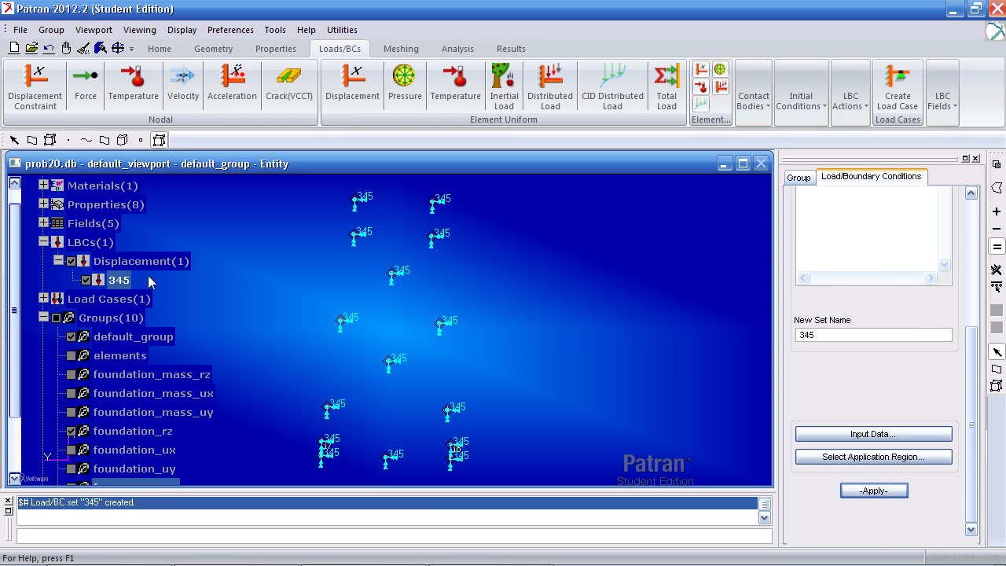
{"action": "left_click", "coordinate": [86, 281]}
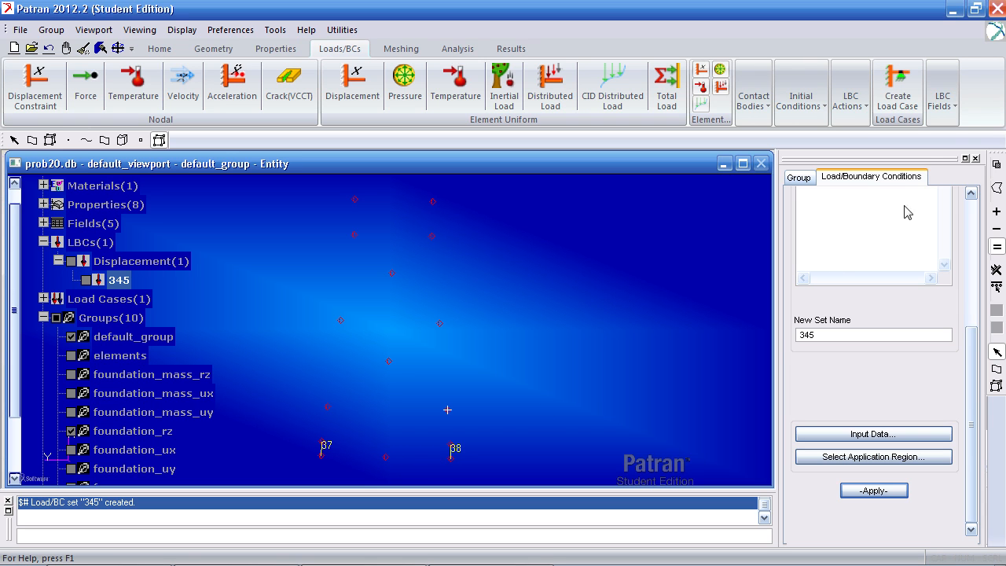
Step: Start a non-spatial tabular field named base_excitation with real values and Time (t) as the independent variable
{"action": "left_click", "coordinate": [943, 105]}
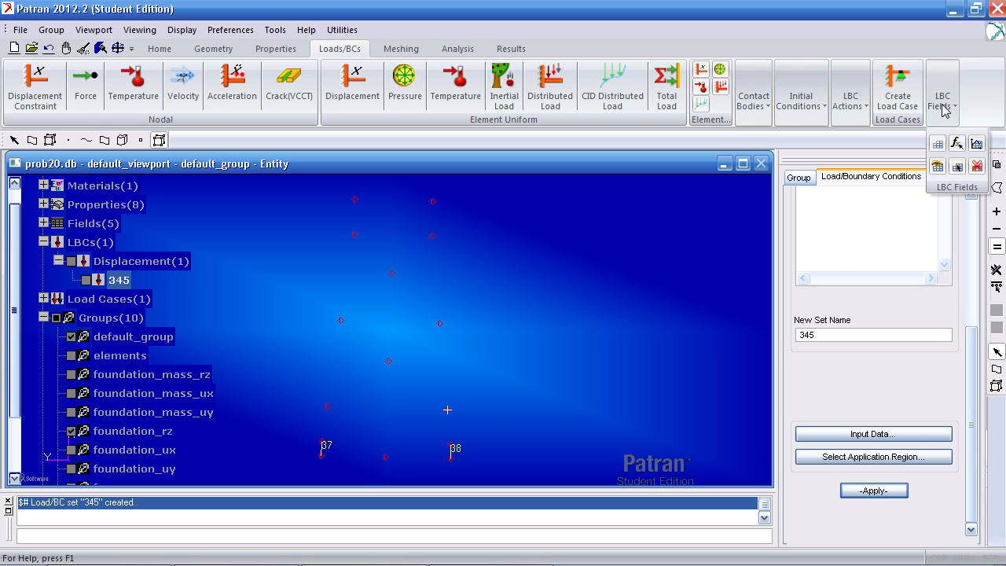
{"action": "left_click", "coordinate": [977, 146]}
{"action": "scroll", "coordinate": [944, 311], "scroll_direction": "down", "scroll_amount": 3}
{"action": "left_click", "coordinate": [872, 292]}
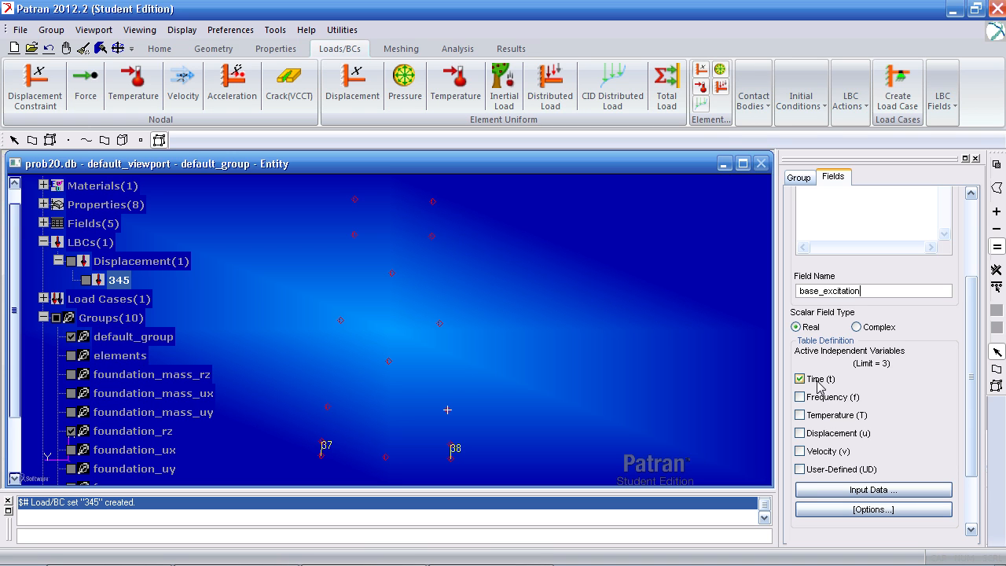
Step: Import the table data from load.csv, check its last rows and create the base_excitation field
{"action": "left_click", "coordinate": [871, 490]}
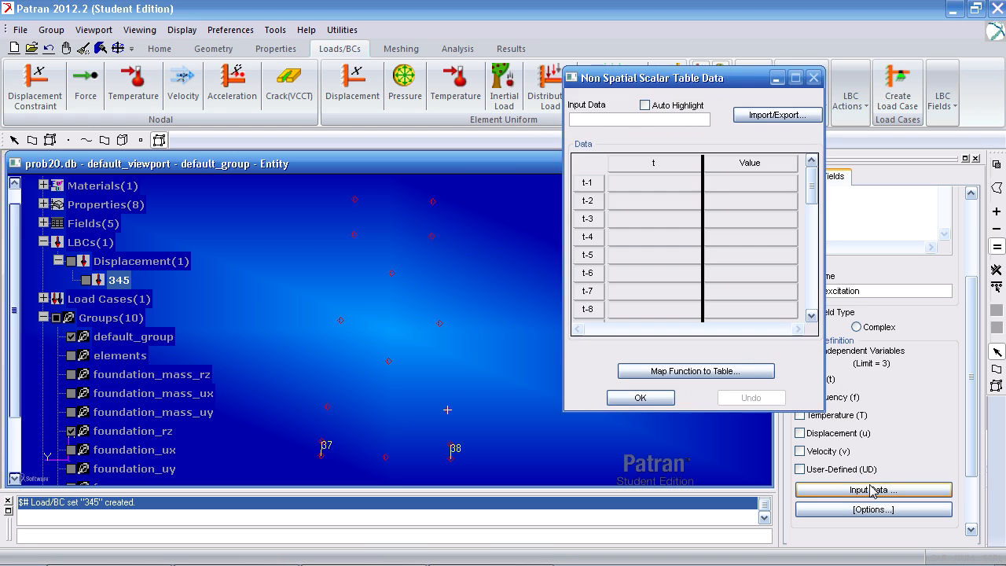
{"action": "left_click", "coordinate": [782, 118]}
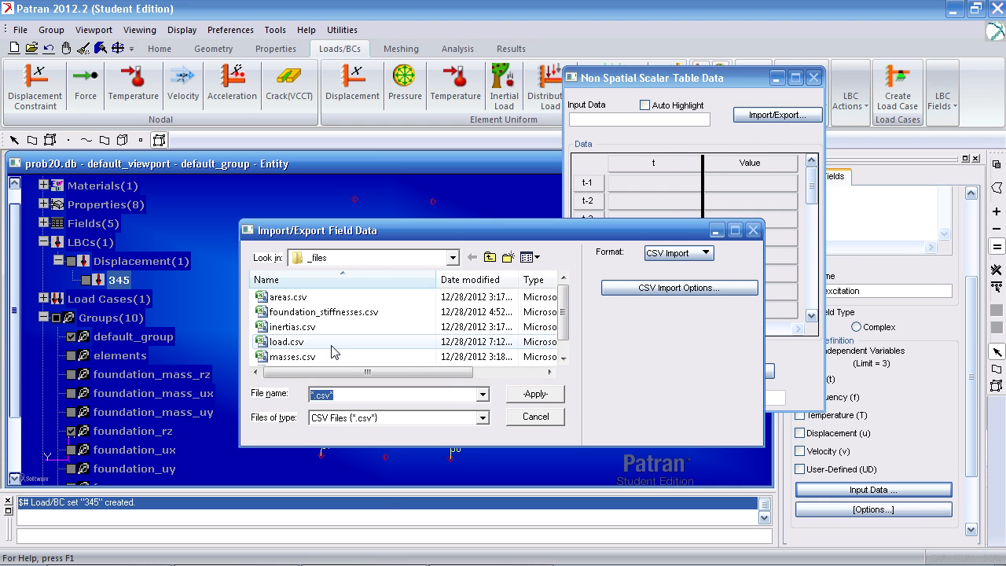
{"action": "double_click", "coordinate": [285, 343]}
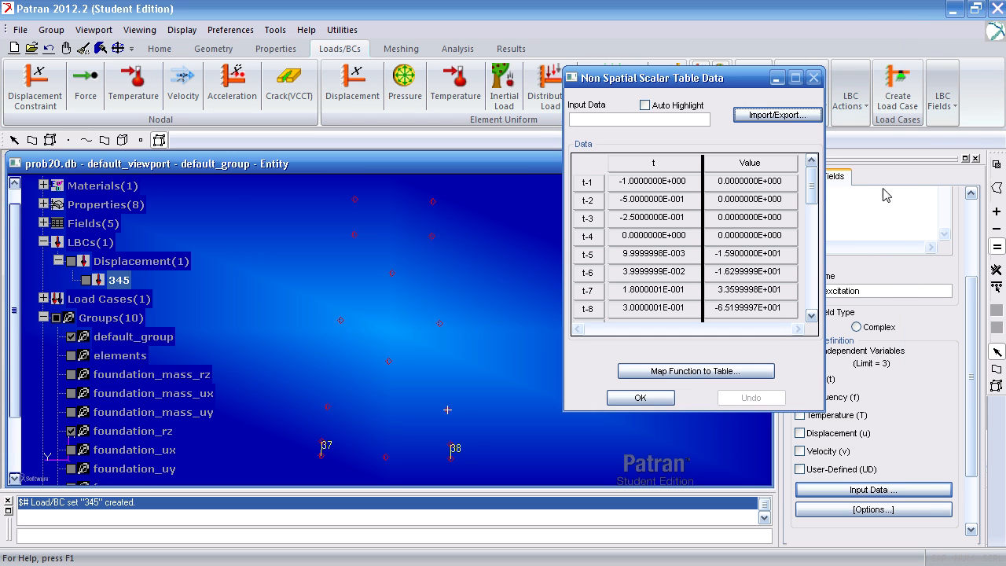
{"action": "left_click_drag", "start_coordinate": [812, 186], "coordinate": [812, 291]}
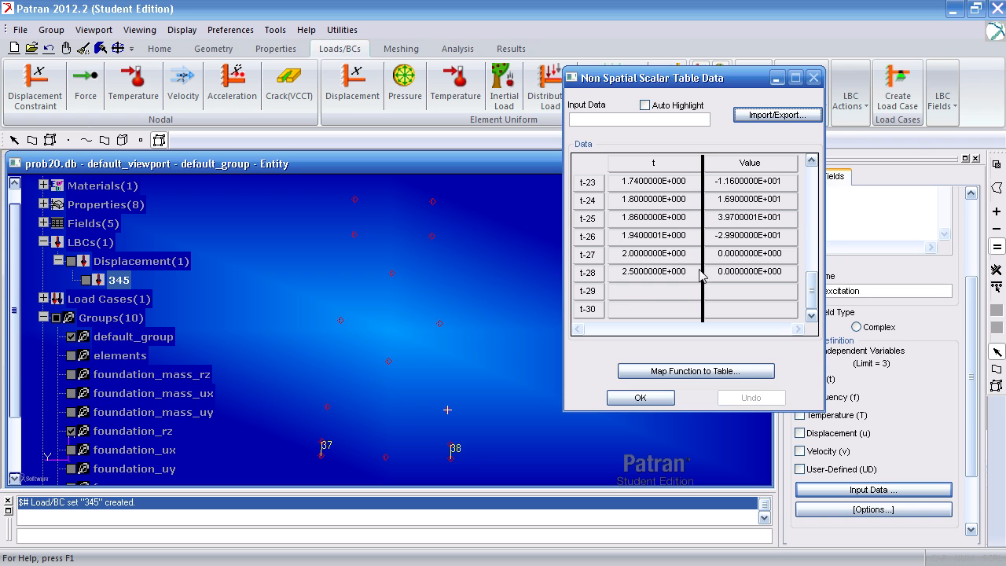
{"action": "left_click", "coordinate": [641, 398]}
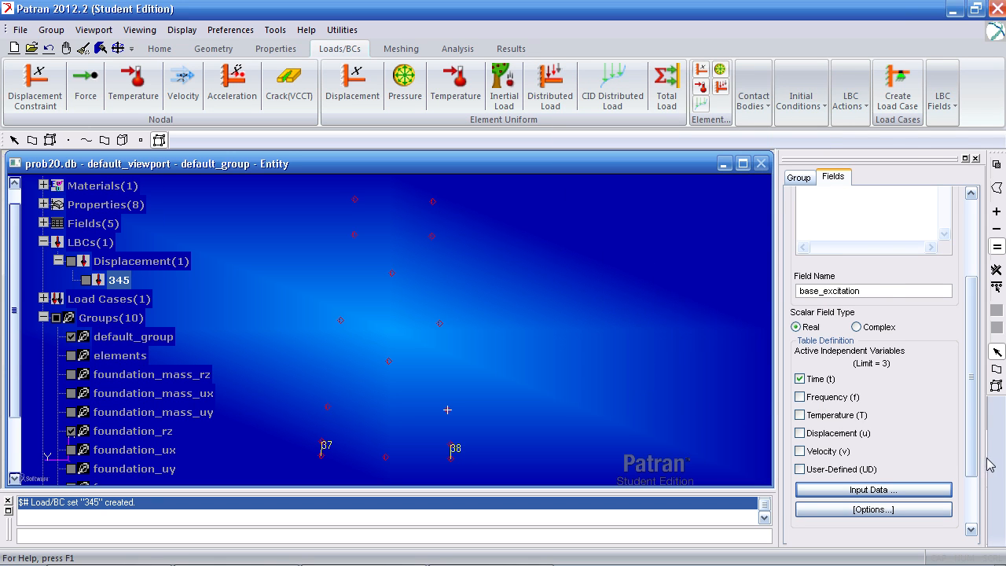
{"action": "left_click", "coordinate": [893, 292]}
{"action": "key", "text": "Return"}
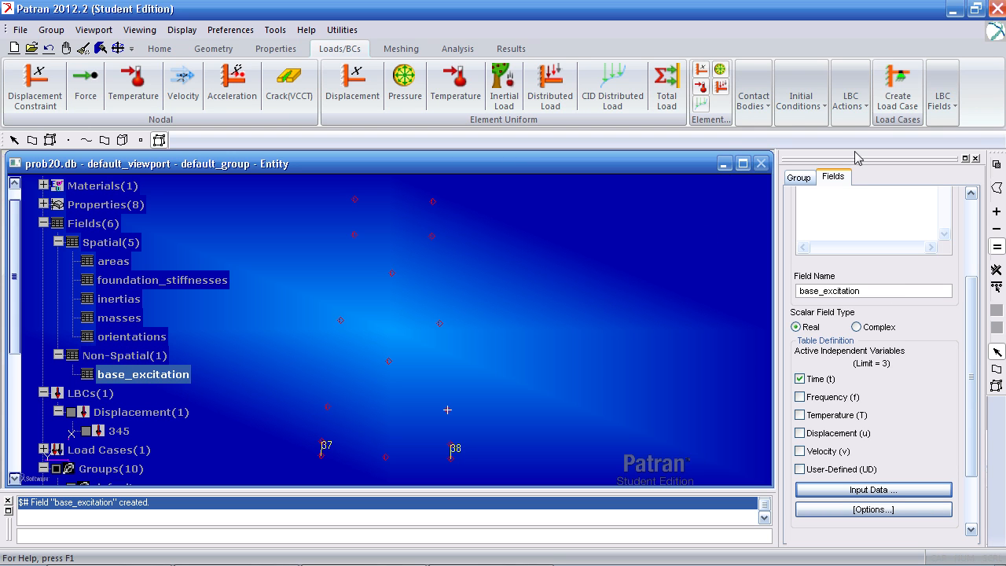
Step: Start a new current load case named time_lc and set its type to Time Dependent
{"action": "left_click", "coordinate": [897, 96]}
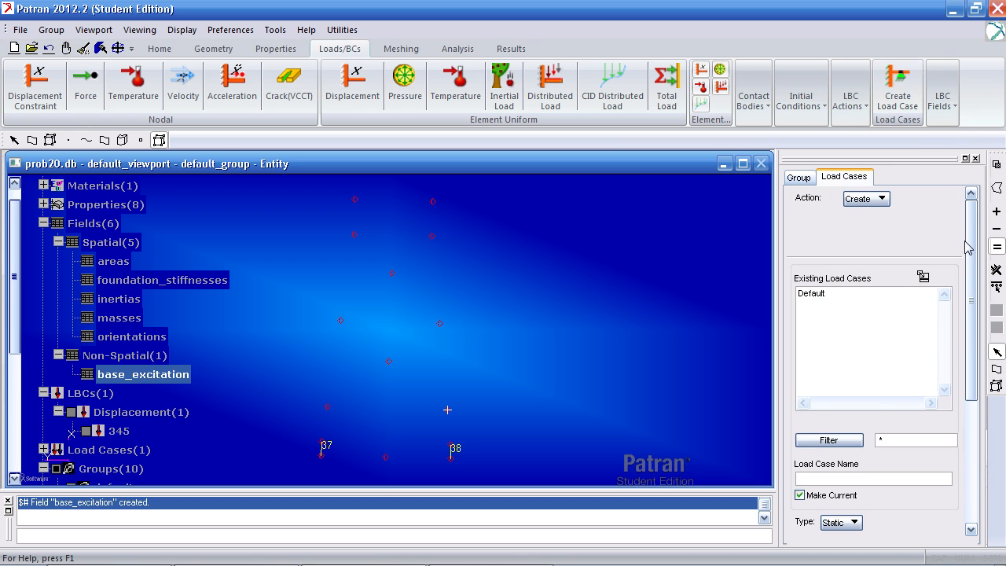
{"action": "scroll", "coordinate": [961, 315], "scroll_direction": "down", "scroll_amount": 5}
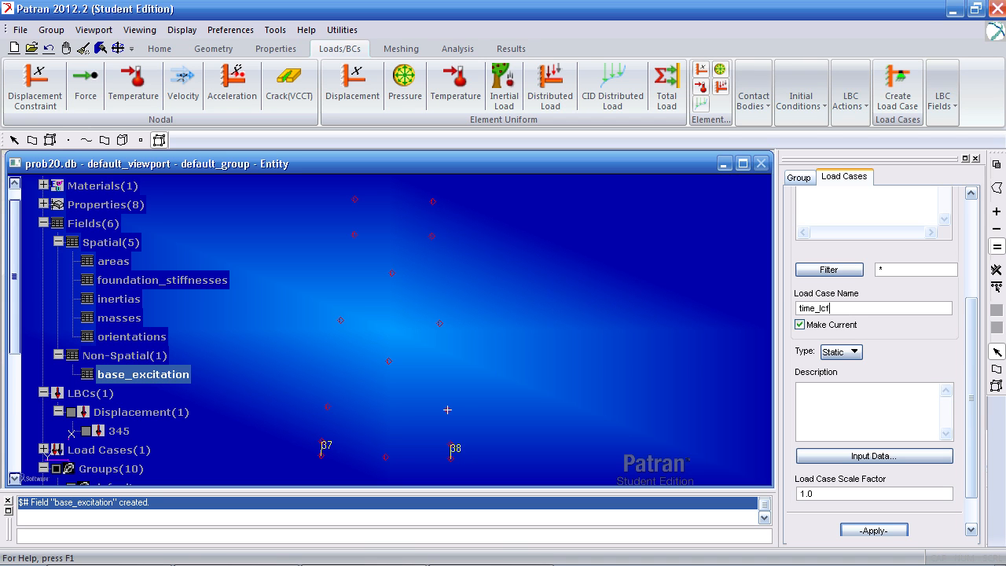
{"action": "left_click", "coordinate": [841, 351]}
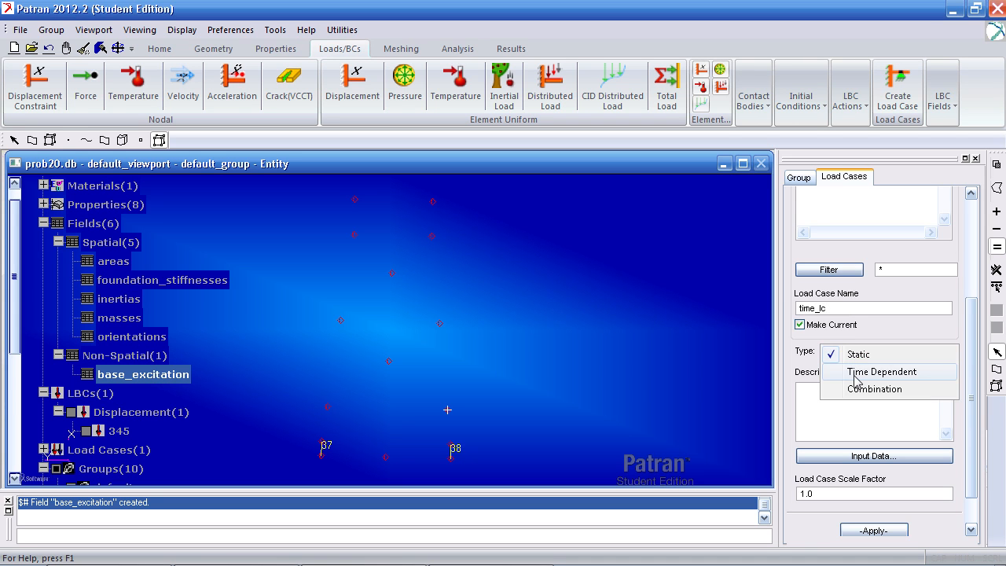
{"action": "left_click", "coordinate": [857, 373]}
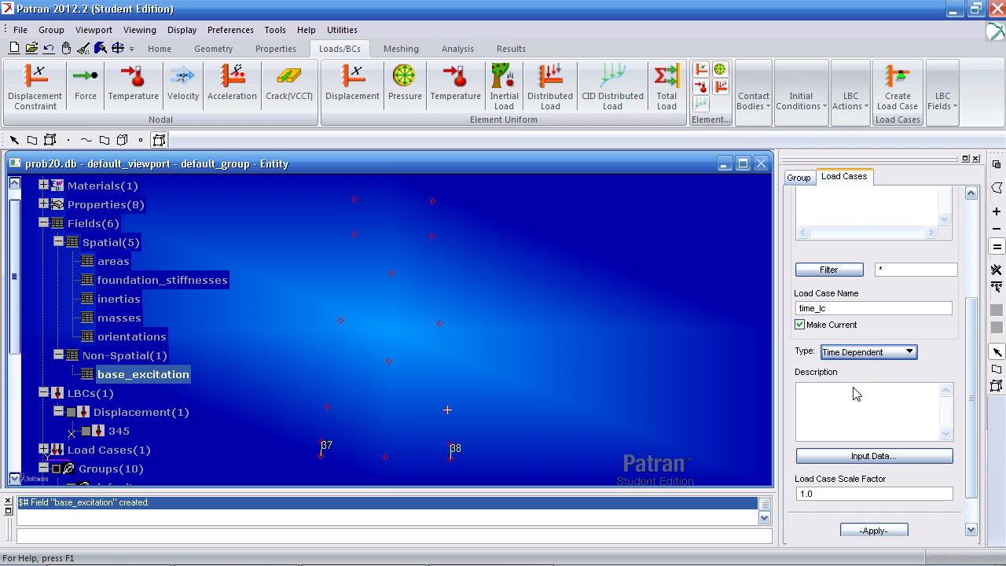
Step: Assign Displ_345 to the time_lc load case, create it and minimize the input data dialog
{"action": "left_click", "coordinate": [867, 456]}
{"action": "left_click_drag", "start_coordinate": [526, 75], "coordinate": [527, 10]}
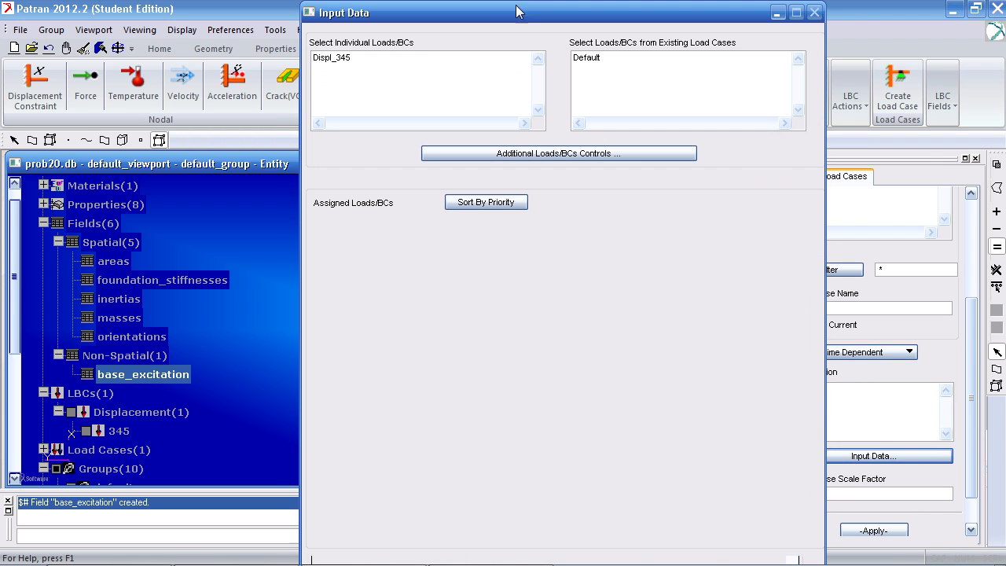
{"action": "left_click", "coordinate": [348, 62]}
{"action": "left_click_drag", "start_coordinate": [516, 13], "coordinate": [290, 51]}
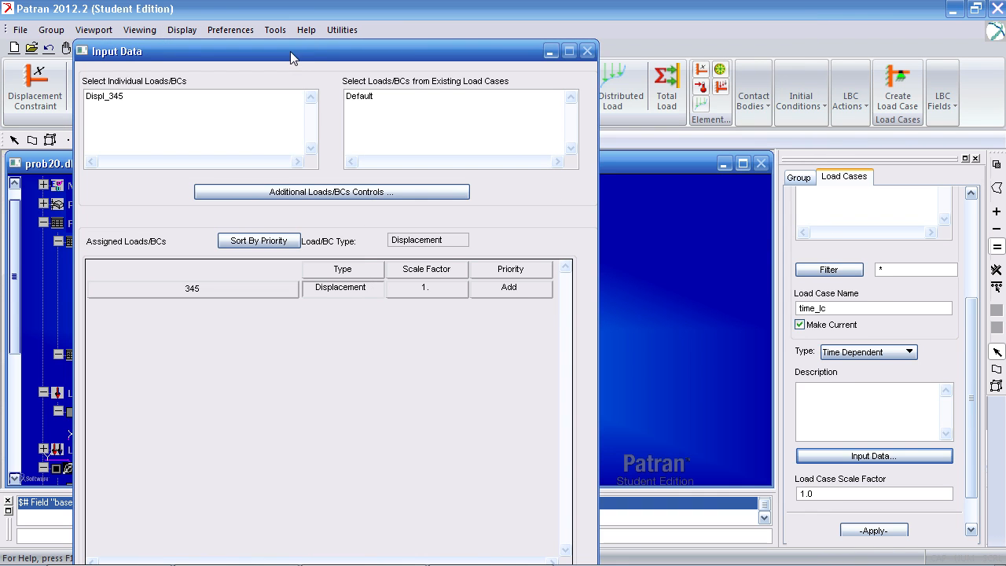
{"action": "left_click", "coordinate": [902, 532]}
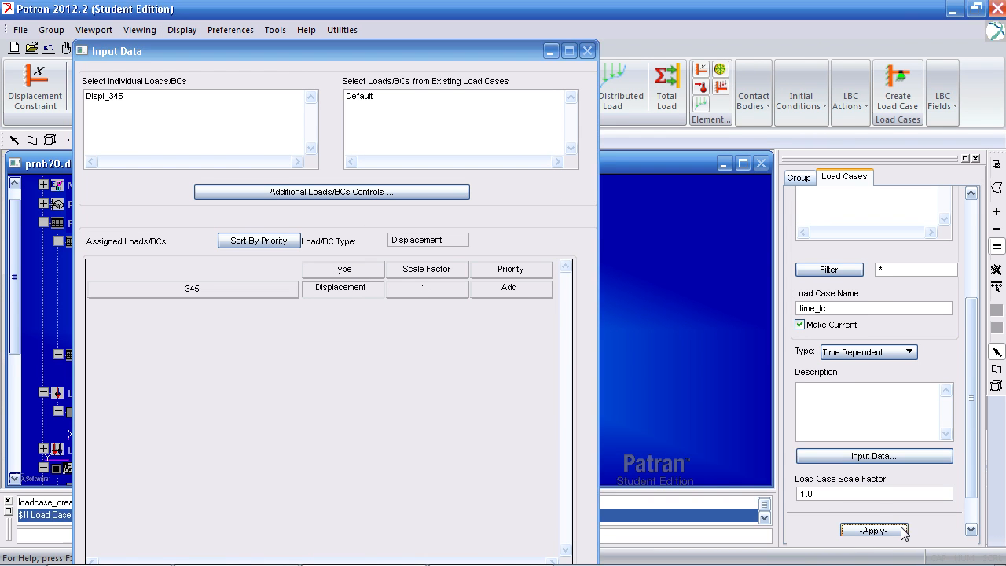
{"action": "left_click", "coordinate": [551, 51]}
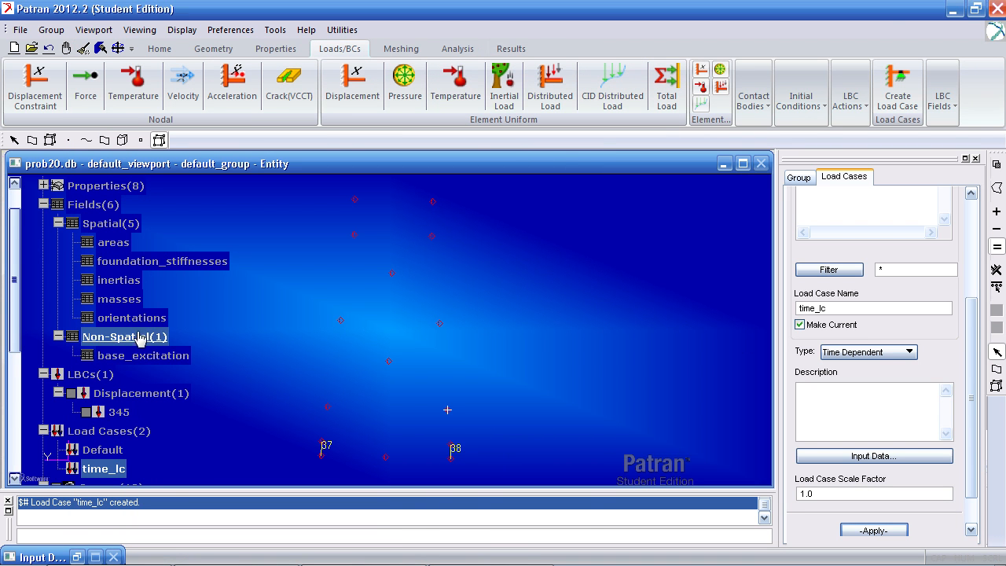
Step: Start a new nodal force set named F
{"action": "scroll", "coordinate": [94, 425], "scroll_direction": "down", "scroll_amount": 2}
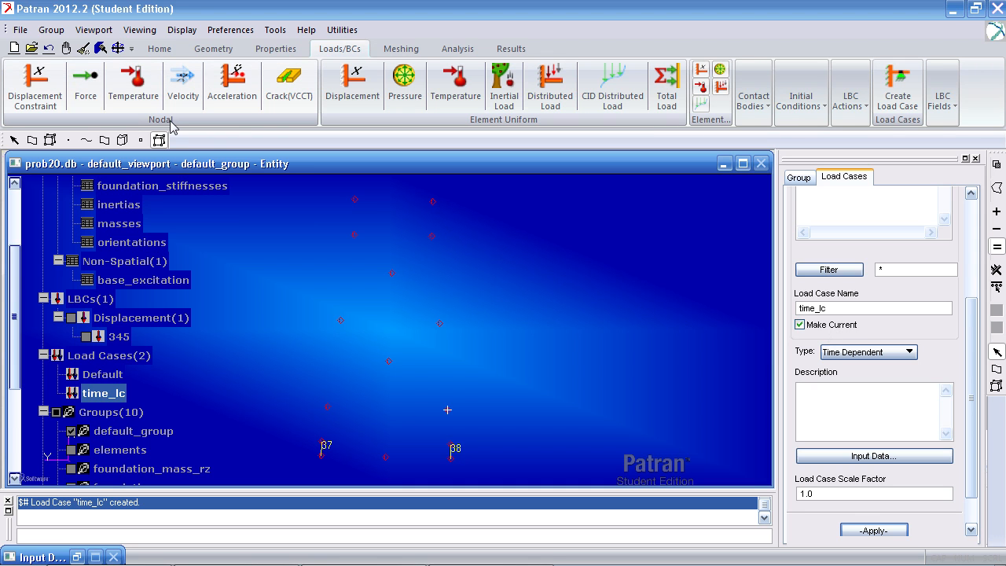
{"action": "left_click", "coordinate": [86, 82]}
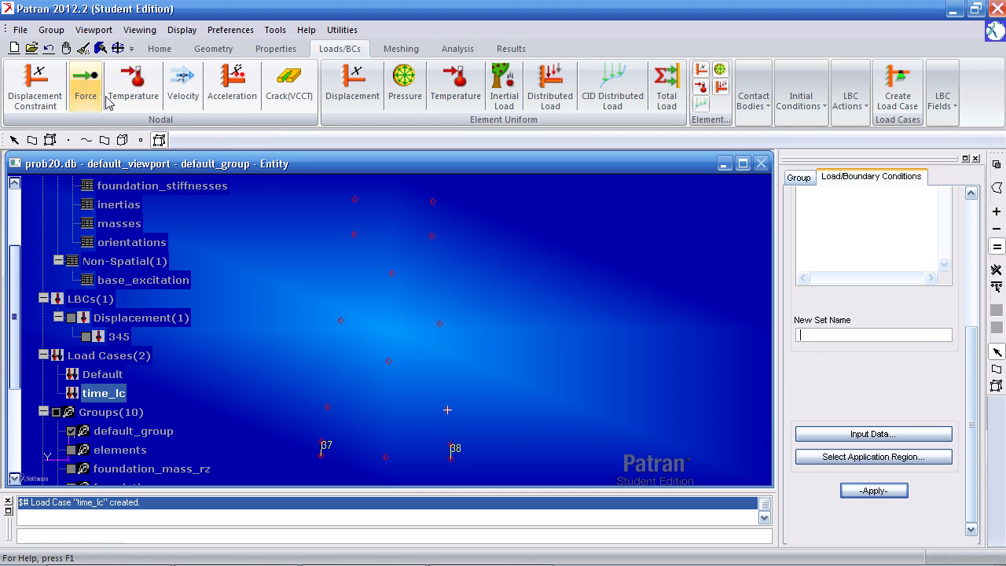
{"action": "left_click", "coordinate": [807, 331]}
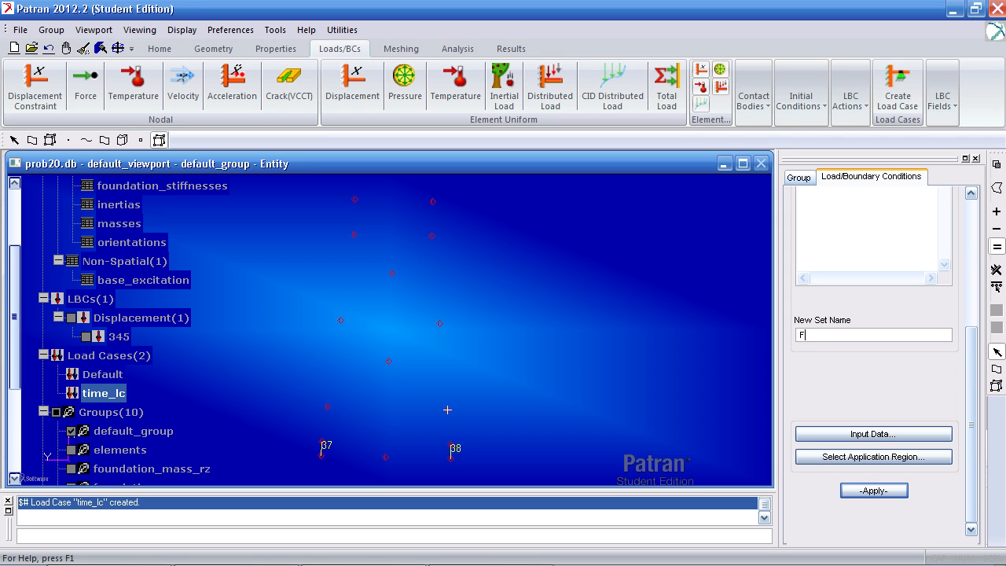
{"action": "type", "text": "F"}
Step: Set the force vector of set F to <0 8e9 0> with base_excitation as its time dependence and accept the input data
{"action": "left_click", "coordinate": [874, 435]}
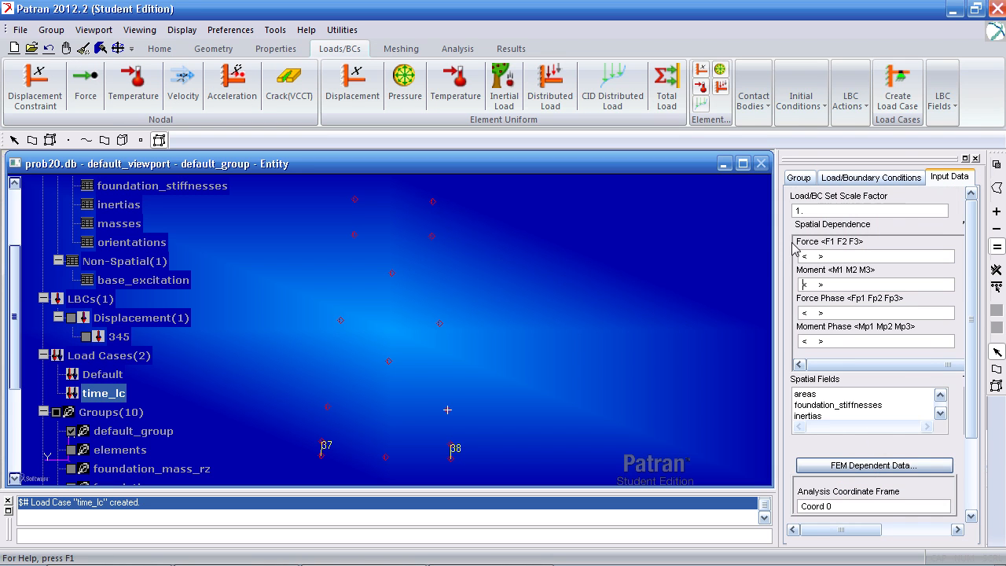
{"action": "left_click", "coordinate": [837, 255]}
{"action": "type", "text": "<"}
{"action": "left_click_drag", "start_coordinate": [862, 535], "coordinate": [919, 534]}
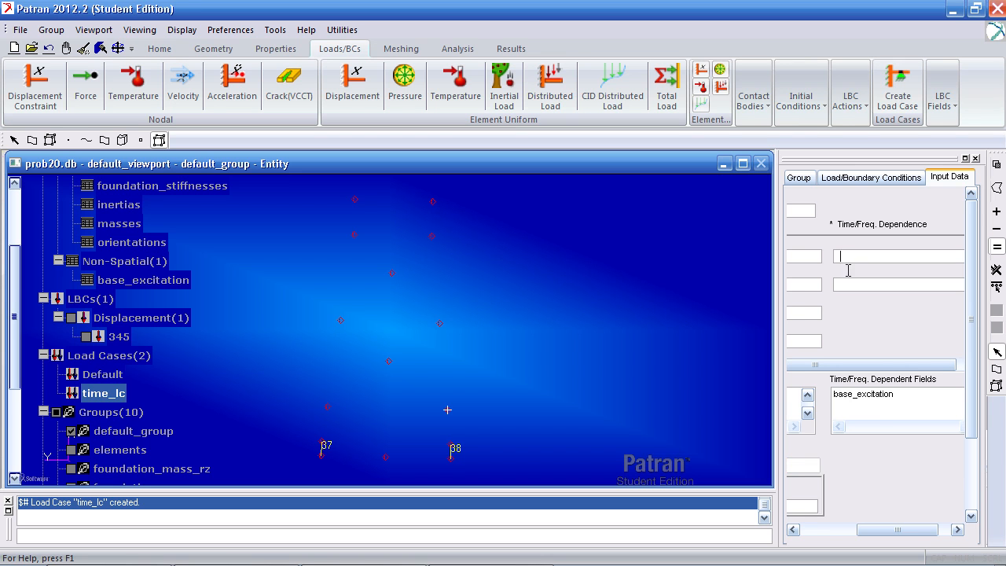
{"action": "left_click", "coordinate": [880, 397]}
{"action": "left_click_drag", "start_coordinate": [899, 530], "coordinate": [841, 532]}
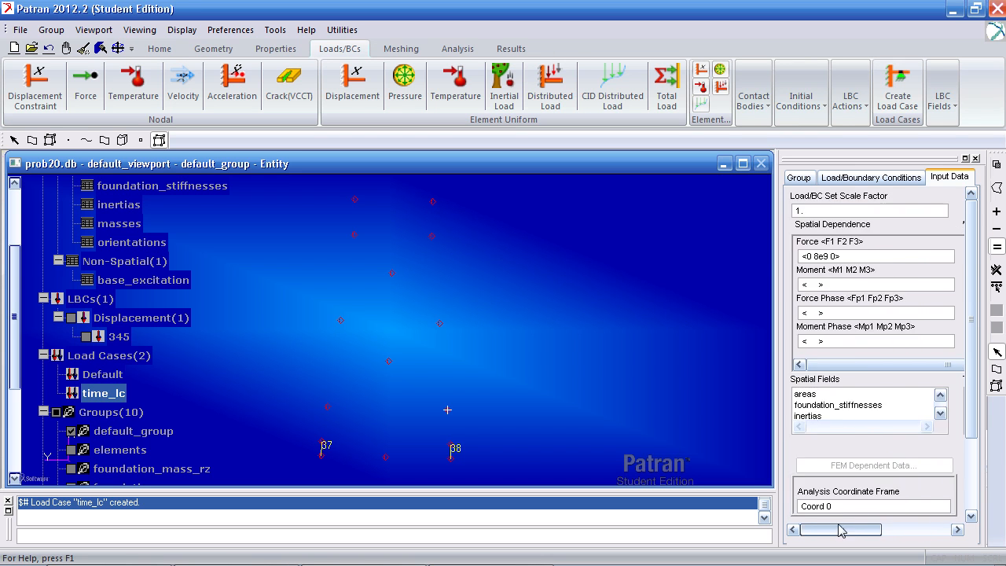
{"action": "left_click_drag", "start_coordinate": [963, 384], "coordinate": [962, 454]}
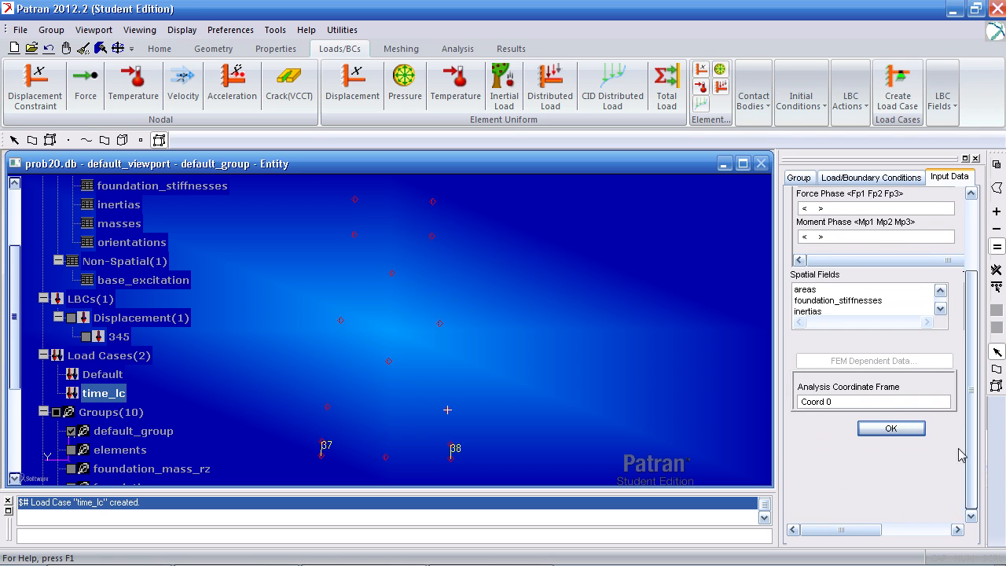
{"action": "left_click", "coordinate": [890, 428]}
Step: Select the node at the centre of the tower's base as the application region and create load set F
{"action": "left_click", "coordinate": [895, 458]}
{"action": "left_click", "coordinate": [385, 459]}
{"action": "left_click", "coordinate": [821, 329]}
{"action": "left_click", "coordinate": [876, 506]}
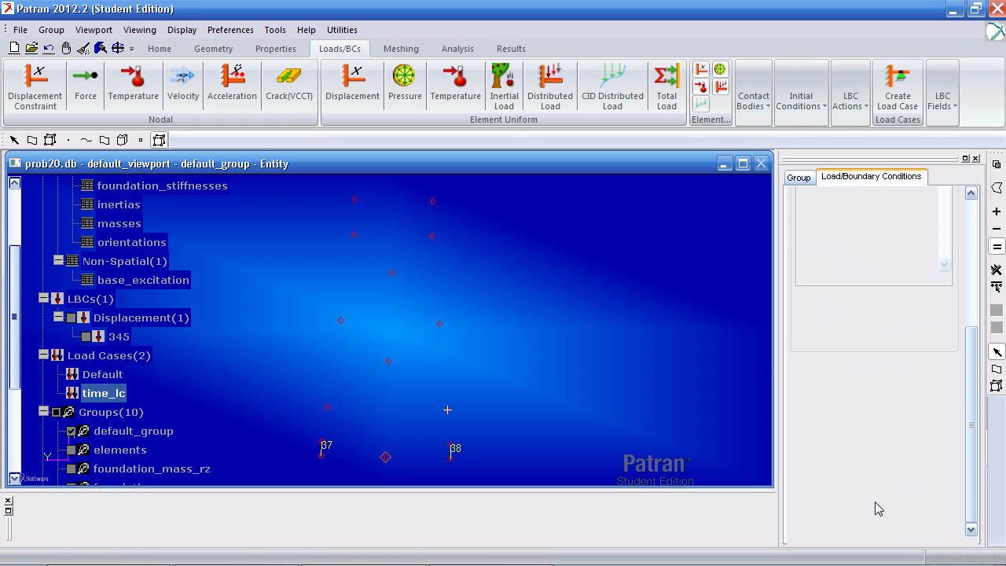
{"action": "left_click", "coordinate": [876, 492]}
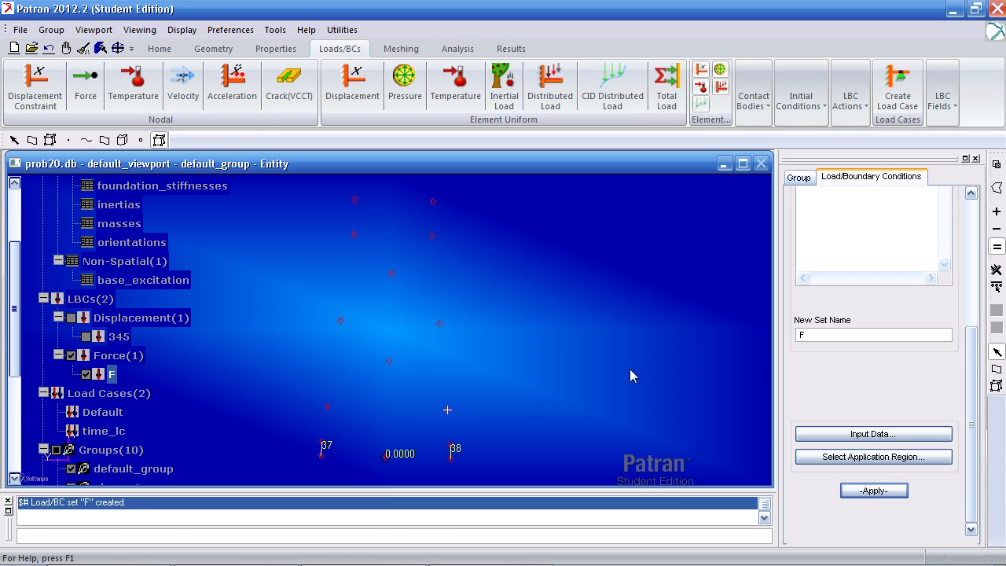
Step: Post the elements group in the viewport and hide the model tree
{"action": "scroll", "coordinate": [582, 351], "scroll_direction": "down", "scroll_amount": 1}
{"action": "left_click_drag", "start_coordinate": [15, 330], "coordinate": [14, 388]}
{"action": "left_click", "coordinate": [71, 355]}
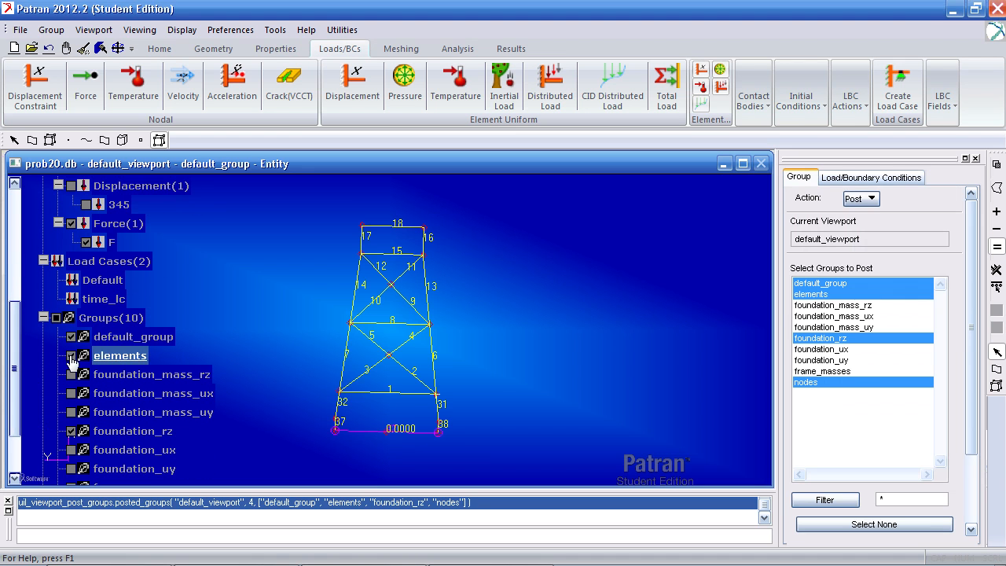
{"action": "left_click", "coordinate": [160, 49]}
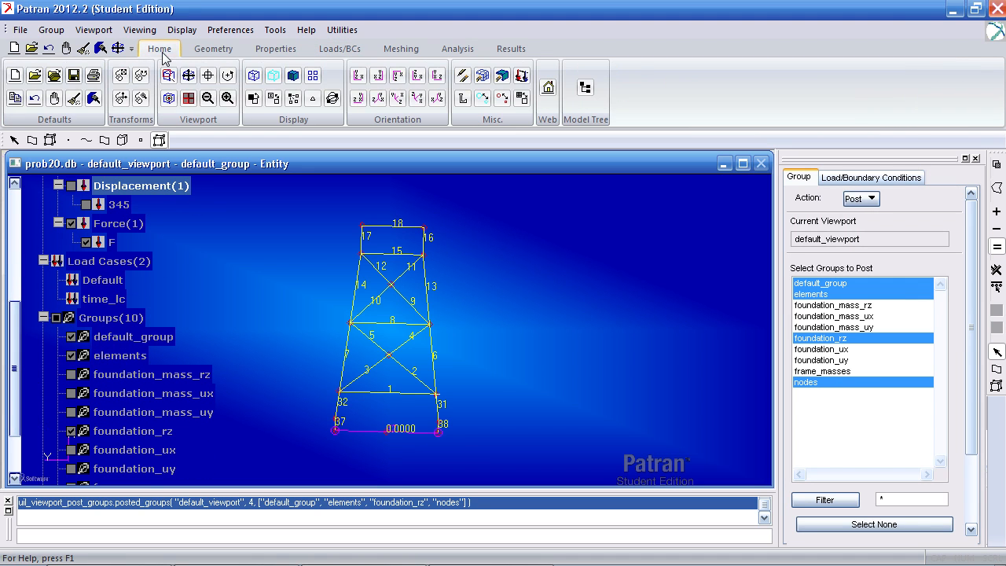
{"action": "left_click", "coordinate": [585, 88]}
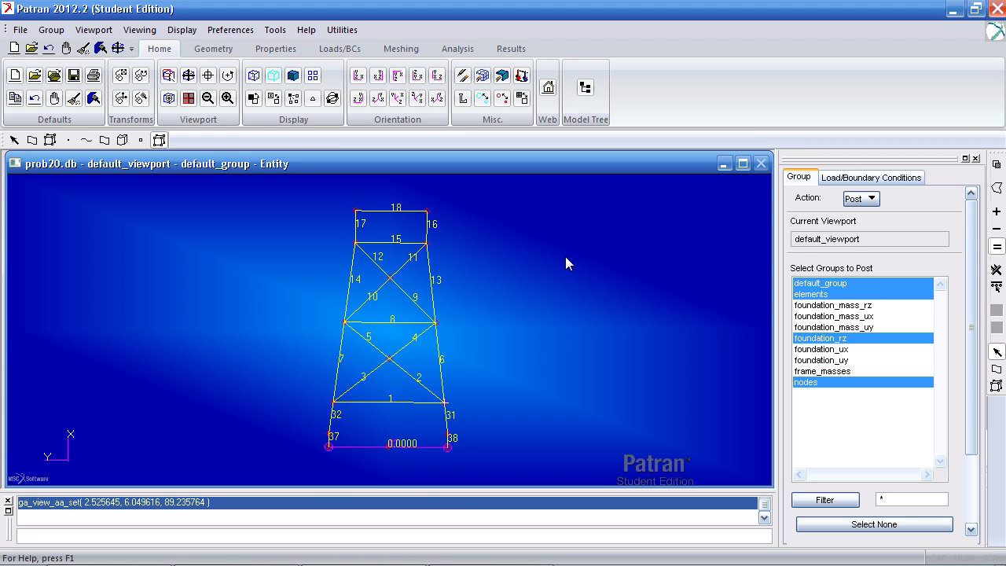
{"action": "left_click", "coordinate": [283, 52]}
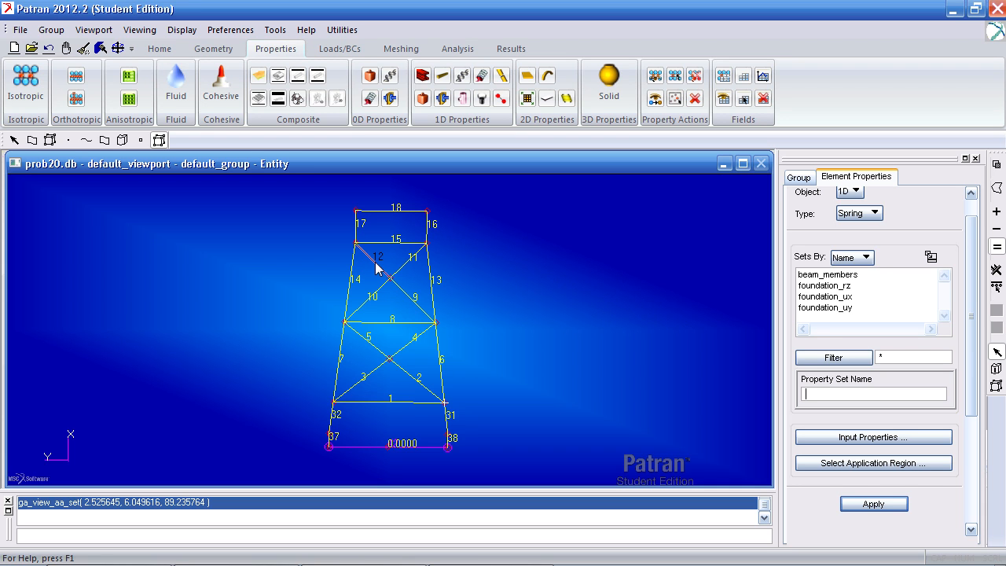
{"action": "left_click", "coordinate": [336, 48]}
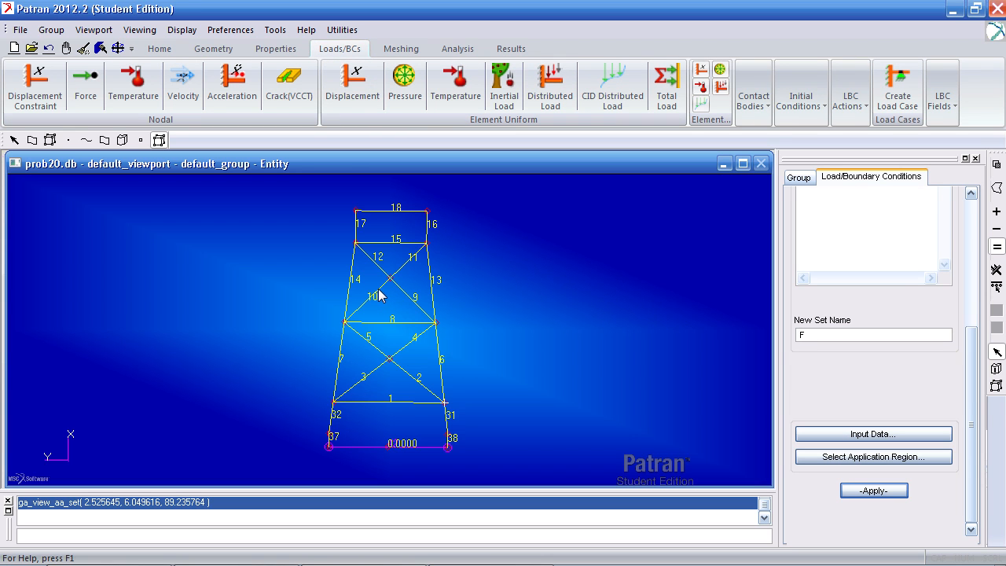
Step: Set the prob20 analysis job's solution type to TRANSIENT RESPONSE with Modal formulation
{"action": "left_click", "coordinate": [454, 50]}
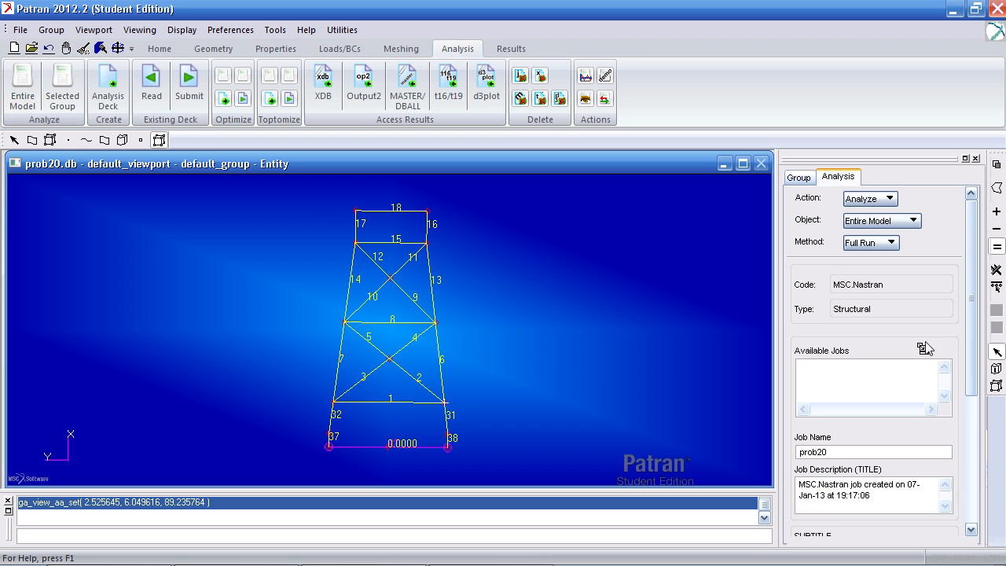
{"action": "left_click_drag", "start_coordinate": [972, 322], "coordinate": [959, 464]}
{"action": "left_click", "coordinate": [877, 410]}
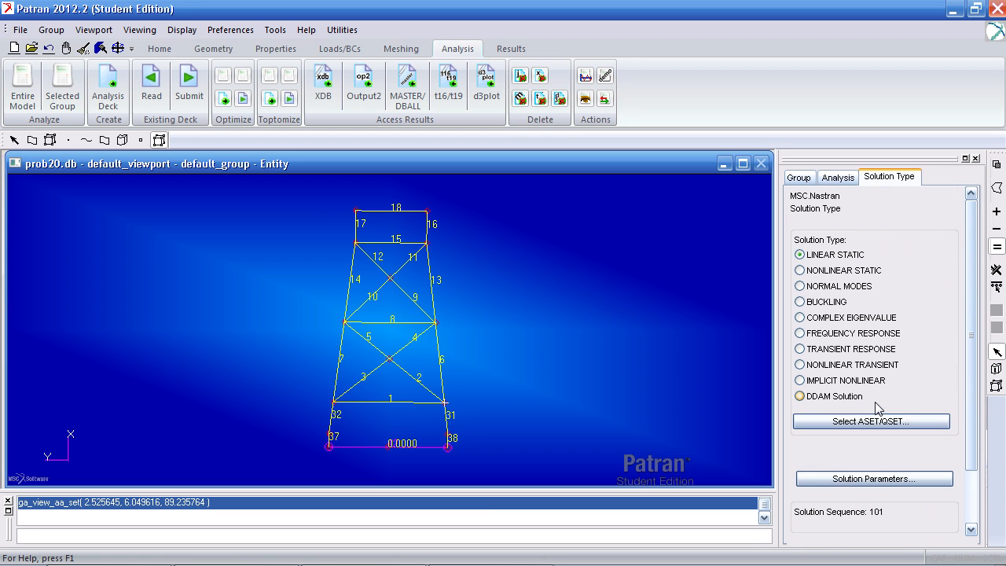
{"action": "left_click", "coordinate": [869, 349]}
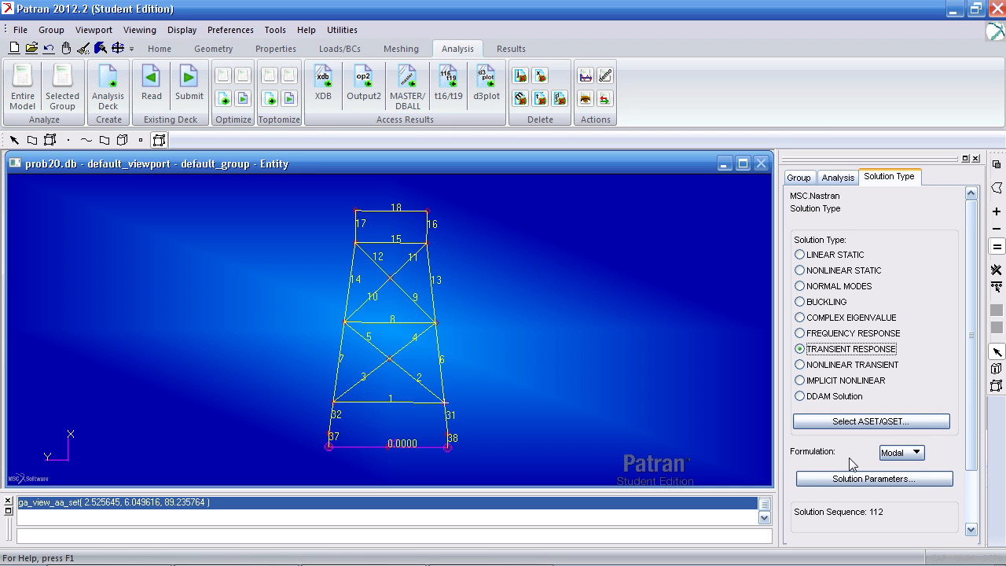
{"action": "left_click_drag", "start_coordinate": [968, 406], "coordinate": [968, 458]}
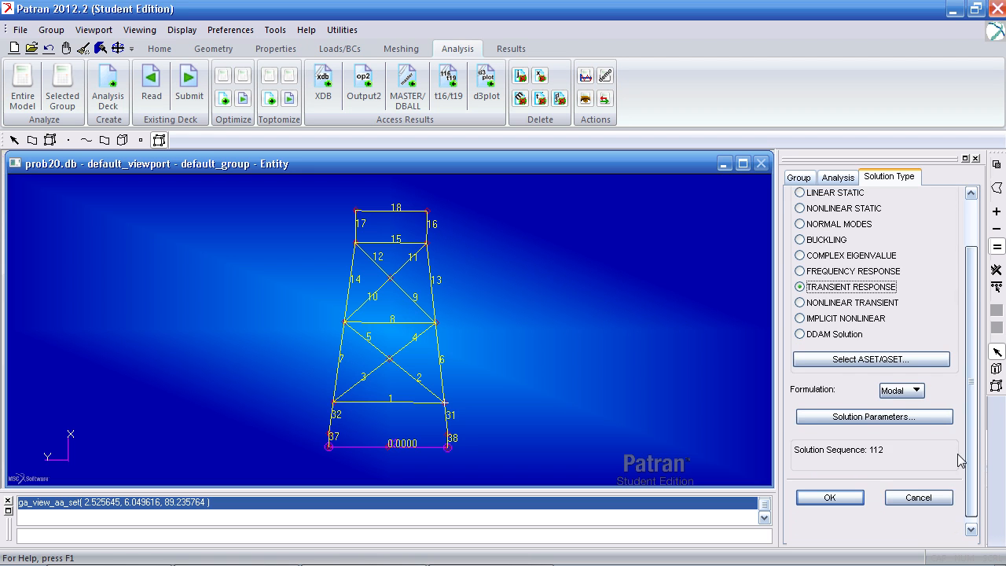
{"action": "left_click", "coordinate": [862, 490]}
Step: Bring up the subcase definition of the job and choose the time_lc subcase for editing
{"action": "left_click_drag", "start_coordinate": [969, 393], "coordinate": [970, 505]}
{"action": "left_click", "coordinate": [893, 468]}
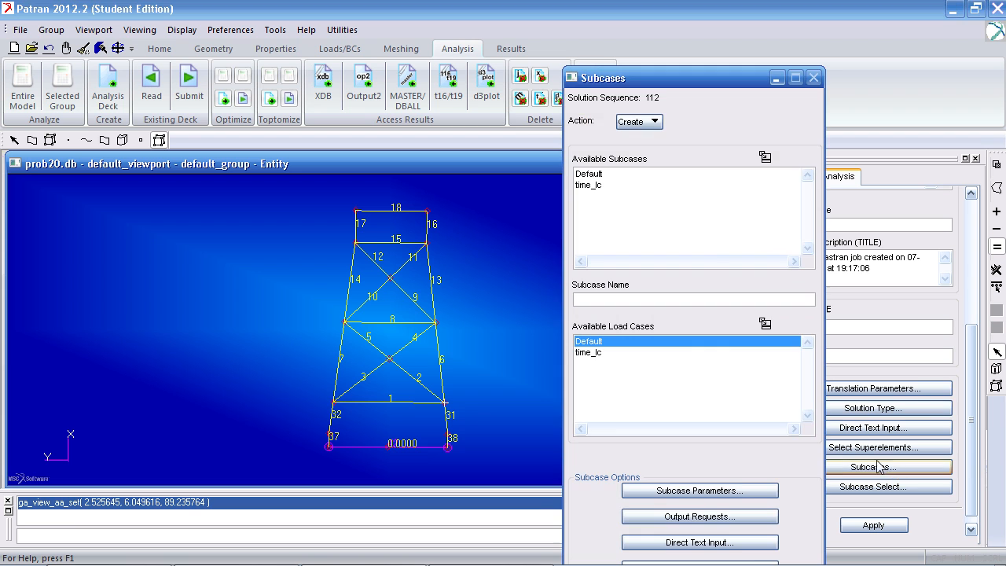
{"action": "left_click_drag", "start_coordinate": [656, 85], "coordinate": [566, 43]}
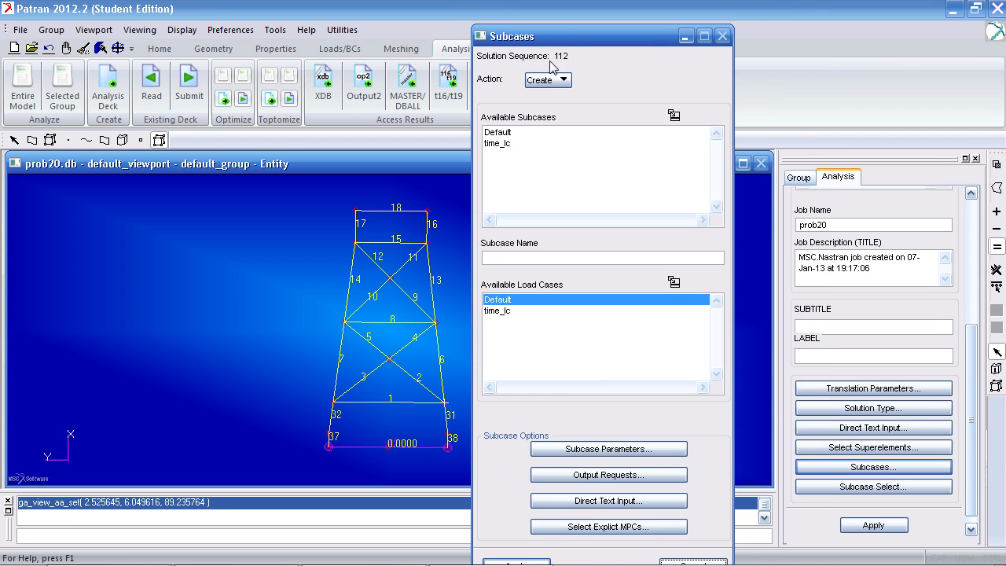
{"action": "left_click", "coordinate": [505, 144]}
{"action": "left_click_drag", "start_coordinate": [546, 259], "coordinate": [466, 252]}
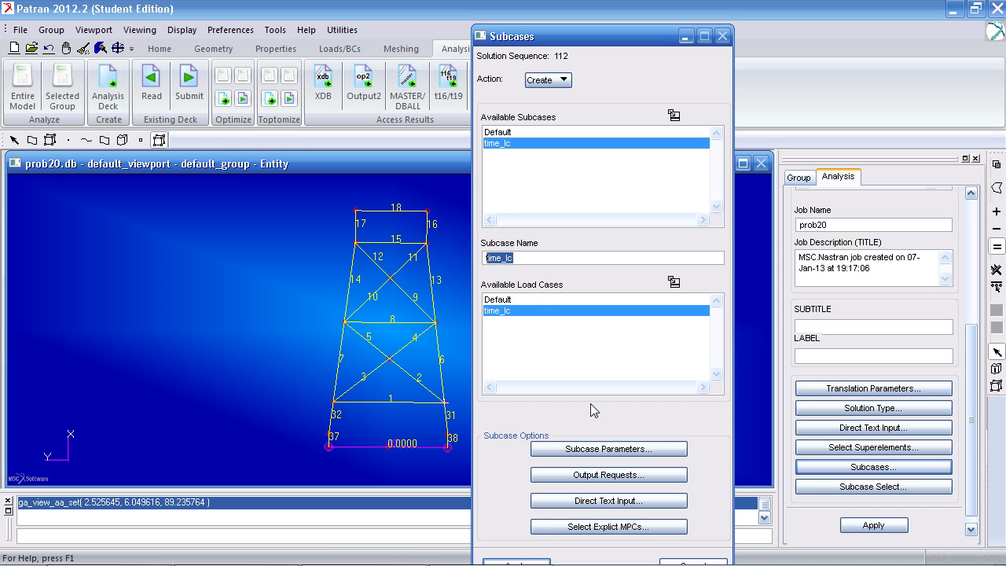
Step: Define the time_lc subcase's time steps as 280 steps with a Delta-T of .01
{"action": "left_click", "coordinate": [602, 449]}
{"action": "left_click", "coordinate": [447, 138]}
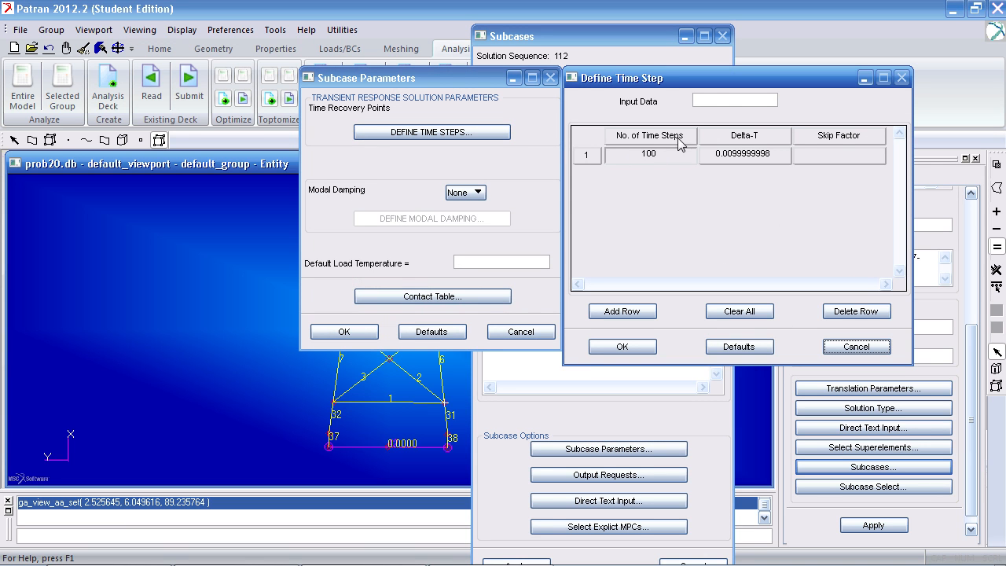
{"action": "left_click", "coordinate": [714, 102]}
{"action": "left_click", "coordinate": [767, 158]}
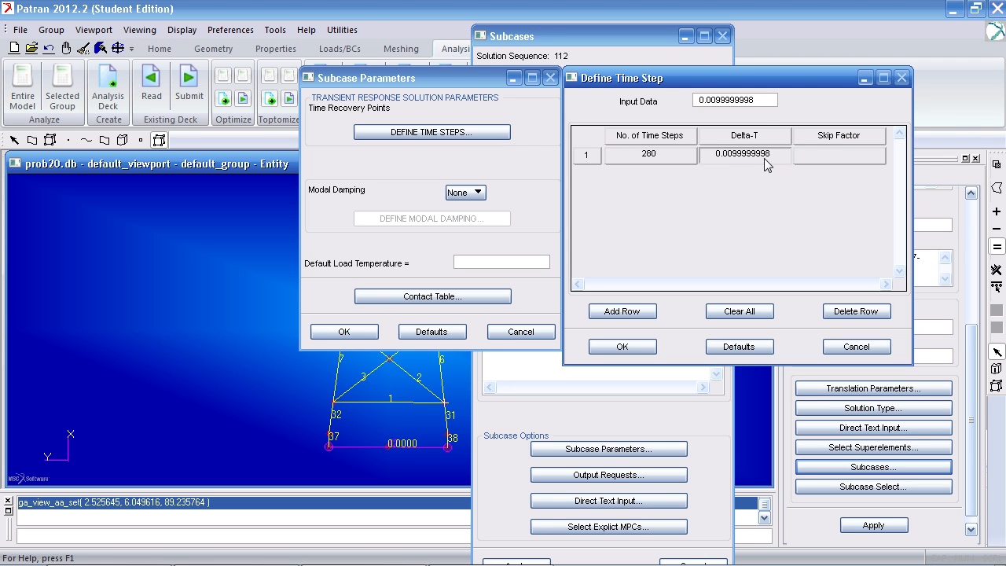
{"action": "left_click_drag", "start_coordinate": [761, 100], "coordinate": [688, 79]}
{"action": "type", "text": ".01"}
{"action": "key", "text": "Return"}
{"action": "left_click", "coordinate": [640, 153]}
{"action": "left_click", "coordinate": [740, 157]}
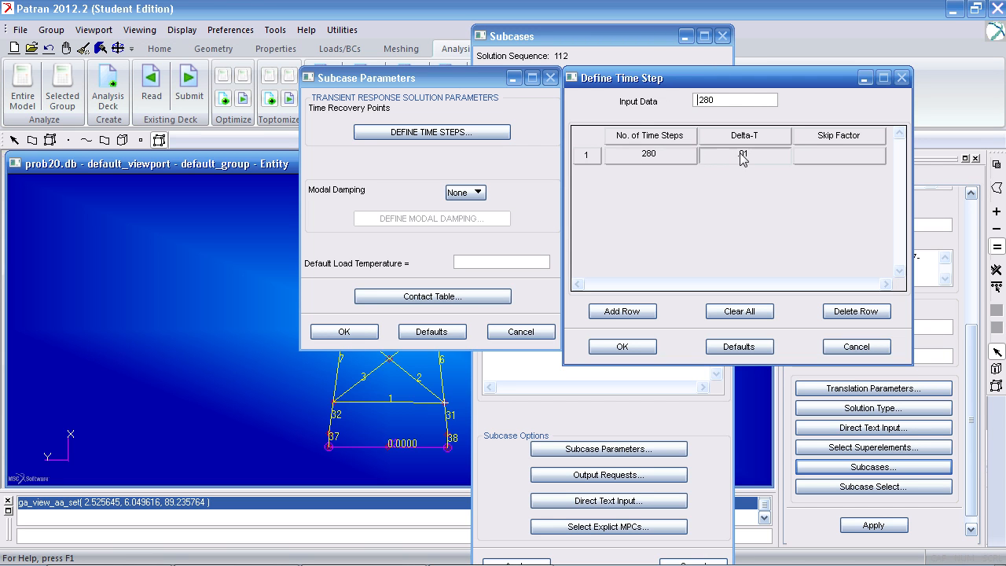
{"action": "left_click", "coordinate": [641, 350]}
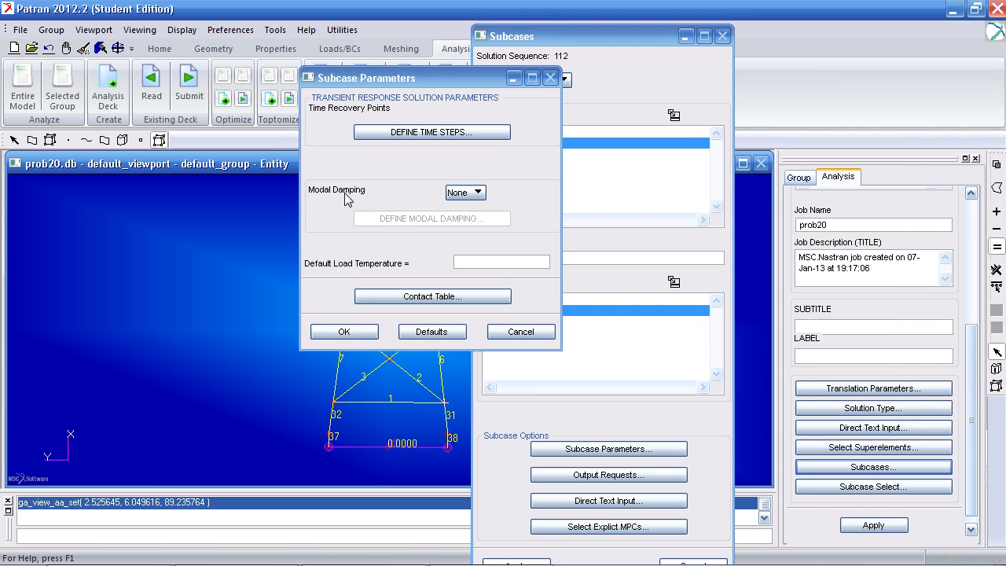
Step: Set modal damping to Crit. Damp. (CRIT) and define two damping rows with frequencies 0 and 2000
{"action": "left_click", "coordinate": [463, 191]}
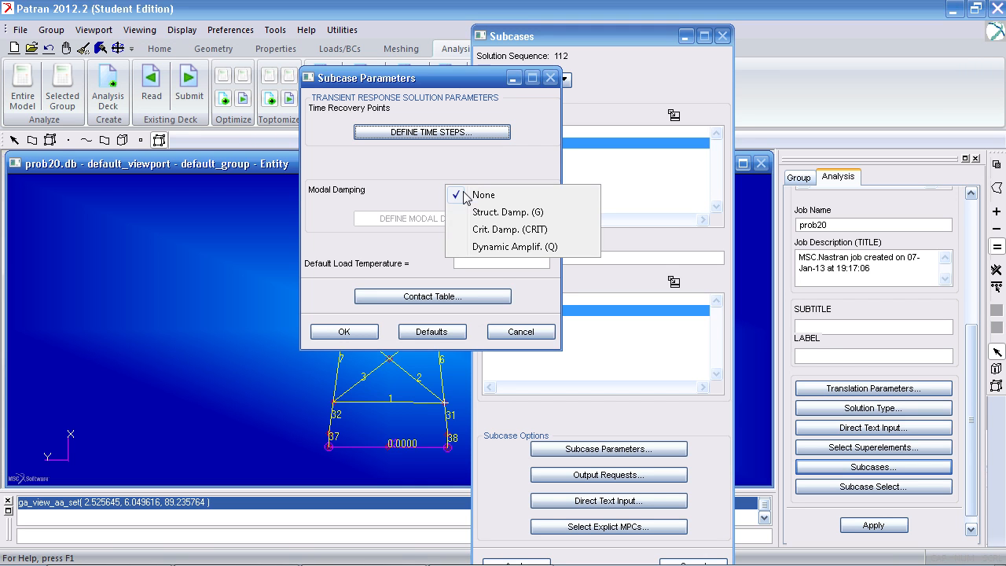
{"action": "left_click", "coordinate": [476, 229]}
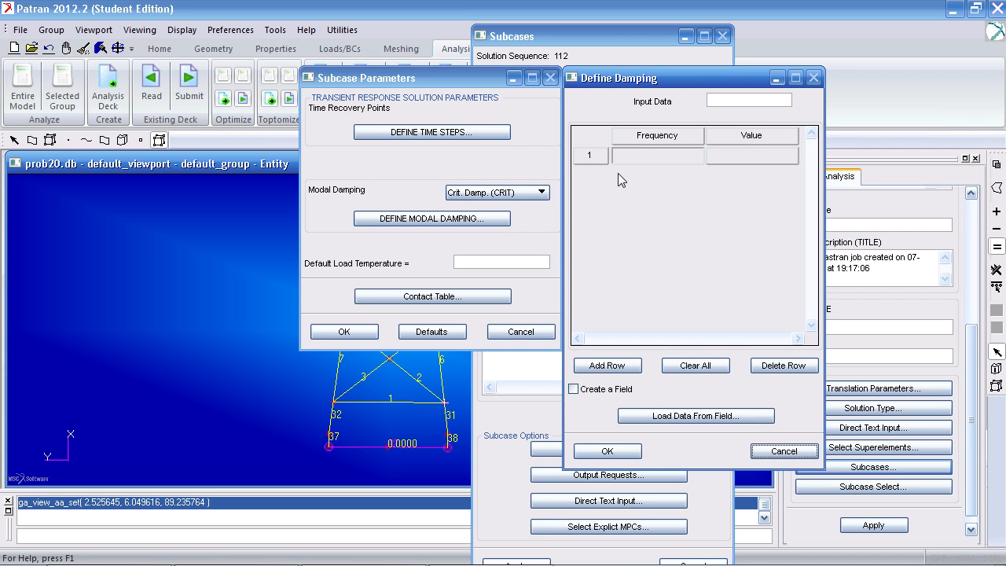
{"action": "left_click", "coordinate": [603, 365]}
{"action": "left_click", "coordinate": [633, 155]}
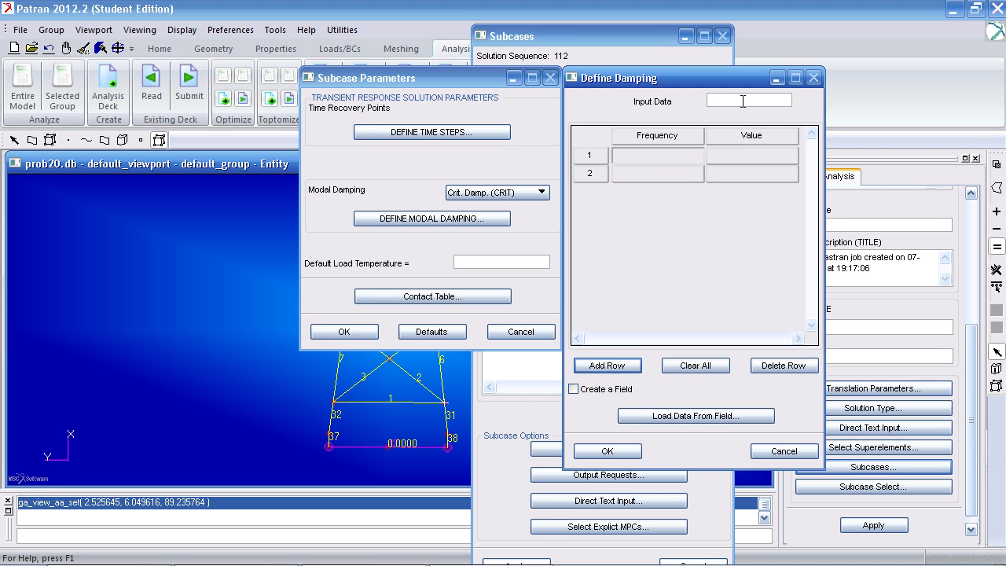
{"action": "type", "text": "0"}
{"action": "key", "text": "Return"}
{"action": "type", "text": "2"}
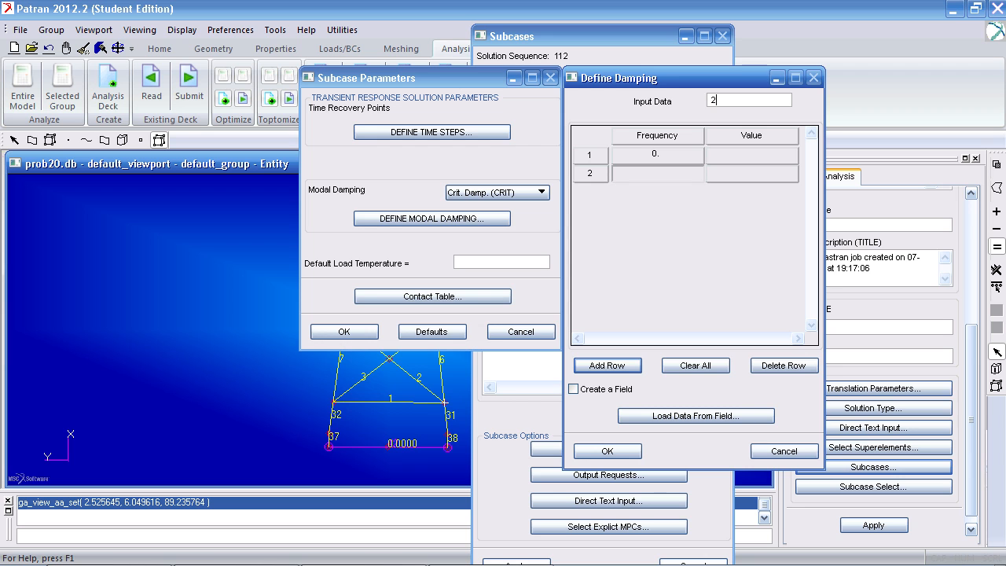
{"action": "type", "text": "000"}
{"action": "key", "text": "Return"}
Step: Set the damping value to .1 at both frequencies and accept the damping and subcase parameters
{"action": "left_click", "coordinate": [766, 159]}
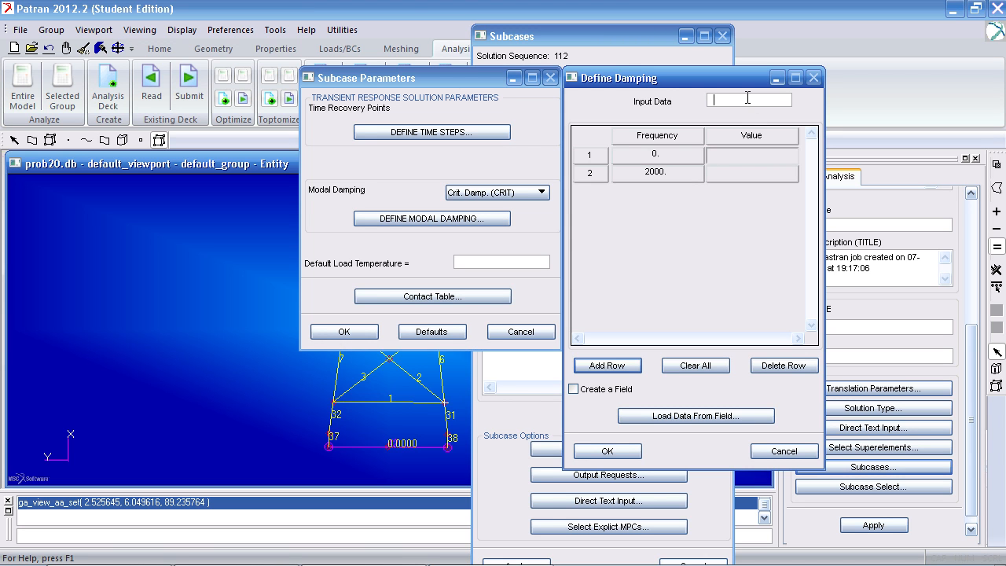
{"action": "type", "text": ".1"}
{"action": "key", "text": "Return"}
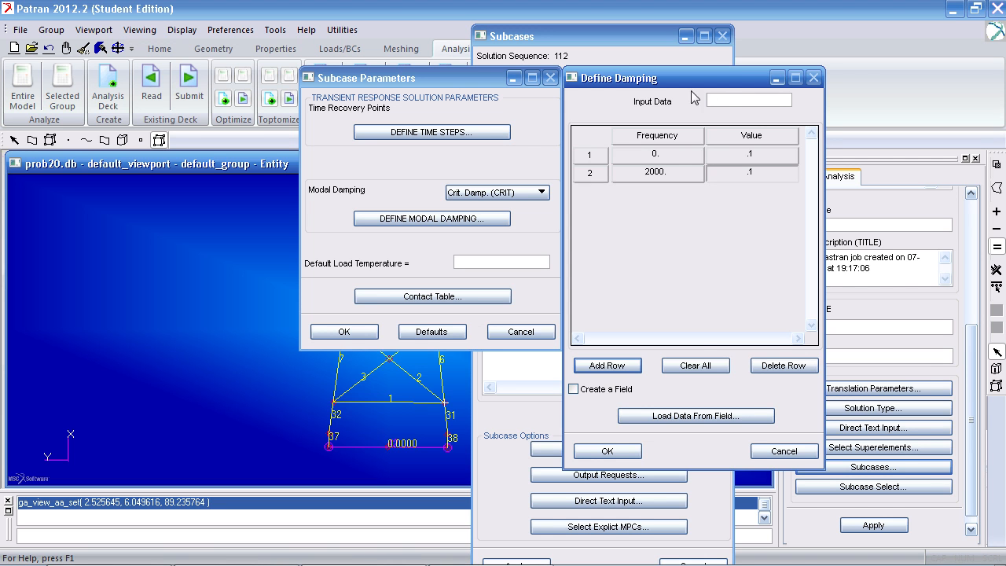
{"action": "left_click", "coordinate": [608, 451]}
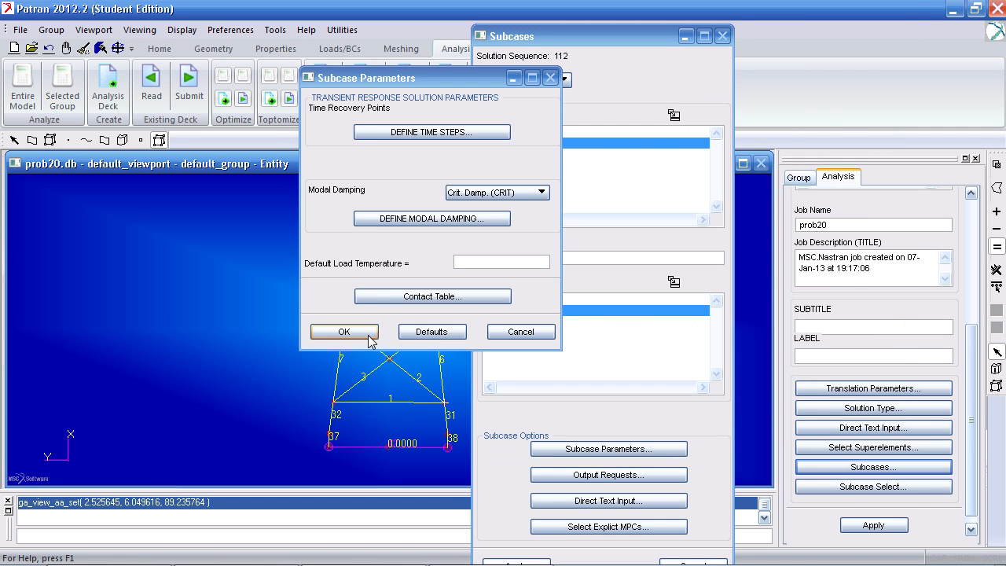
{"action": "left_click", "coordinate": [367, 333]}
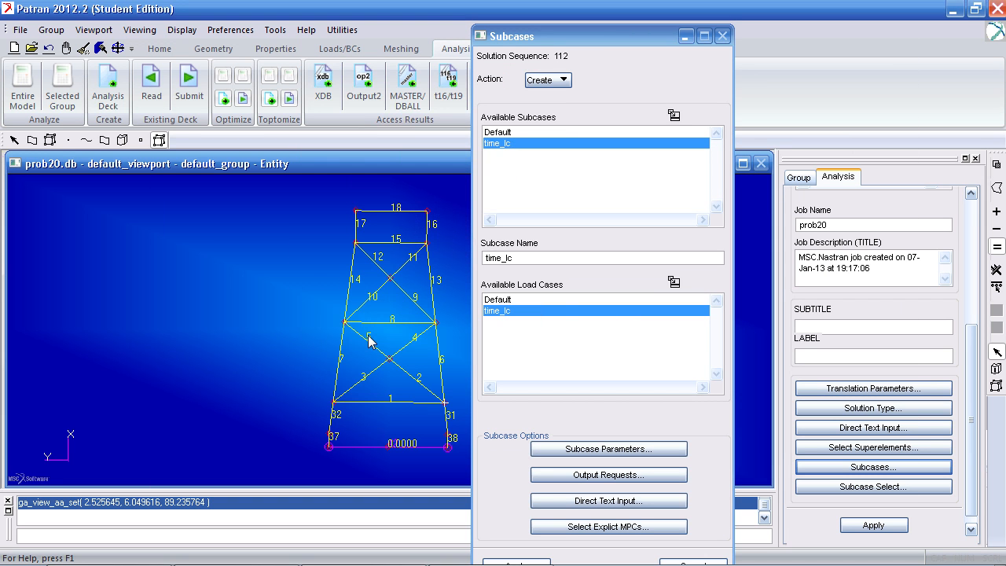
Step: Delete the SPCFORCES(SORT1,REAL)=All FEM entry from the output requests of the time_lc subcase
{"action": "left_click", "coordinate": [584, 481]}
{"action": "left_click_drag", "start_coordinate": [361, 78], "coordinate": [294, 12]}
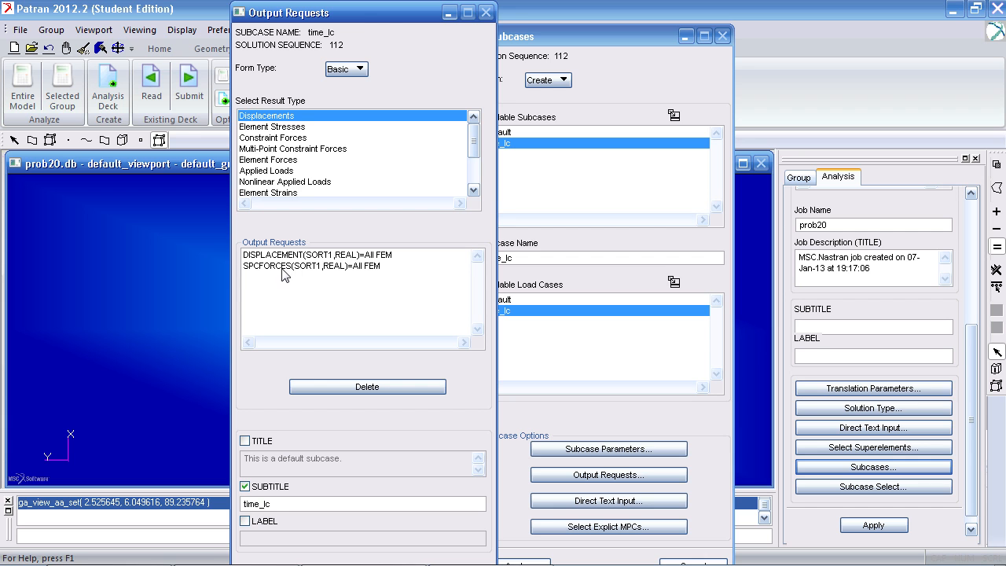
{"action": "left_click", "coordinate": [293, 267]}
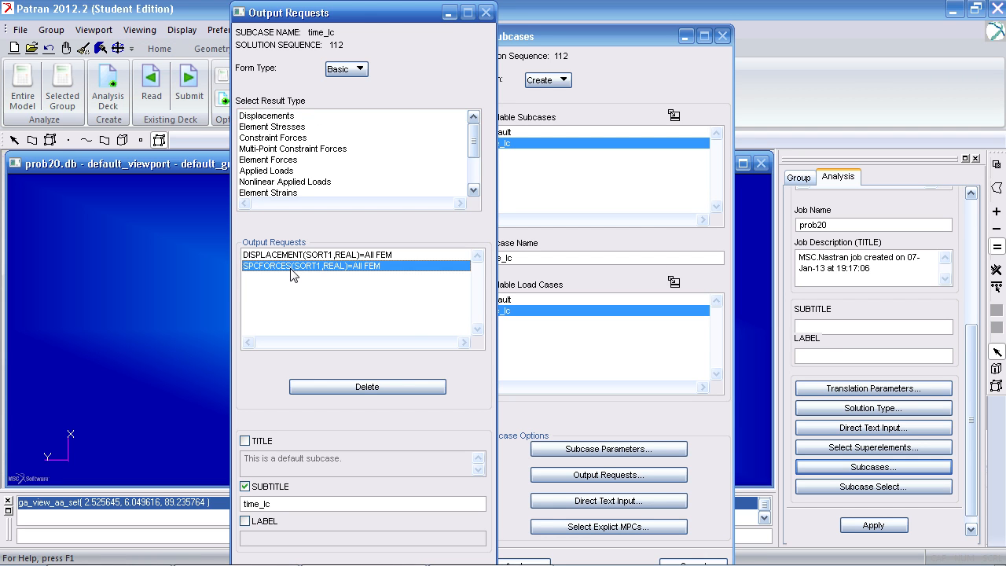
{"action": "left_click", "coordinate": [360, 386]}
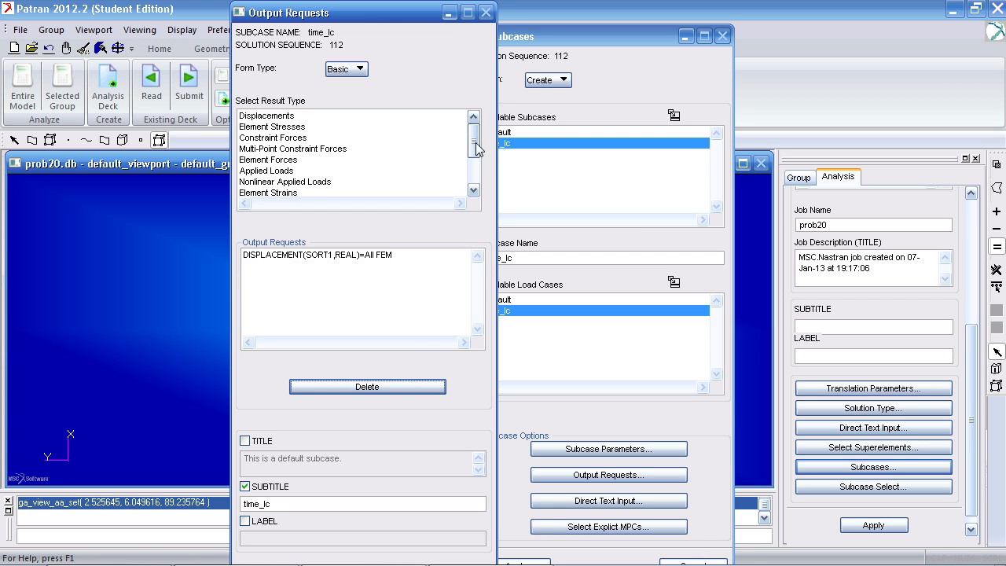
Step: Add Velocities and Accelerations to the time_lc output requests, accept them, and apply the subcase definition
{"action": "left_click_drag", "start_coordinate": [476, 149], "coordinate": [476, 165]}
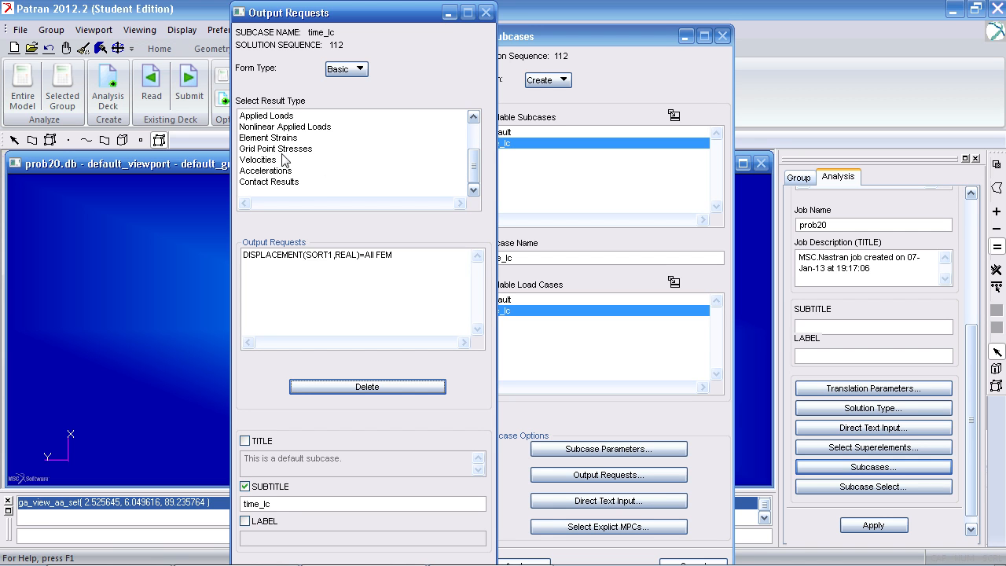
{"action": "left_click", "coordinate": [280, 160]}
{"action": "left_click", "coordinate": [275, 173]}
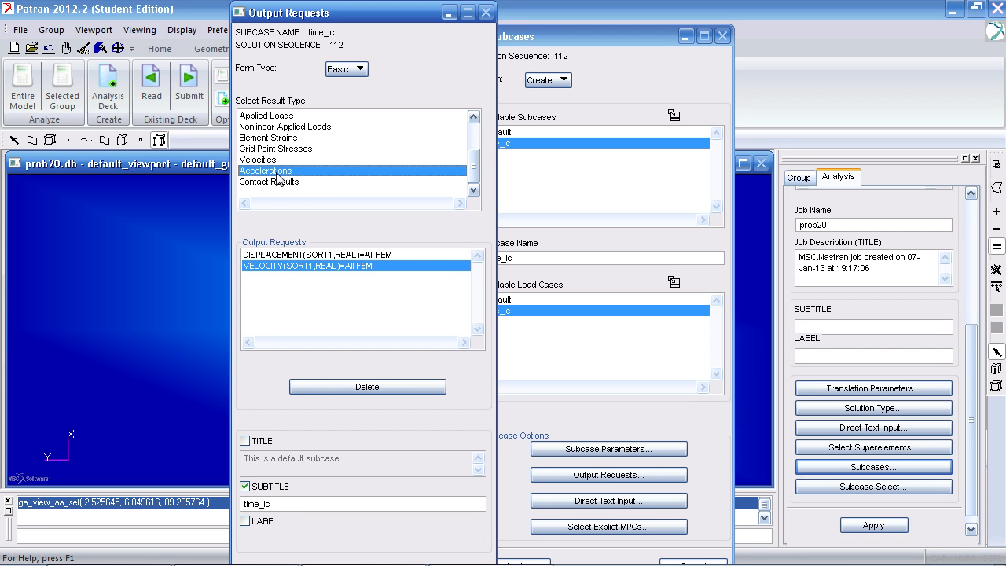
{"action": "left_click_drag", "start_coordinate": [379, 15], "coordinate": [241, 16]}
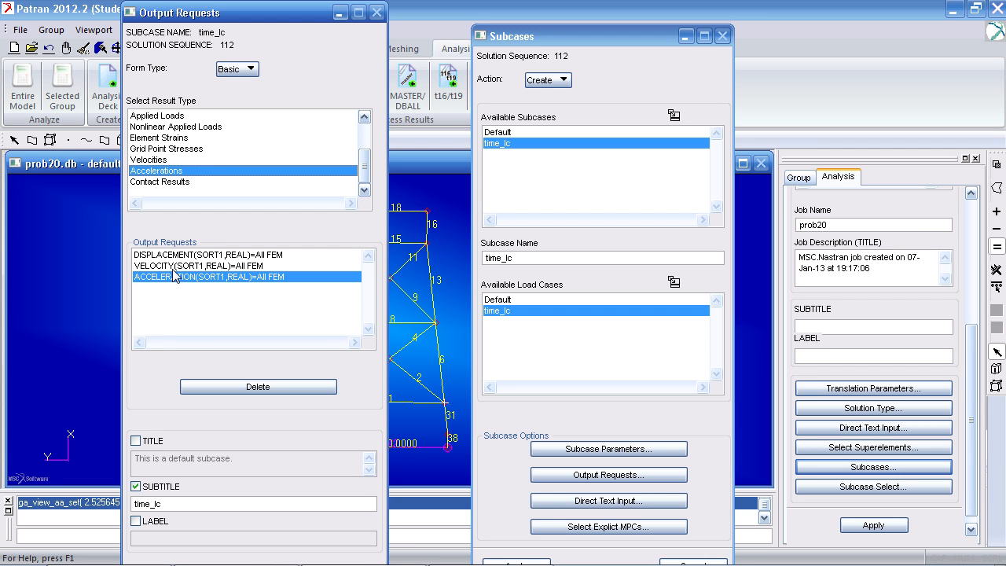
{"action": "left_click", "coordinate": [543, 475]}
{"action": "left_click_drag", "start_coordinate": [594, 42], "coordinate": [571, 18]}
{"action": "left_click", "coordinate": [503, 543]}
{"action": "left_click", "coordinate": [656, 543]}
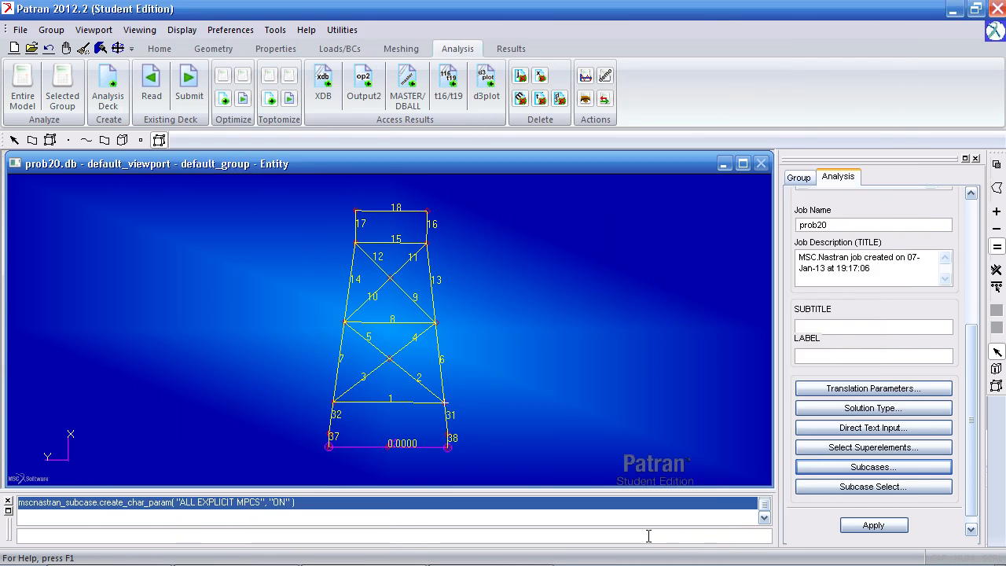
Step: Replace the Default subcase with time_lc in the job's selected subcases and accept the selection
{"action": "left_click", "coordinate": [859, 489]}
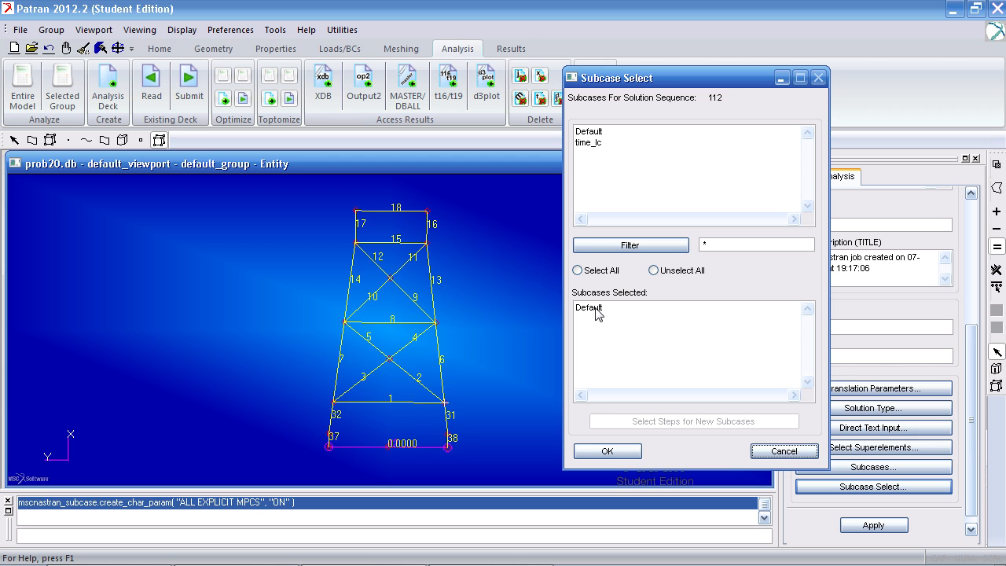
{"action": "left_click", "coordinate": [597, 313]}
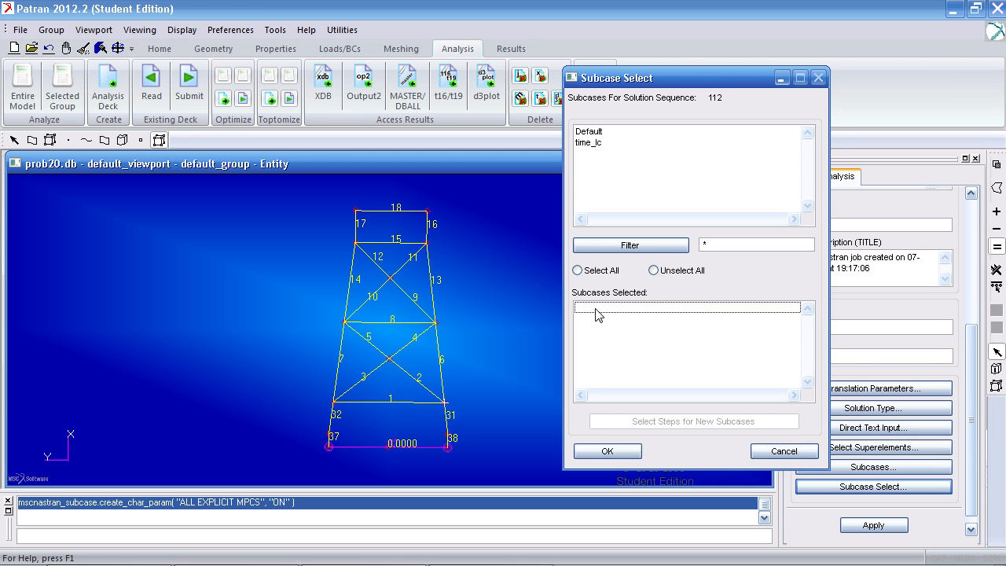
{"action": "left_click", "coordinate": [586, 145]}
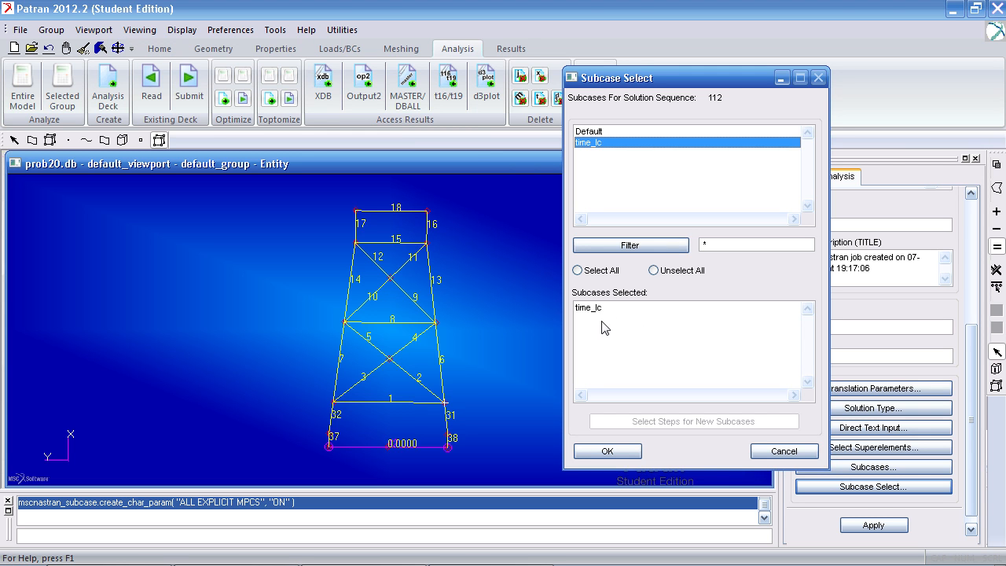
{"action": "left_click", "coordinate": [619, 453]}
Step: Submit the prob20 analysis, proceed despite the conflict between SPCs and dependent MPC nodes, and close the Nastran run window
{"action": "left_click", "coordinate": [860, 529]}
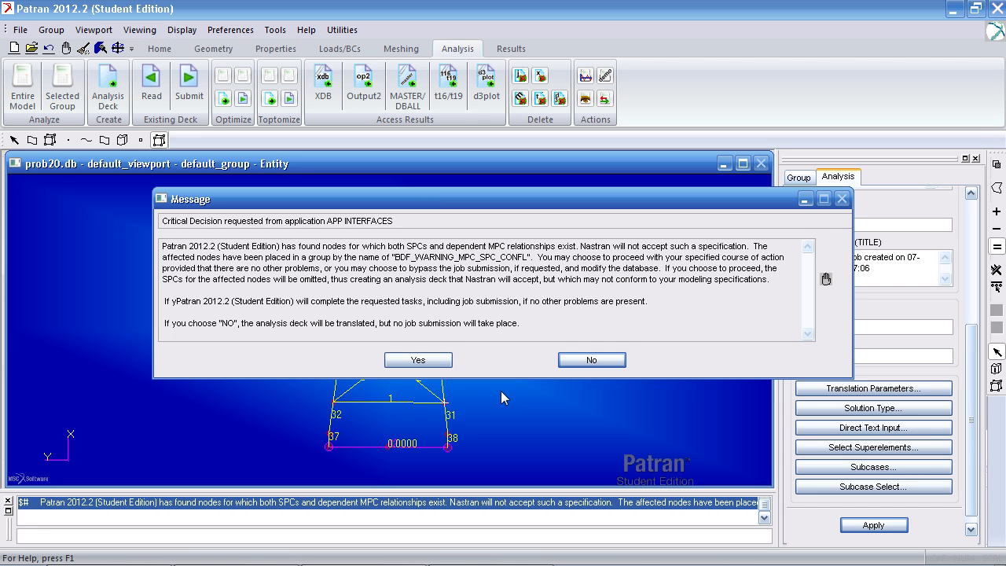
{"action": "left_click", "coordinate": [440, 361]}
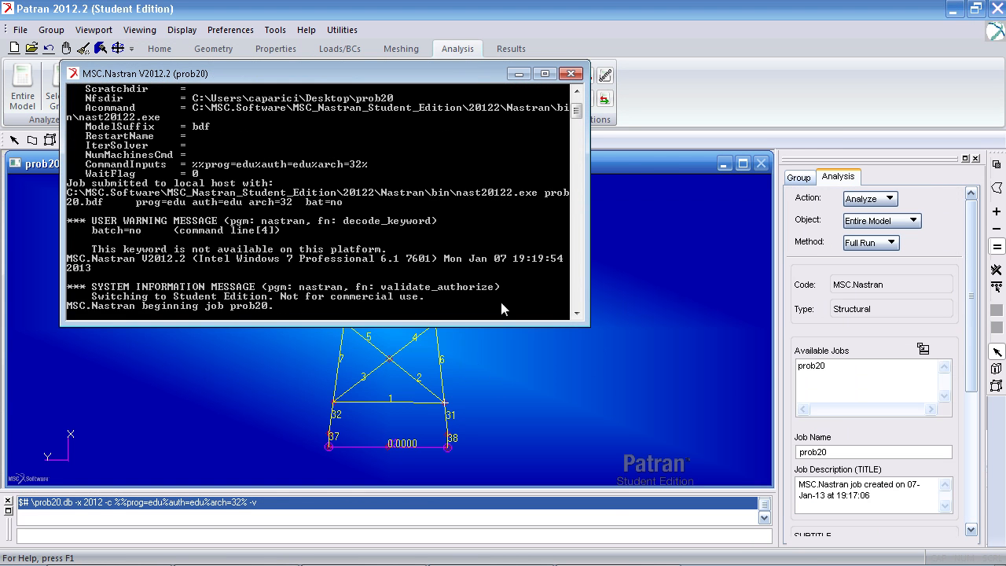
{"action": "left_click", "coordinate": [572, 74]}
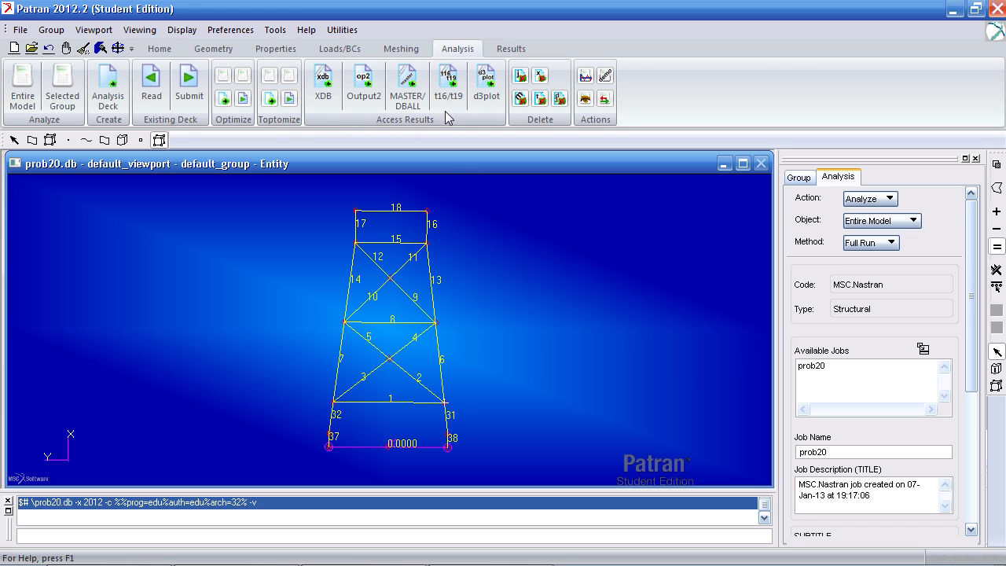
Step: Start modifying the RBE2 MPC at the tower base (Mpc 42) and bring up its terms for editing
{"action": "left_click", "coordinate": [407, 48]}
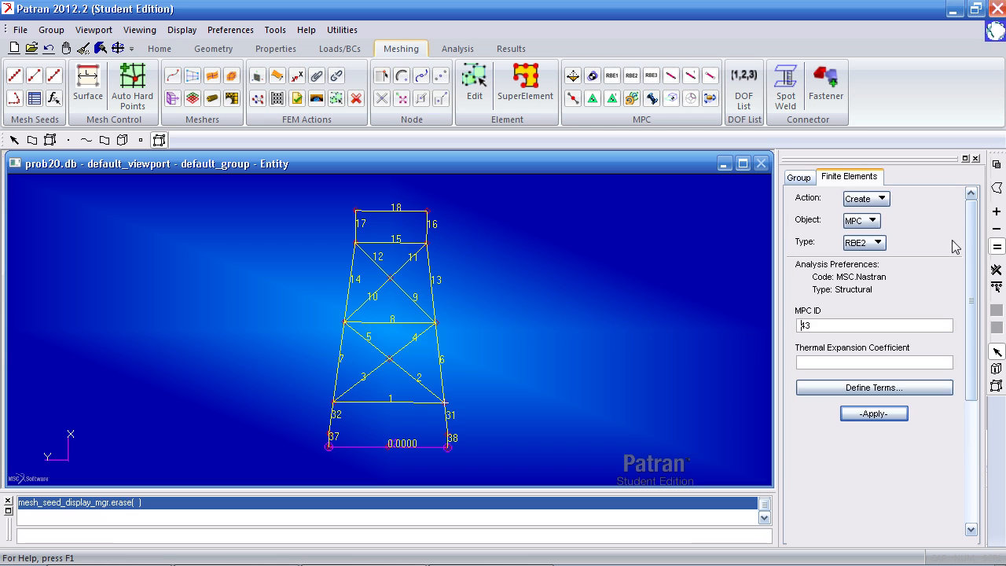
{"action": "left_click", "coordinate": [875, 199]}
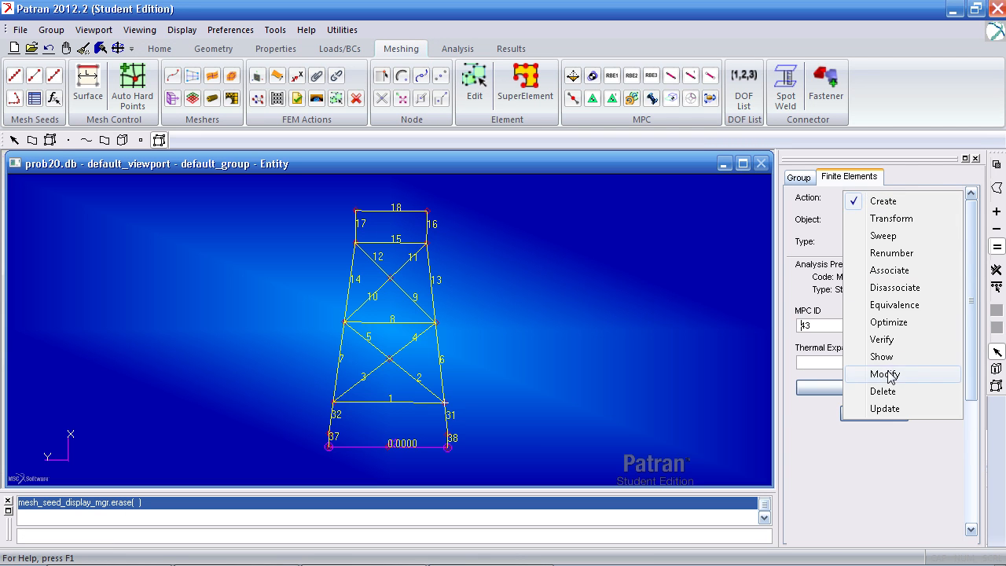
{"action": "left_click", "coordinate": [890, 375]}
{"action": "left_click", "coordinate": [865, 223]}
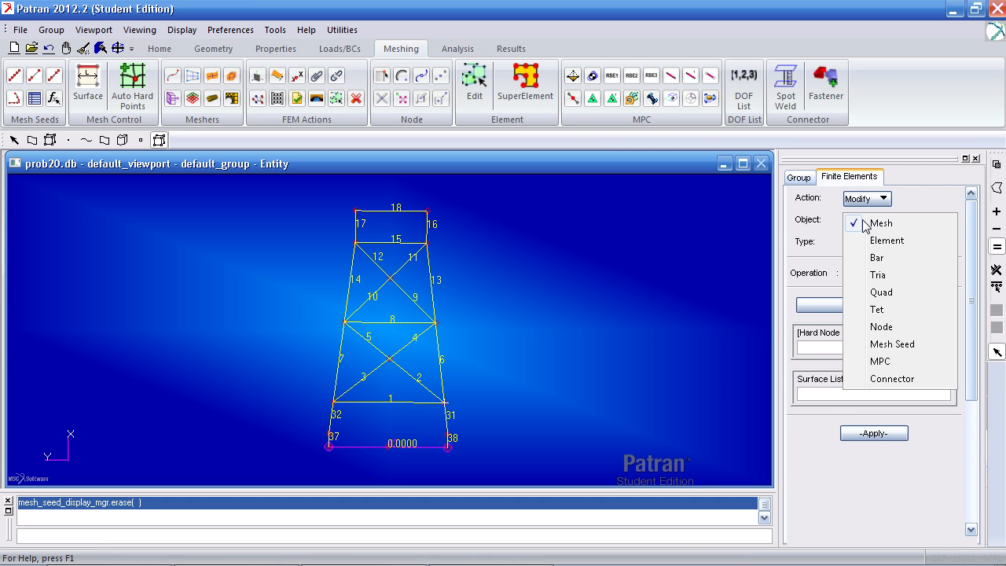
{"action": "left_click", "coordinate": [881, 362]}
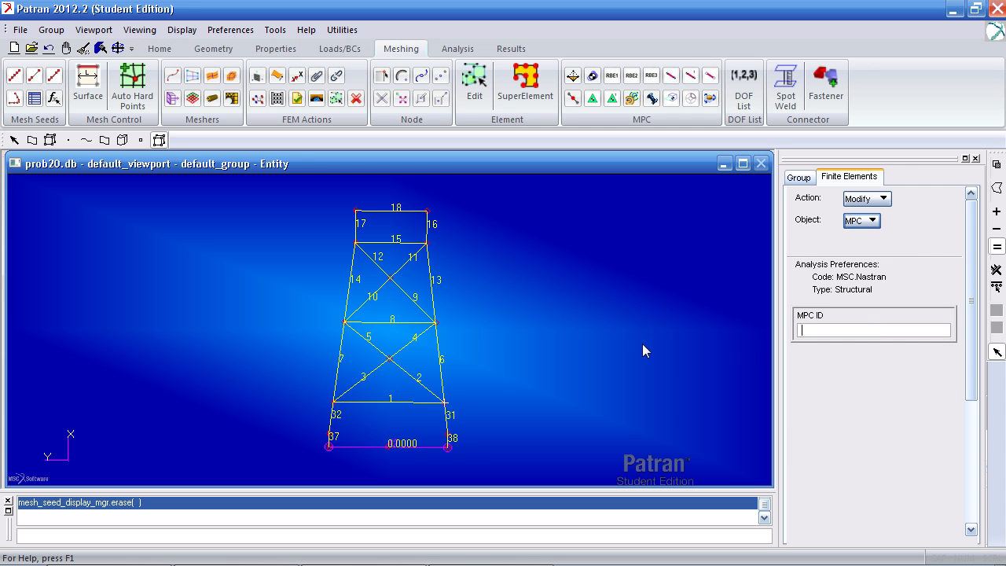
{"action": "left_click", "coordinate": [407, 447]}
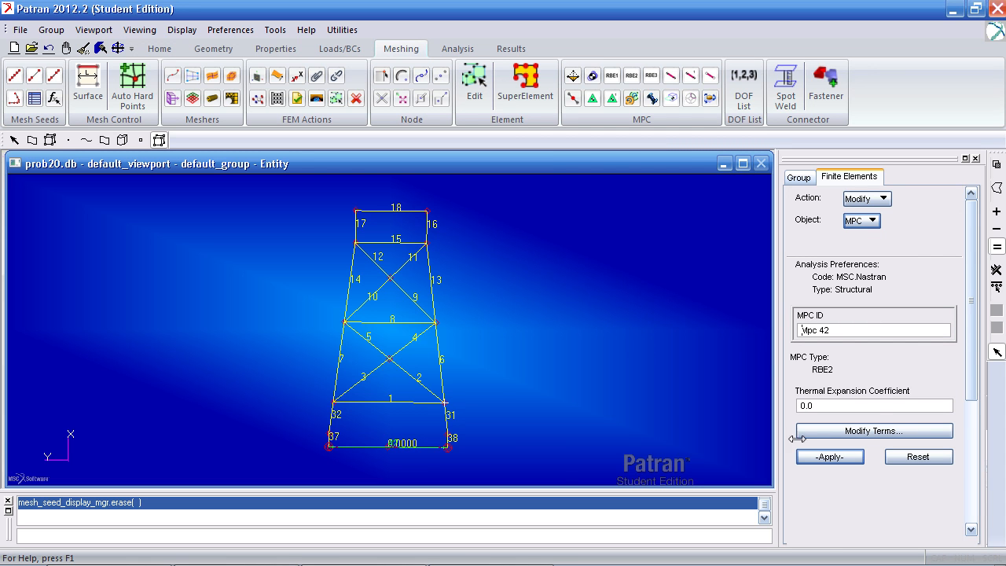
{"action": "left_click", "coordinate": [800, 430]}
{"action": "left_click_drag", "start_coordinate": [703, 181], "coordinate": [581, 56]}
Step: Restrict the MPC's dependent term for nodes 1 and 3 to DOFs UX, UY and RZ and apply the modification
{"action": "left_click", "coordinate": [548, 93]}
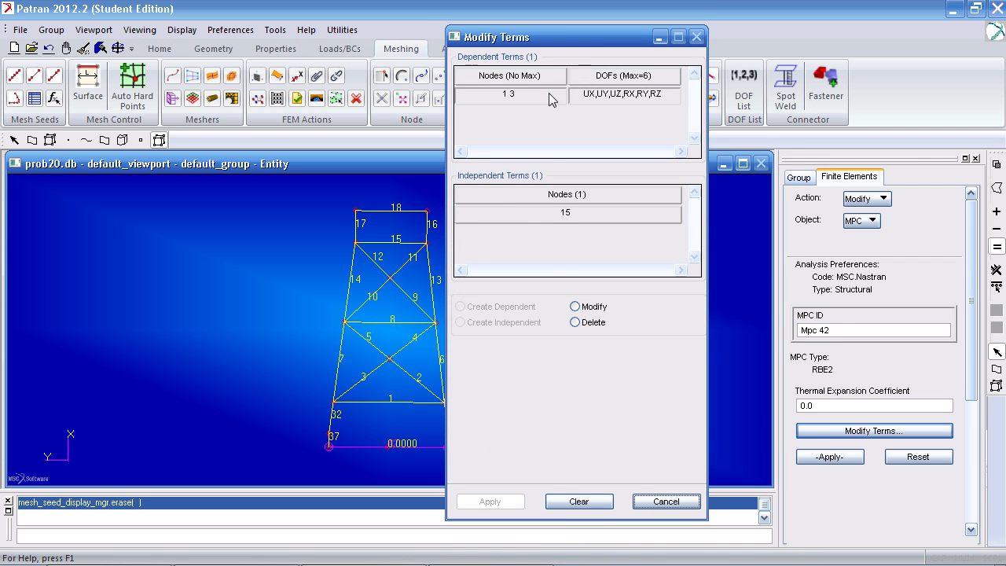
{"action": "left_click", "coordinate": [593, 310]}
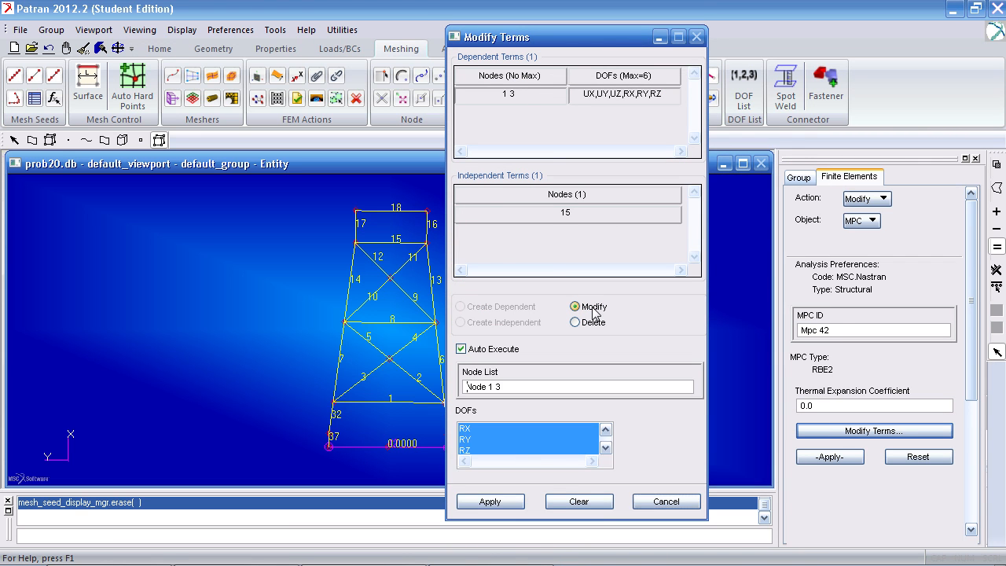
{"action": "left_click", "coordinate": [461, 349]}
{"action": "scroll", "coordinate": [611, 433], "scroll_direction": "up", "scroll_amount": 1}
{"action": "left_click", "coordinate": [592, 431]}
{"action": "left_click", "coordinate": [583, 448], "text": "shift"}
{"action": "left_click", "coordinate": [605, 447]}
{"action": "left_click", "coordinate": [605, 447]}
{"action": "left_click", "coordinate": [547, 439], "text": "ctrl"}
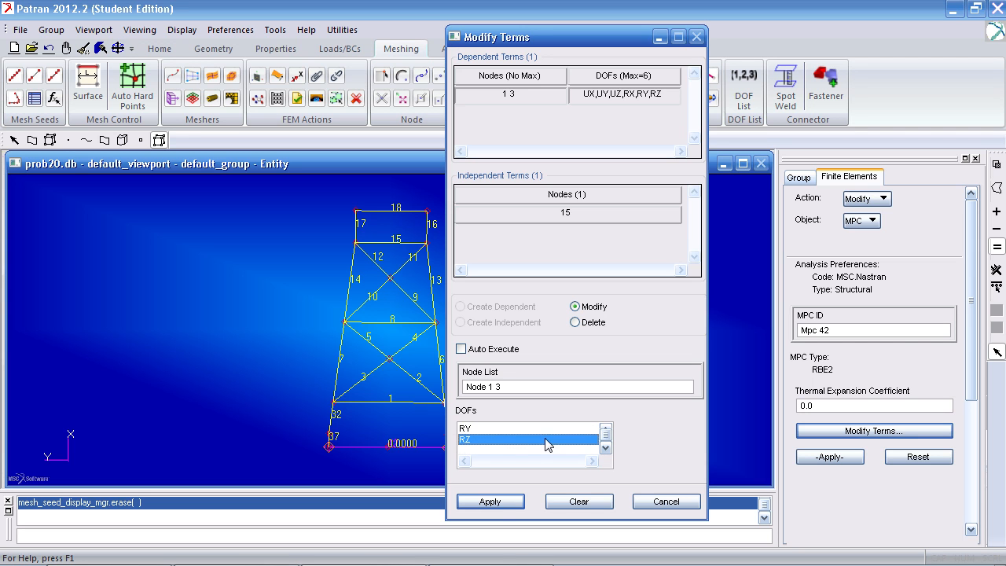
{"action": "left_click", "coordinate": [490, 502]}
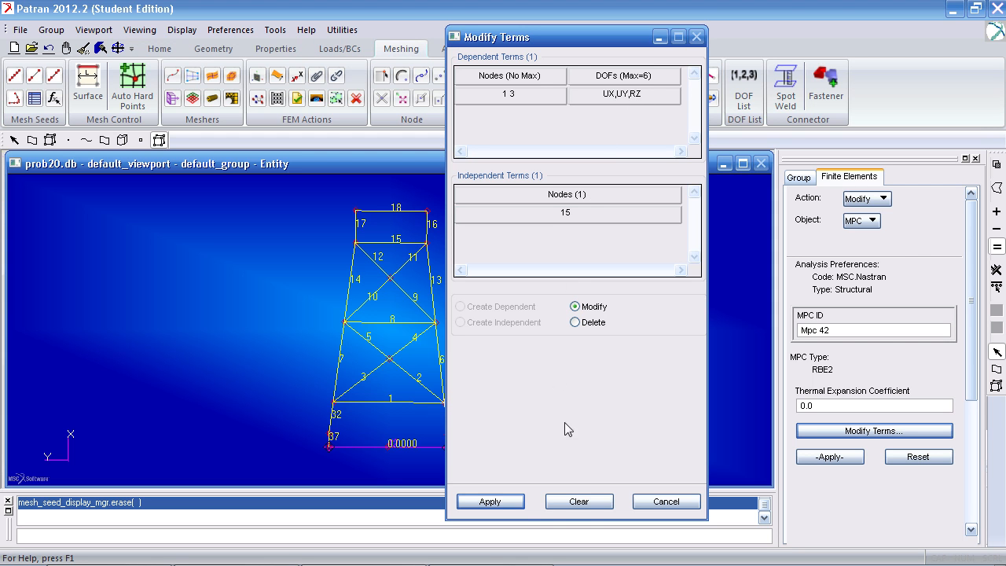
{"action": "left_click", "coordinate": [665, 502]}
{"action": "left_click", "coordinate": [830, 456]}
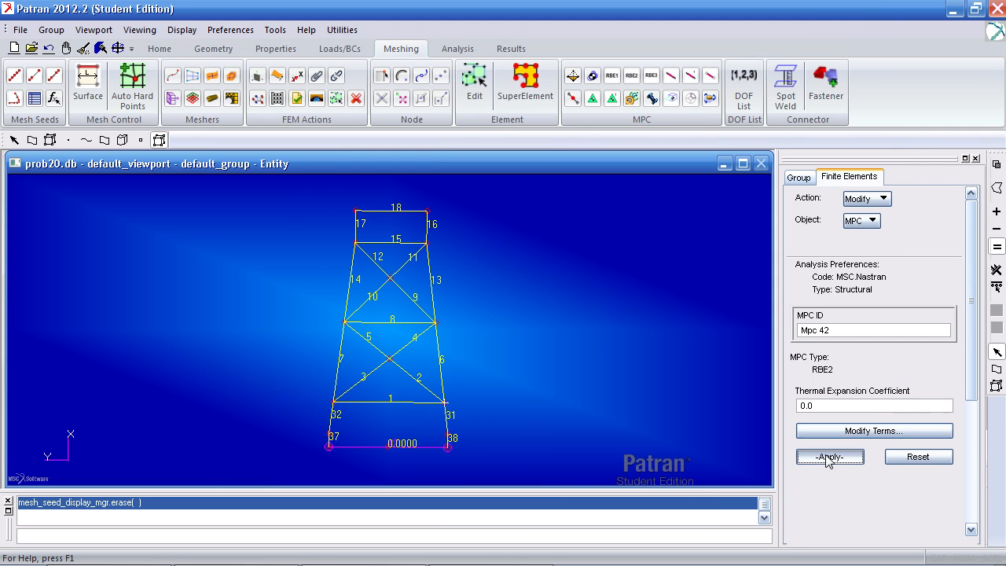
Step: Resubmit the full-run analysis of the entire model, overwriting the existing prob20 job
{"action": "left_click", "coordinate": [480, 52]}
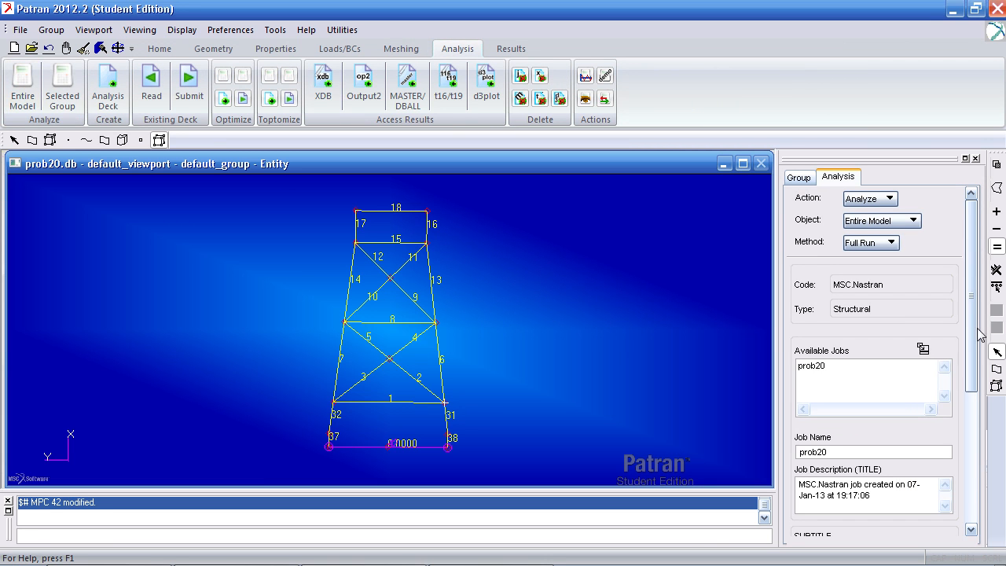
{"action": "scroll", "coordinate": [964, 405], "scroll_direction": "down", "scroll_amount": 3}
{"action": "scroll", "coordinate": [964, 405], "scroll_direction": "down", "scroll_amount": 3}
{"action": "left_click", "coordinate": [874, 513]}
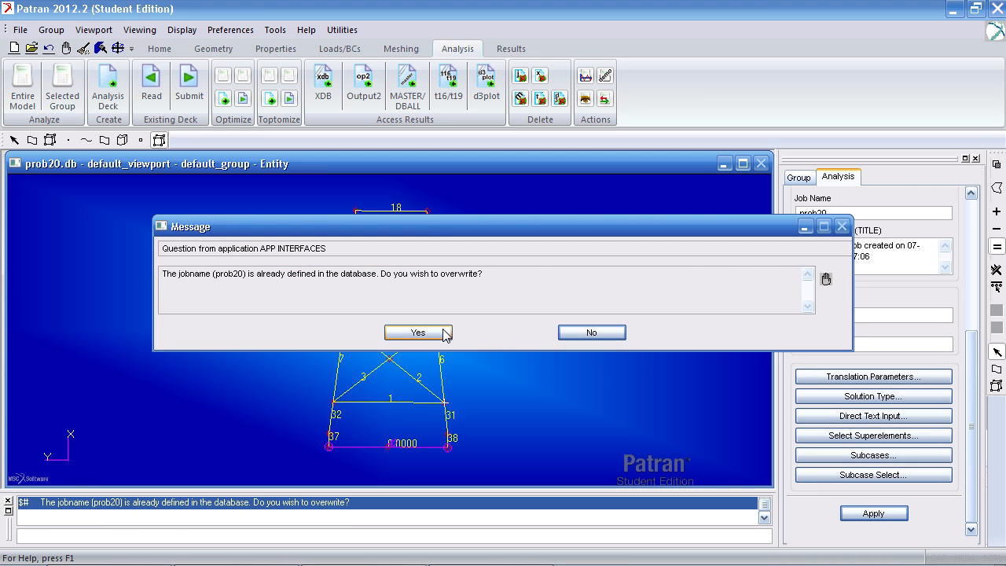
{"action": "left_click", "coordinate": [418, 332]}
{"action": "left_click", "coordinate": [419, 333]}
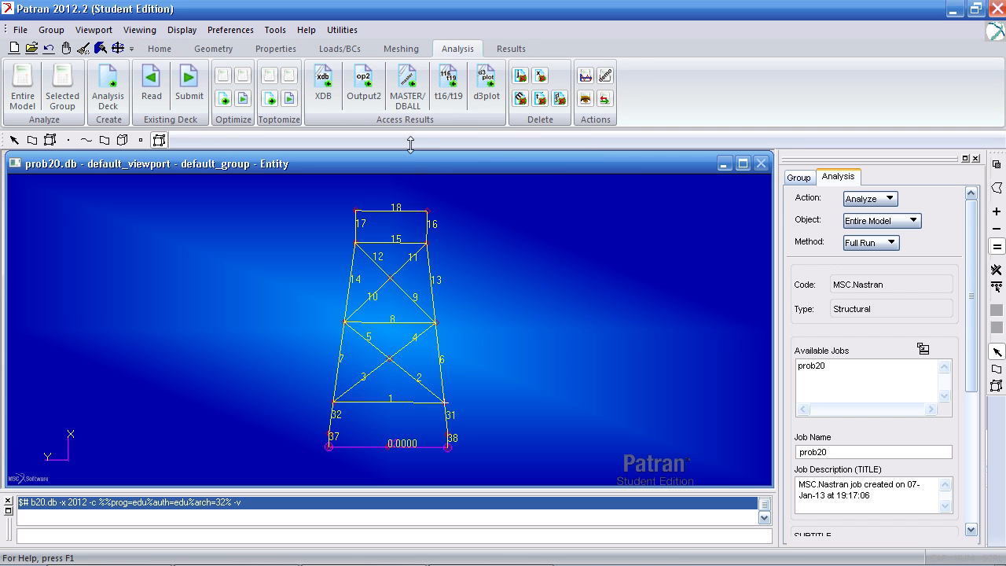
Step: Attach the XDB result entities of the prob20 job
{"action": "left_click", "coordinate": [324, 86]}
{"action": "left_click_drag", "start_coordinate": [966, 280], "coordinate": [968, 383]}
{"action": "left_click", "coordinate": [874, 515]}
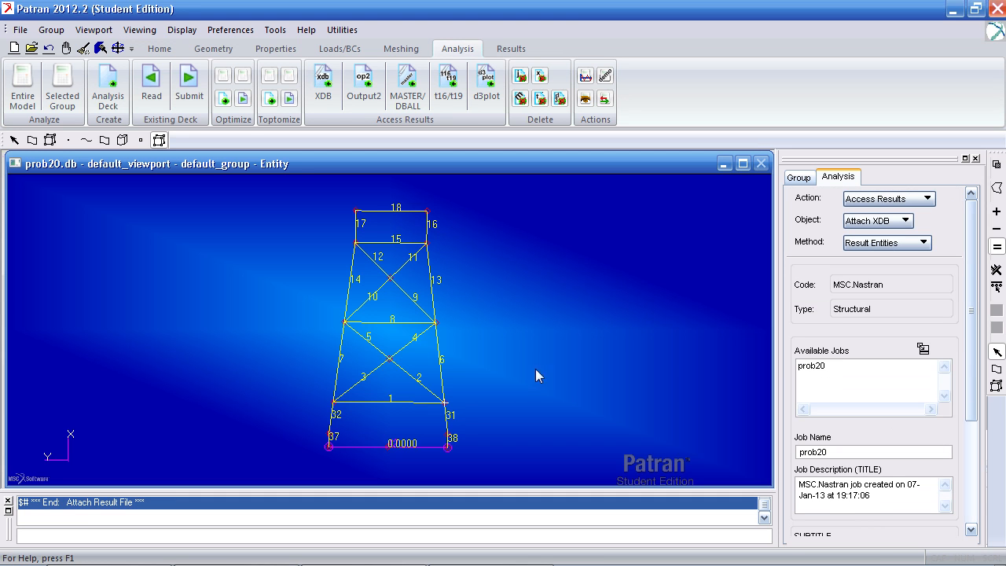
Step: Start a Y vs X results graph and select all time_lc result cases from Time = 0. to Time = 2.8
{"action": "left_click", "coordinate": [511, 49]}
{"action": "left_click", "coordinate": [462, 109]}
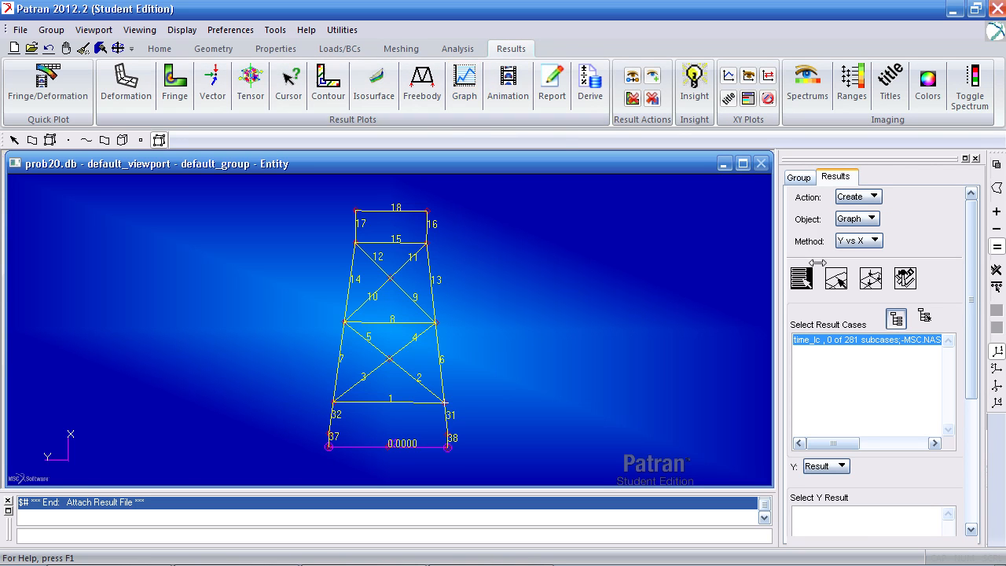
{"action": "left_click", "coordinate": [896, 319]}
{"action": "left_click", "coordinate": [896, 340]}
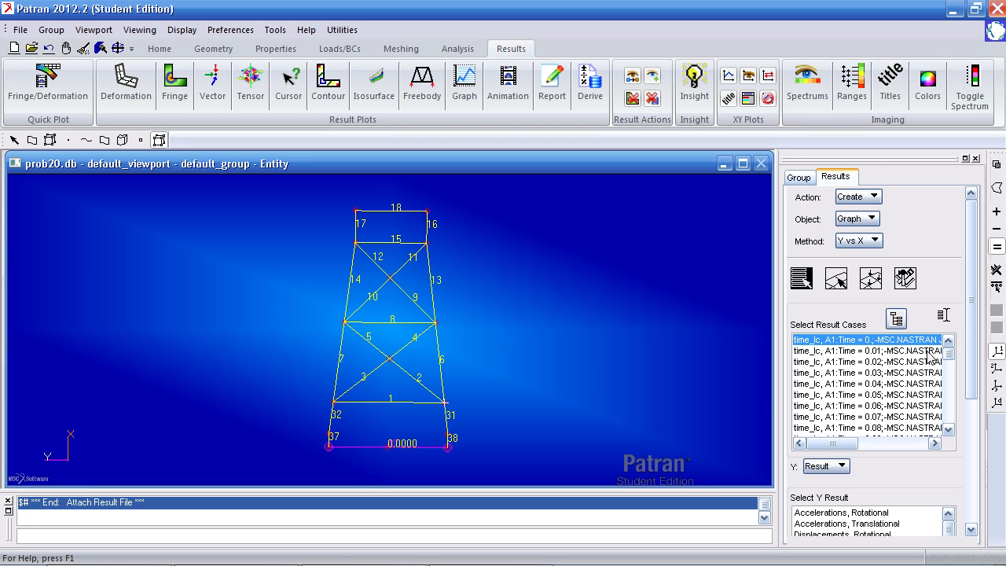
{"action": "left_click_drag", "start_coordinate": [948, 354], "coordinate": [944, 418]}
{"action": "left_click", "coordinate": [936, 416], "text": "shift"}
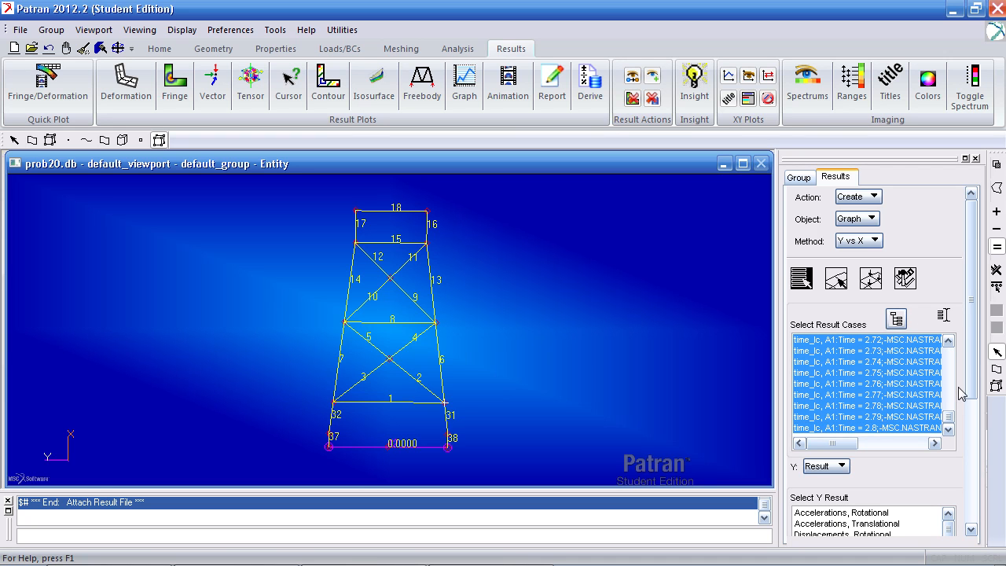
Step: Set the graph's Y result to the Y component of Accelerations, Translational
{"action": "scroll", "coordinate": [973, 369], "scroll_direction": "down", "scroll_amount": 1}
{"action": "left_click_drag", "start_coordinate": [974, 370], "coordinate": [959, 465]}
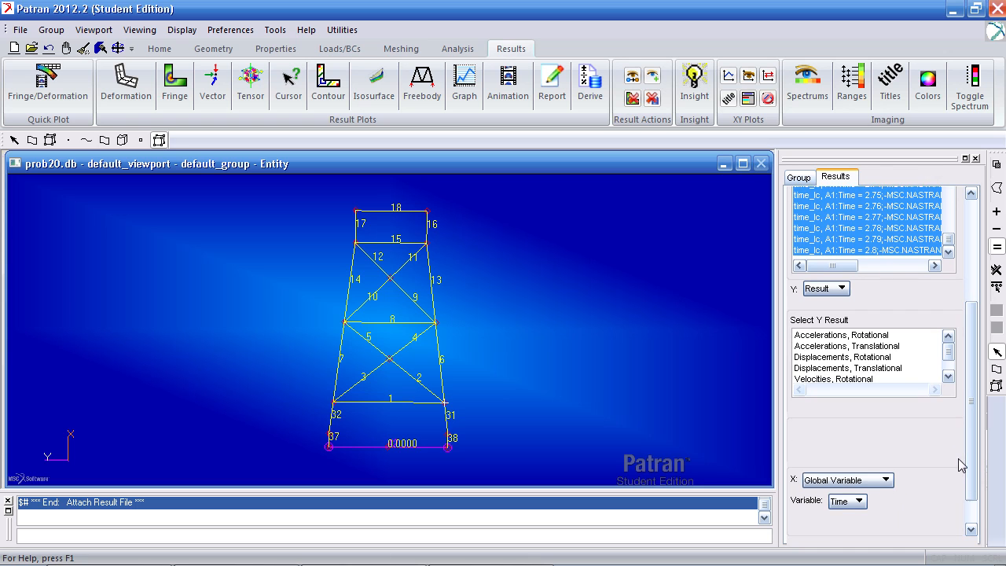
{"action": "left_click", "coordinate": [851, 348]}
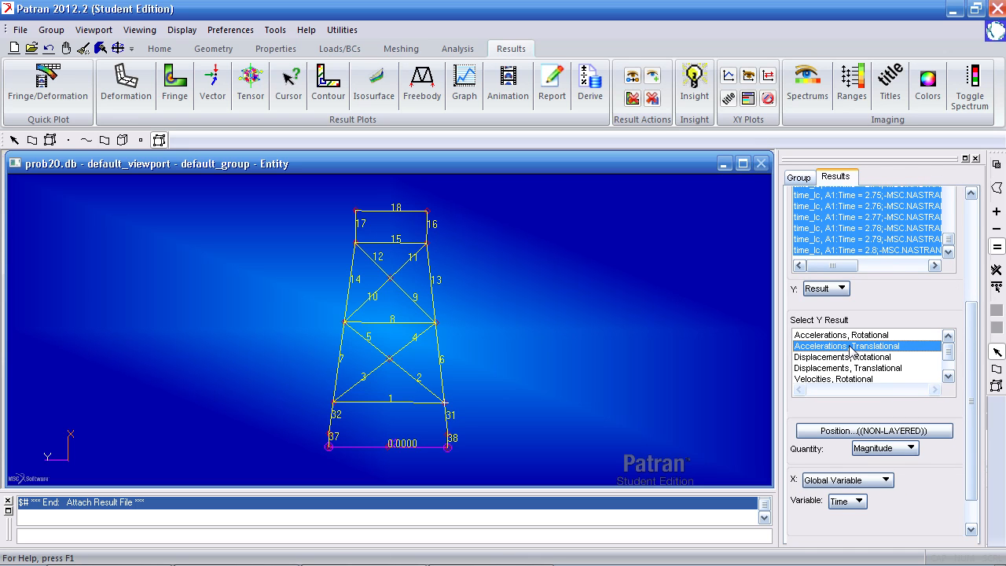
{"action": "left_click", "coordinate": [897, 449]}
{"action": "left_click", "coordinate": [904, 485]}
Step: Target Node 15 at the centre of the tower base and plot its acceleration graph
{"action": "scroll", "coordinate": [841, 273], "scroll_direction": "up", "scroll_amount": 5}
{"action": "left_click", "coordinate": [838, 272]}
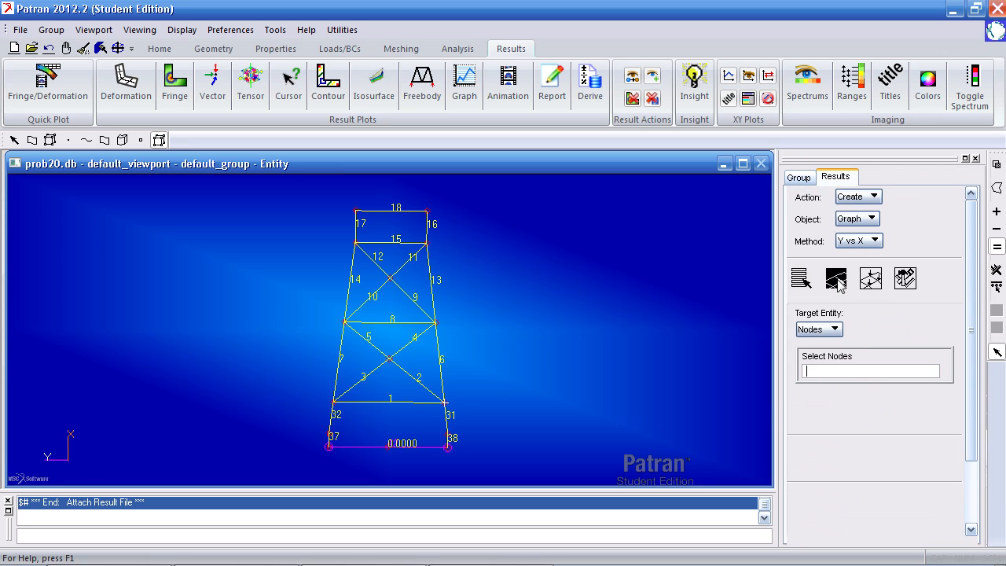
{"action": "left_click", "coordinate": [388, 447]}
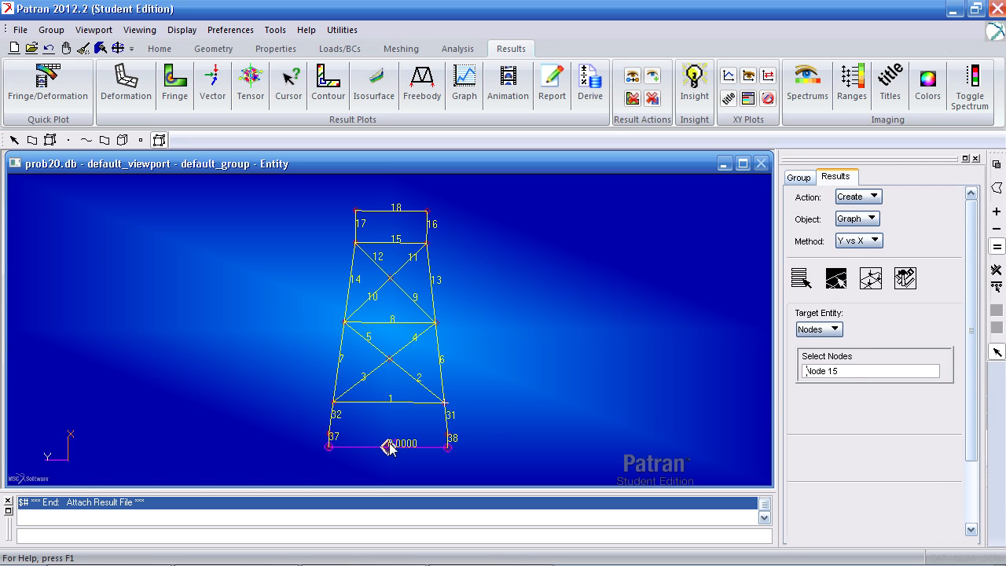
{"action": "left_click_drag", "start_coordinate": [972, 308], "coordinate": [972, 370]}
{"action": "left_click", "coordinate": [830, 513]}
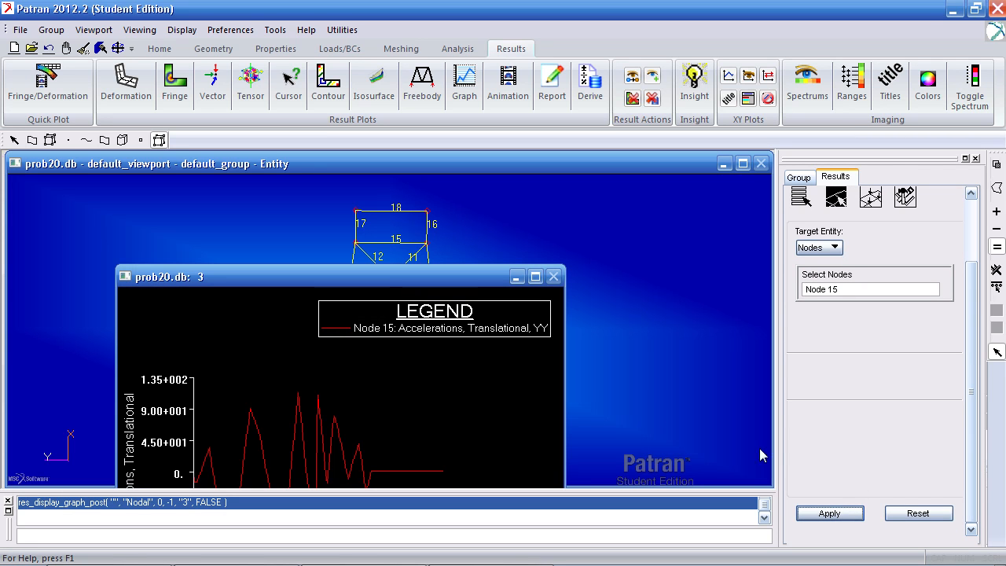
Step: Move the graph window up to show the whole curve and compare it with Figure 14-32 in document.pdf in Adobe Reader
{"action": "left_click_drag", "start_coordinate": [469, 281], "coordinate": [679, 164]}
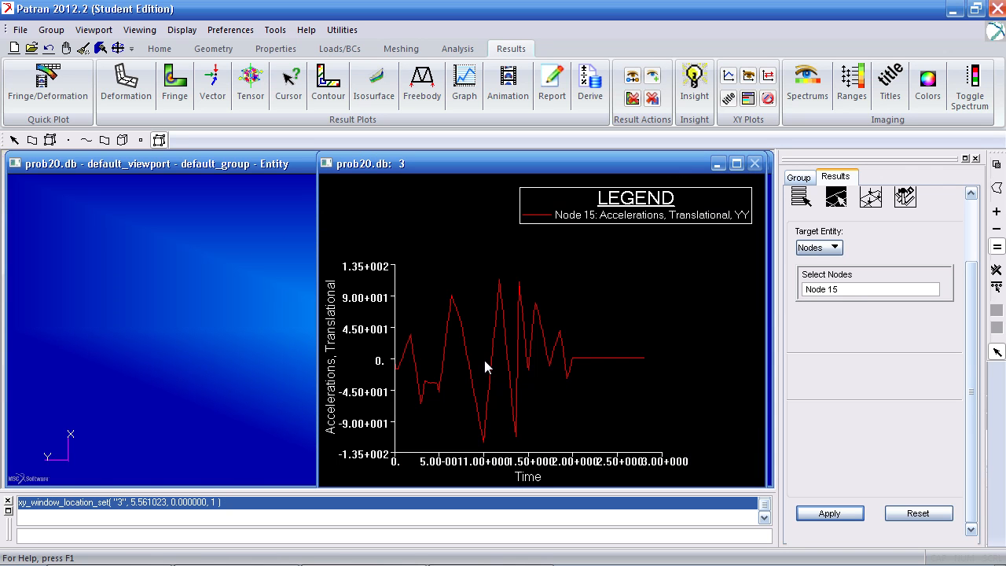
{"action": "key", "text": "alt+Tab"}
{"action": "key", "text": "alt+Tab"}
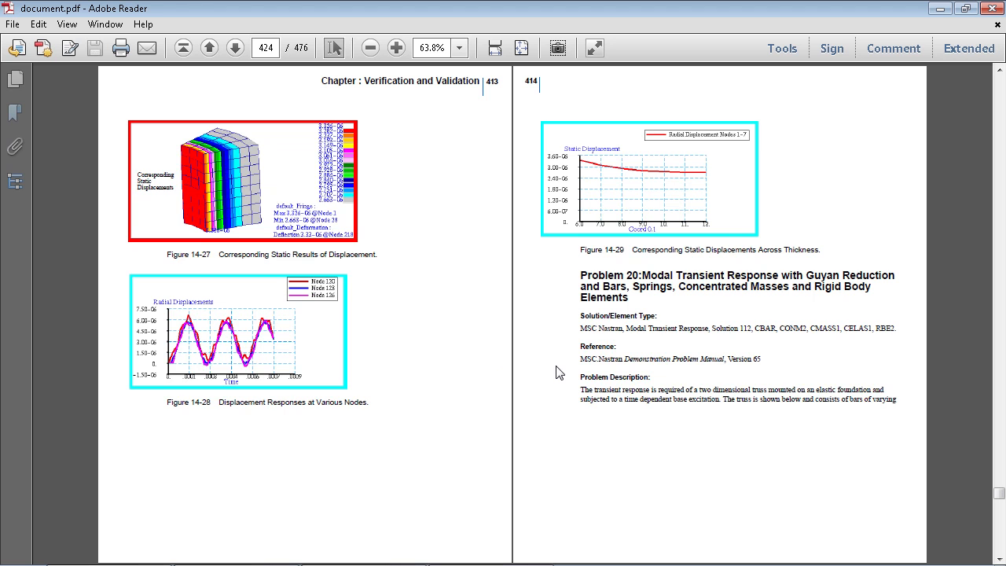
{"action": "scroll", "coordinate": [556, 373], "scroll_direction": "down", "scroll_amount": 2}
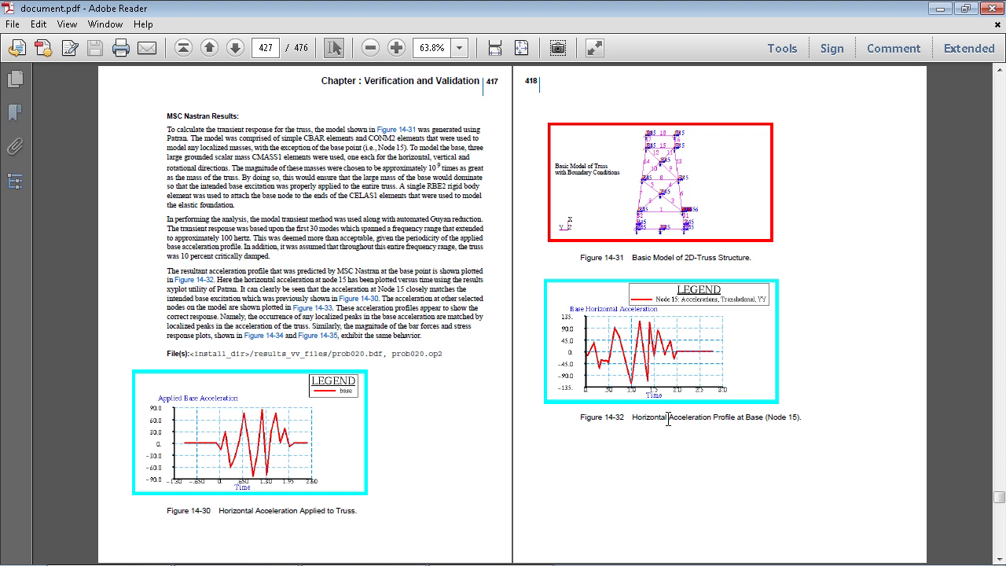
{"action": "key", "text": "alt+Tab"}
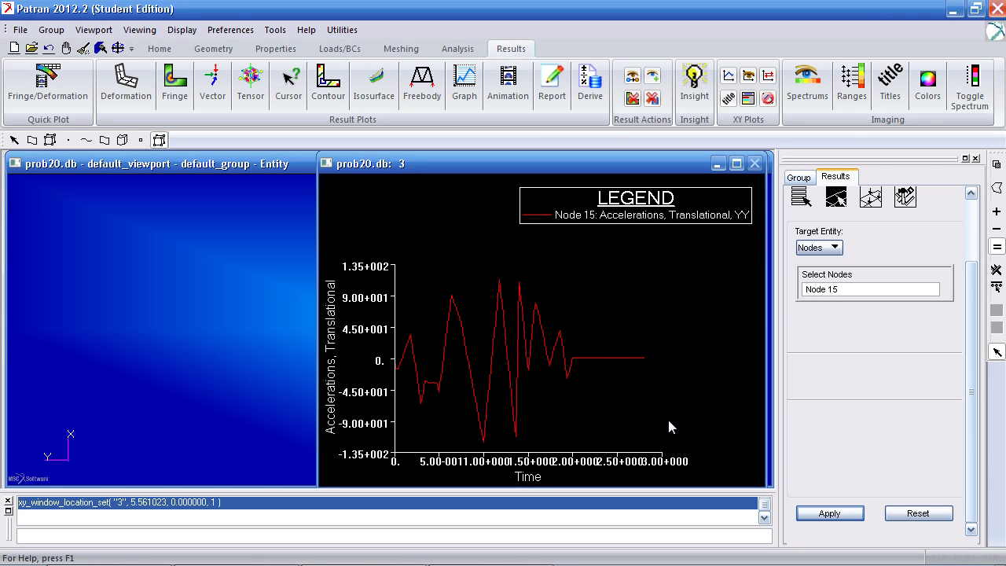
Step: Set the label format of the graph's X and Y axes to Fixed and replot the Node 15 curve
{"action": "left_click", "coordinate": [871, 198]}
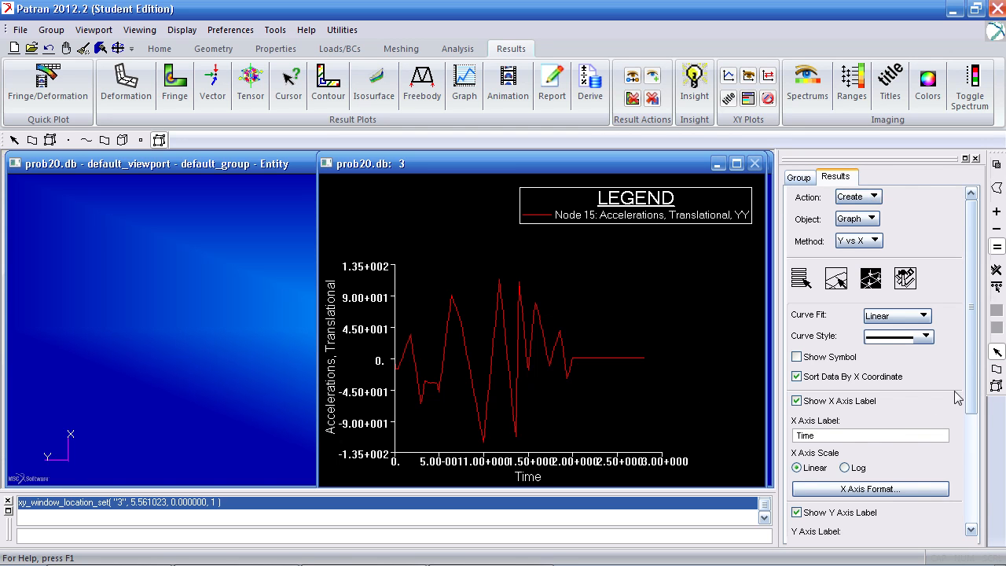
{"action": "scroll", "coordinate": [973, 412], "scroll_direction": "down", "scroll_amount": 2}
{"action": "left_click", "coordinate": [869, 311]}
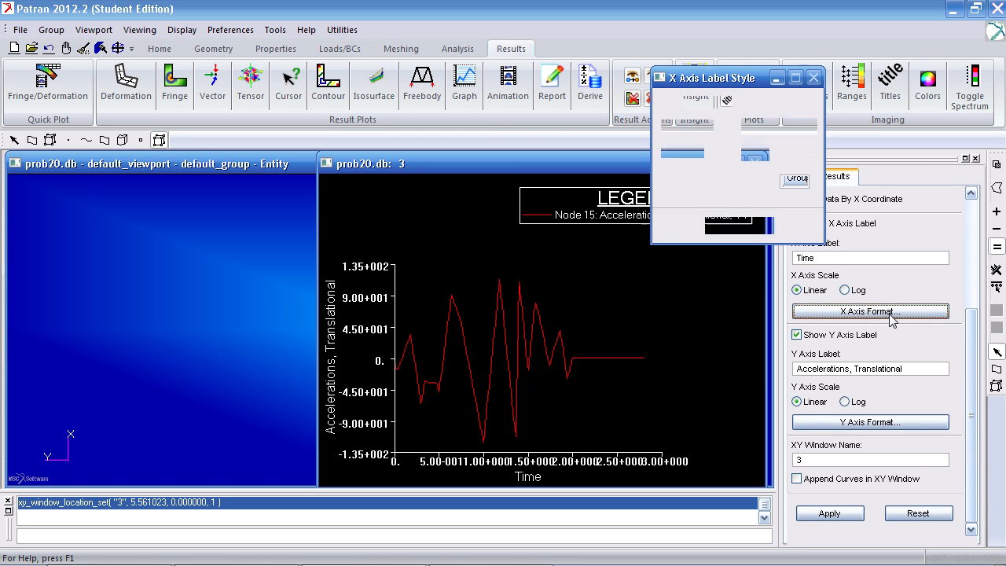
{"action": "left_click", "coordinate": [770, 129]}
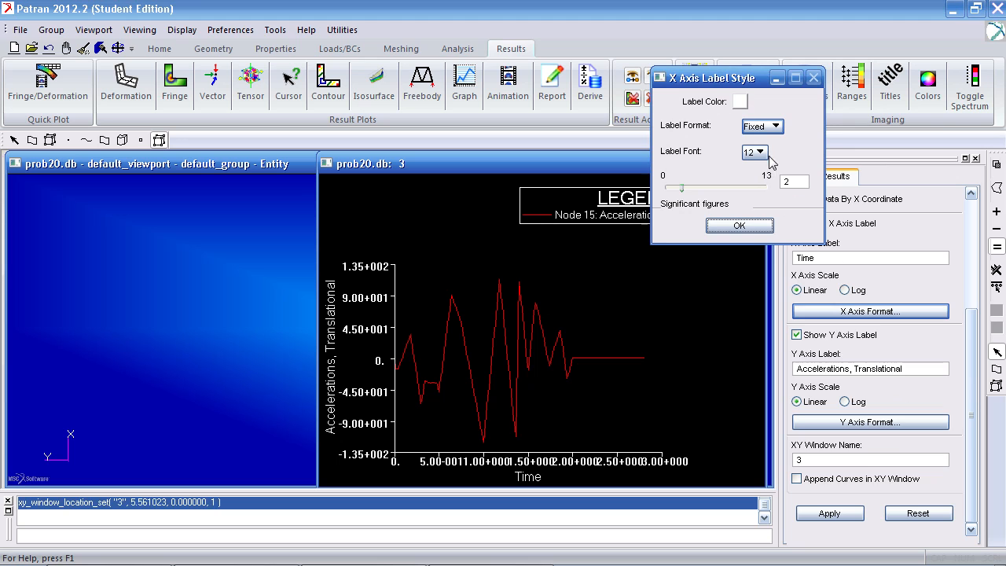
{"action": "left_click", "coordinate": [739, 226]}
{"action": "left_click", "coordinate": [855, 422]}
{"action": "left_click", "coordinate": [779, 129]}
{"action": "left_click", "coordinate": [767, 128]}
{"action": "left_click", "coordinate": [739, 225]}
{"action": "left_click", "coordinate": [833, 514]}
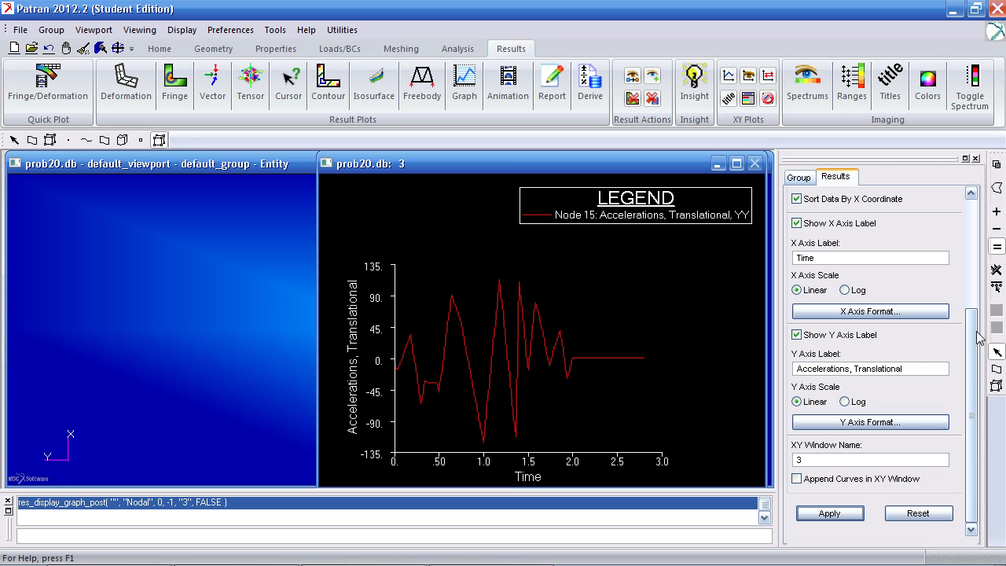
{"action": "left_click_drag", "start_coordinate": [972, 334], "coordinate": [971, 225]}
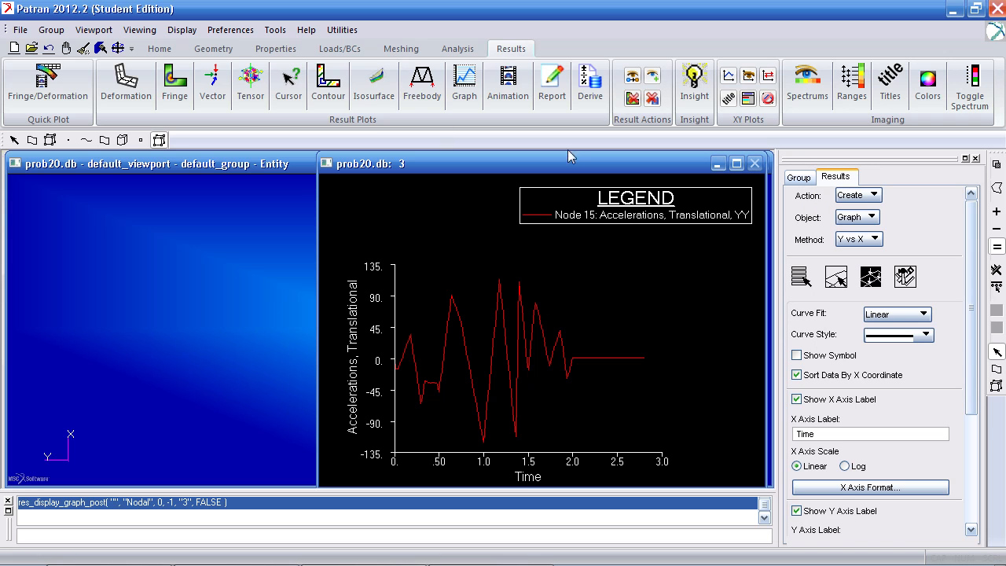
Step: Show the model tree, expand Results down to GRA_default_Graph, and toggle that graph's display off and on
{"action": "left_click", "coordinate": [160, 49]}
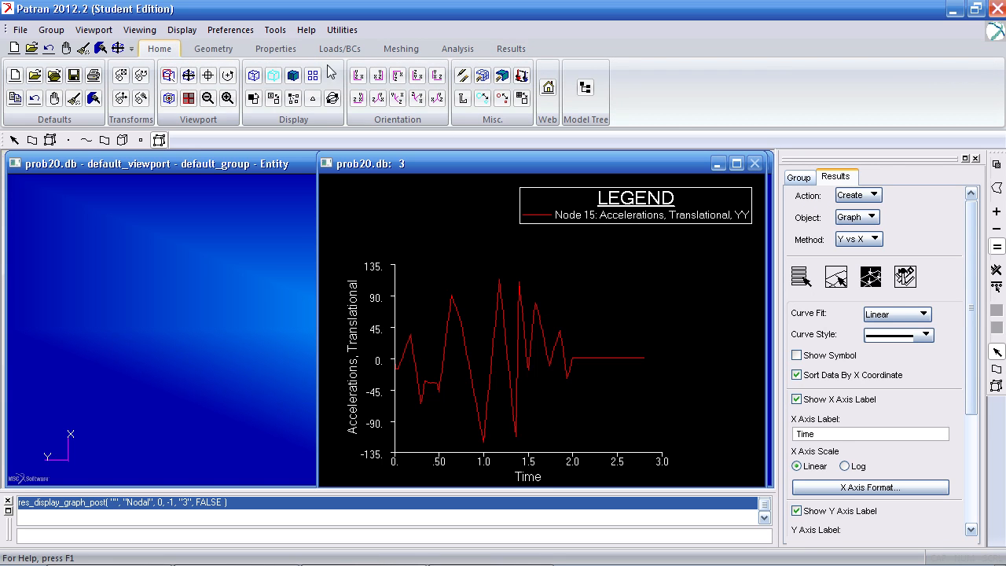
{"action": "left_click", "coordinate": [586, 88]}
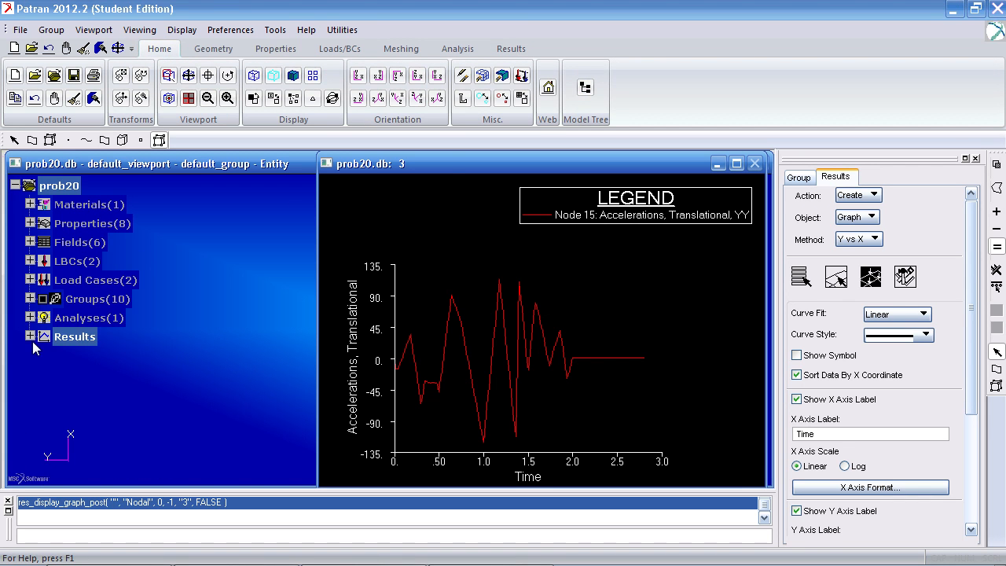
{"action": "left_click", "coordinate": [29, 337]}
{"action": "left_click", "coordinate": [45, 374]}
{"action": "left_click", "coordinate": [145, 394]}
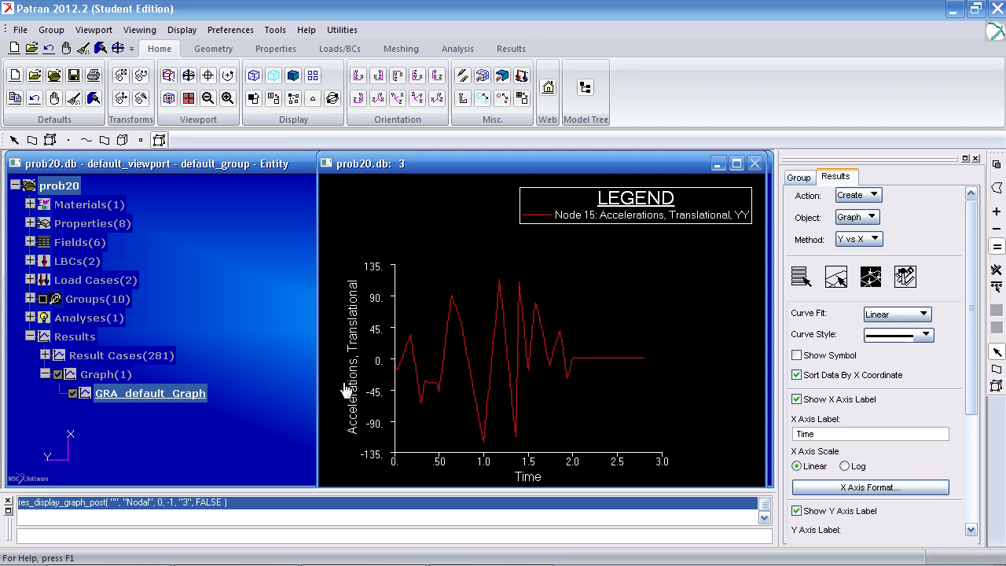
{"action": "left_click", "coordinate": [72, 394]}
{"action": "left_click", "coordinate": [73, 394]}
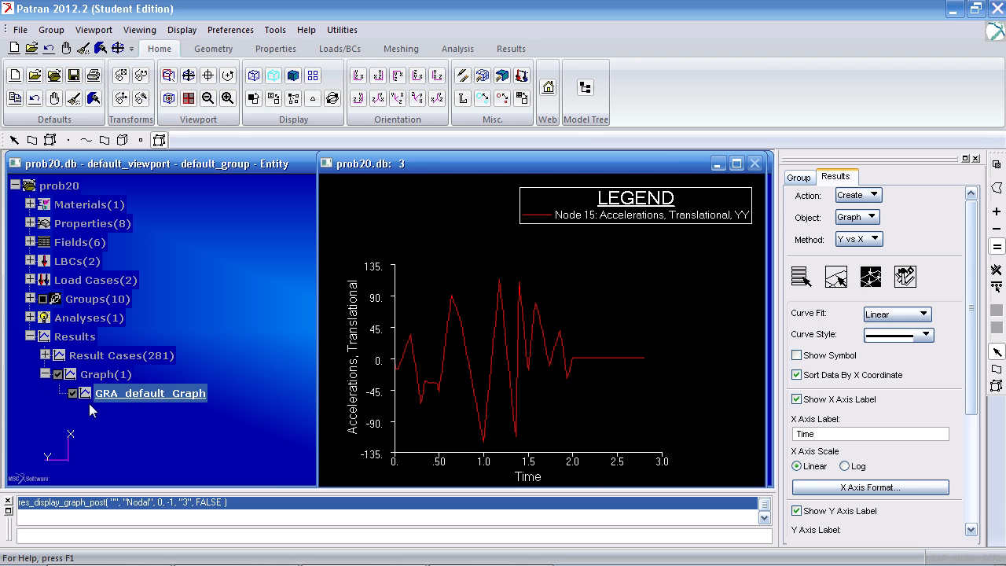
Step: Save the Node 15 acceleration plot as Graph 1
{"action": "left_click", "coordinate": [906, 279]}
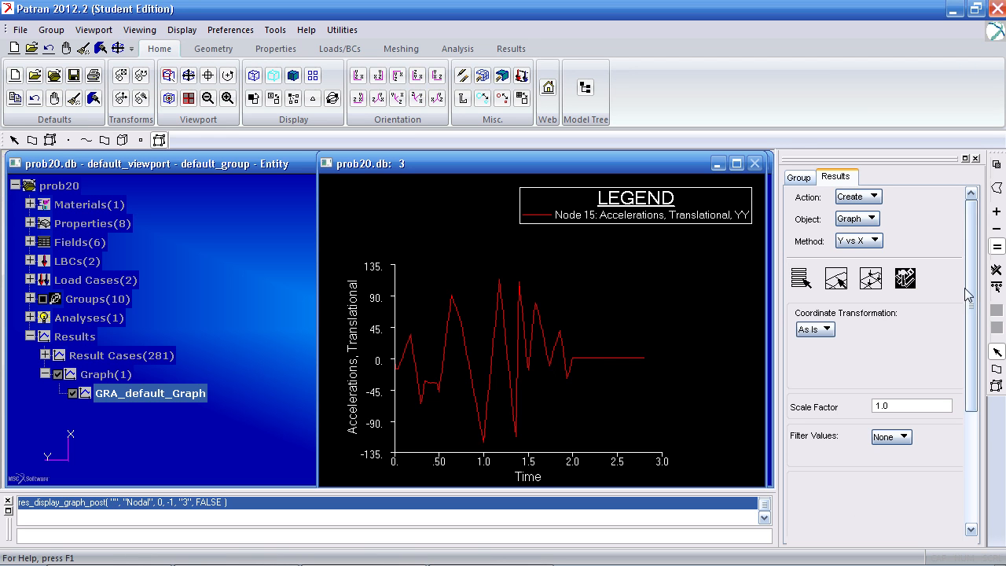
{"action": "left_click_drag", "start_coordinate": [971, 293], "coordinate": [978, 424]}
{"action": "left_click", "coordinate": [916, 474]}
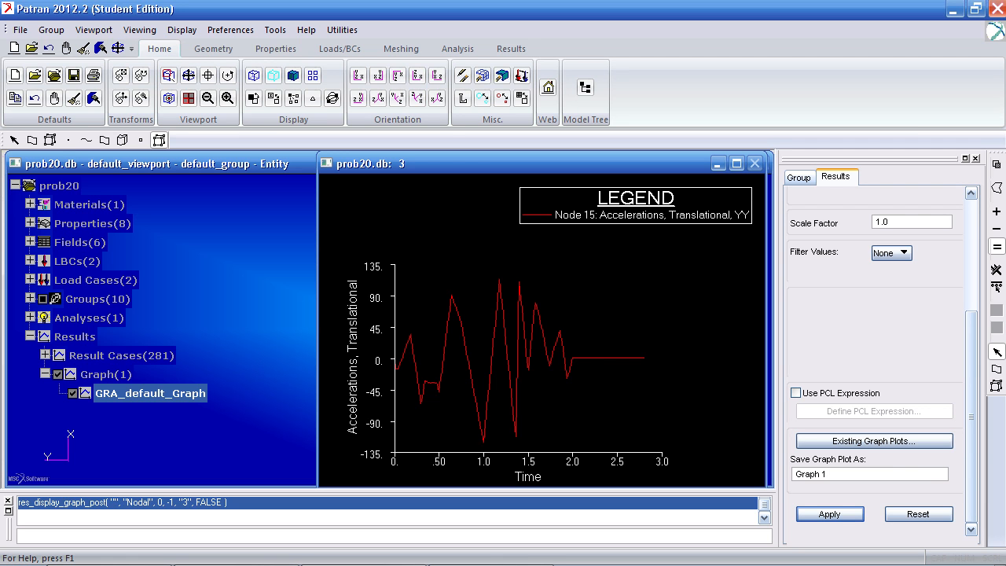
{"action": "type", "text": "Graph 1"}
{"action": "left_click", "coordinate": [830, 514]}
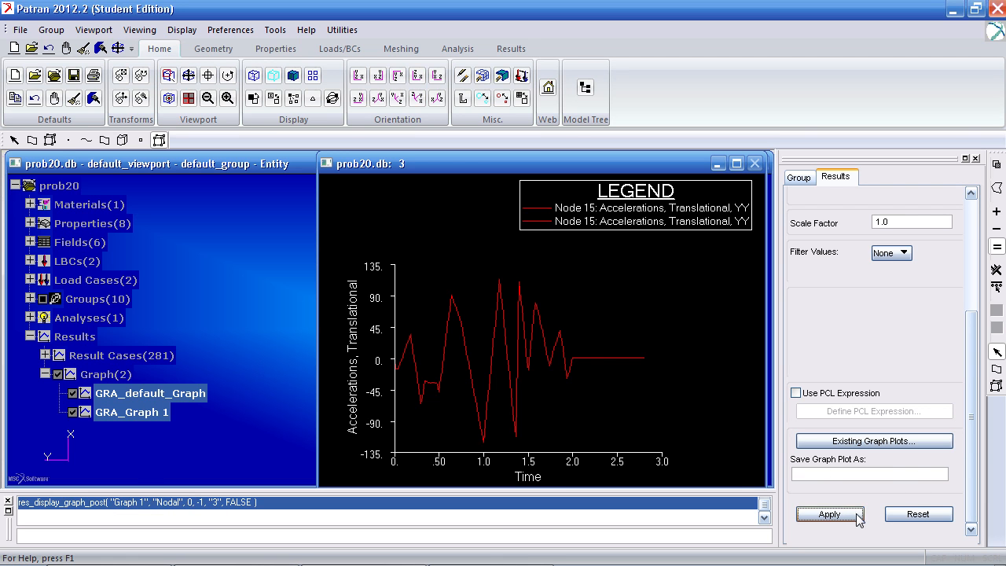
Step: Hide both GRA_default_Graph and GRA_Graph 1 so that only the tower model is displayed
{"action": "left_click", "coordinate": [114, 399]}
{"action": "left_click", "coordinate": [73, 393]}
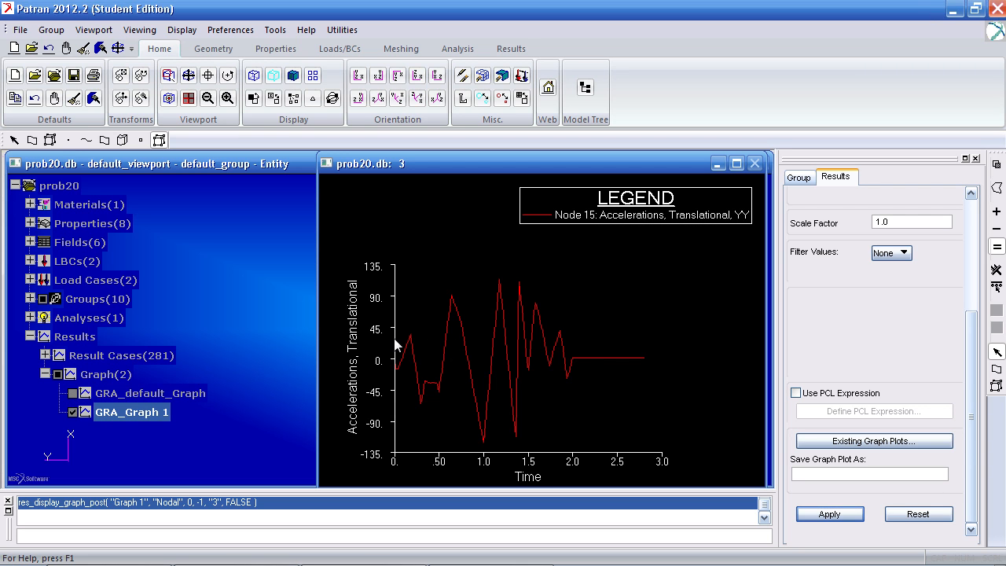
{"action": "left_click", "coordinate": [73, 412]}
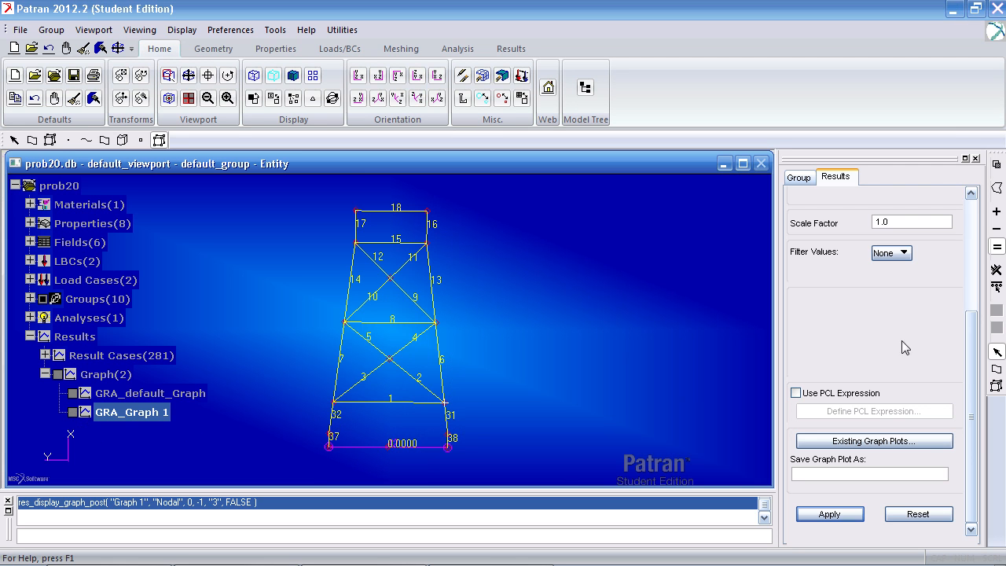
Step: Review the selected result cases and Y result, and clear the graph's target node selection
{"action": "left_click_drag", "start_coordinate": [972, 352], "coordinate": [973, 247]}
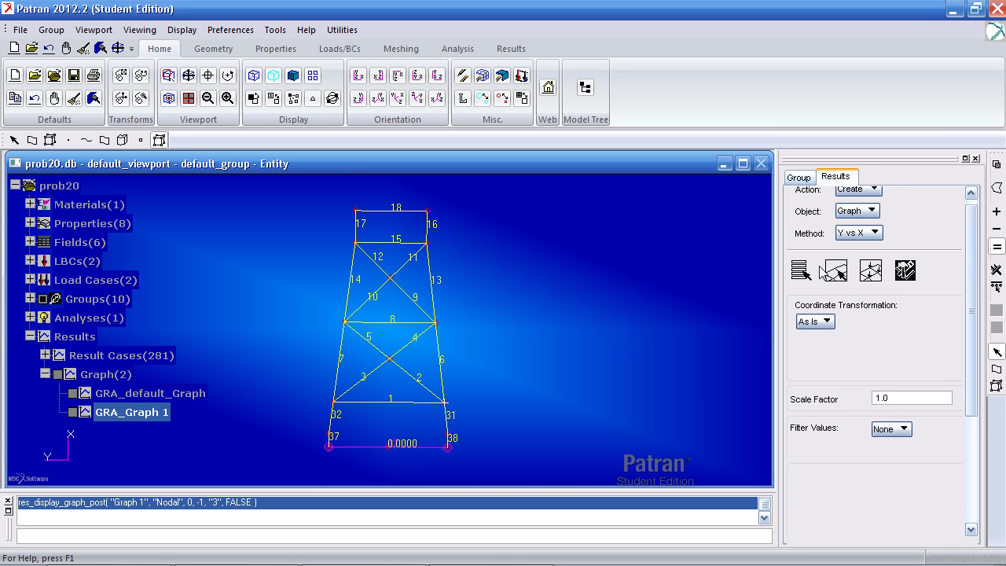
{"action": "left_click", "coordinate": [802, 271]}
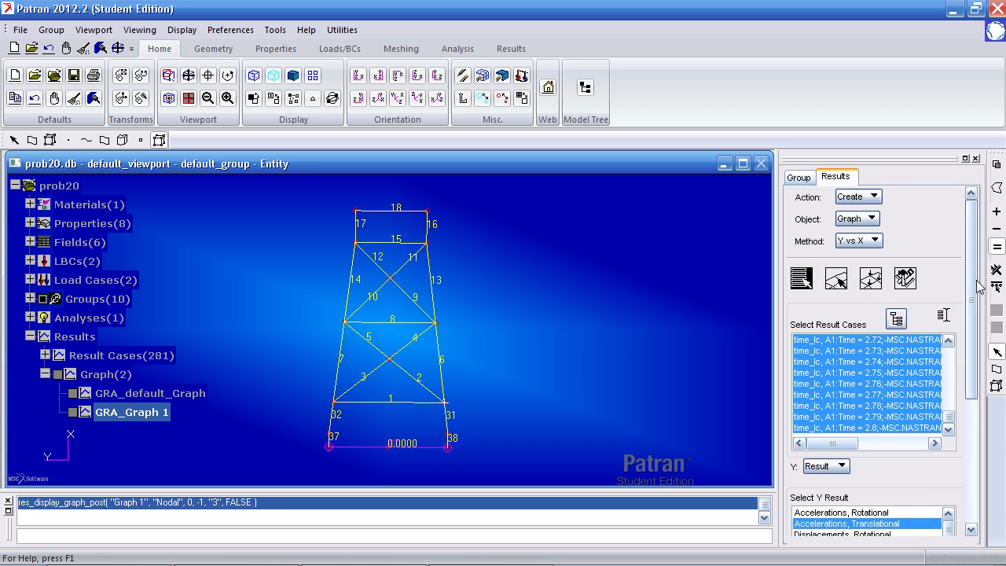
{"action": "left_click_drag", "start_coordinate": [972, 286], "coordinate": [969, 374]}
{"action": "left_click_drag", "start_coordinate": [970, 430], "coordinate": [969, 340]}
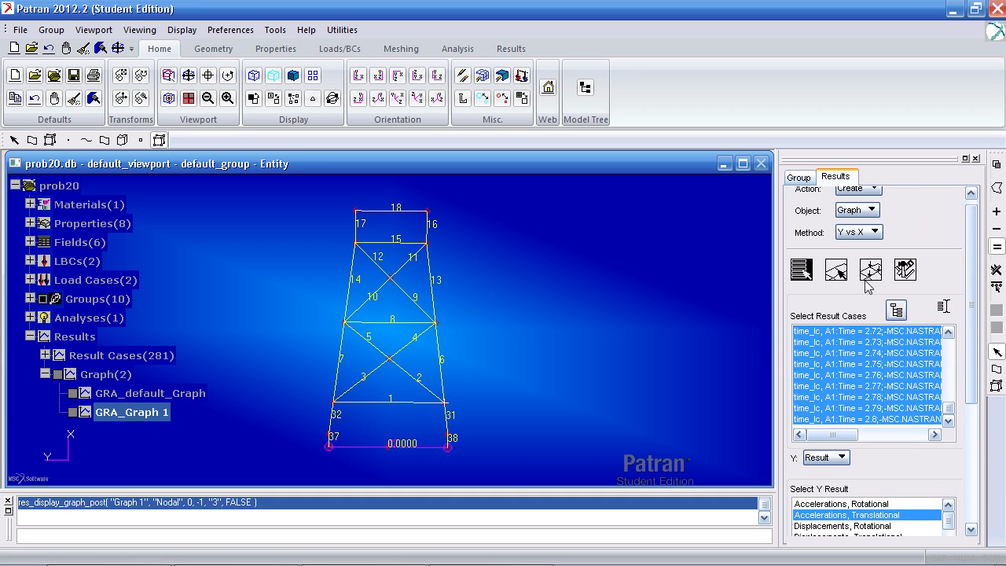
{"action": "left_click", "coordinate": [837, 270]}
{"action": "left_click", "coordinate": [862, 369]}
{"action": "key", "text": "Delete"}
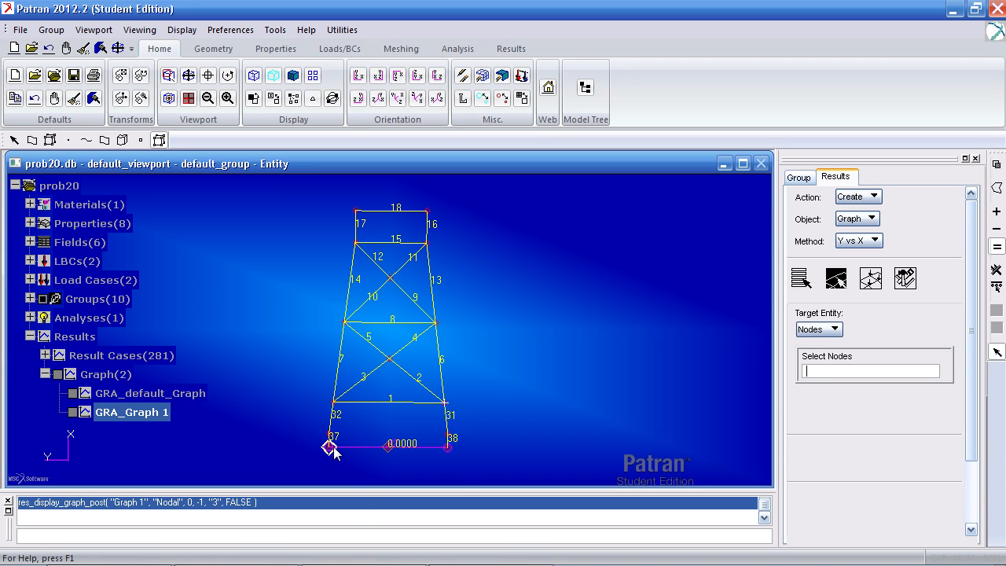
Step: Turn off all entity labels, reduce the node display size, and show only the node labels on the tower
{"action": "left_click", "coordinate": [159, 140]}
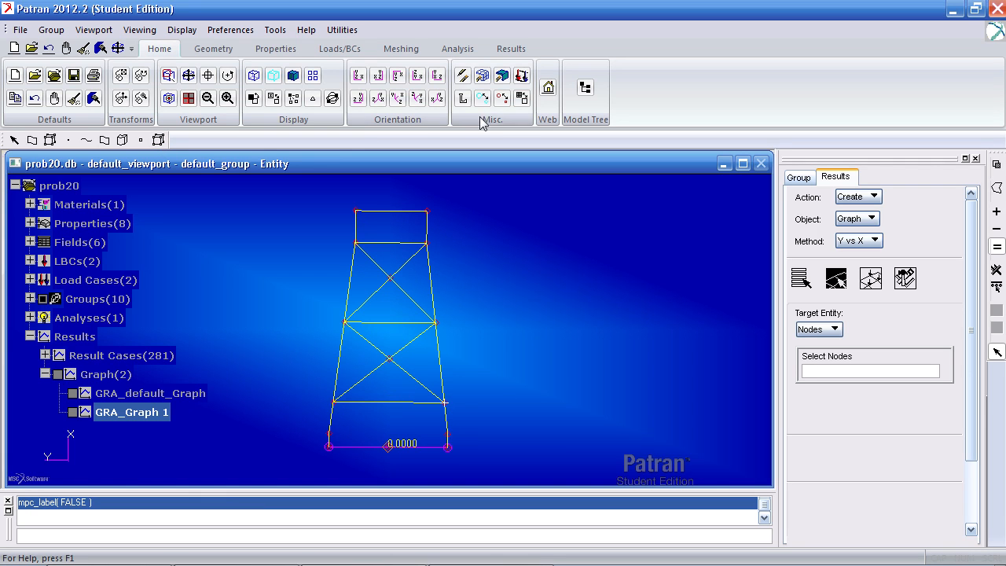
{"action": "left_click", "coordinate": [502, 98]}
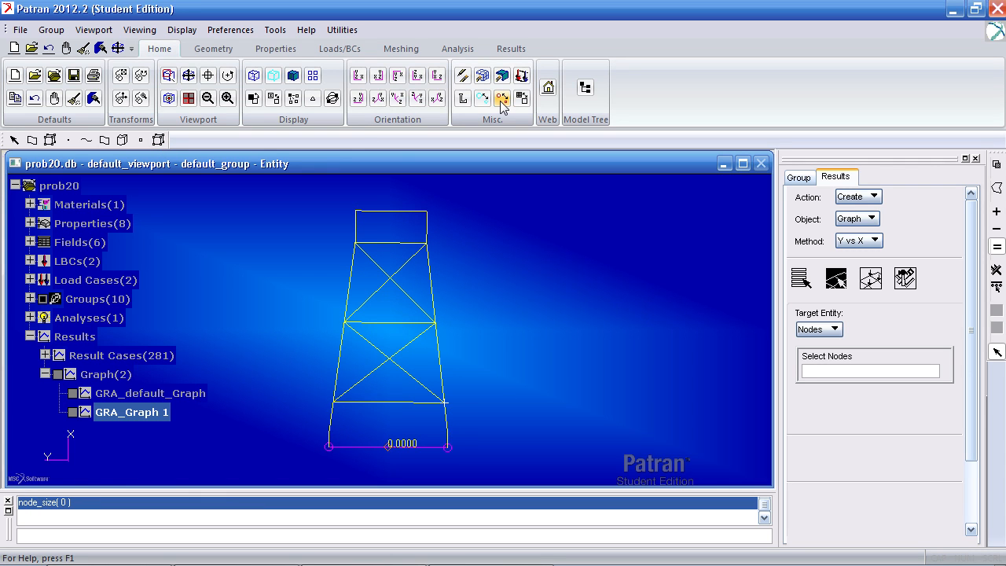
{"action": "left_click", "coordinate": [146, 144]}
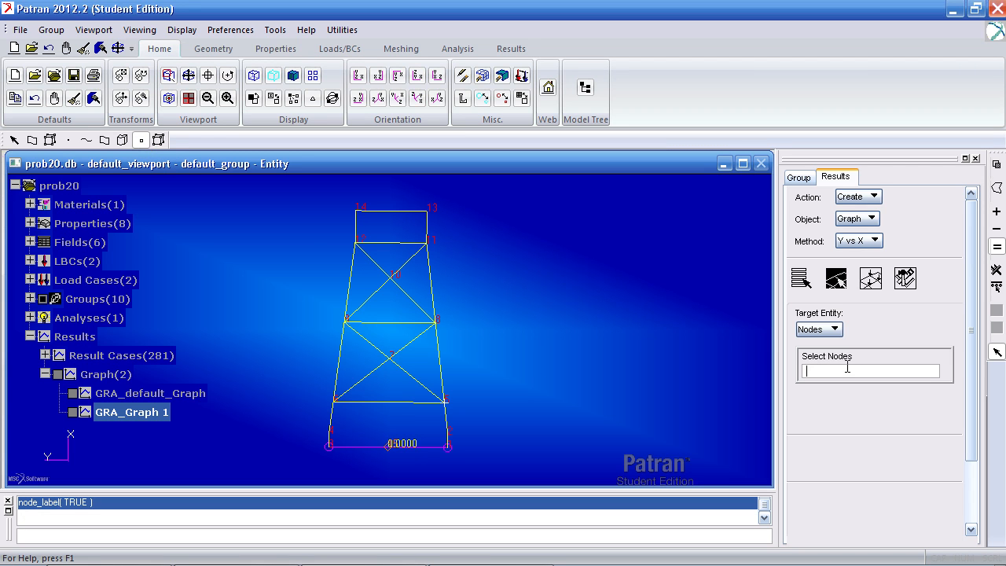
Step: Target Nodes 1, 3, 8 and 13 on the tower and plot their acceleration curves
{"action": "left_click", "coordinate": [448, 447]}
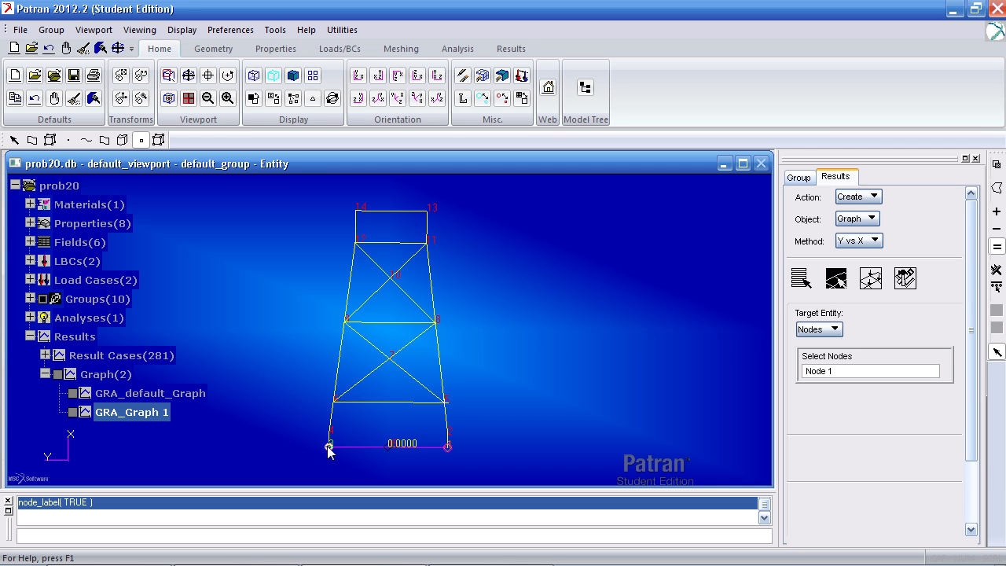
{"action": "left_click", "coordinate": [436, 321]}
{"action": "left_click", "coordinate": [427, 210]}
{"action": "left_click_drag", "start_coordinate": [971, 342], "coordinate": [956, 412]}
{"action": "left_click", "coordinate": [829, 511]}
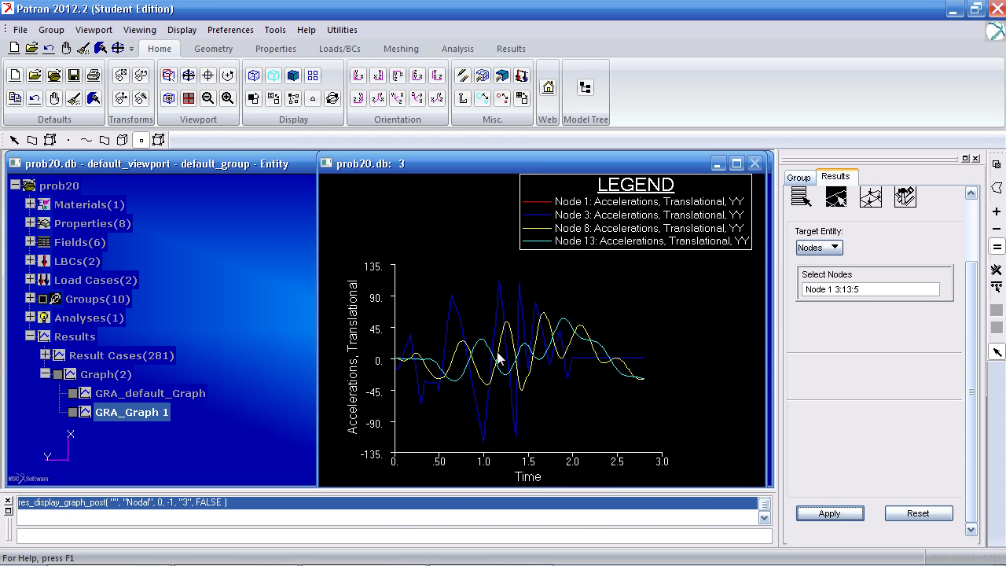
Step: Save the four-node acceleration plot as Graph 2
{"action": "left_click", "coordinate": [905, 206]}
{"action": "left_click_drag", "start_coordinate": [975, 285], "coordinate": [975, 396]}
{"action": "left_click", "coordinate": [902, 475]}
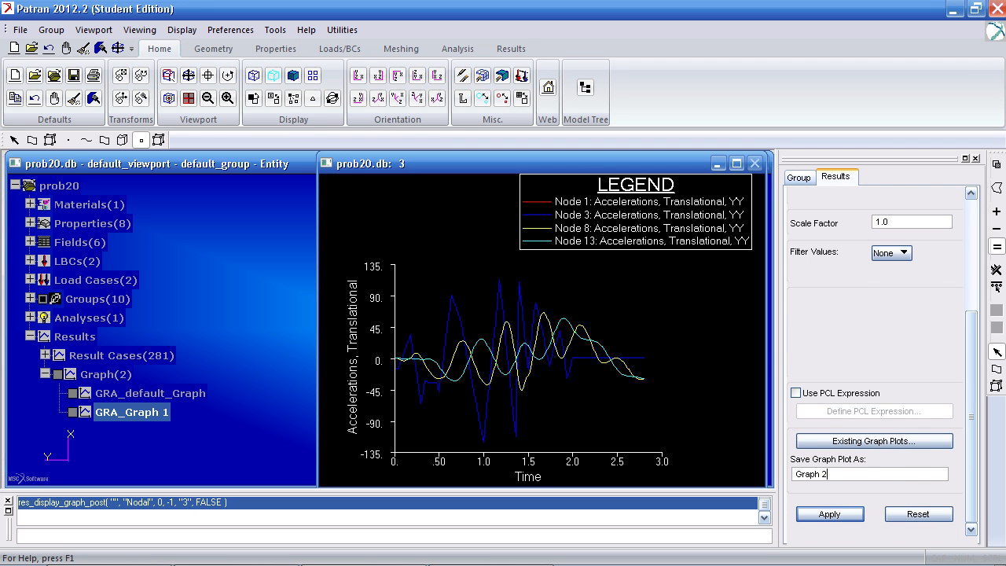
{"action": "left_click", "coordinate": [844, 513]}
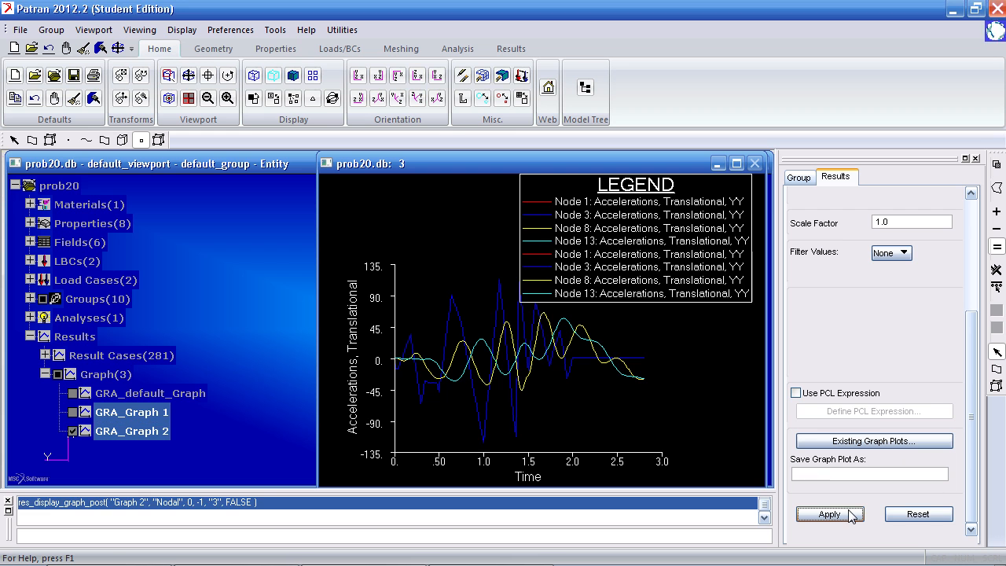
Step: Hide the duplicate default graph curves and display only GRA_Graph 2
{"action": "left_click", "coordinate": [73, 432]}
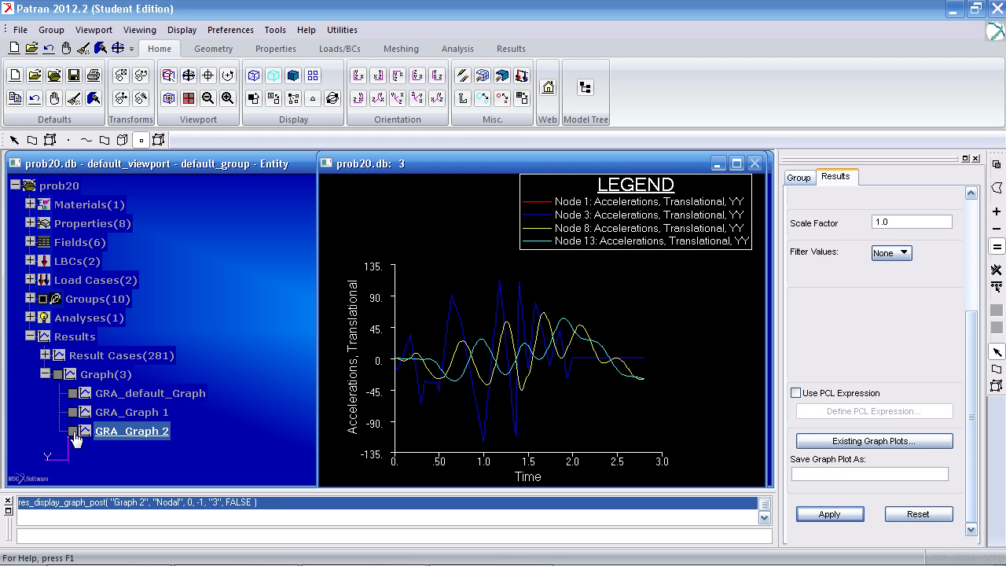
{"action": "left_click", "coordinate": [73, 394]}
{"action": "left_click", "coordinate": [73, 394]}
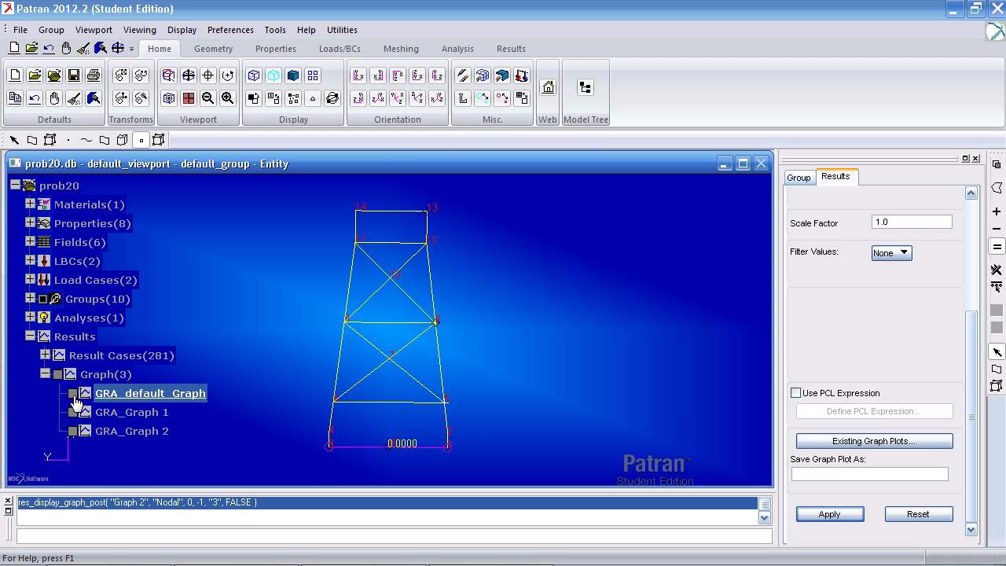
{"action": "left_click", "coordinate": [73, 432]}
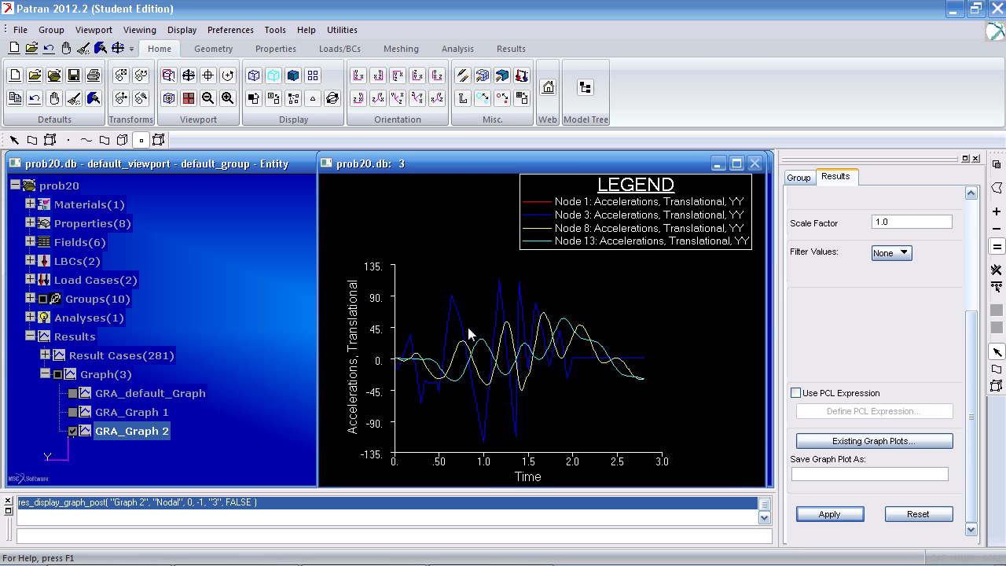
Step: Switch to document.pdf in Adobe Reader and enlarge Figure 14-33 to 125% to compare its nodal accelerations with the plot
{"action": "key", "text": "alt+Tab"}
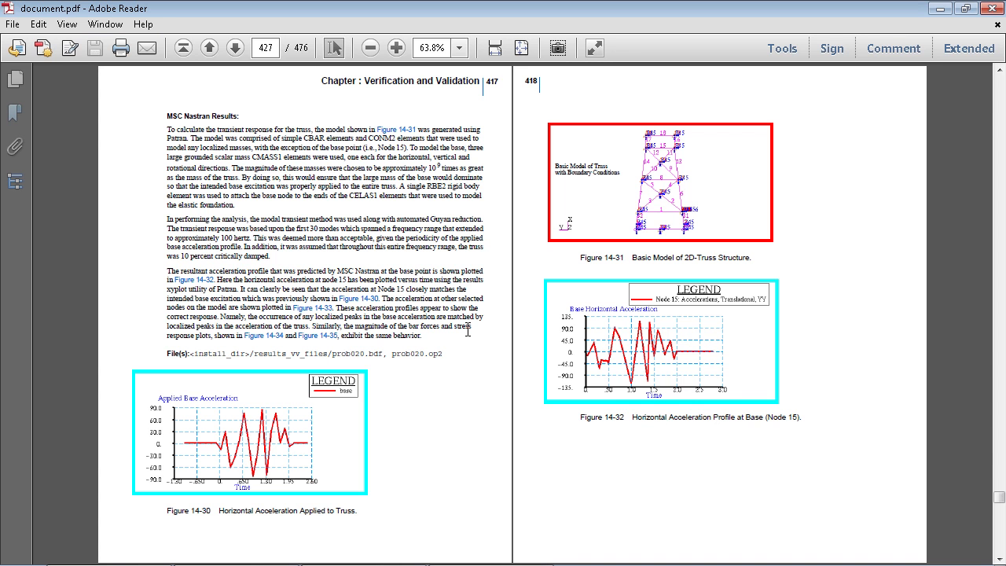
{"action": "scroll", "coordinate": [448, 389], "scroll_direction": "down", "scroll_amount": 3}
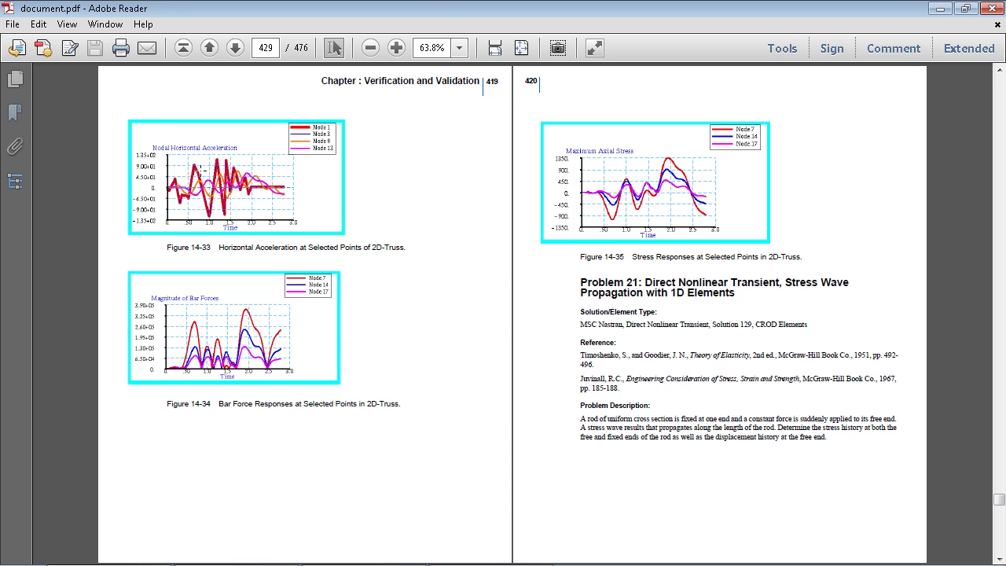
{"action": "left_click", "coordinate": [396, 47]}
{"action": "left_click", "coordinate": [396, 48]}
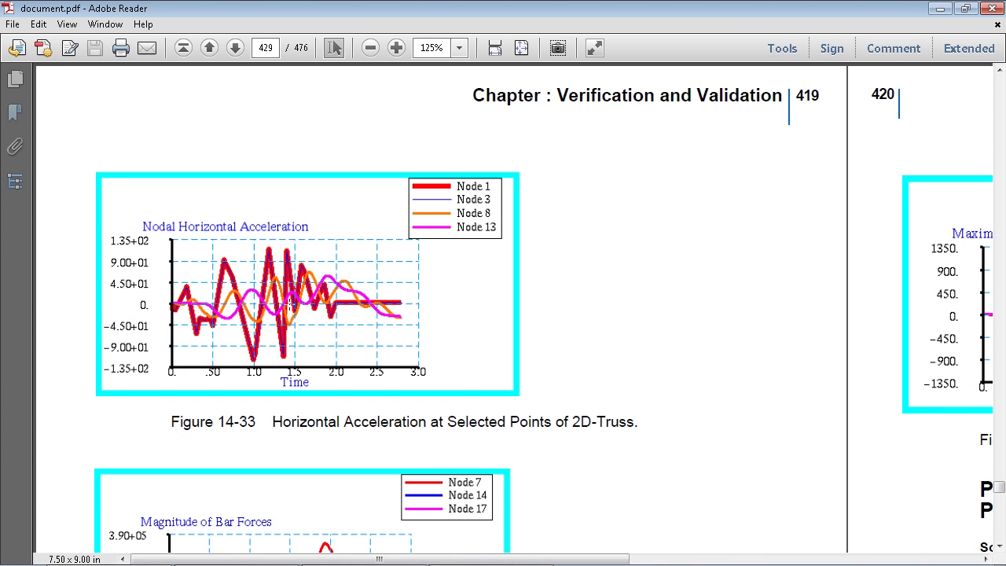
Step: Examine Figure 14-34, Bar Force Responses at Selected Points in 2D-Truss, in the reference manual
{"action": "scroll", "coordinate": [286, 316], "scroll_direction": "down", "scroll_amount": 2}
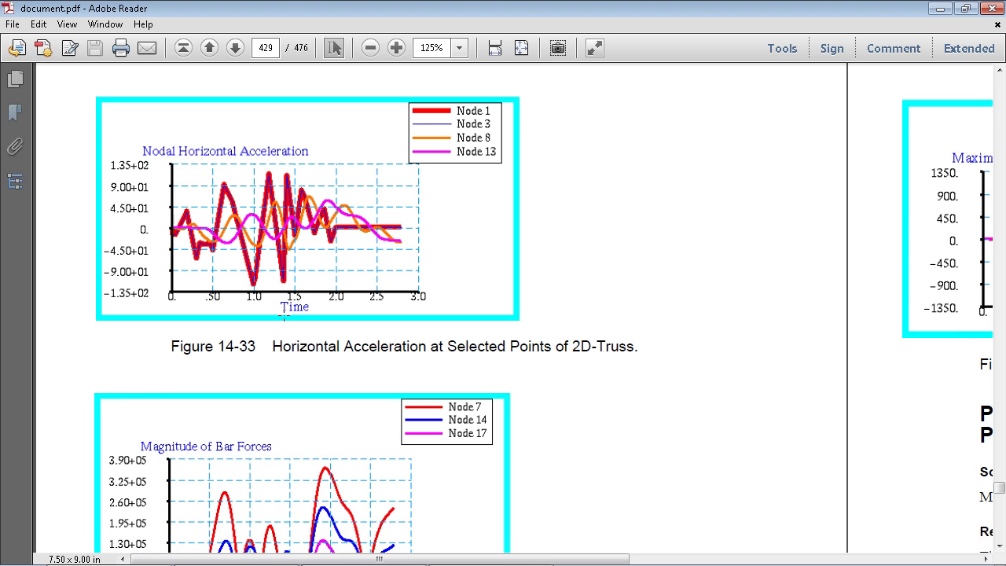
{"action": "scroll", "coordinate": [285, 316], "scroll_direction": "down", "scroll_amount": 3}
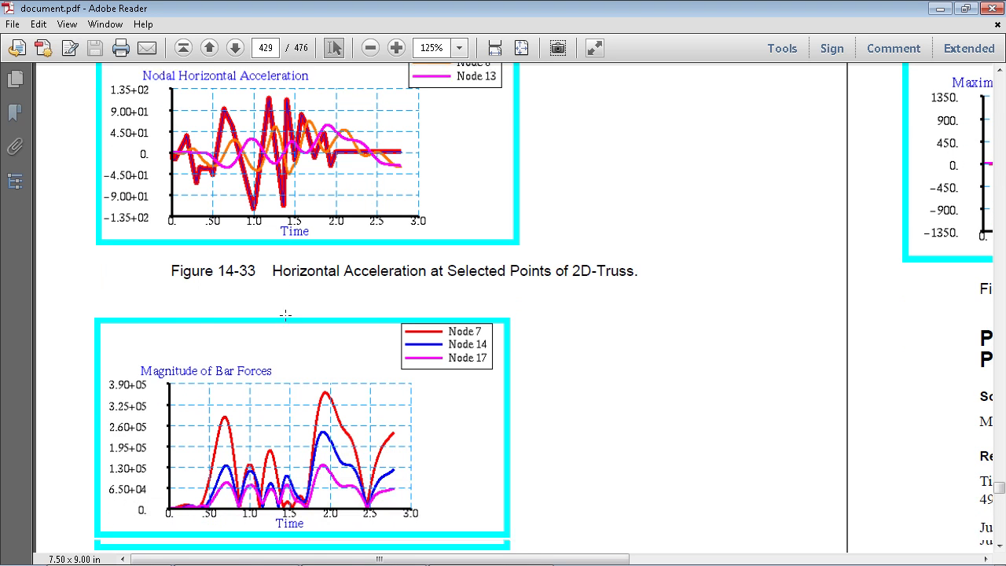
{"action": "scroll", "coordinate": [287, 315], "scroll_direction": "down", "scroll_amount": 1}
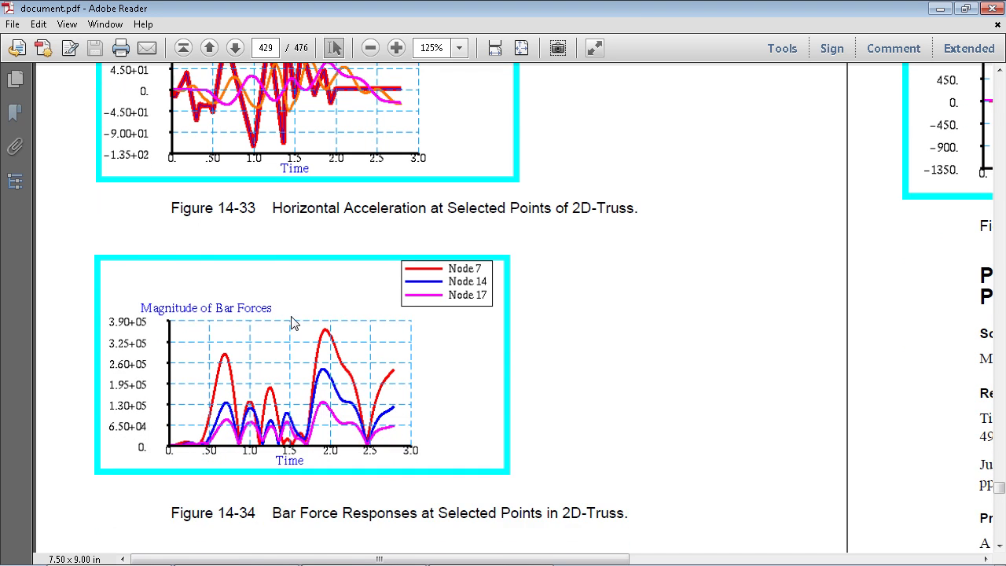
Step: Switch back to Patran and check the graph's available Y results for bar forces
{"action": "key", "text": "alt+Tab"}
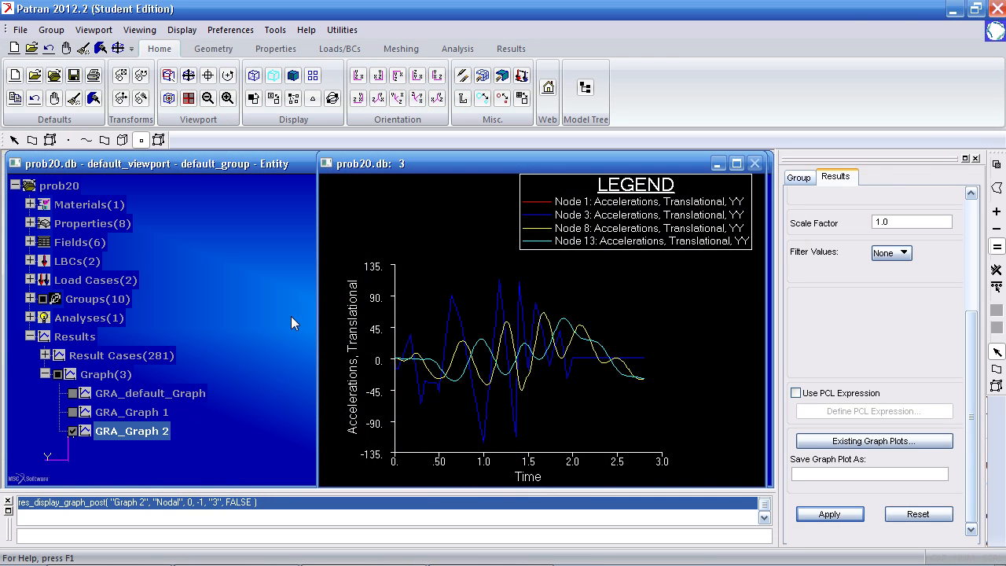
{"action": "scroll", "coordinate": [973, 346], "scroll_direction": "up", "scroll_amount": 5}
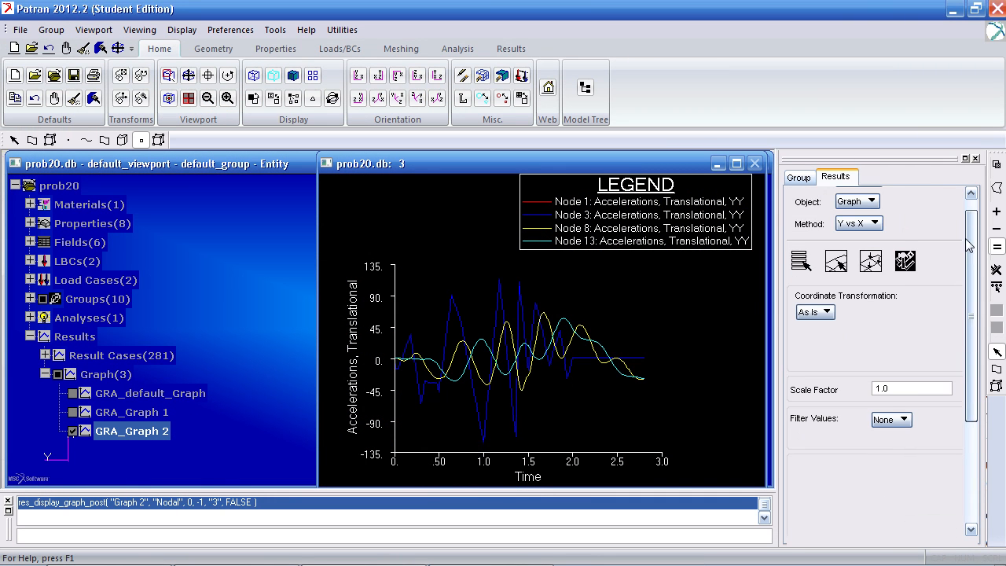
{"action": "left_click", "coordinate": [800, 269]}
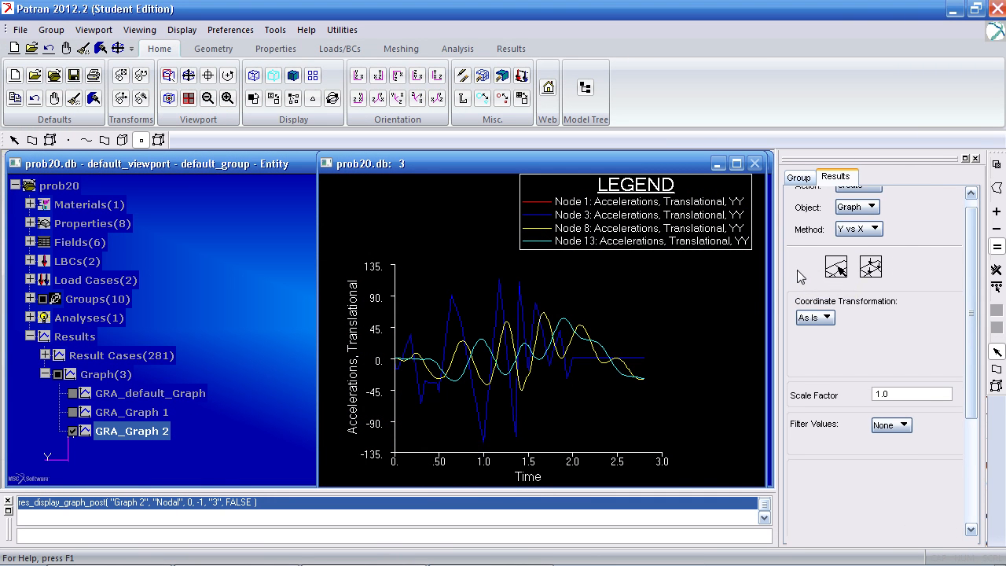
{"action": "scroll", "coordinate": [972, 293], "scroll_direction": "down", "scroll_amount": 6}
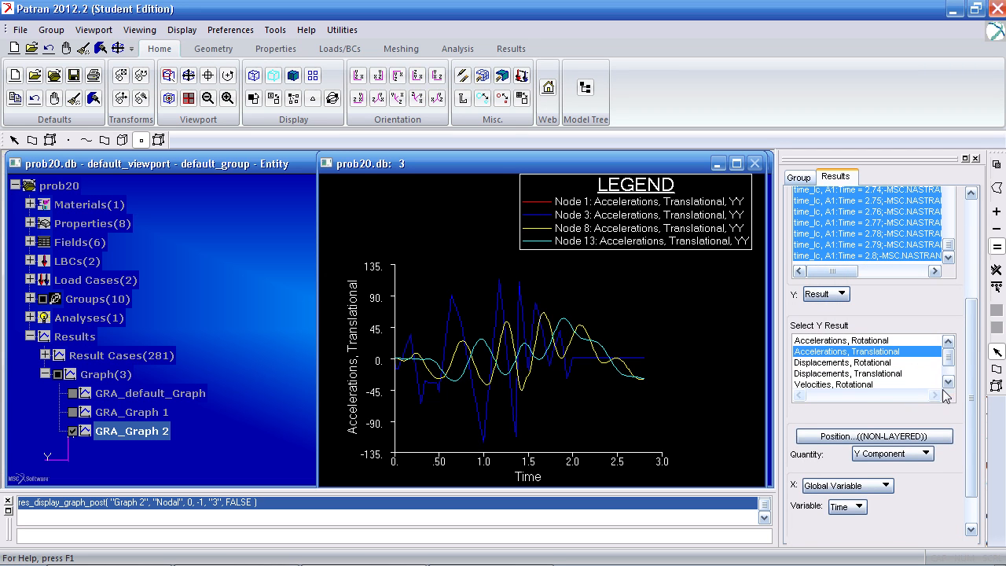
{"action": "left_click", "coordinate": [948, 383]}
{"action": "left_click", "coordinate": [949, 383]}
{"action": "left_click_drag", "start_coordinate": [948, 371], "coordinate": [944, 360]}
Step: Open the output requests of the time_lc subcase for the entire-model analysis of job prob20
{"action": "left_click", "coordinate": [457, 49]}
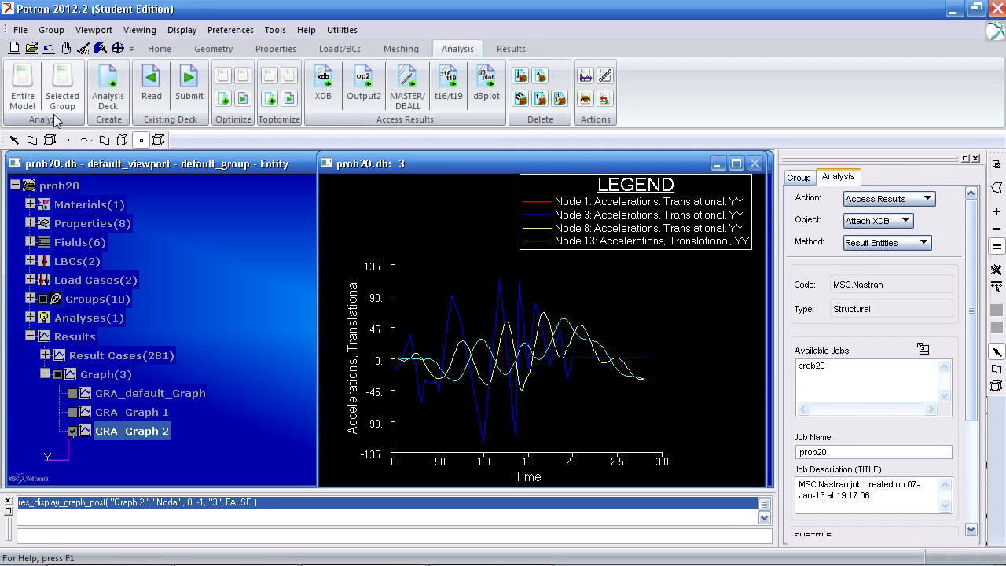
{"action": "left_click", "coordinate": [22, 86]}
{"action": "scroll", "coordinate": [968, 290], "scroll_direction": "down", "scroll_amount": 1}
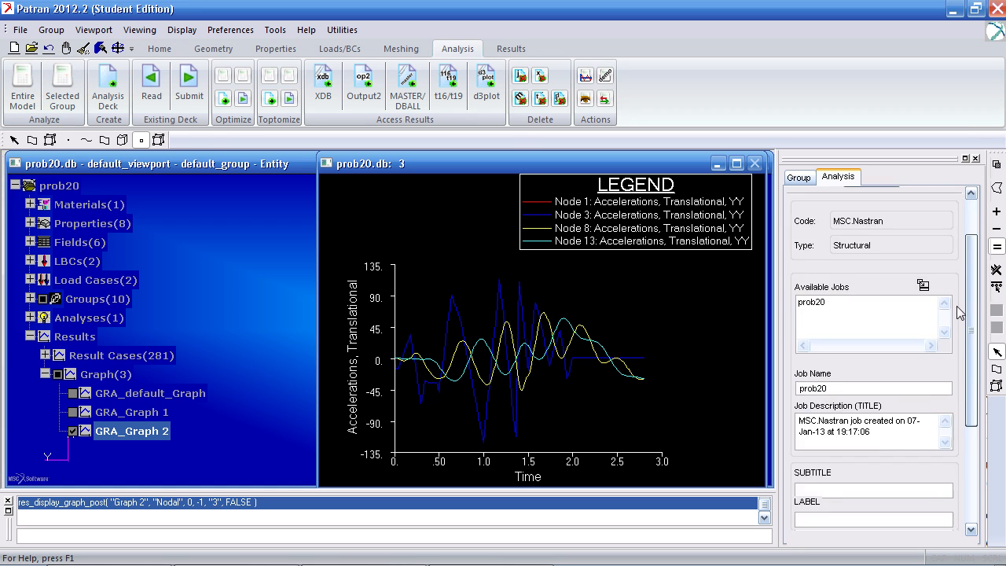
{"action": "scroll", "coordinate": [968, 289], "scroll_direction": "down", "scroll_amount": 5}
{"action": "left_click", "coordinate": [873, 455]}
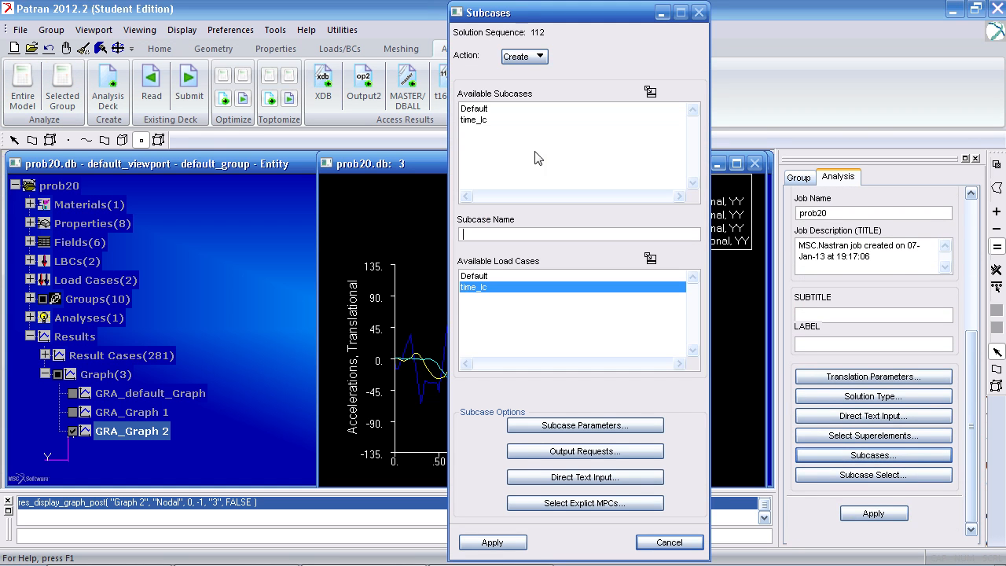
{"action": "left_click", "coordinate": [474, 120]}
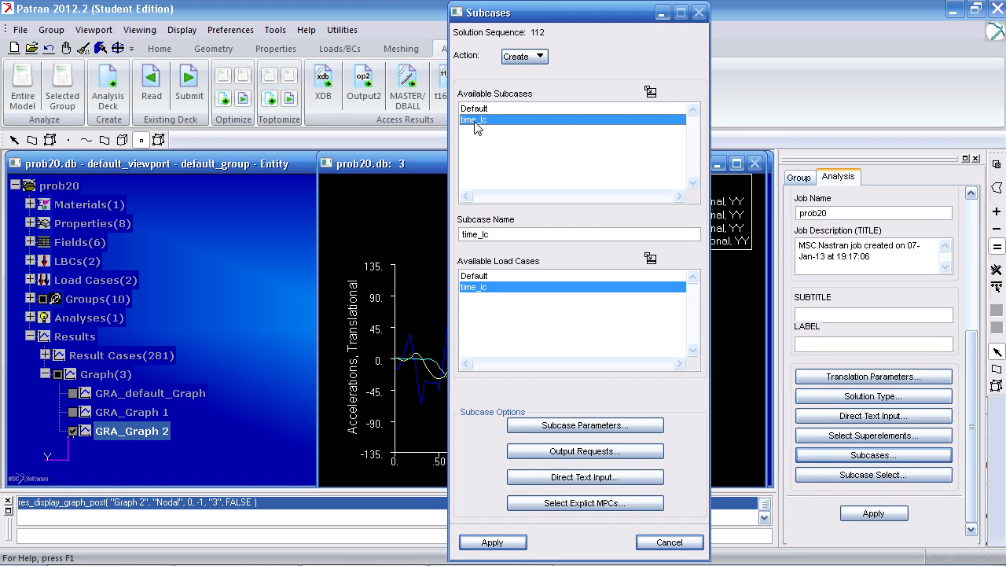
{"action": "left_click_drag", "start_coordinate": [512, 233], "coordinate": [431, 230]}
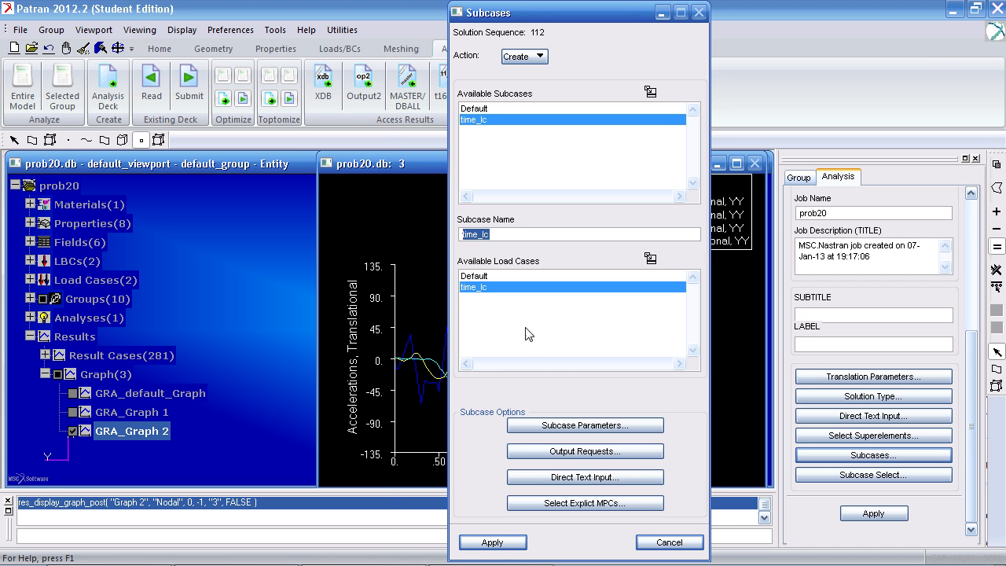
{"action": "left_click", "coordinate": [591, 453]}
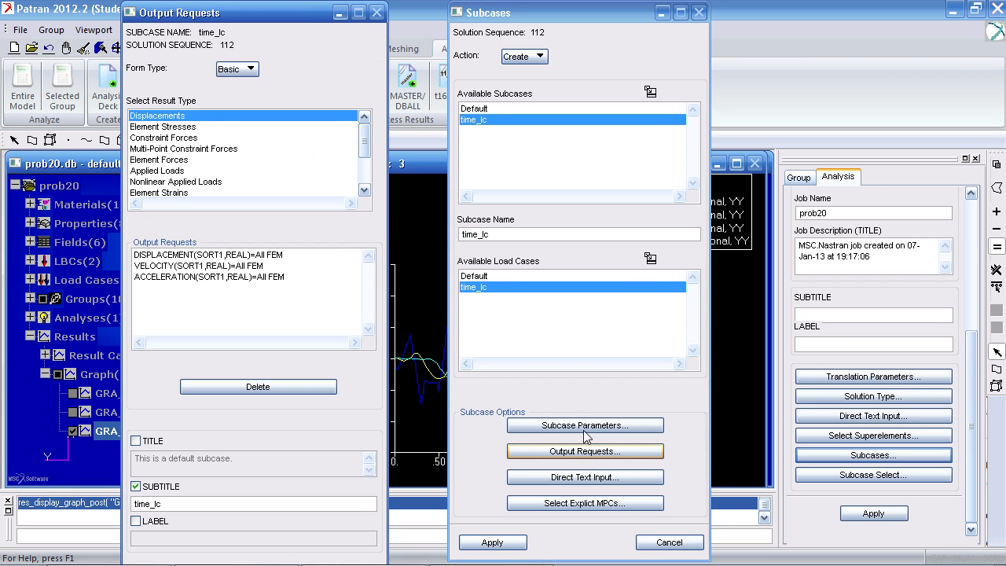
Step: Add Element Stresses and Element Forces to the time_lc output requests and overwrite the existing subcase
{"action": "left_click_drag", "start_coordinate": [365, 152], "coordinate": [364, 130]}
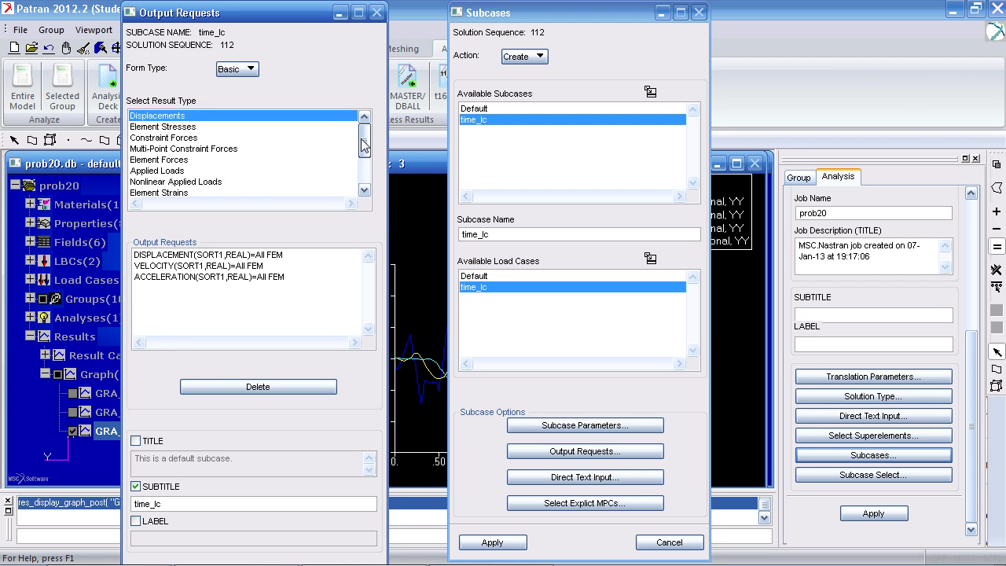
{"action": "left_click", "coordinate": [186, 128]}
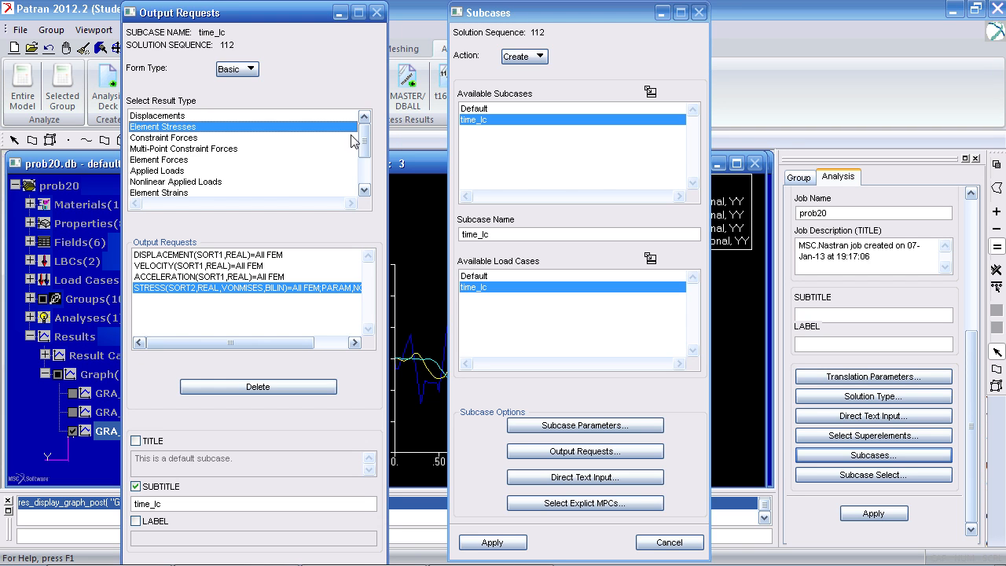
{"action": "left_click_drag", "start_coordinate": [364, 145], "coordinate": [363, 155]}
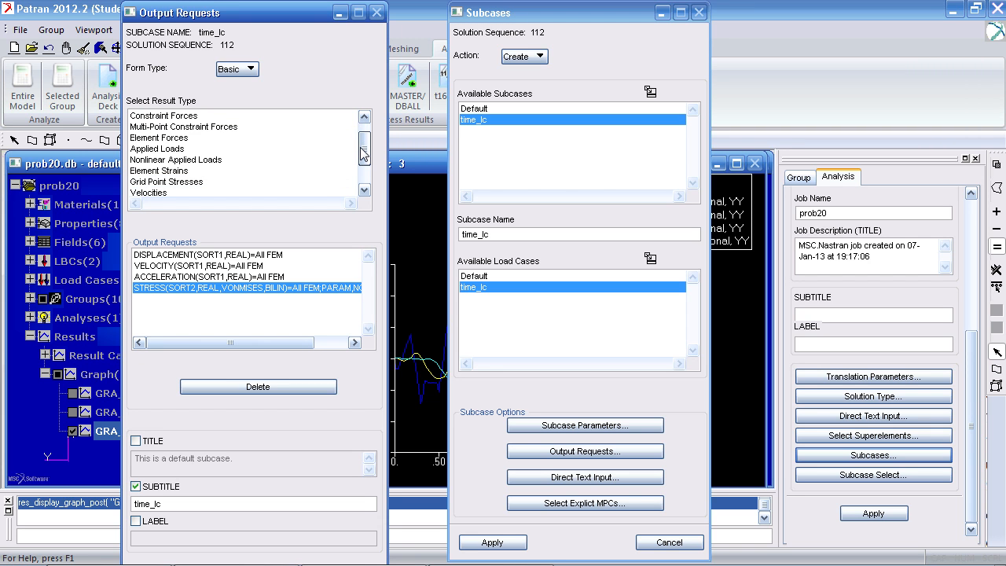
{"action": "left_click", "coordinate": [177, 139]}
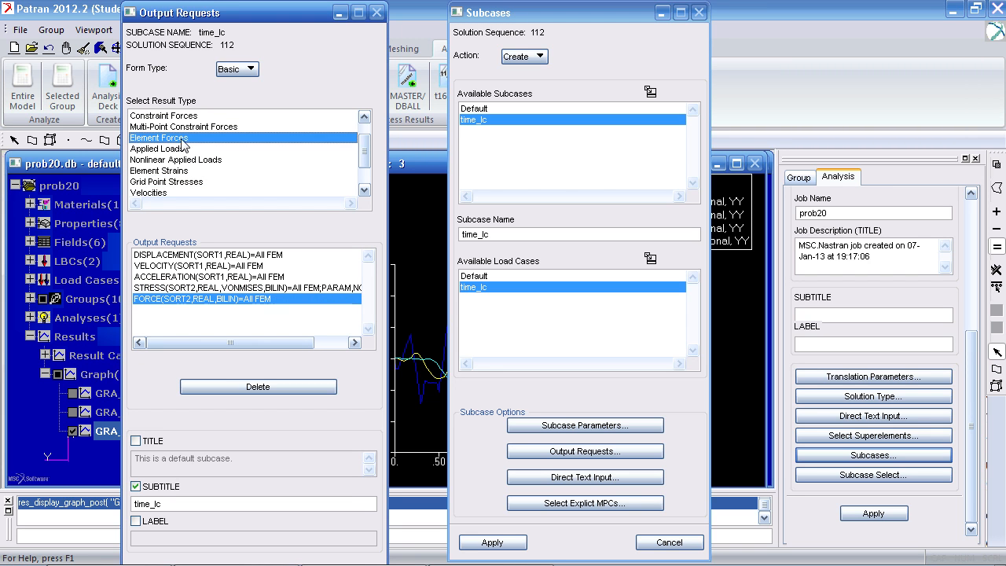
{"action": "left_click", "coordinate": [152, 299]}
{"action": "left_click", "coordinate": [156, 302]}
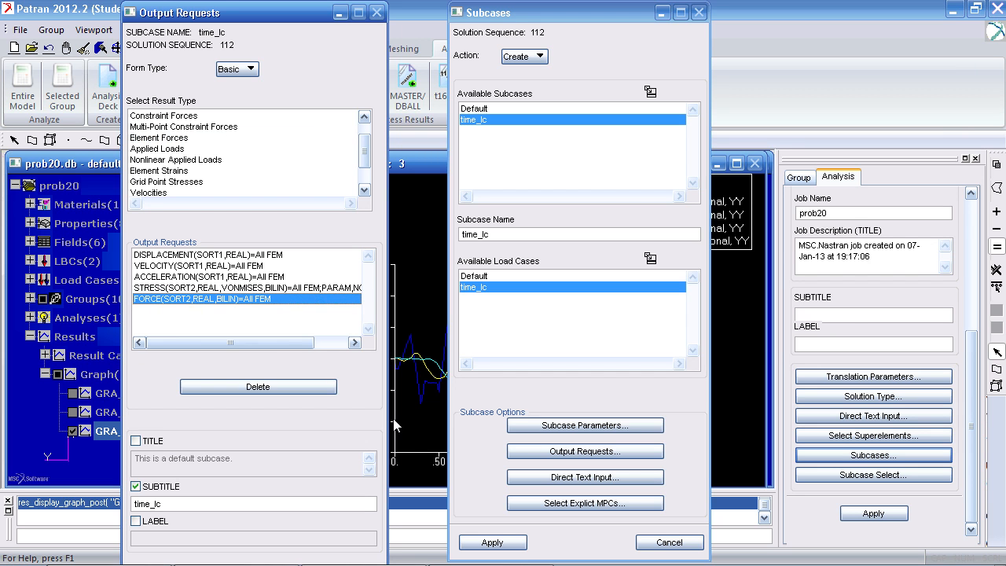
{"action": "left_click", "coordinate": [492, 543]}
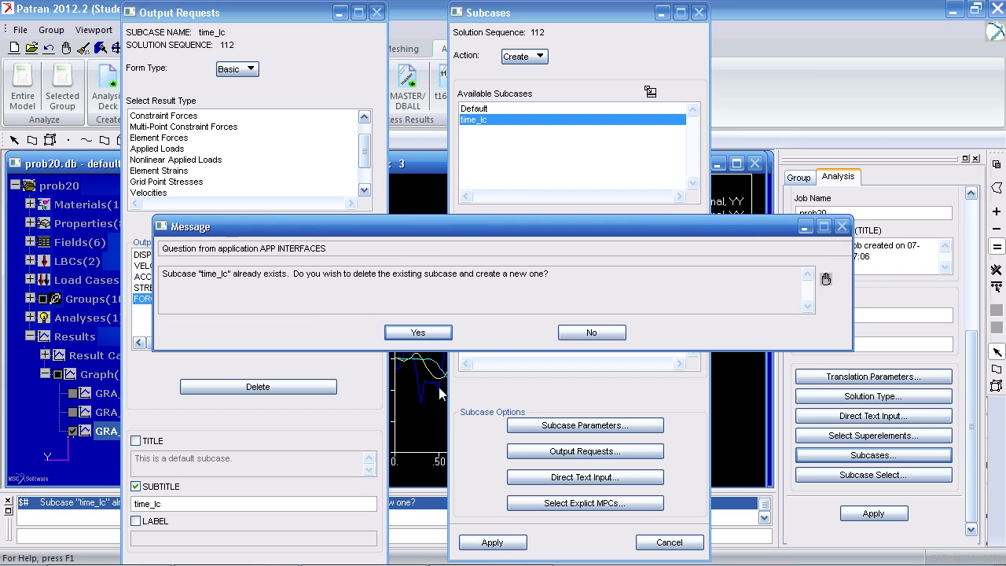
{"action": "left_click", "coordinate": [419, 334]}
{"action": "left_click", "coordinate": [669, 543]}
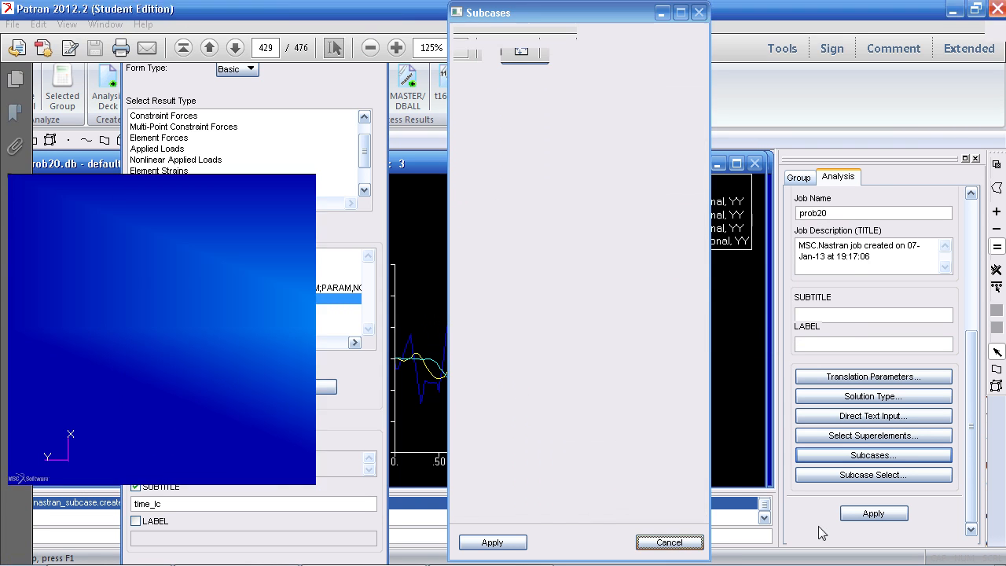
Step: Rerun the full entire-model analysis, overwriting the existing prob20 job and its files
{"action": "left_click", "coordinate": [873, 513]}
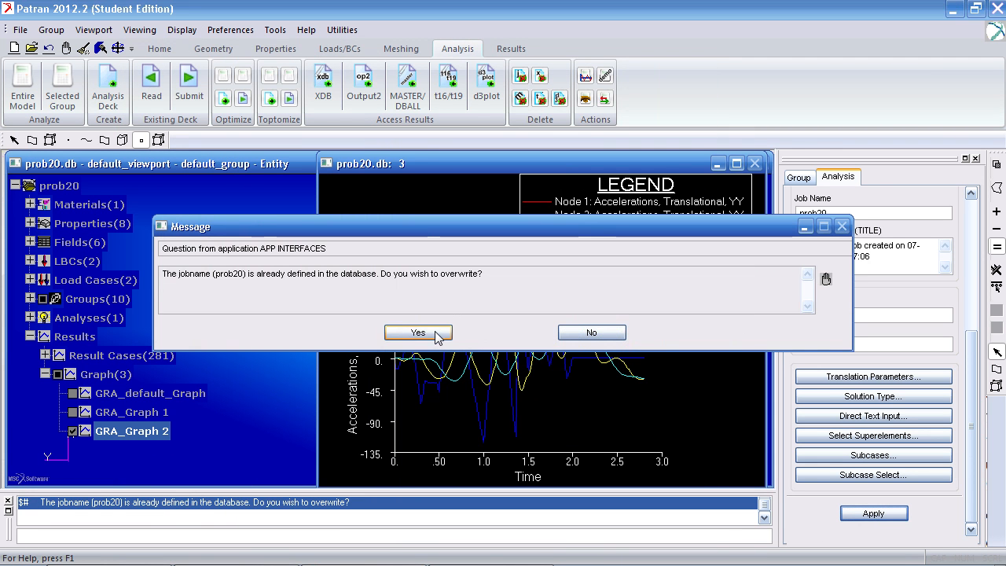
{"action": "left_click", "coordinate": [419, 334]}
{"action": "left_click", "coordinate": [419, 334]}
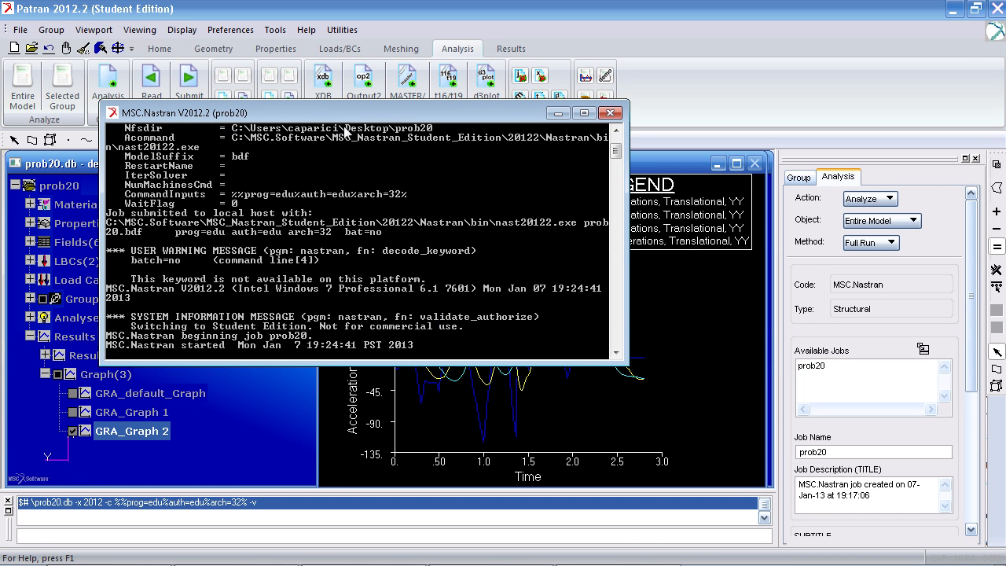
Step: Attach the new XDB result entities of job prob20
{"action": "left_click", "coordinate": [329, 92]}
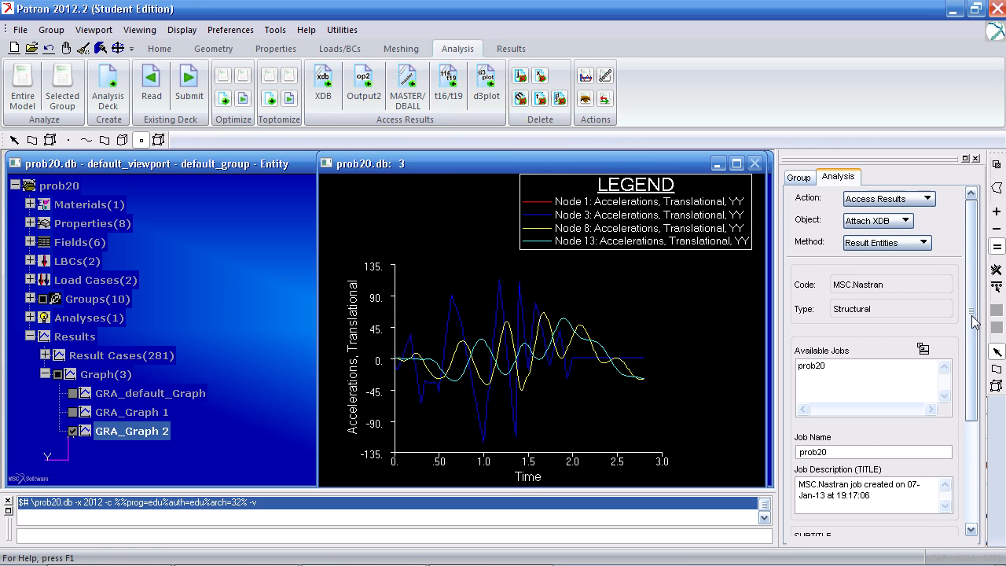
{"action": "scroll", "coordinate": [873, 472], "scroll_direction": "down", "scroll_amount": 3}
{"action": "left_click", "coordinate": [872, 513]}
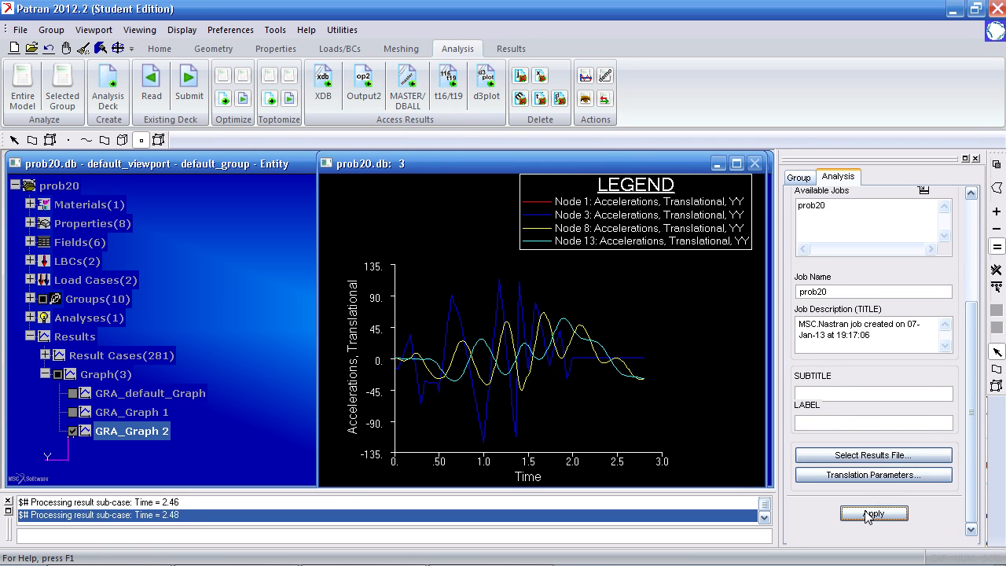
Step: Select all time_lc result cases through Time = 2.8 for a Y vs X results graph
{"action": "left_click", "coordinate": [511, 49]}
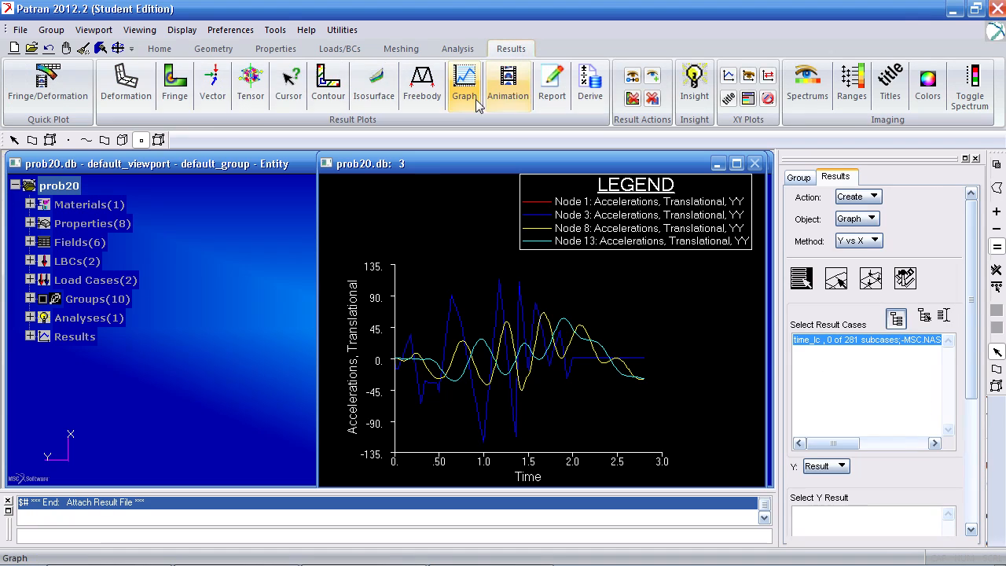
{"action": "left_click", "coordinate": [897, 318]}
{"action": "left_click", "coordinate": [905, 340]}
{"action": "left_click_drag", "start_coordinate": [948, 355], "coordinate": [949, 422]}
{"action": "left_click", "coordinate": [932, 434], "text": "shift"}
{"action": "left_click_drag", "start_coordinate": [974, 386], "coordinate": [968, 478]}
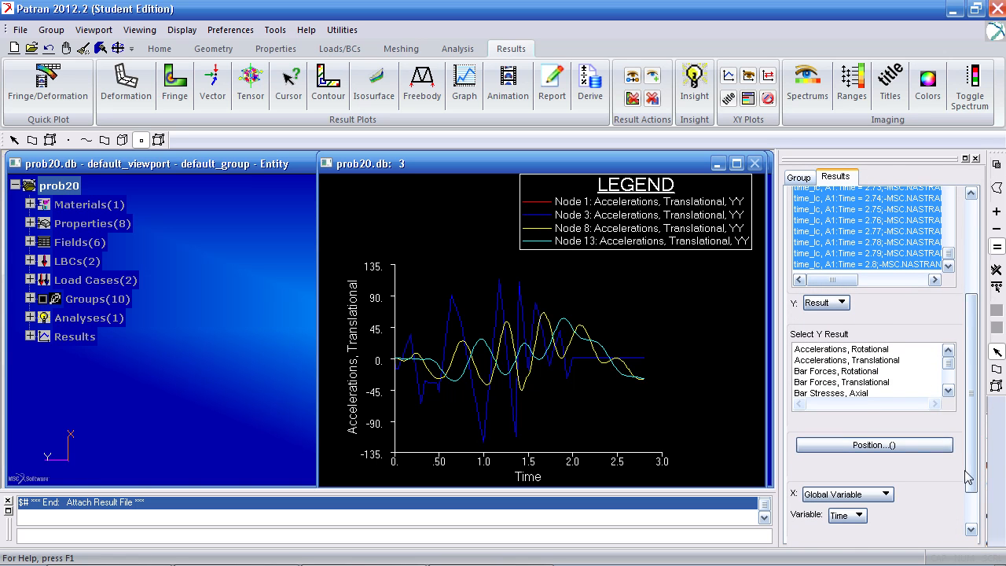
Step: Set the graph's Y result to Bar Forces, Translational with Magnitude as the quantity
{"action": "left_click", "coordinate": [862, 383]}
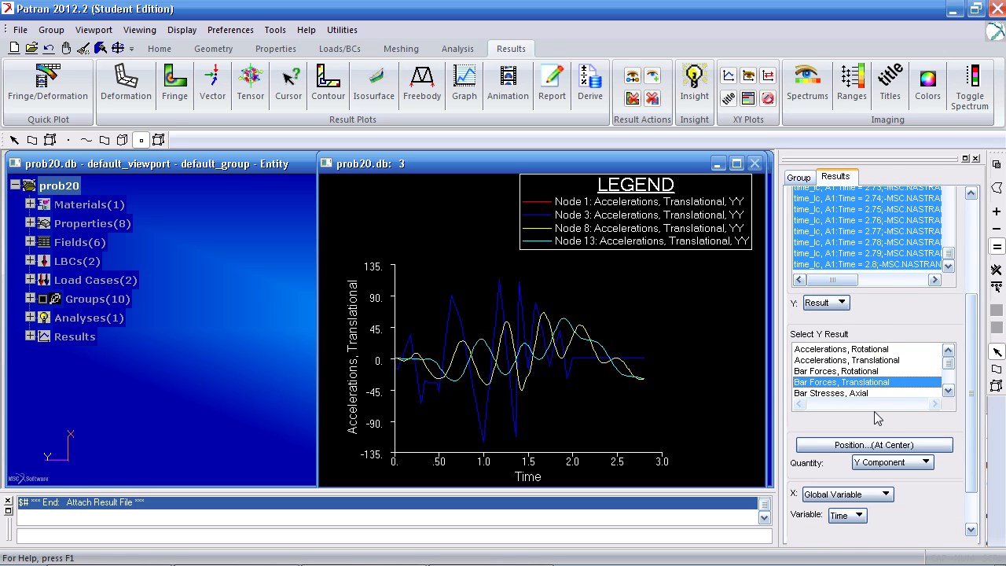
{"action": "left_click", "coordinate": [893, 463]}
{"action": "left_click", "coordinate": [880, 475]}
{"action": "left_click_drag", "start_coordinate": [970, 449], "coordinate": [971, 366]}
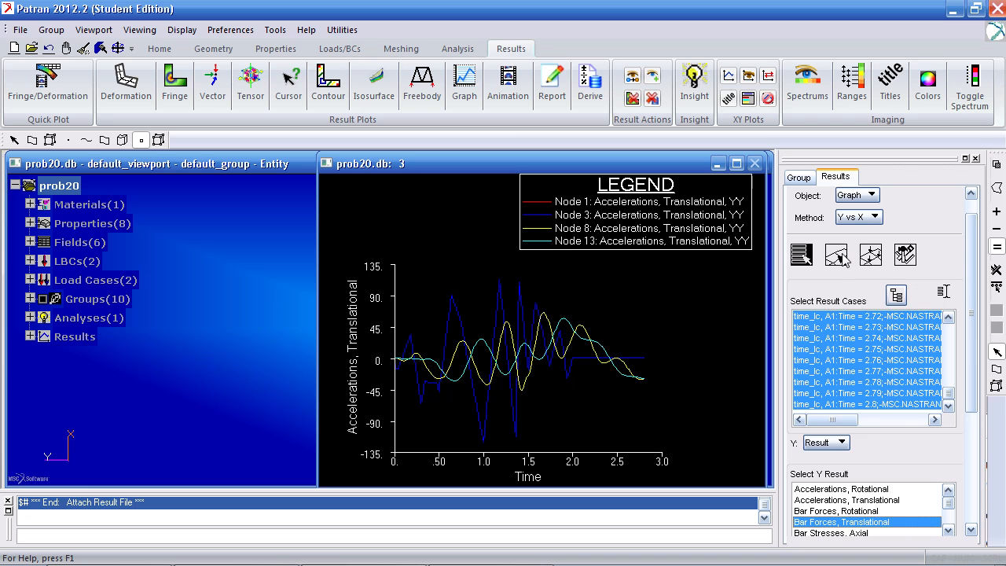
Step: Hide GRA_Graph 2 and plot the bar force magnitudes at target Nodes 1, 3, 8 and 13
{"action": "left_click", "coordinate": [840, 257]}
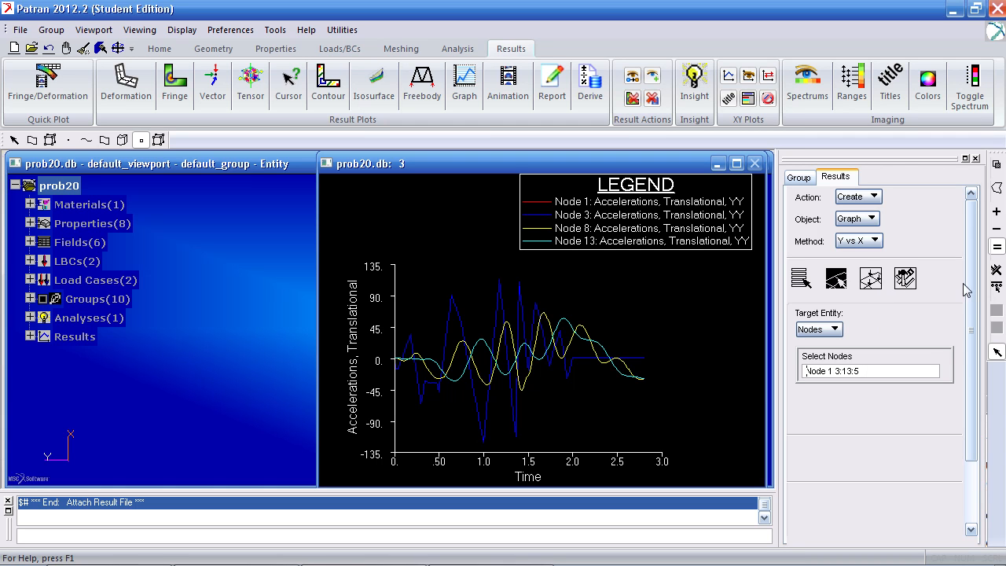
{"action": "left_click_drag", "start_coordinate": [973, 370], "coordinate": [962, 437]}
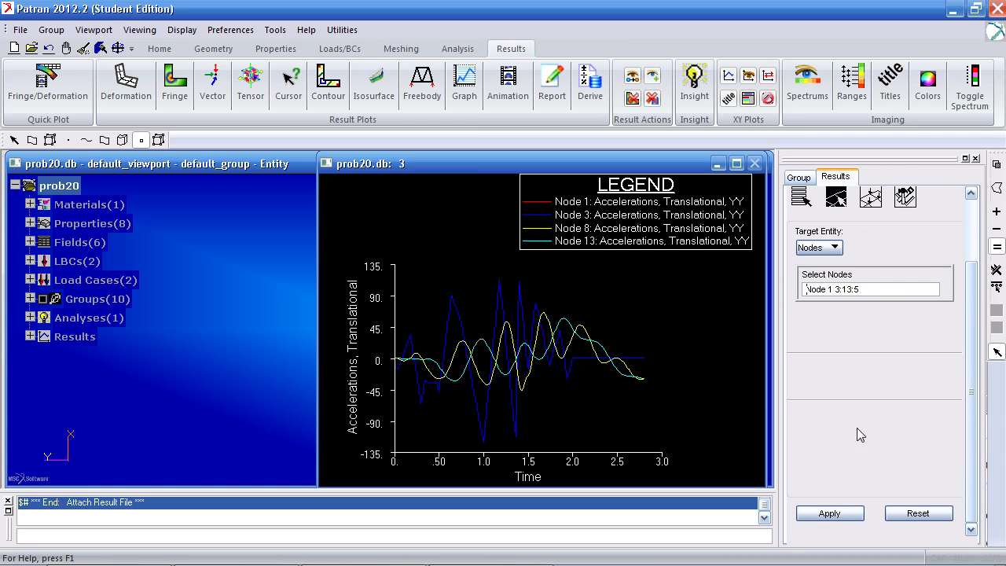
{"action": "left_click", "coordinate": [31, 338]}
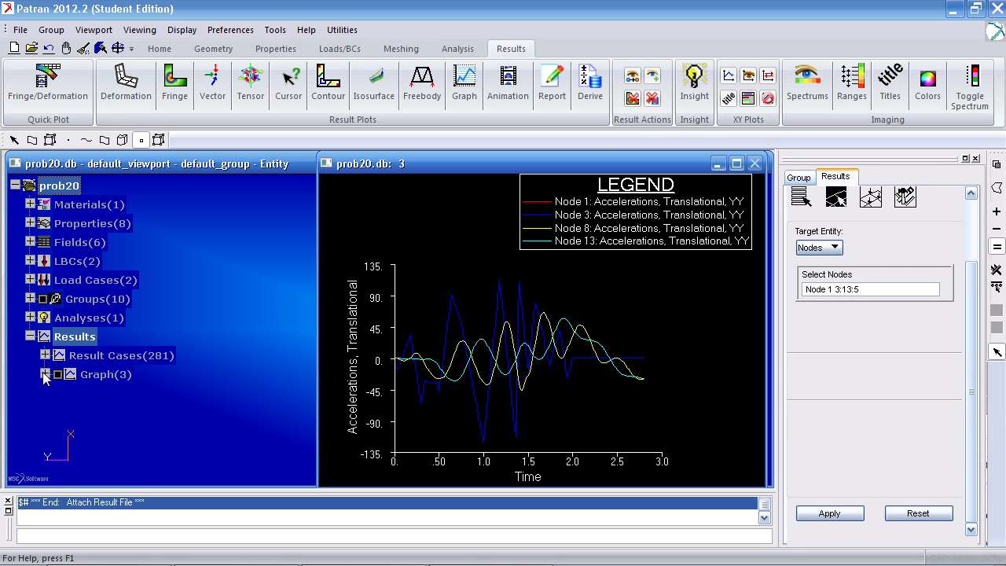
{"action": "left_click", "coordinate": [45, 375]}
{"action": "left_click", "coordinate": [73, 432]}
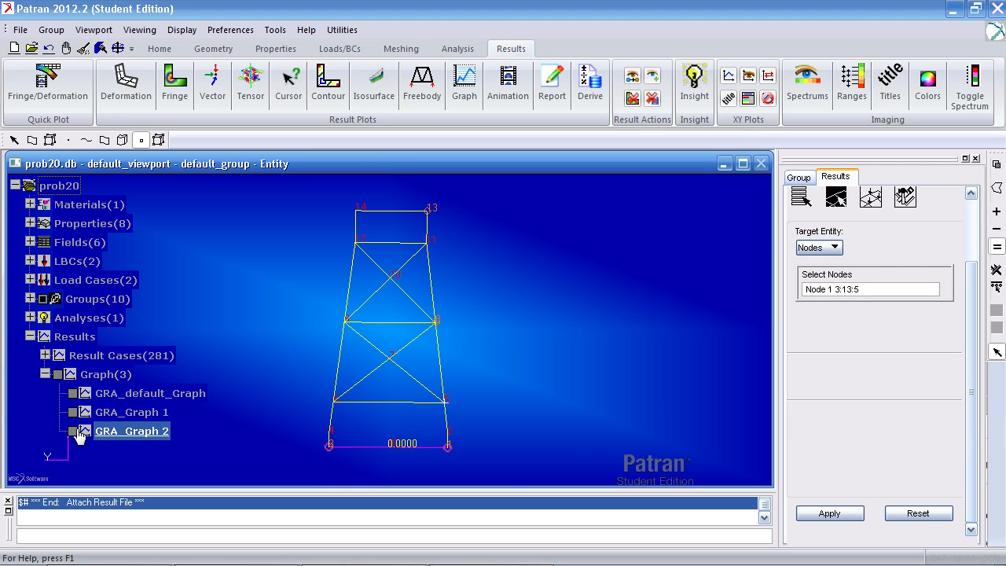
{"action": "left_click", "coordinate": [811, 516]}
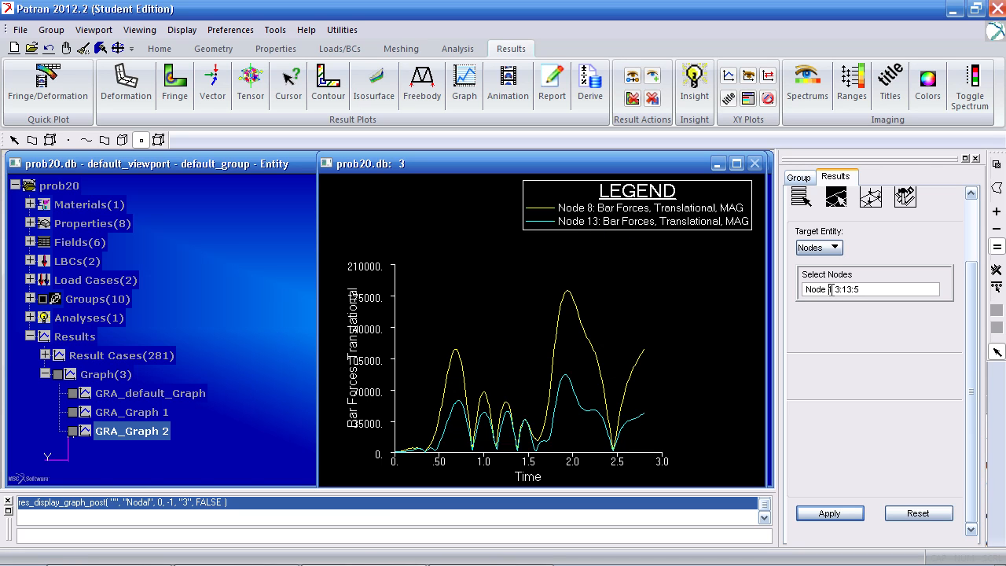
Step: Replace the graph's target nodes with Nodes 9, 11 and 13, replot the bar force magnitudes, and narrow the model viewport beside the graph
{"action": "left_click", "coordinate": [870, 288]}
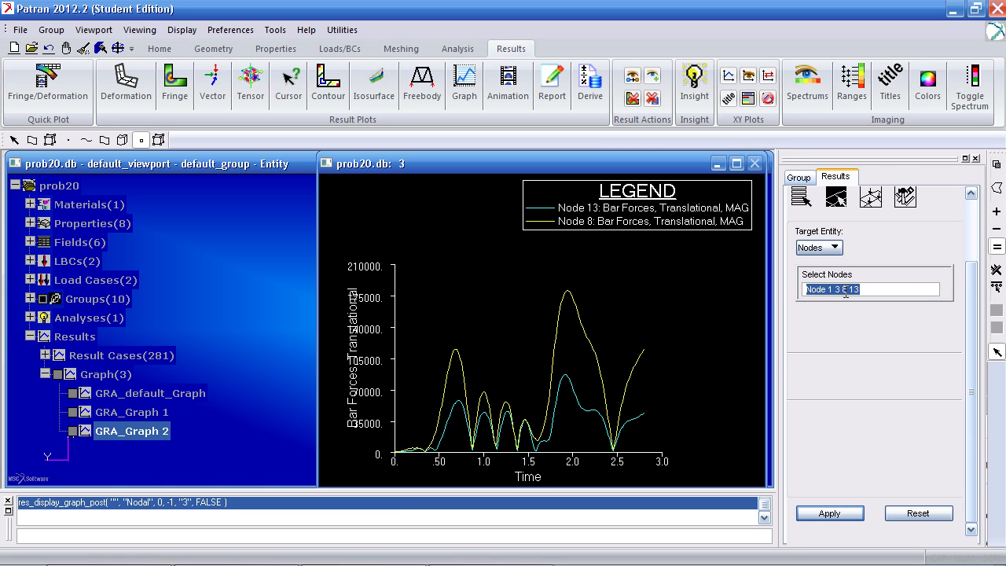
{"action": "left_click", "coordinate": [276, 261]}
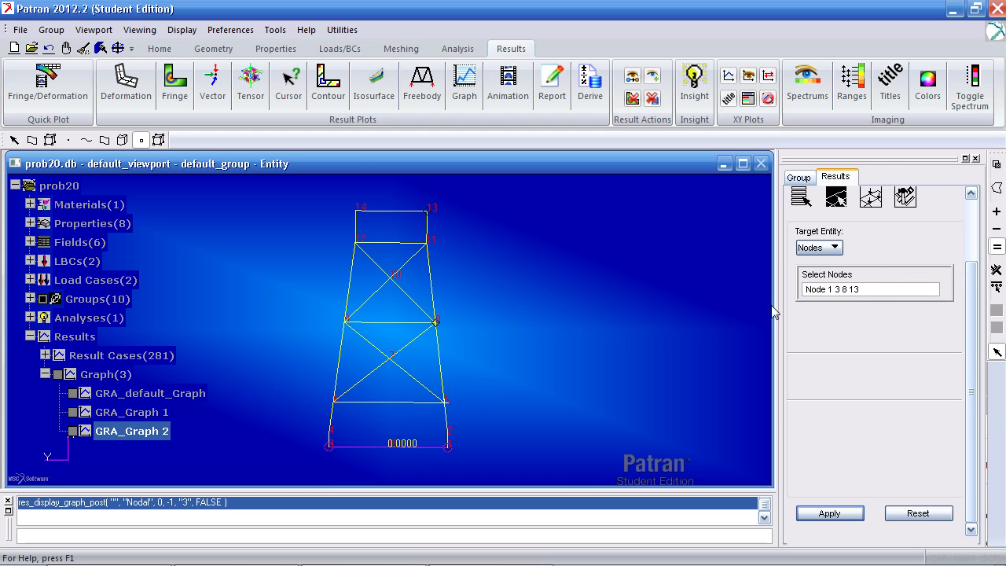
{"action": "left_click", "coordinate": [896, 294]}
{"action": "left_click", "coordinate": [709, 282]}
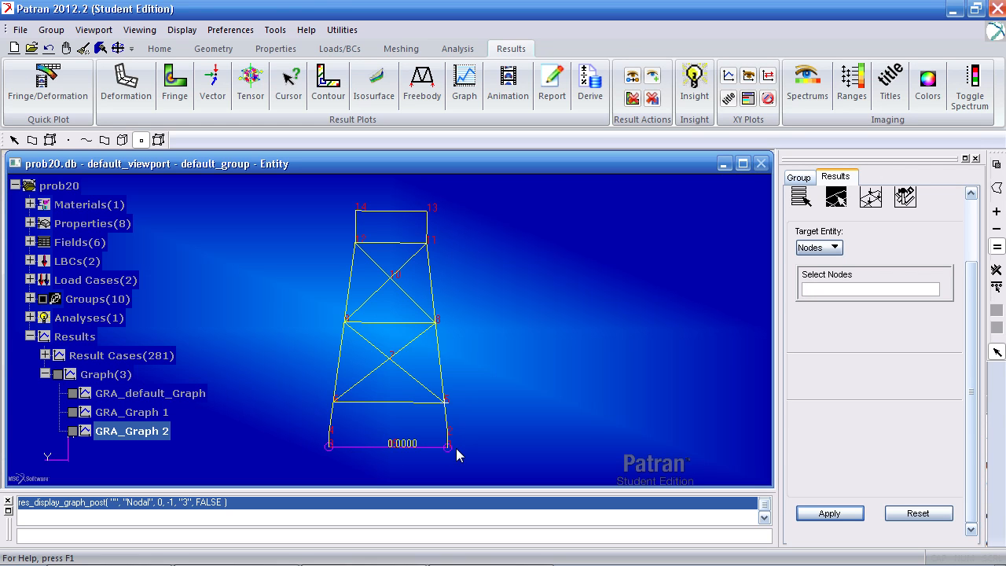
{"action": "left_click", "coordinate": [347, 323]}
{"action": "left_click", "coordinate": [427, 240], "text": "shift"}
{"action": "left_click", "coordinate": [427, 210], "text": "shift"}
{"action": "left_click", "coordinate": [836, 518]}
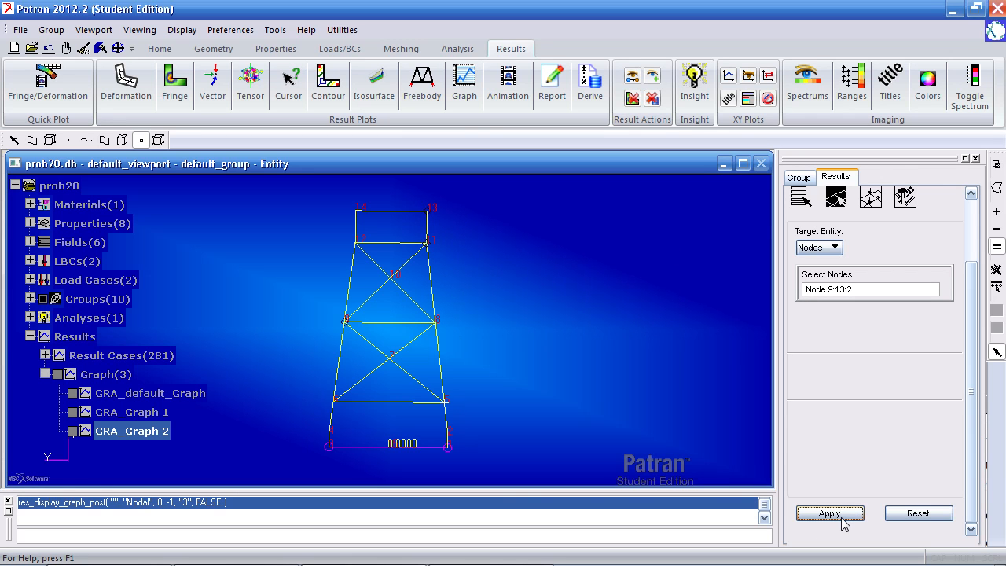
{"action": "left_click_drag", "start_coordinate": [775, 227], "coordinate": [508, 245]}
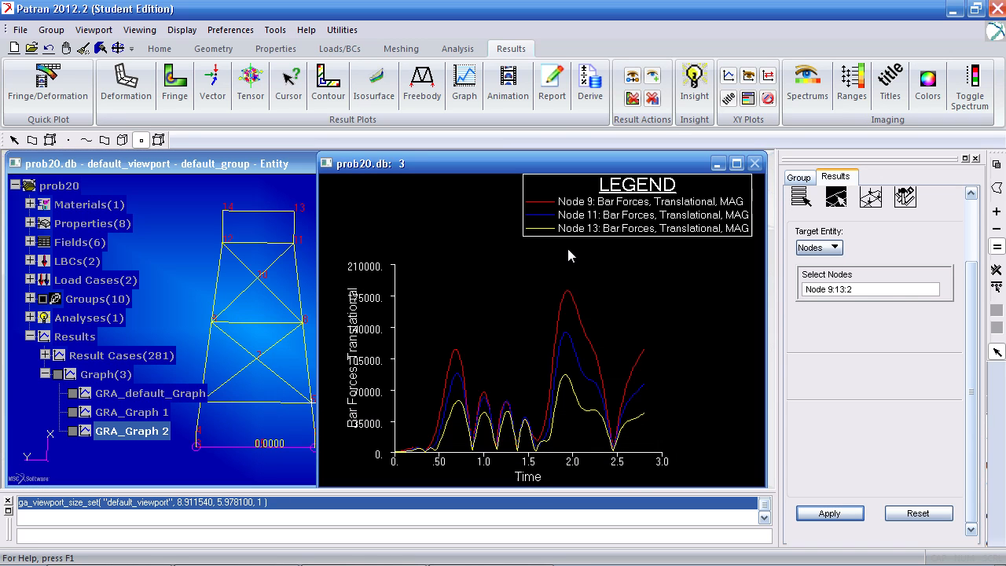
Step: Save the bar force plot of Nodes 9, 11 and 13 as Graph 3
{"action": "left_click", "coordinate": [906, 198]}
{"action": "scroll", "coordinate": [972, 260], "scroll_direction": "down", "scroll_amount": 5}
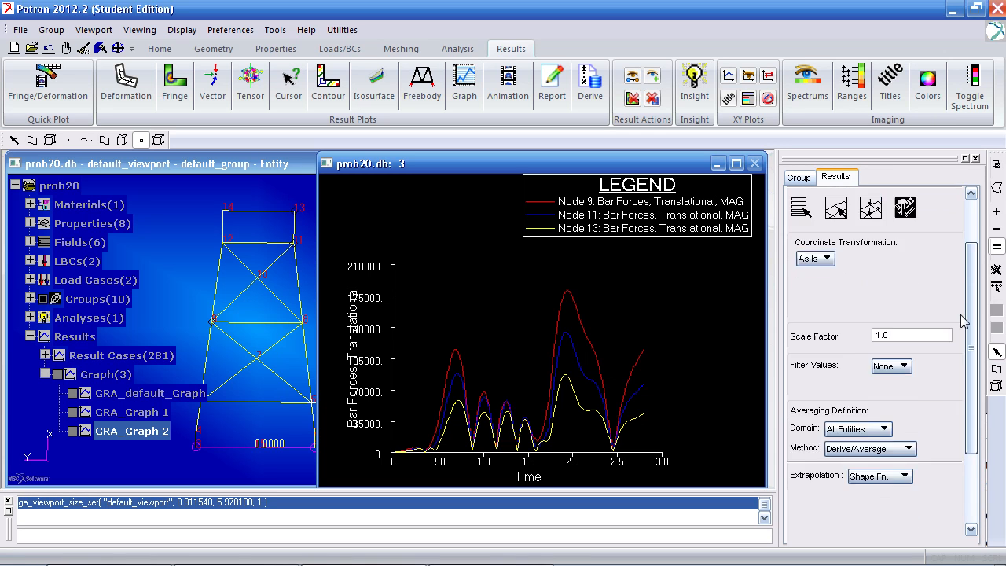
{"action": "left_click", "coordinate": [870, 473]}
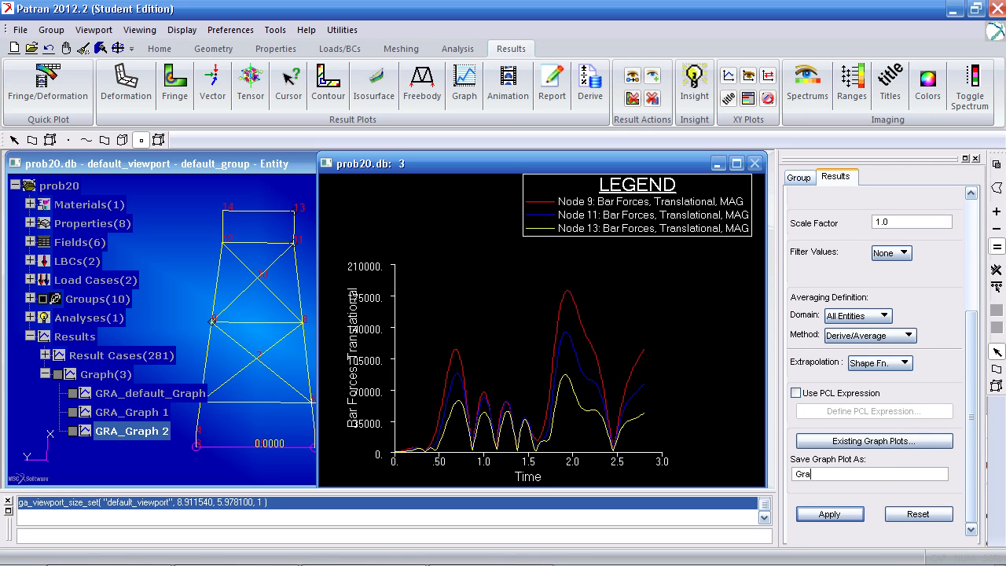
{"action": "type", "text": "Graph 3"}
{"action": "left_click", "coordinate": [829, 514]}
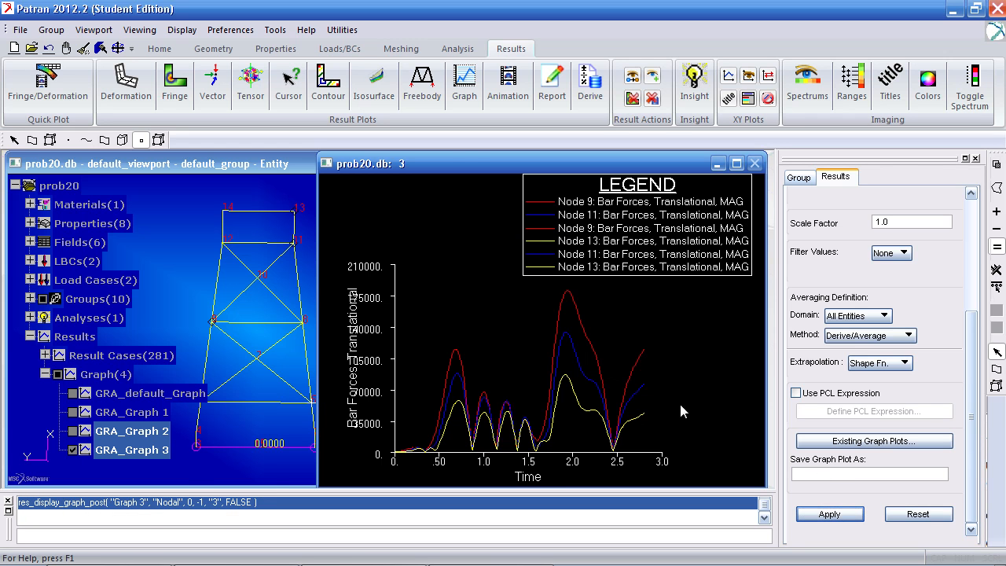
Step: Display only GRA_Graph 3 and compare its curves with Figure 14-34 in the PDF manual in Adobe Reader
{"action": "left_click", "coordinate": [73, 395]}
{"action": "left_click", "coordinate": [58, 375]}
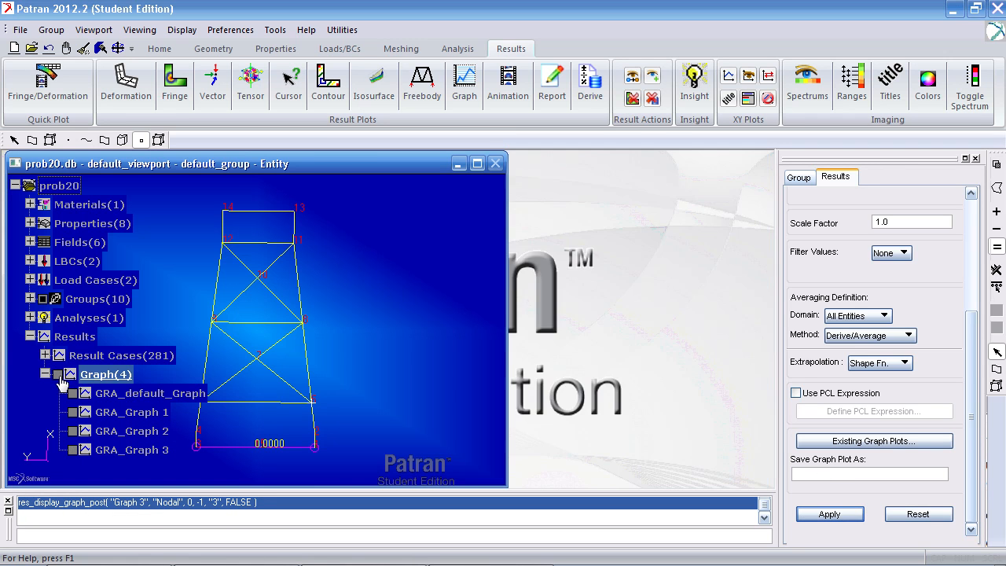
{"action": "left_click", "coordinate": [73, 393]}
{"action": "left_click", "coordinate": [73, 412]}
{"action": "left_click", "coordinate": [73, 431]}
{"action": "left_click", "coordinate": [73, 450]}
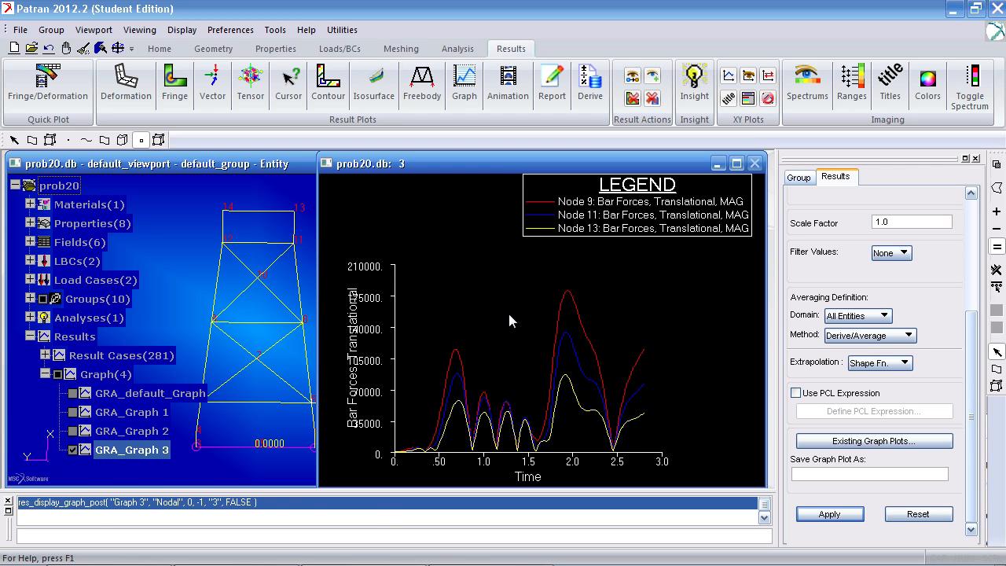
{"action": "key", "text": "alt+Tab"}
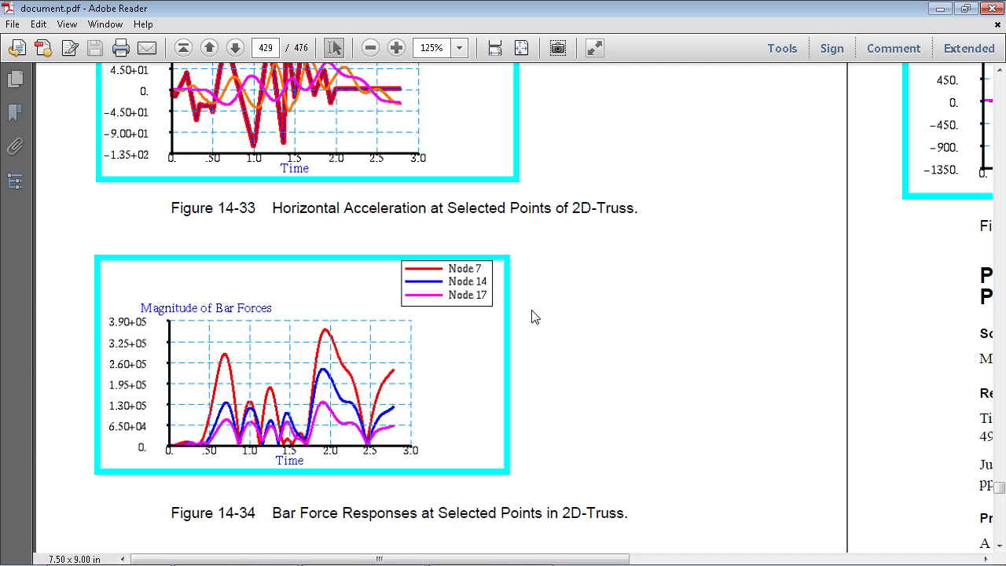
{"action": "key", "text": "alt+Tab"}
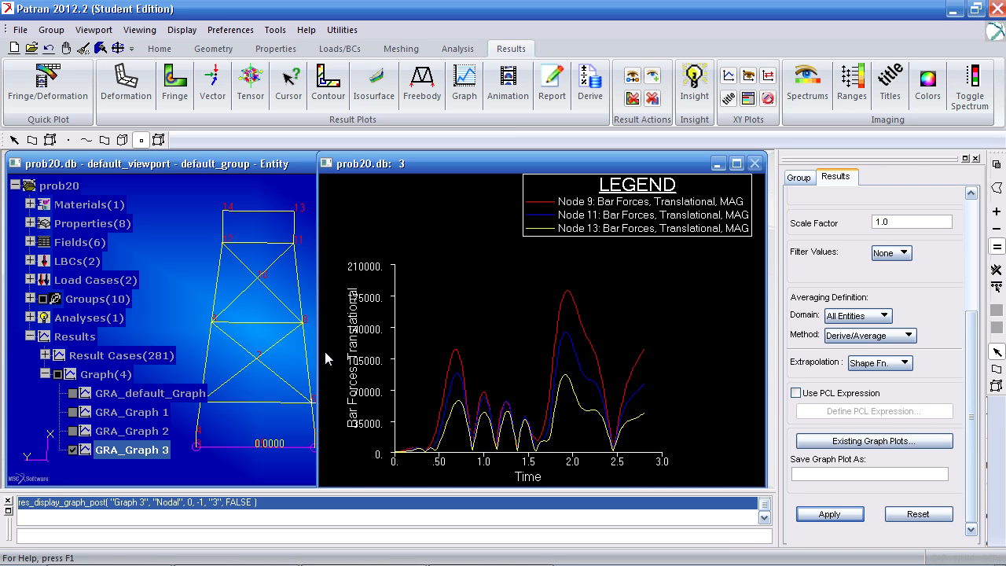
Step: Set the graph's Y result to Bar Stresses, Axial with X Component as the quantity
{"action": "scroll", "coordinate": [957, 281], "scroll_direction": "up", "scroll_amount": 5}
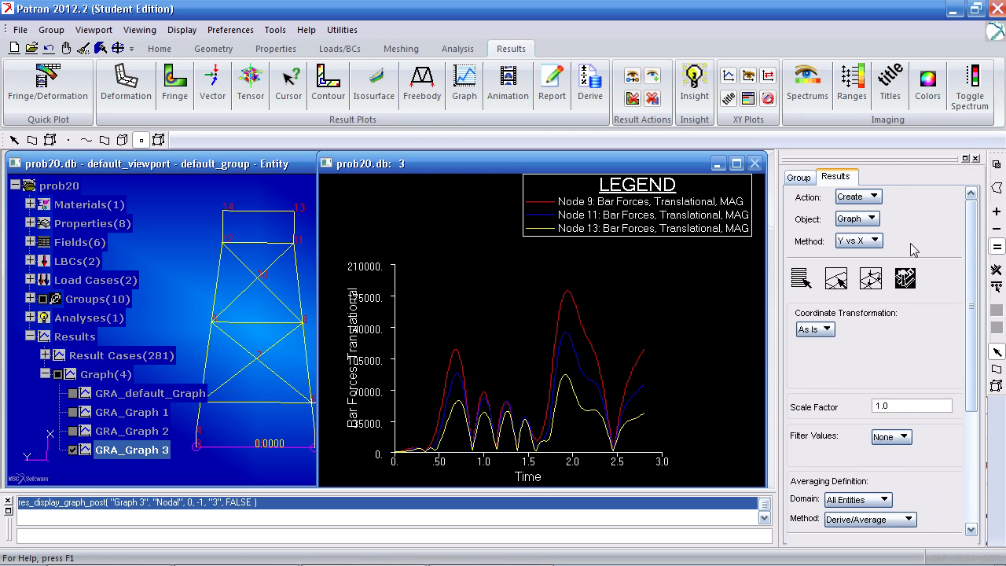
{"action": "left_click", "coordinate": [805, 285]}
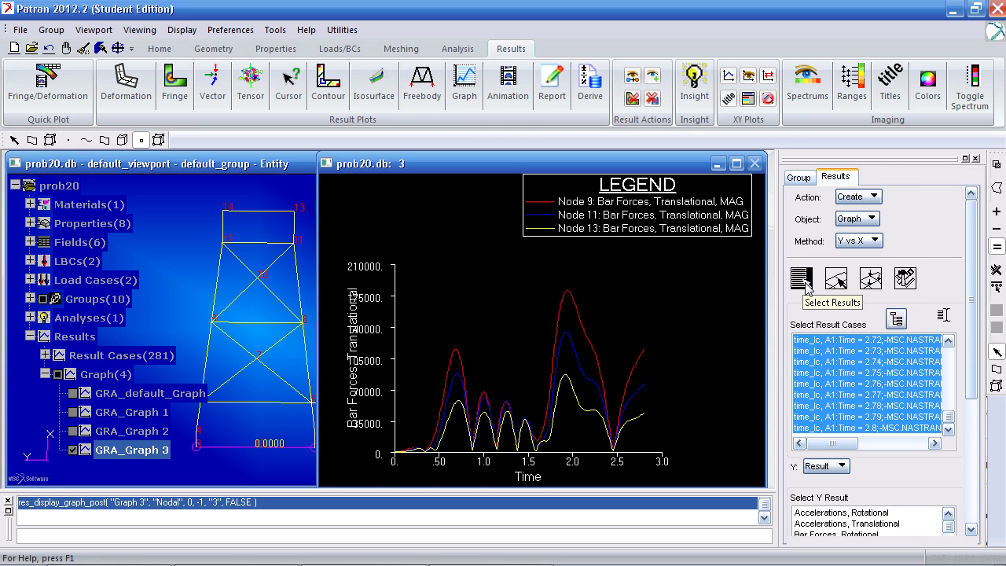
{"action": "left_click_drag", "start_coordinate": [970, 292], "coordinate": [972, 393]}
{"action": "left_click", "coordinate": [948, 388]}
{"action": "left_click", "coordinate": [948, 388]}
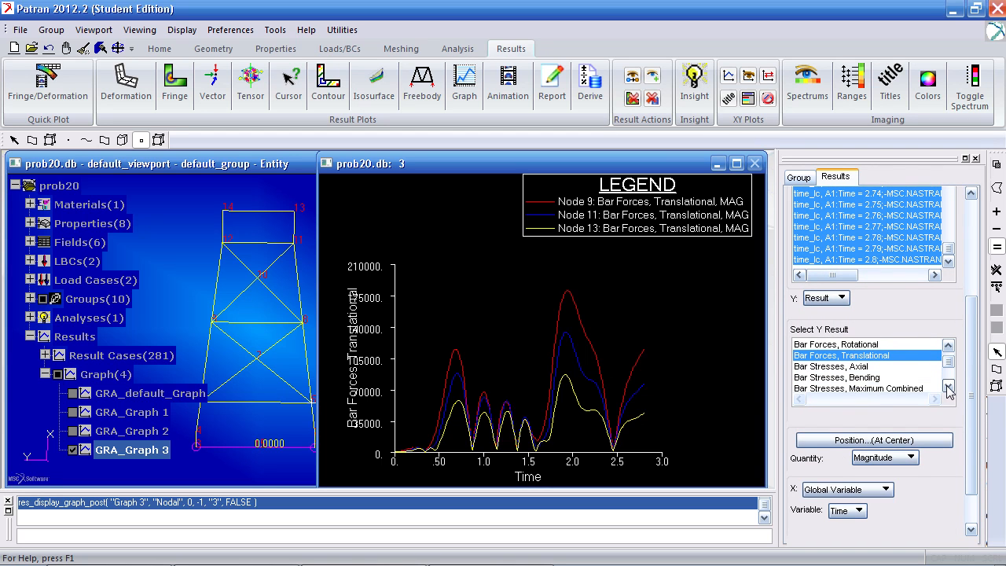
{"action": "left_click", "coordinate": [948, 389]}
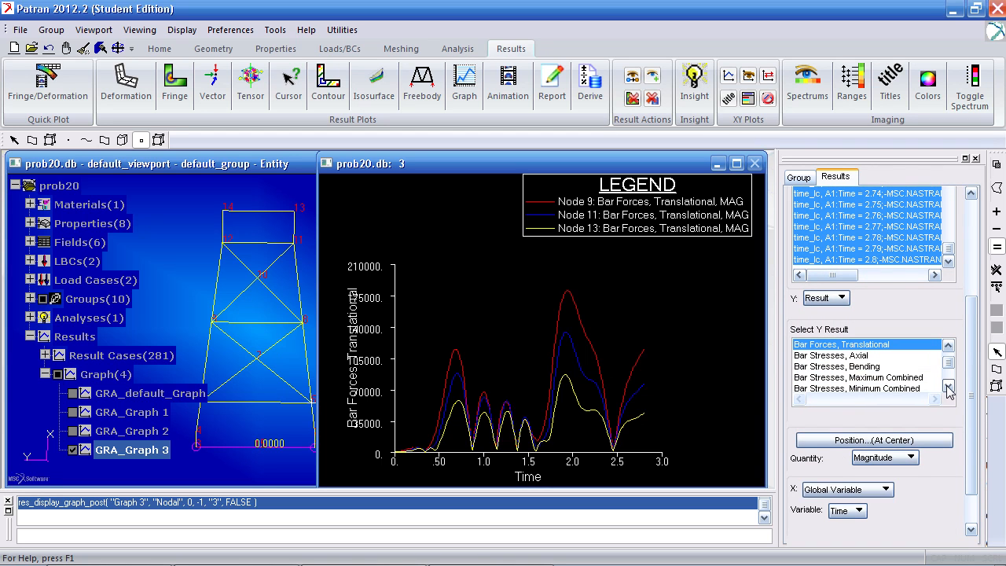
{"action": "left_click", "coordinate": [868, 368]}
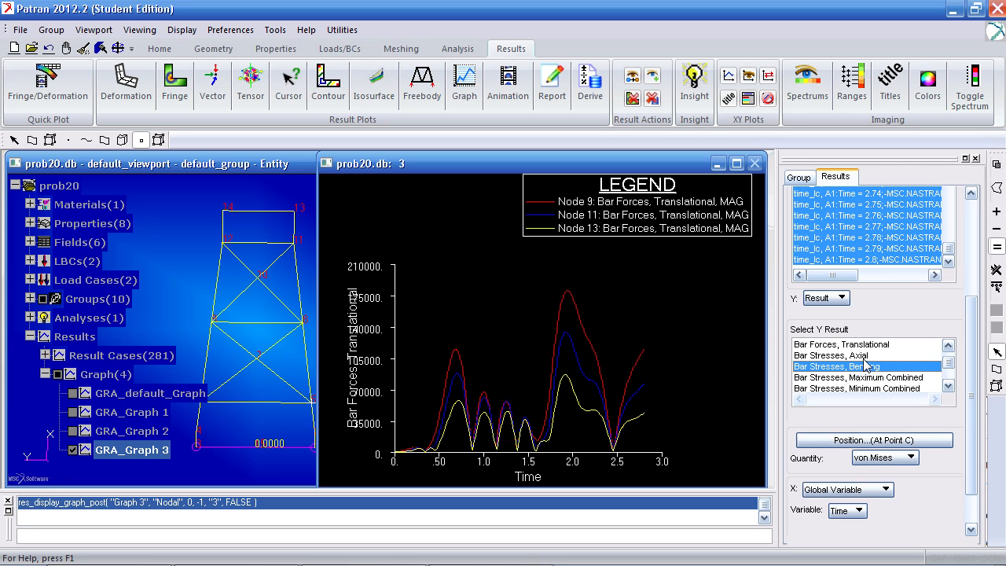
{"action": "left_click", "coordinate": [867, 356]}
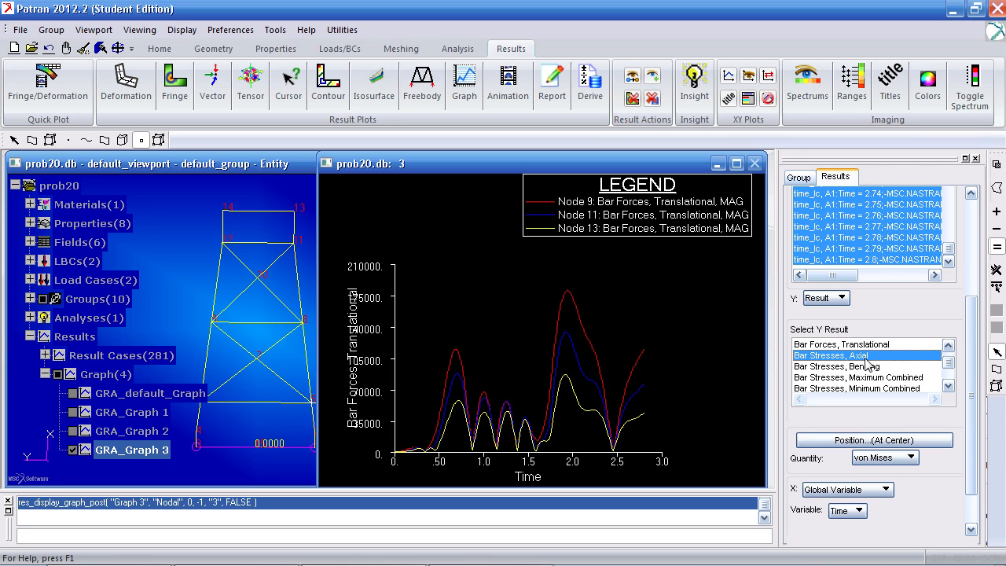
{"action": "left_click", "coordinate": [884, 458]}
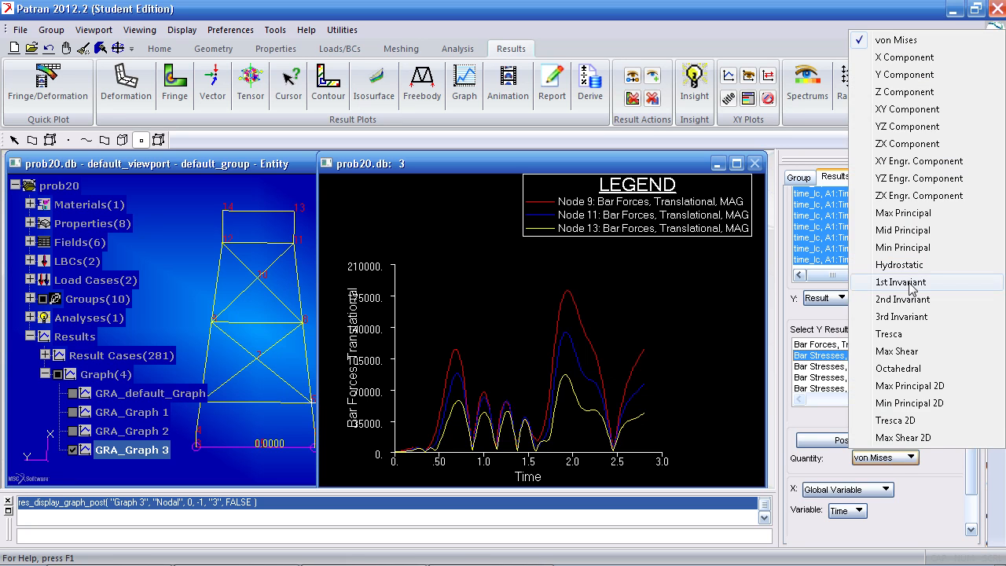
{"action": "left_click", "coordinate": [894, 66]}
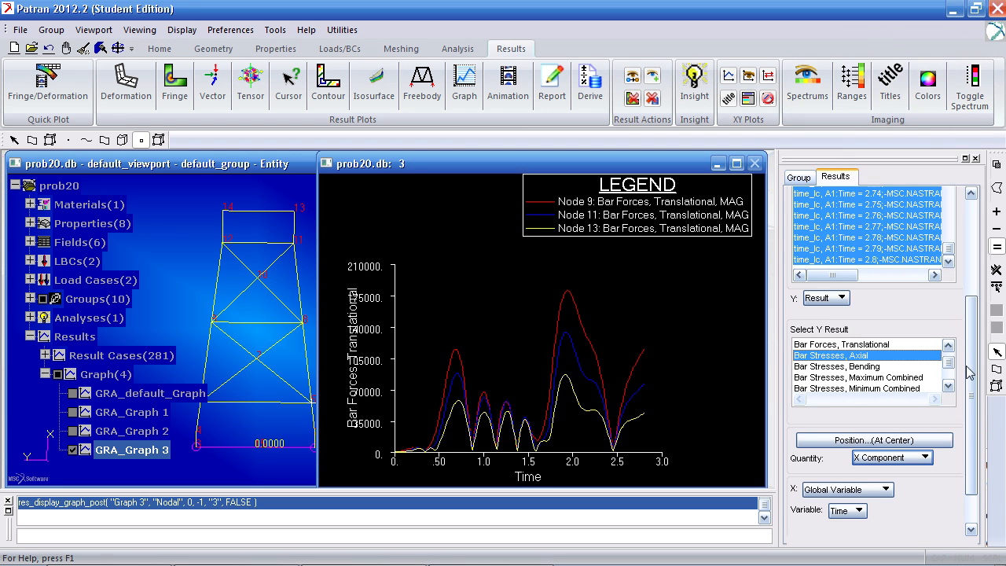
Step: Hide GRA_Graph 3 and plot the axial bar stresses at target Nodes 9, 11 and 13
{"action": "scroll", "coordinate": [872, 271], "scroll_direction": "up", "scroll_amount": 5}
{"action": "left_click", "coordinate": [838, 278]}
{"action": "left_click", "coordinate": [869, 371]}
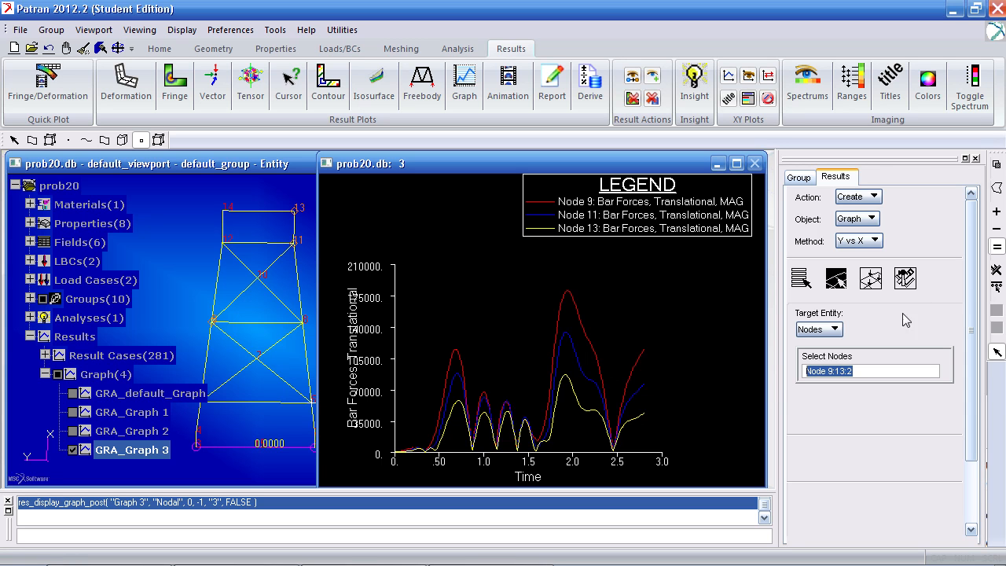
{"action": "scroll", "coordinate": [973, 312], "scroll_direction": "down", "scroll_amount": 1}
{"action": "scroll", "coordinate": [972, 313], "scroll_direction": "down", "scroll_amount": 2}
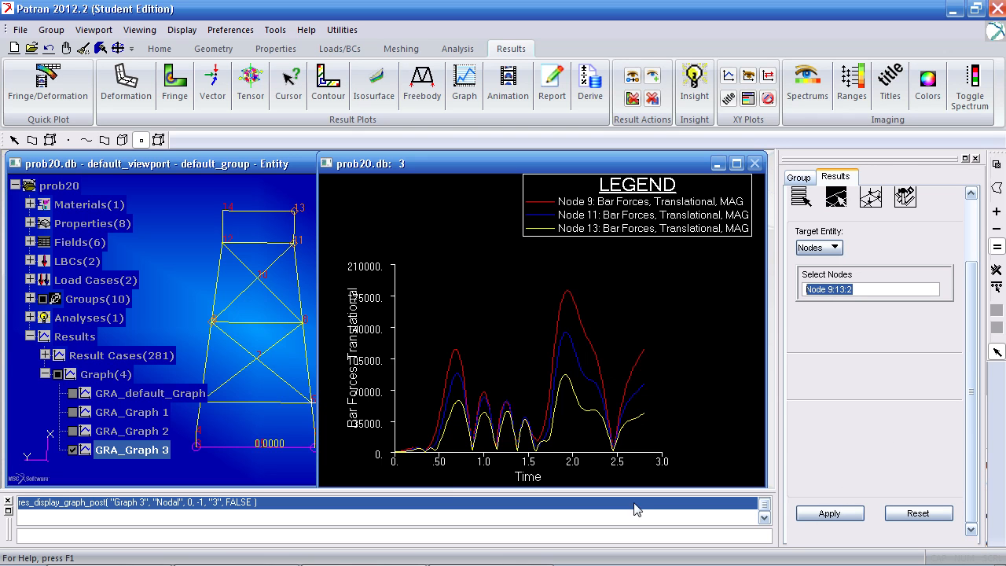
{"action": "left_click", "coordinate": [72, 449]}
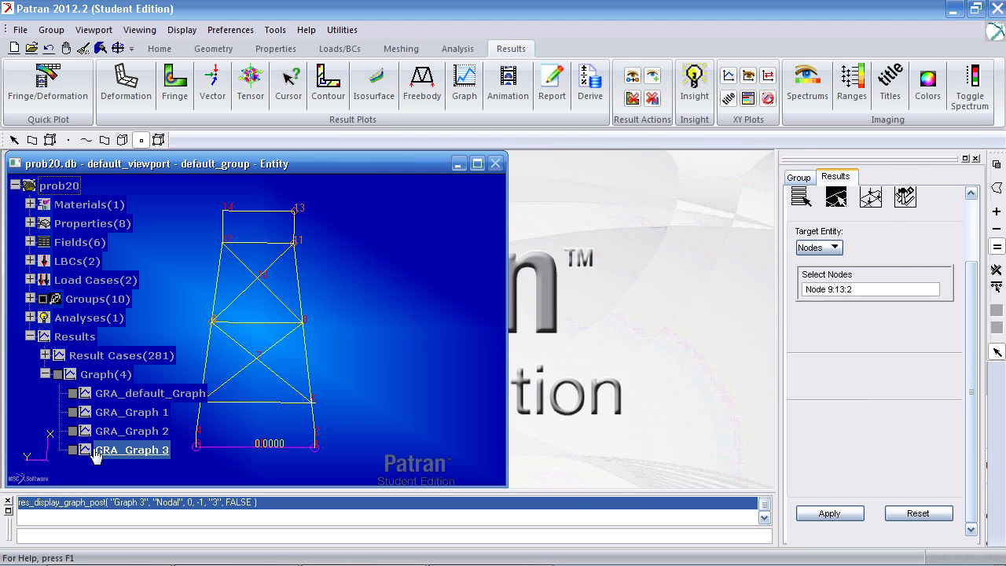
{"action": "left_click", "coordinate": [830, 513]}
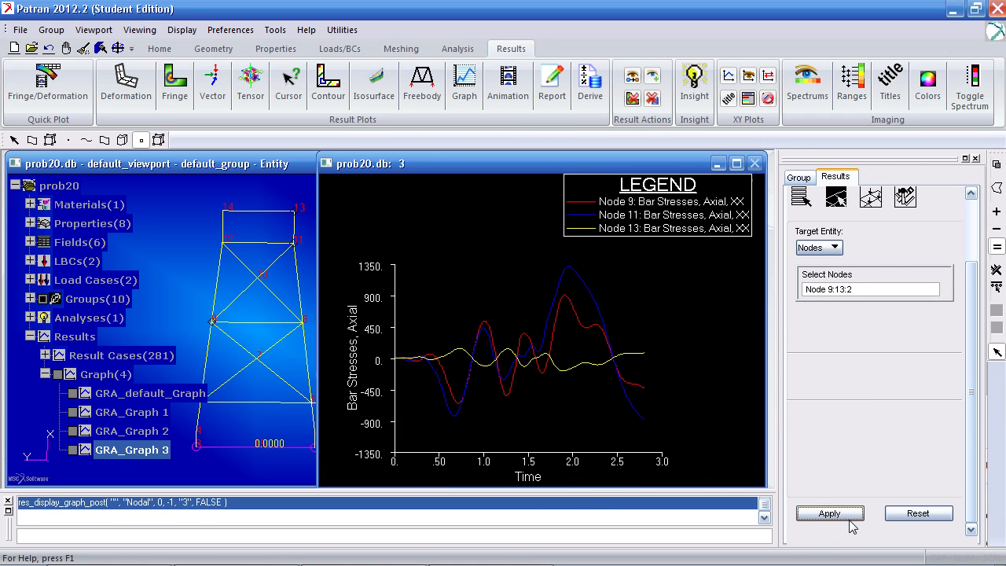
Step: Save the axial bar stress plot as Graph 4
{"action": "scroll", "coordinate": [939, 404], "scroll_direction": "up", "scroll_amount": 3}
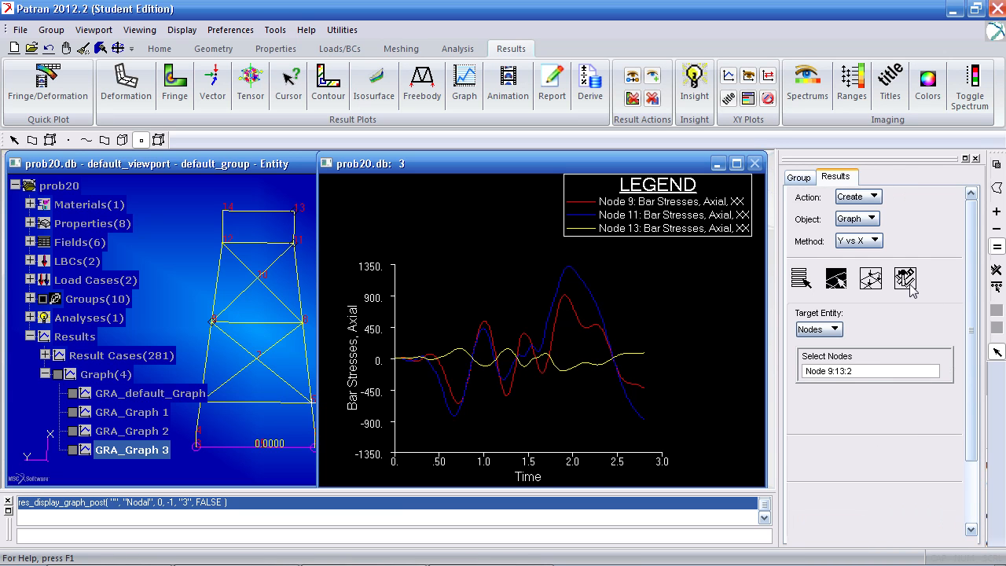
{"action": "left_click", "coordinate": [907, 280]}
{"action": "scroll", "coordinate": [962, 369], "scroll_direction": "down", "scroll_amount": 3}
{"action": "scroll", "coordinate": [964, 369], "scroll_direction": "down", "scroll_amount": 2}
{"action": "left_click", "coordinate": [908, 475]}
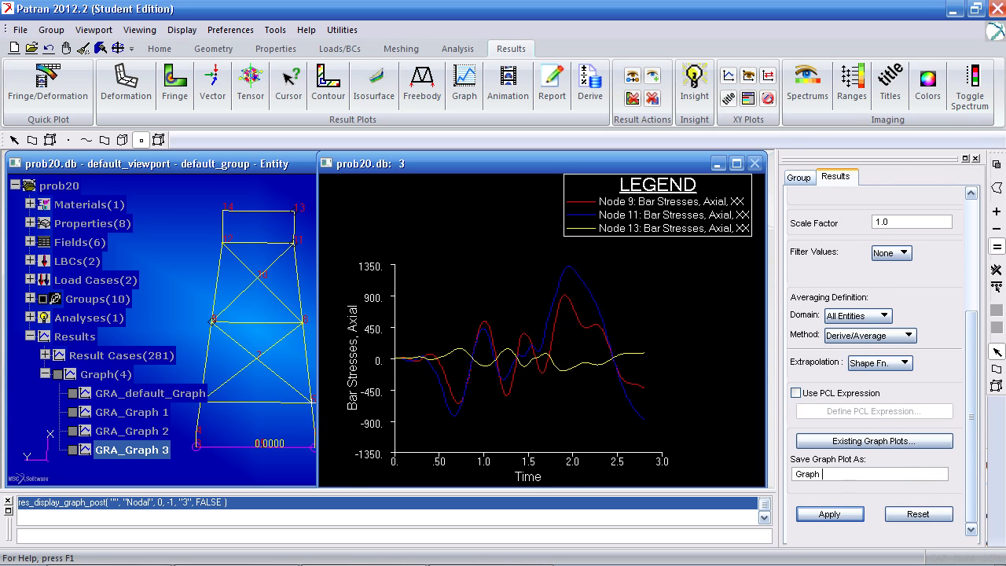
{"action": "type", "text": "Graph 4"}
{"action": "left_click", "coordinate": [829, 514]}
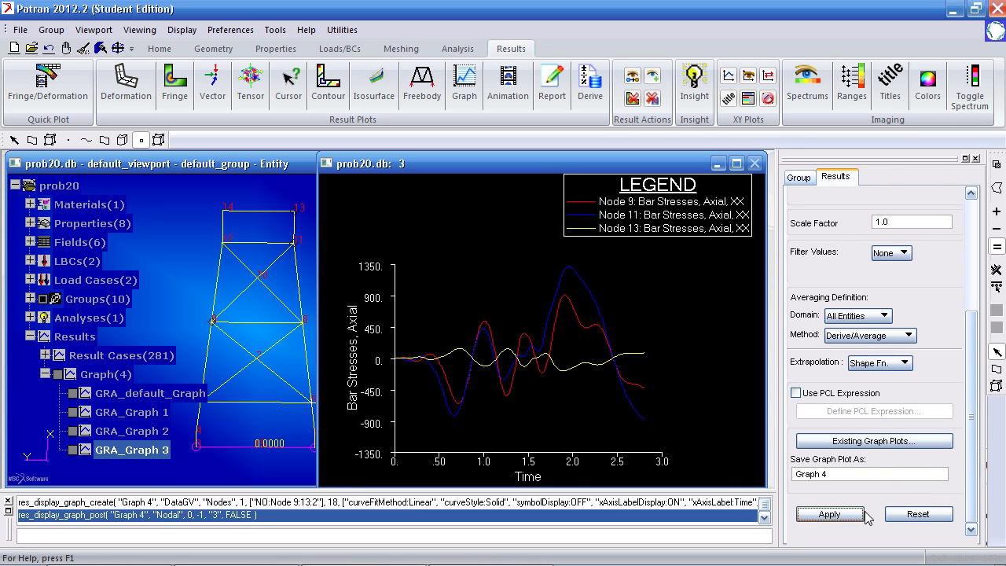
Step: Hide all posted graphs and display only GRA_Graph 4
{"action": "left_click", "coordinate": [57, 374]}
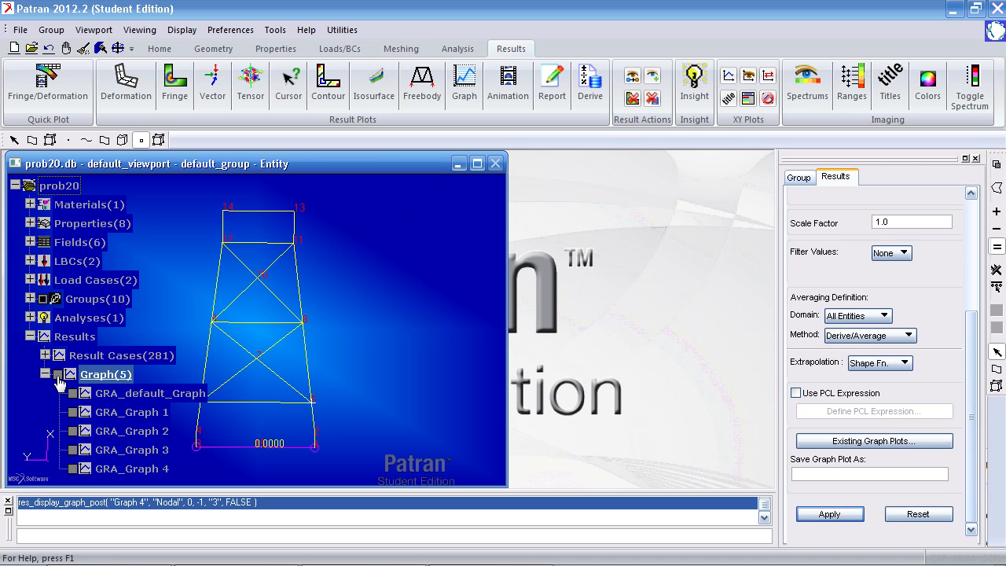
{"action": "left_click", "coordinate": [45, 374]}
{"action": "left_click", "coordinate": [45, 374]}
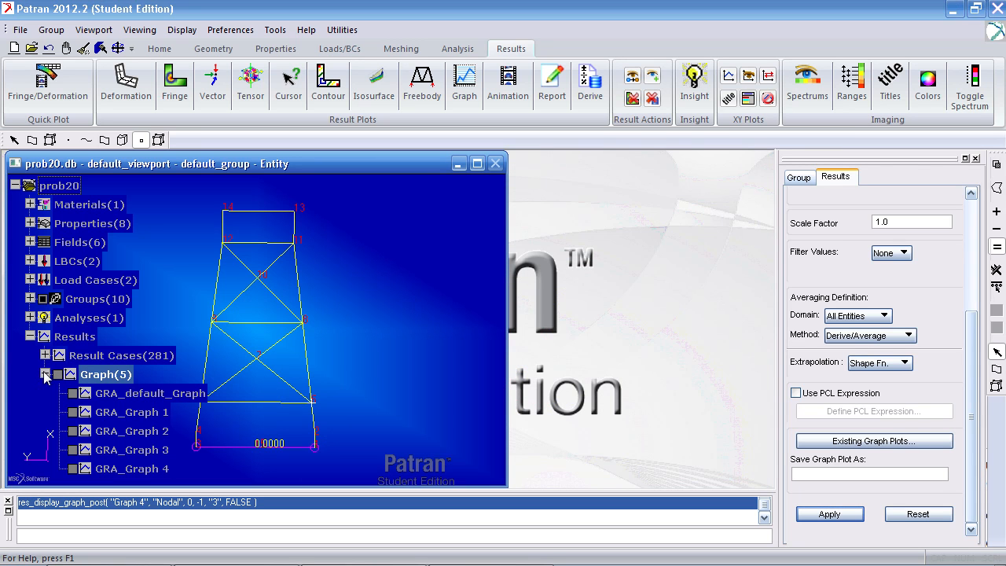
{"action": "left_click", "coordinate": [73, 412]}
{"action": "left_click", "coordinate": [76, 469]}
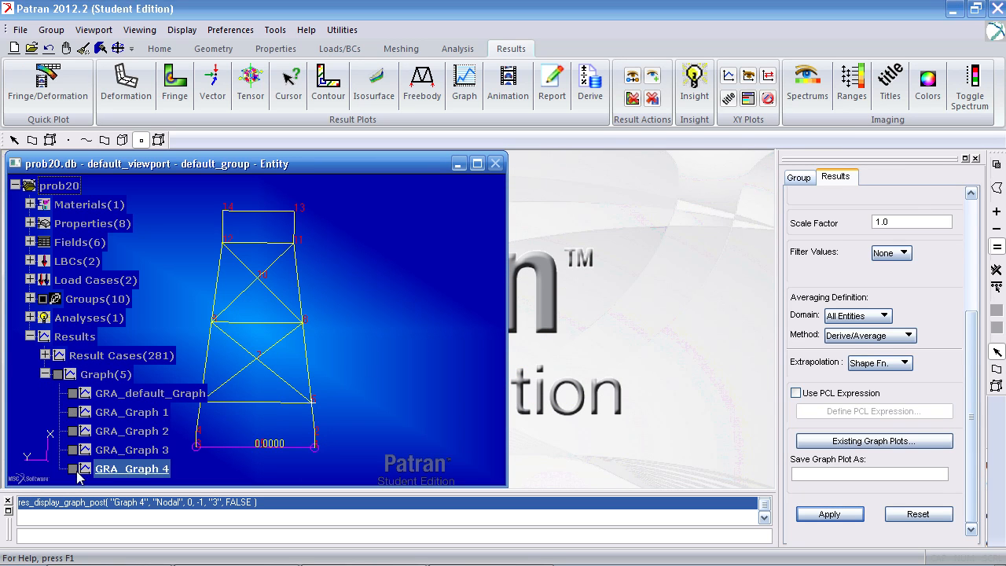
{"action": "left_click", "coordinate": [77, 450]}
Step: Switch to the PDF manual in Adobe Reader and compare Figure 14-35 with the axial stress graph in Patran
{"action": "key", "text": "alt+Tab"}
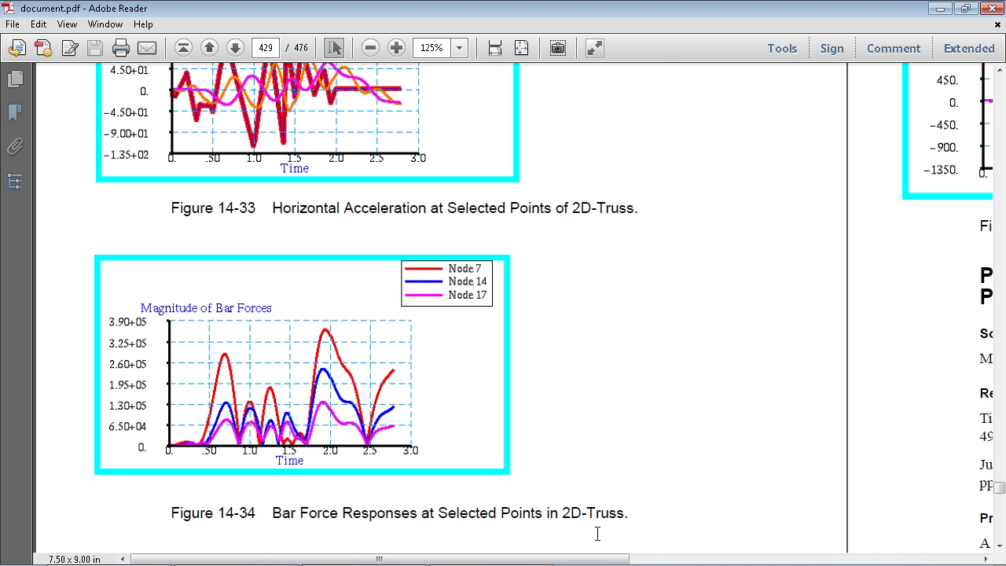
{"action": "left_click_drag", "start_coordinate": [597, 559], "coordinate": [898, 559]}
{"action": "scroll", "coordinate": [736, 461], "scroll_direction": "up", "scroll_amount": 1}
{"action": "scroll", "coordinate": [736, 461], "scroll_direction": "up", "scroll_amount": 3}
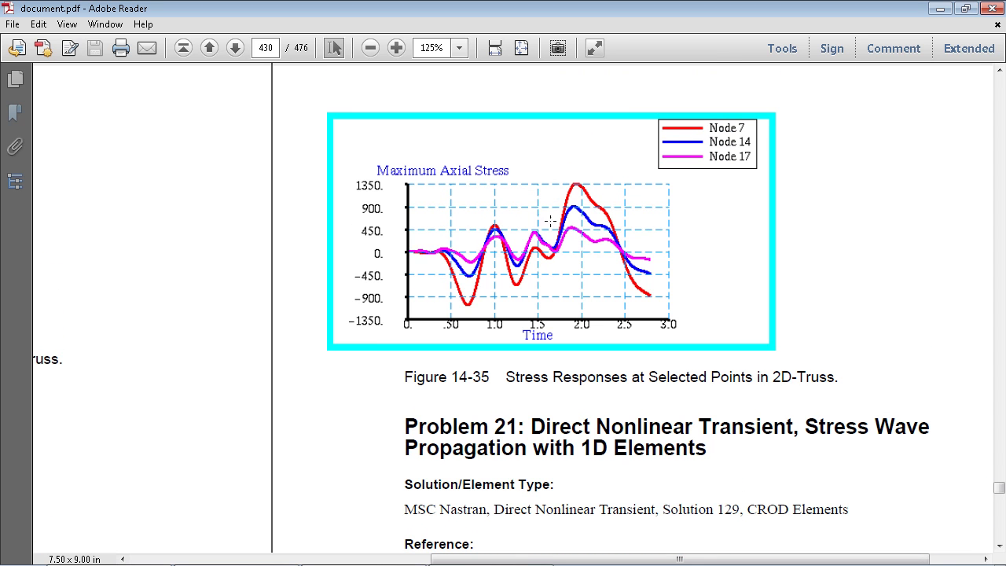
{"action": "key", "text": "alt+Tab"}
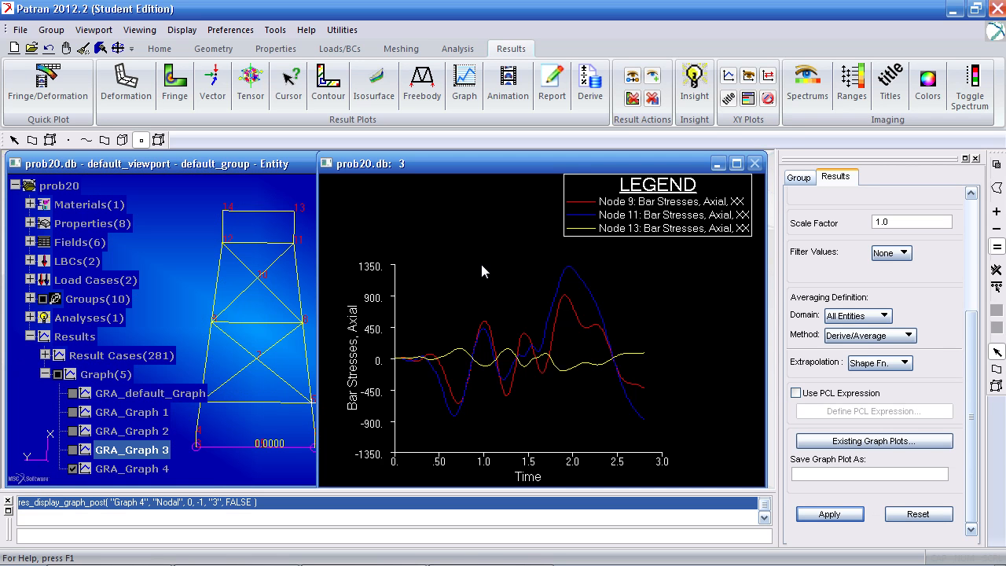
Step: Save the prob20 database
{"action": "left_click", "coordinate": [20, 29]}
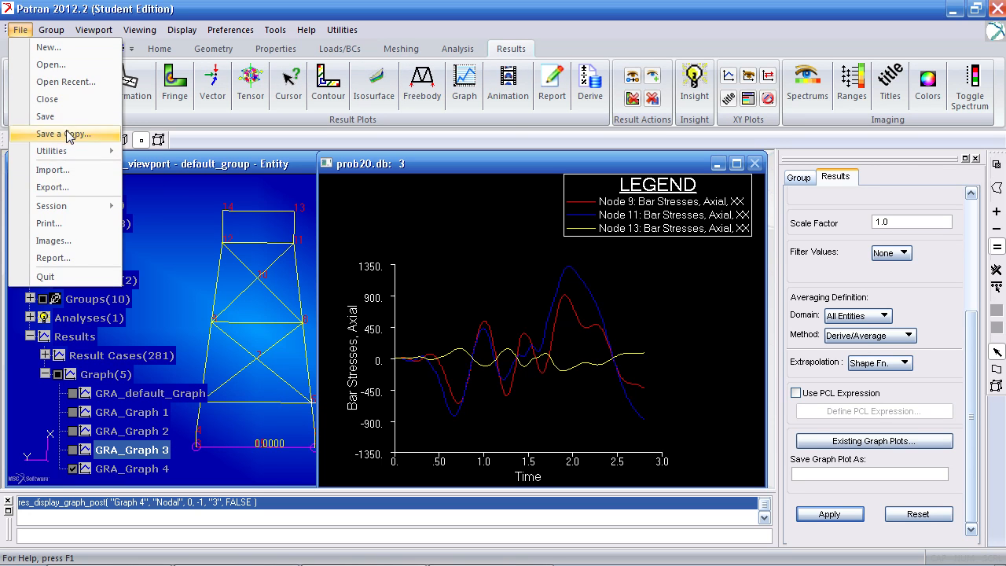
{"action": "left_click", "coordinate": [45, 116]}
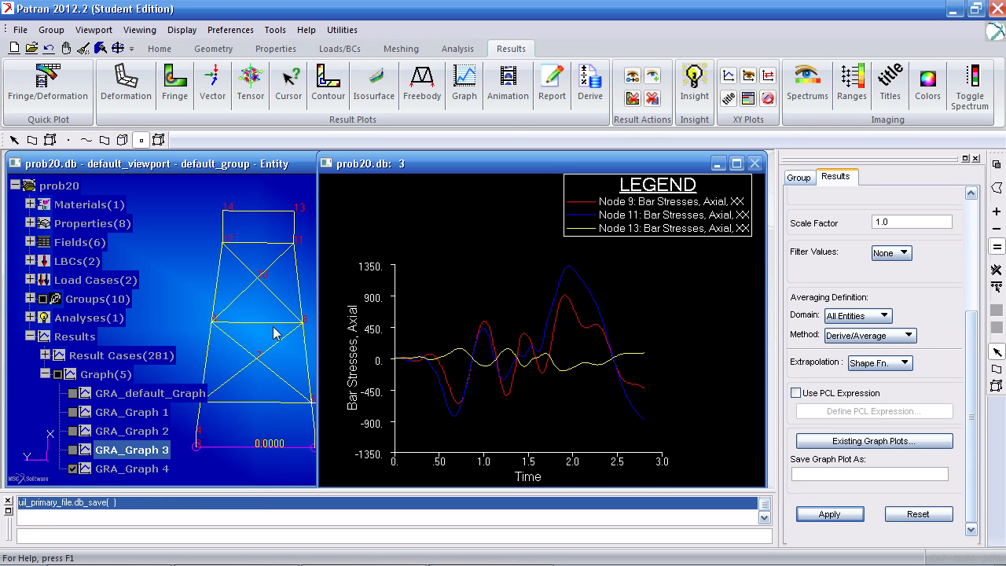
Step: Review the saved plots GRA_Graph 1 through GRA_Graph 4 by toggling their display, leaving only GRA_Graph 4 posted
{"action": "left_click", "coordinate": [74, 469]}
{"action": "left_click", "coordinate": [73, 412]}
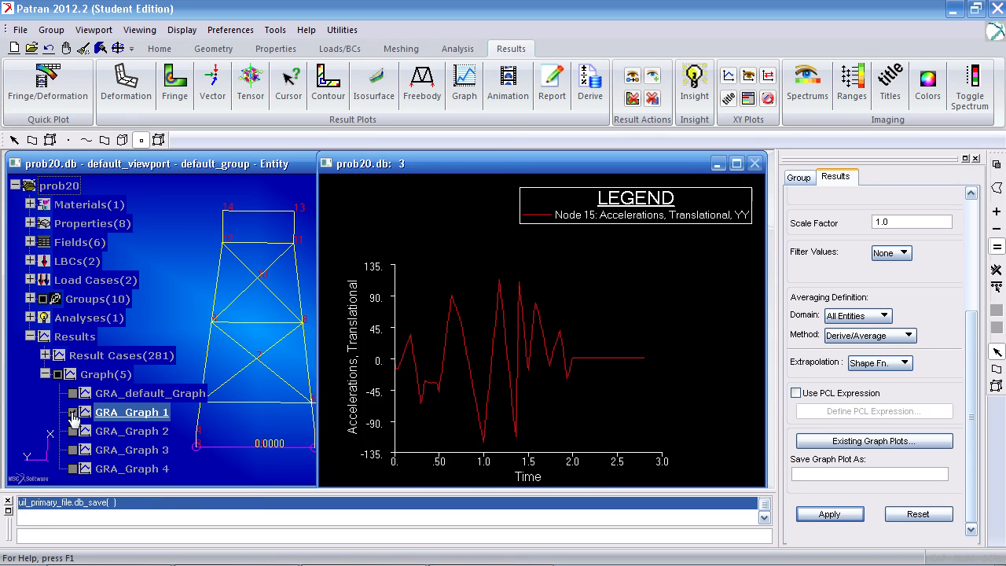
{"action": "left_click", "coordinate": [74, 412]}
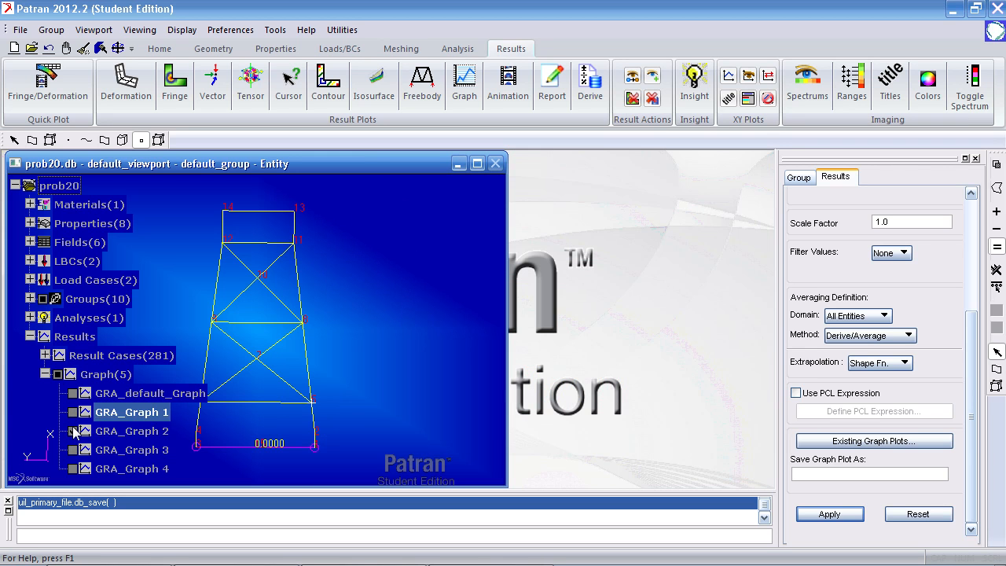
{"action": "left_click", "coordinate": [73, 430]}
{"action": "left_click", "coordinate": [73, 450]}
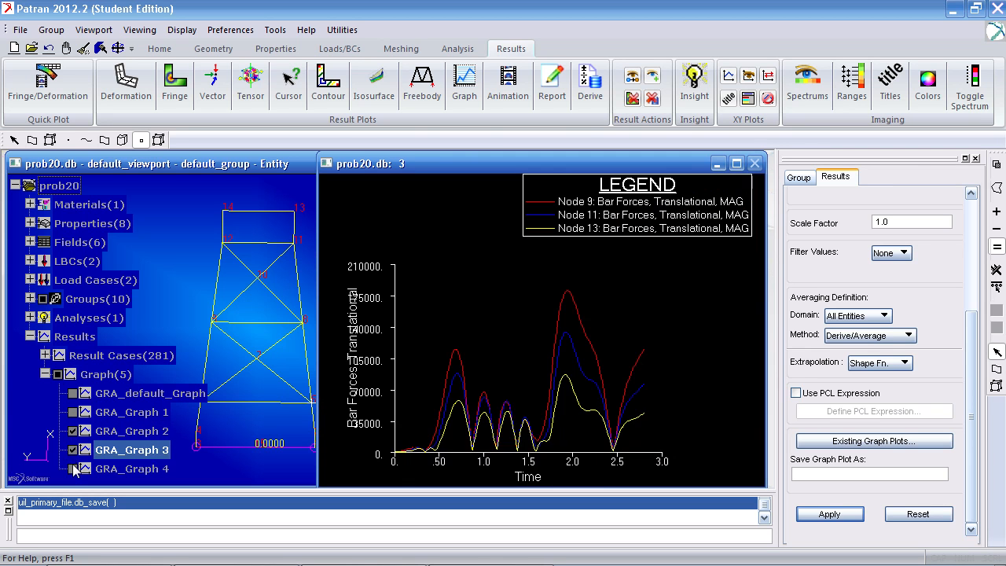
{"action": "left_click", "coordinate": [73, 469]}
{"action": "left_click", "coordinate": [73, 450]}
{"action": "left_click", "coordinate": [73, 430]}
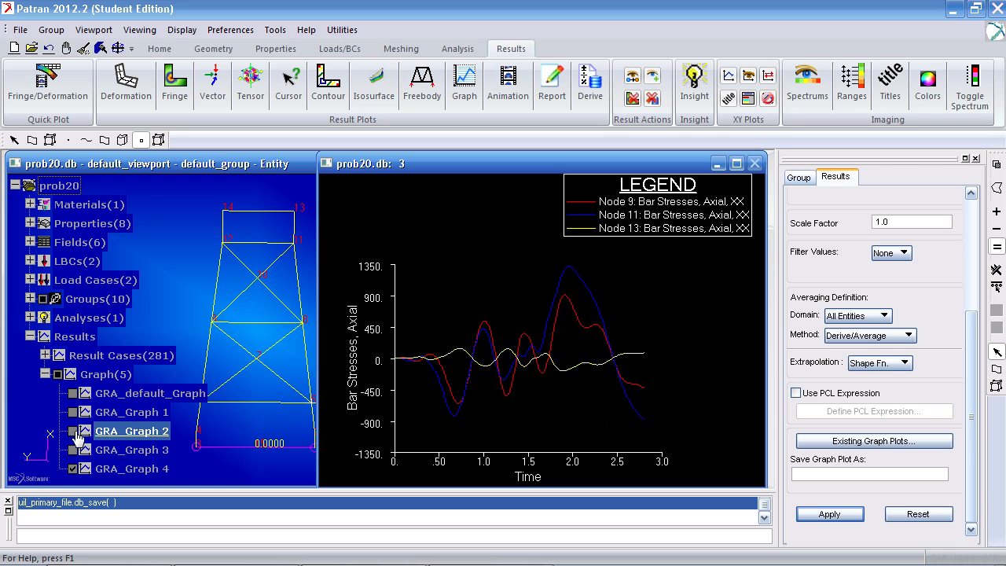
{"action": "left_click", "coordinate": [84, 450]}
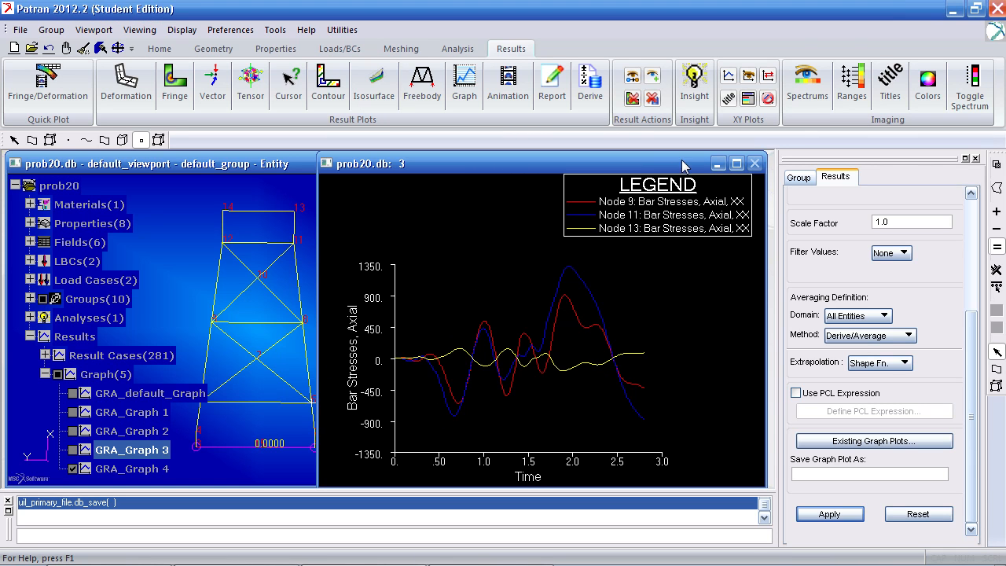
Step: Save the prob20 database with the XY graph window minimized and the default viewport maximized
{"action": "left_click", "coordinate": [717, 163]}
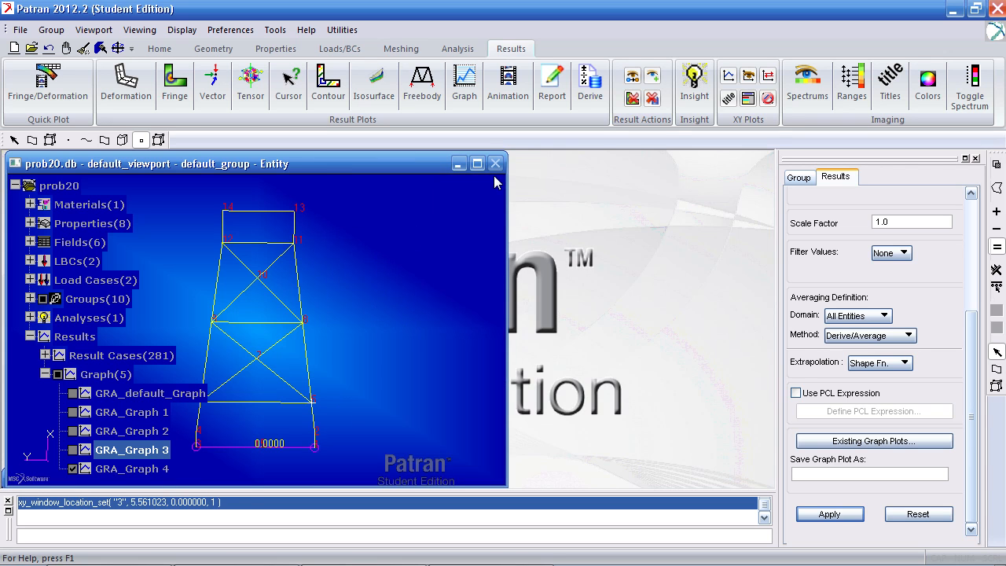
{"action": "left_click", "coordinate": [477, 163]}
{"action": "left_click", "coordinate": [19, 30]}
{"action": "left_click", "coordinate": [47, 116]}
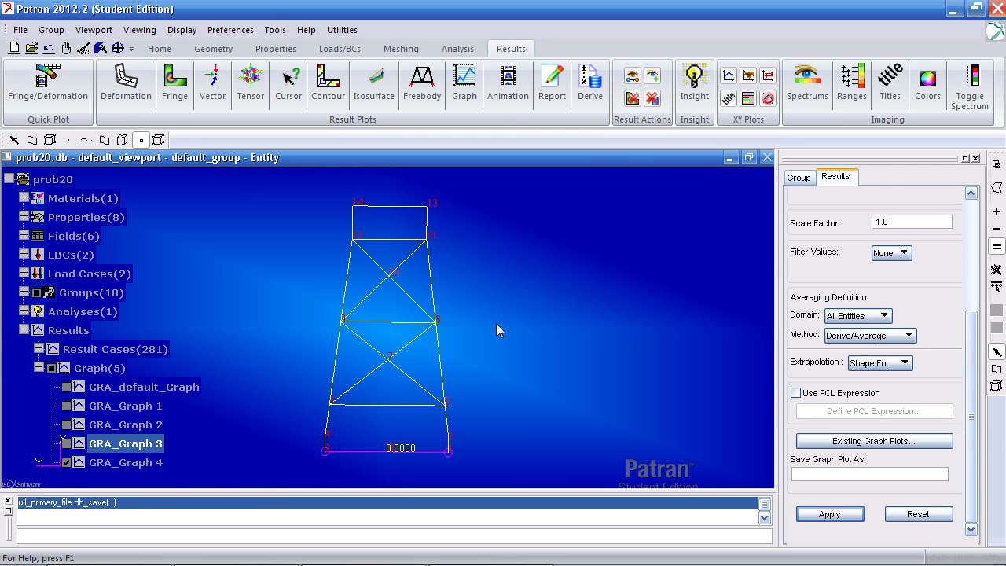